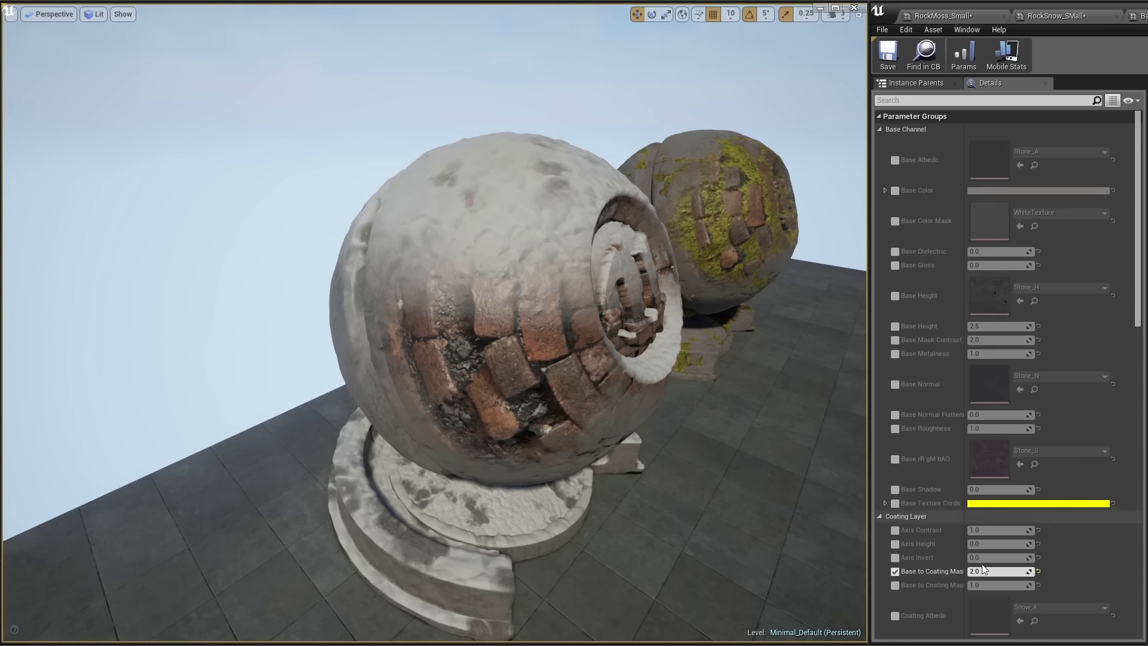
- Try Coating Amount values such as 0 and 32 on the snow material, ending at 1
drag(1139, 256, 1143, 406)
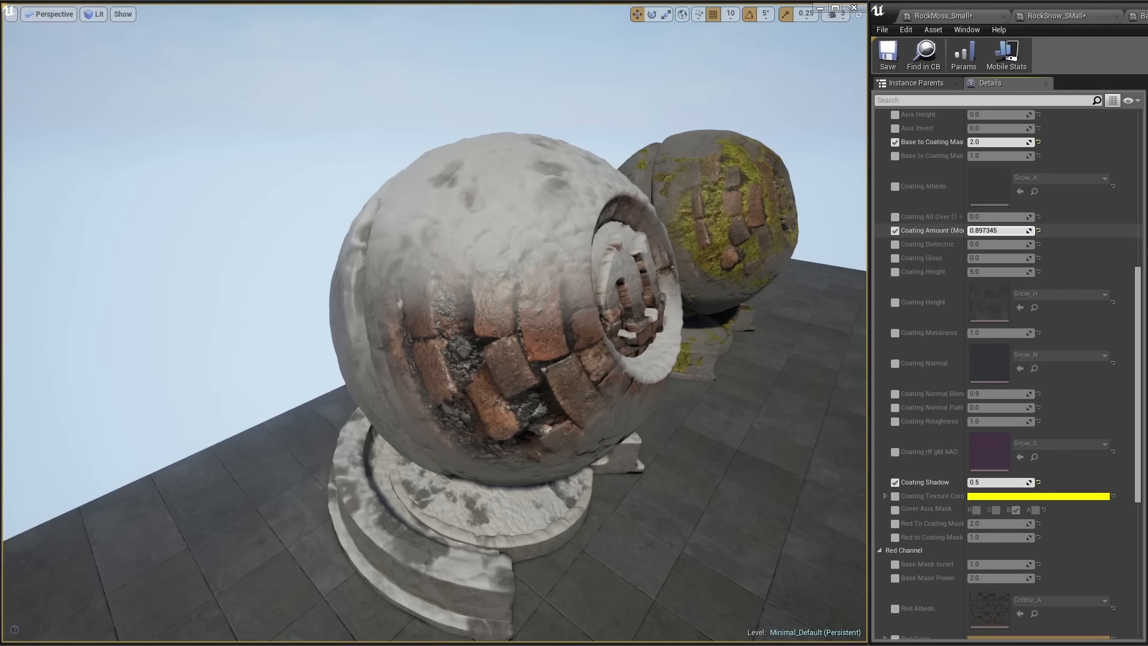
drag(998, 231, 1034, 230)
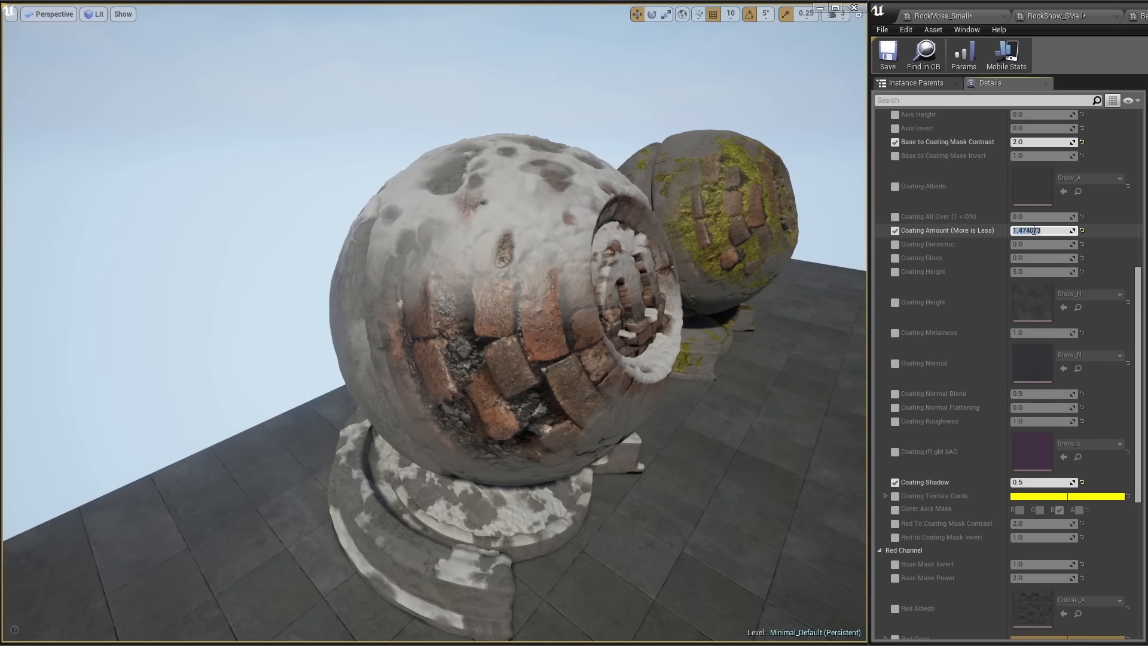
text(0)
key(Return)
text(1)
key(Return)
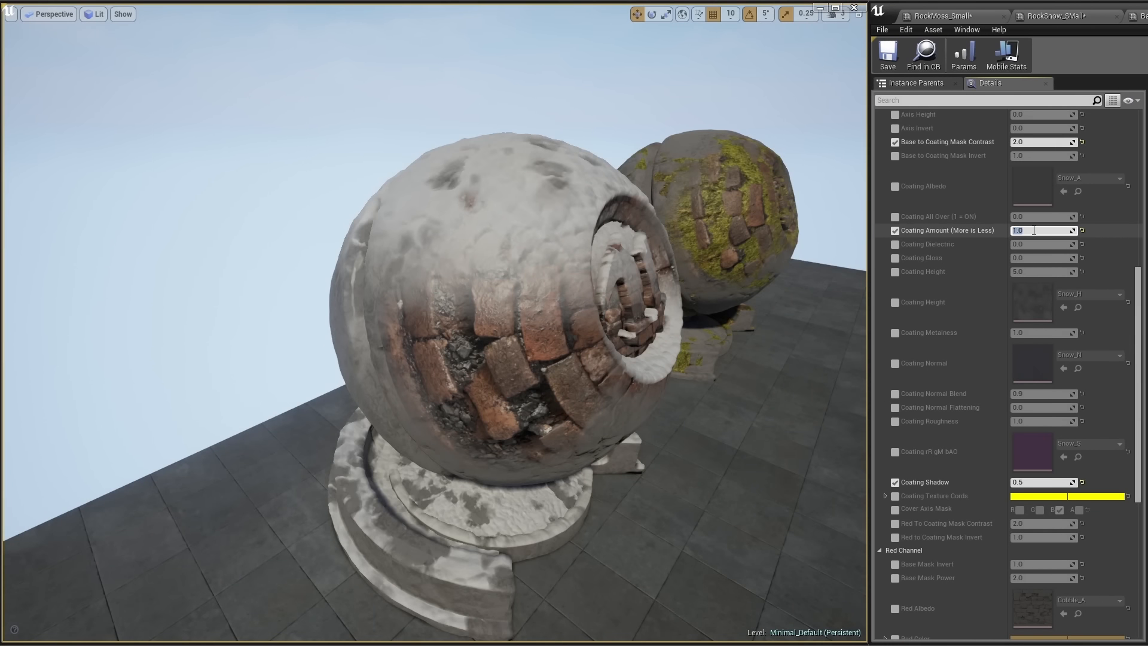
text(32)
key(Return)
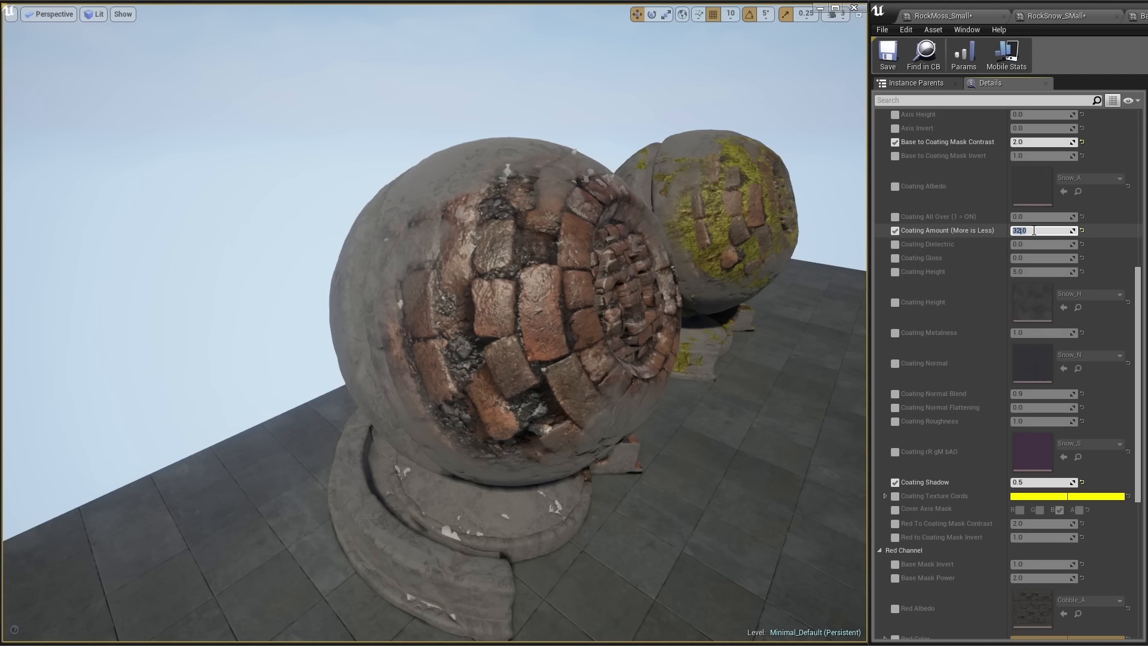
key(Return)
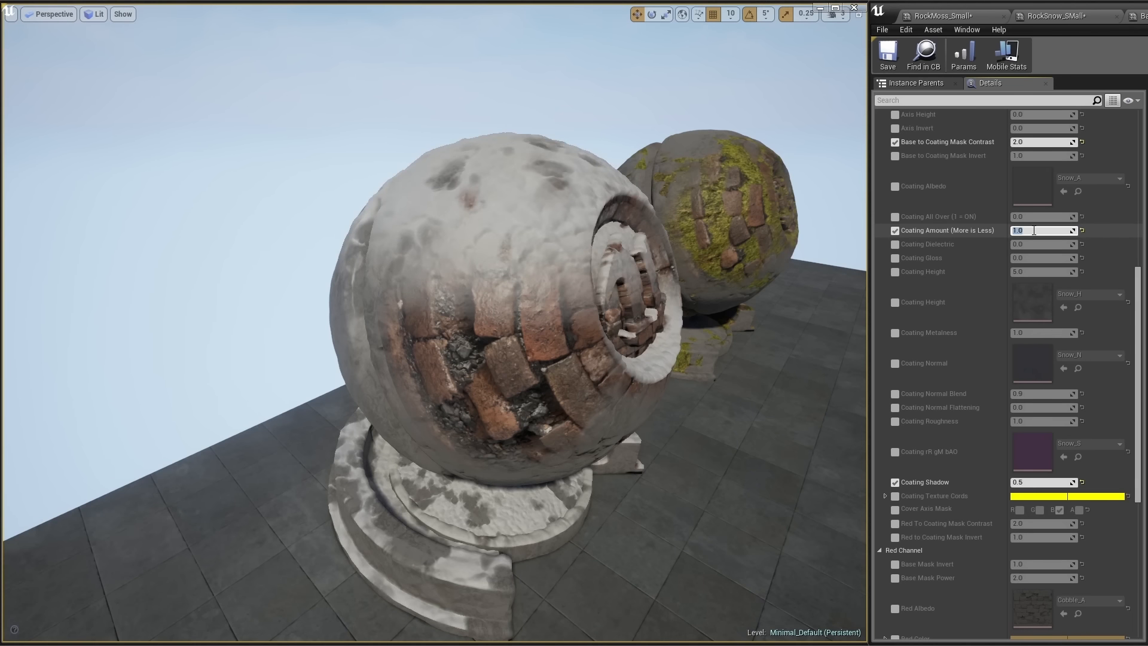
- Enable the snow material's Coating All Over parameter and set it to 1
click(895, 216)
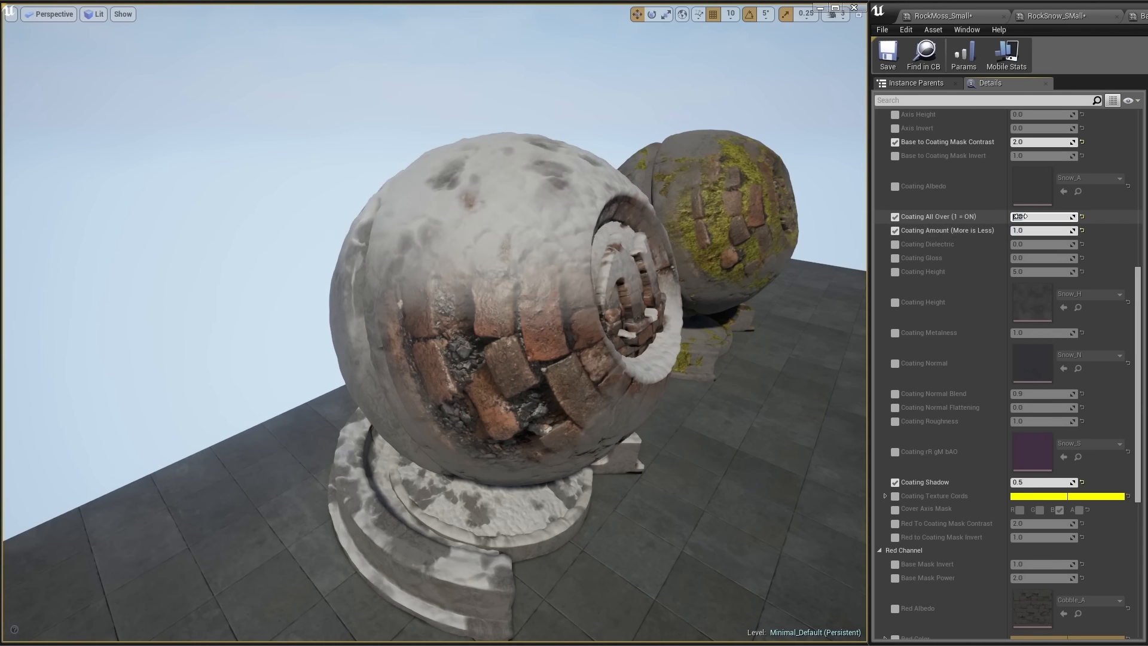
click(1022, 217)
text(1)
key(Return)
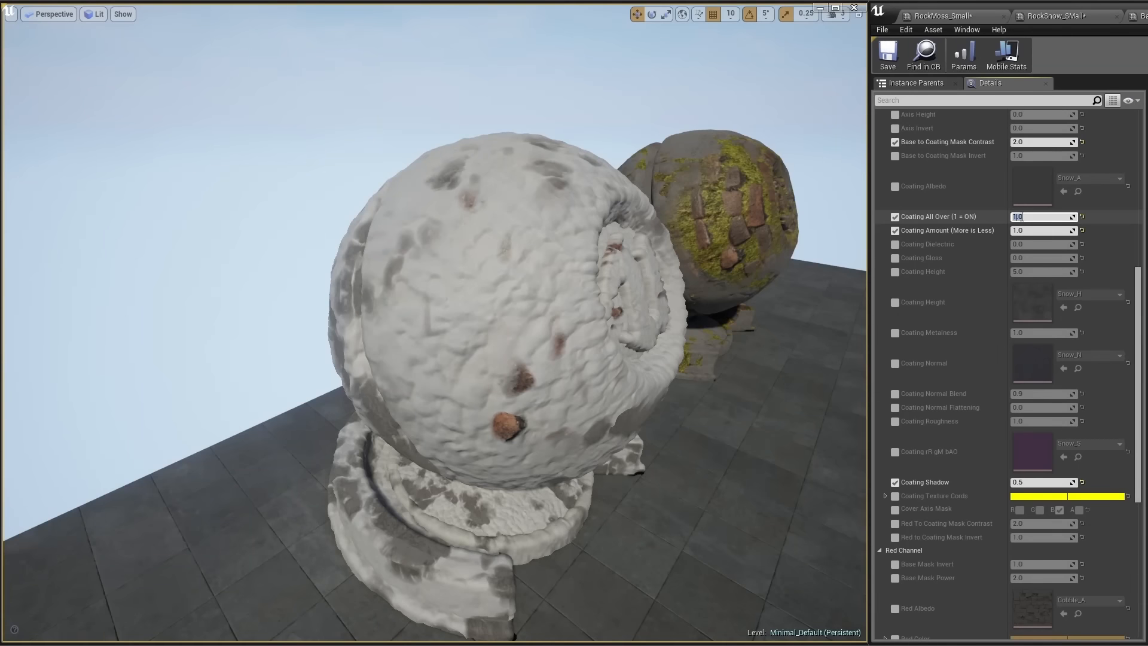
- Set the snow Coating Amount to 0, and raise it to about 2.29 to vary the full coverage
click(1020, 232)
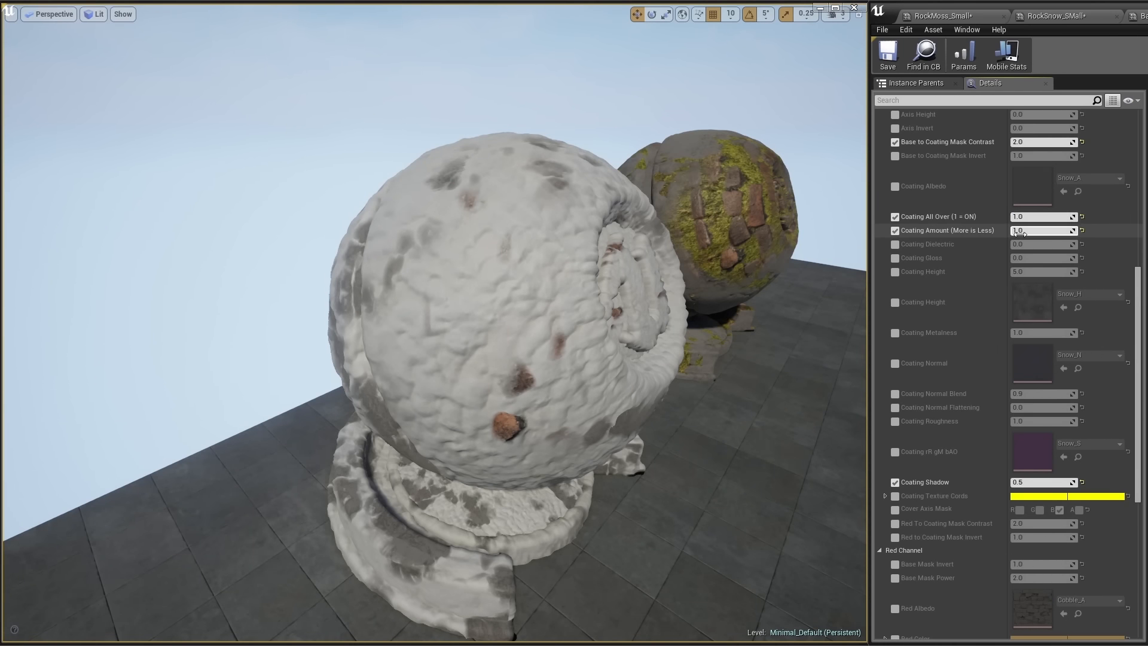
text(0)
key(Return)
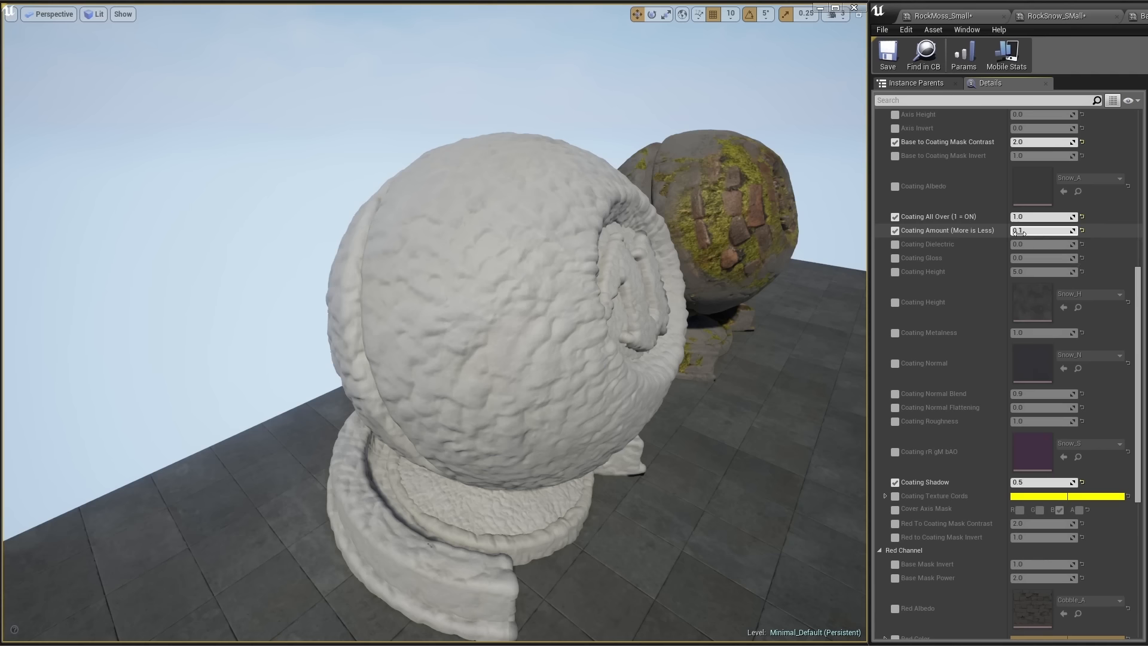
drag(1043, 230, 1115, 230)
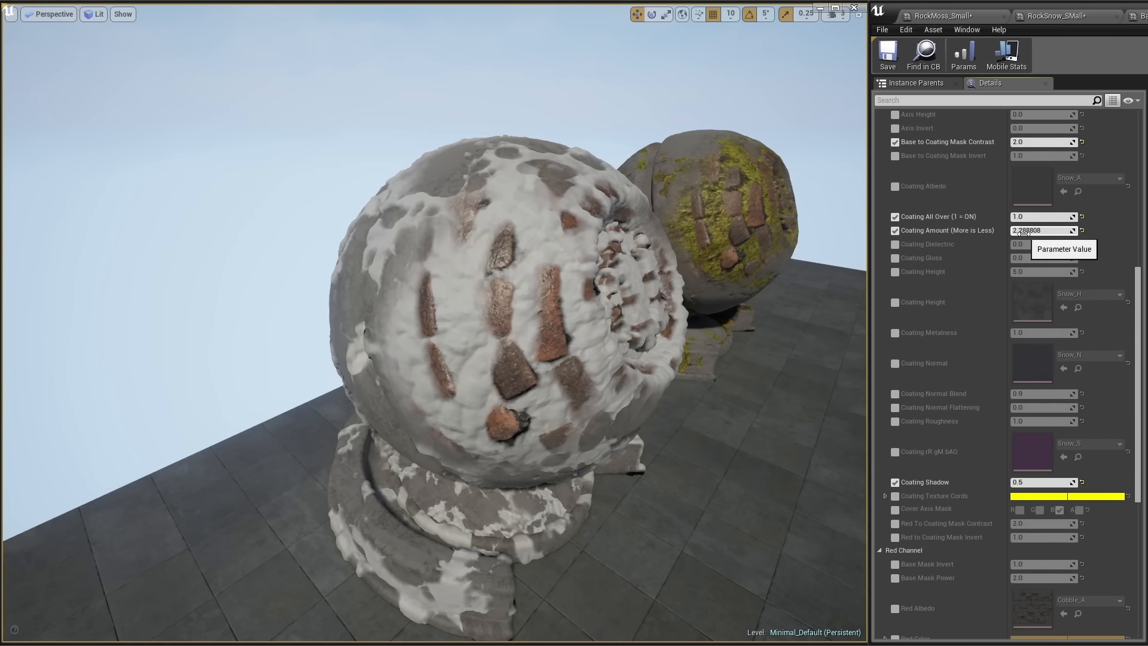
- Enable the snow material's numeric Coating Height parameter, try about 1.04, and set it to 3
click(921, 273)
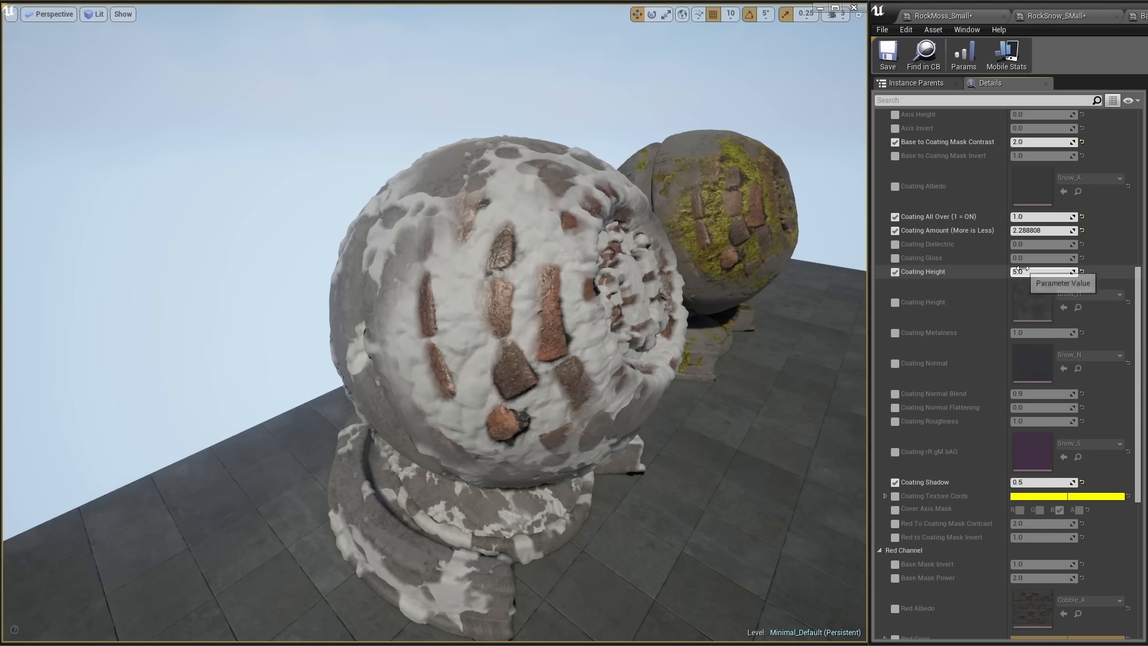
drag(1043, 272, 1022, 271)
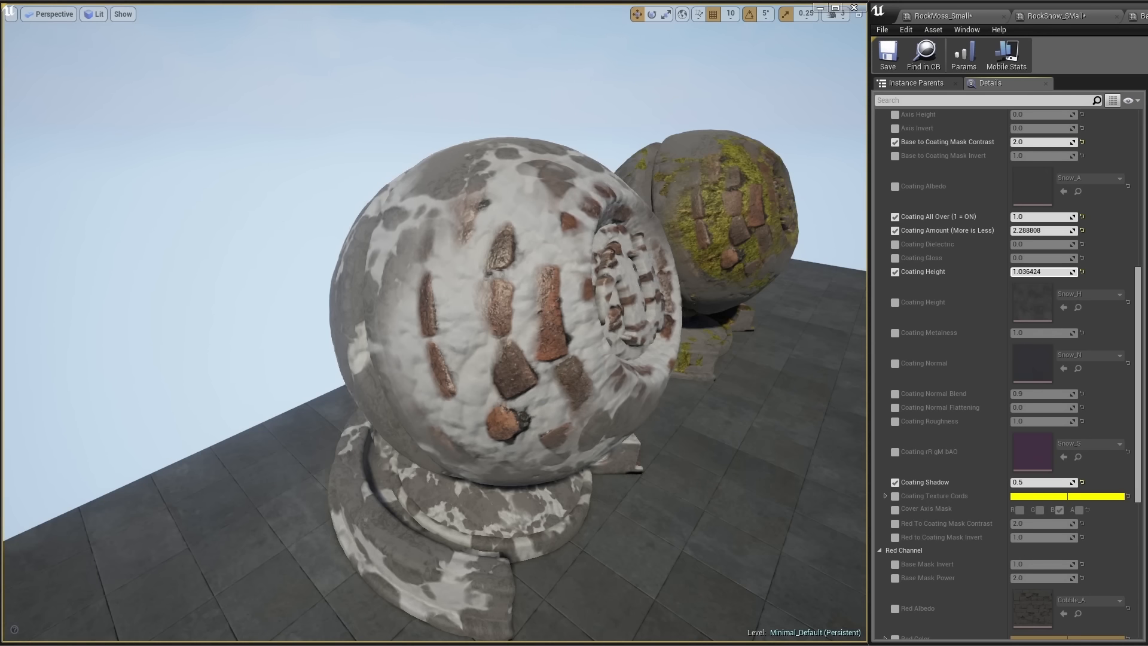
click(1021, 271)
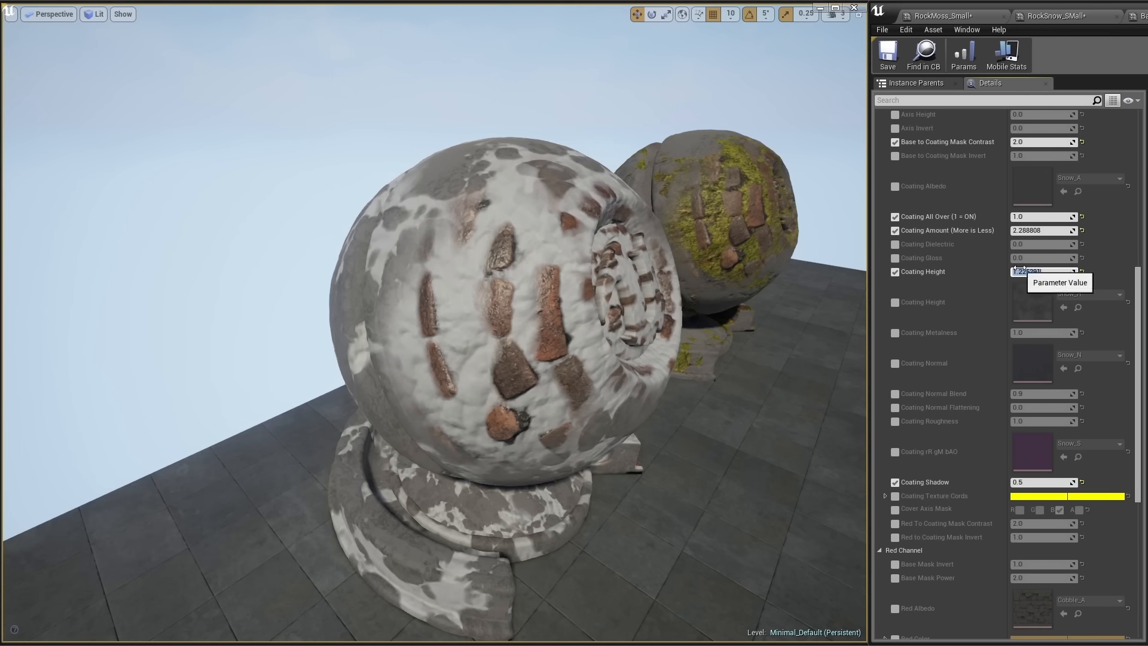
text(3)
key(Return)
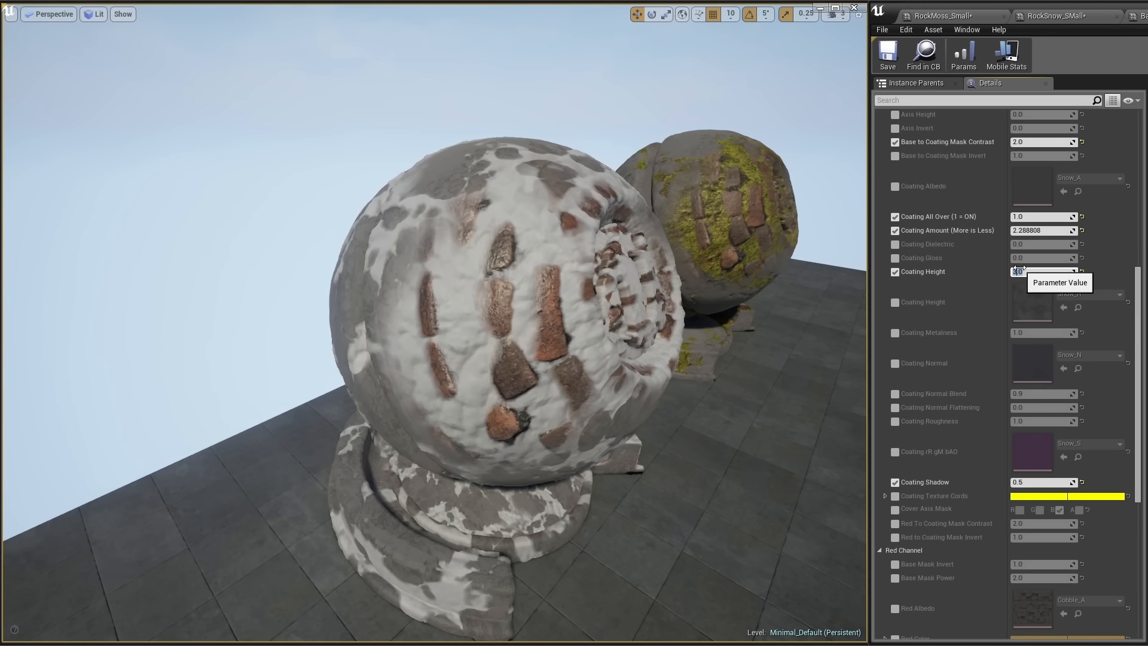
- Set the snow material's Coating Amount to 1.5 and Coating All Over to 0
click(1022, 231)
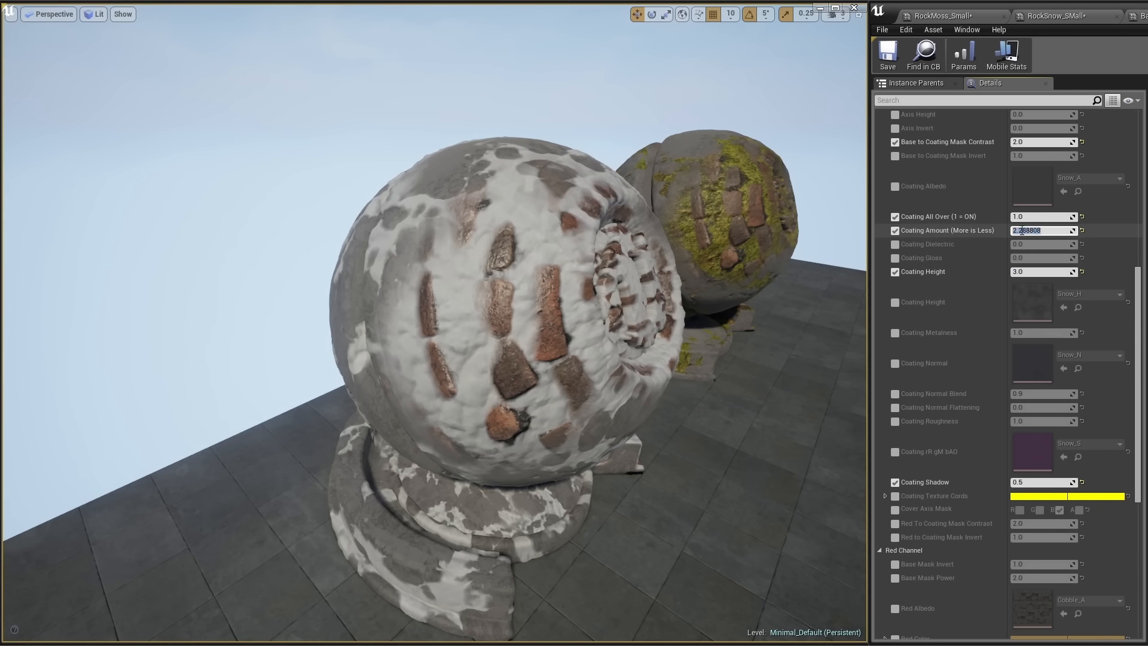
text(1.5)
key(Return)
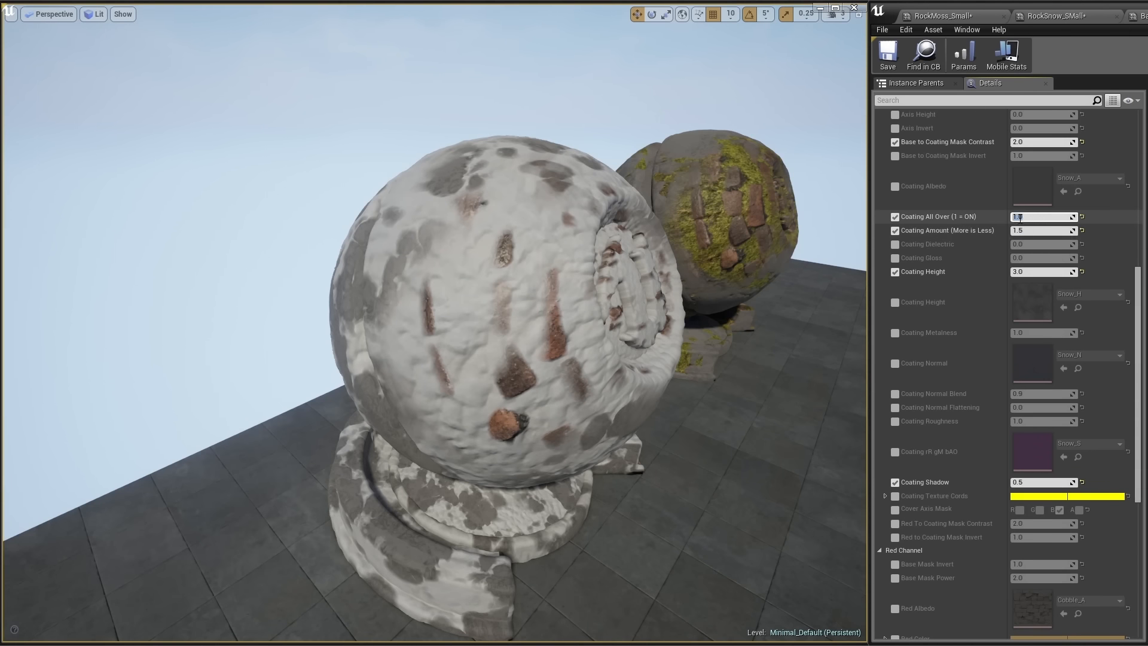
text(0)
key(Return)
- Switch to the moss material instance of the second sphere and set its numeric Coating Height to 1
click(802, 304)
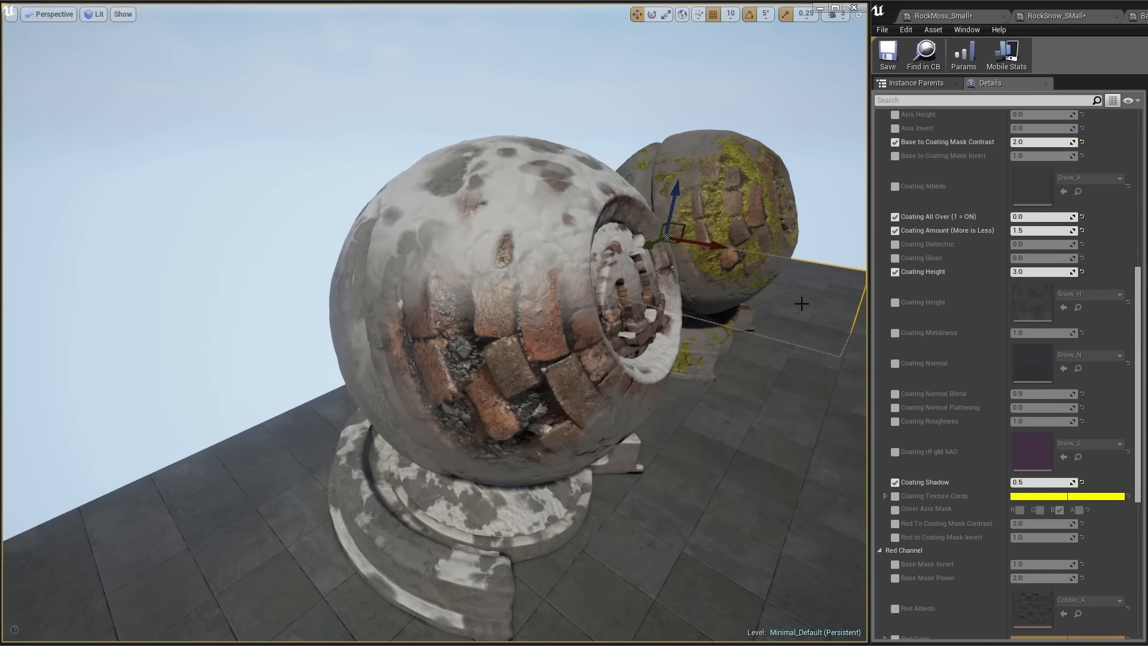
click(751, 177)
key(f)
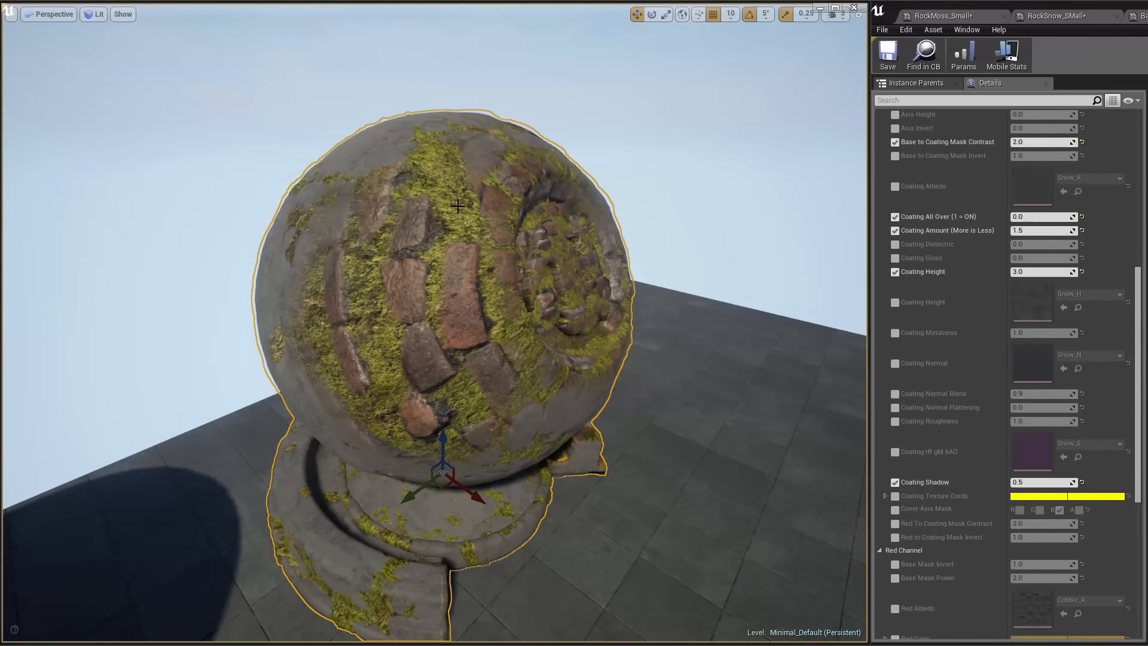
key(Escape)
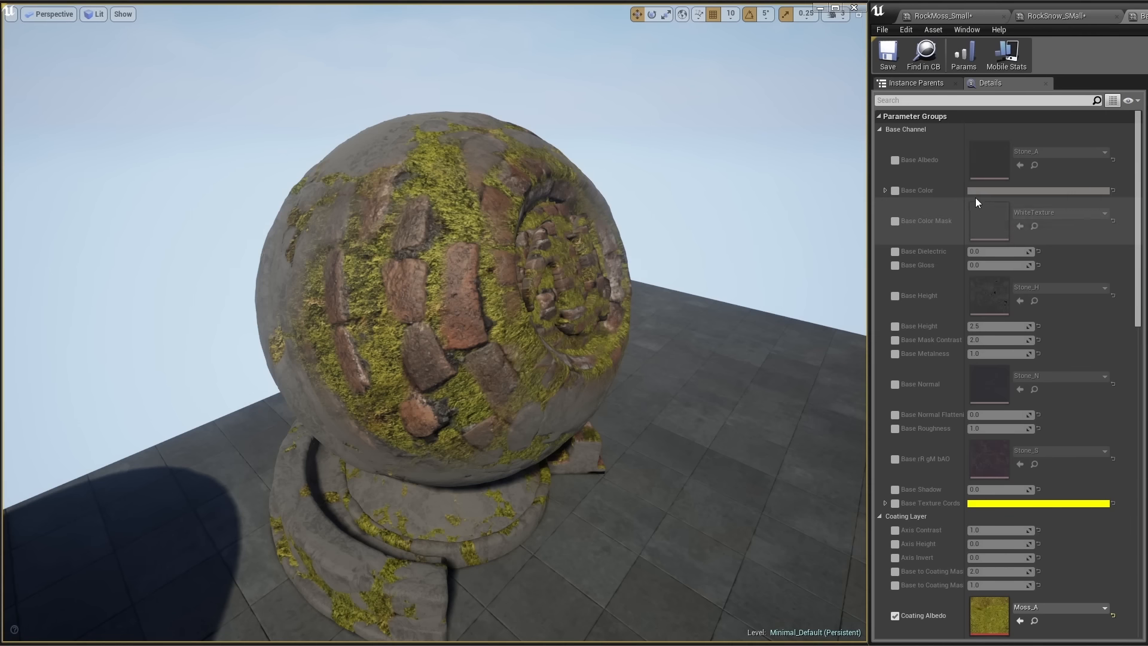
scroll(939, 513, down, 3)
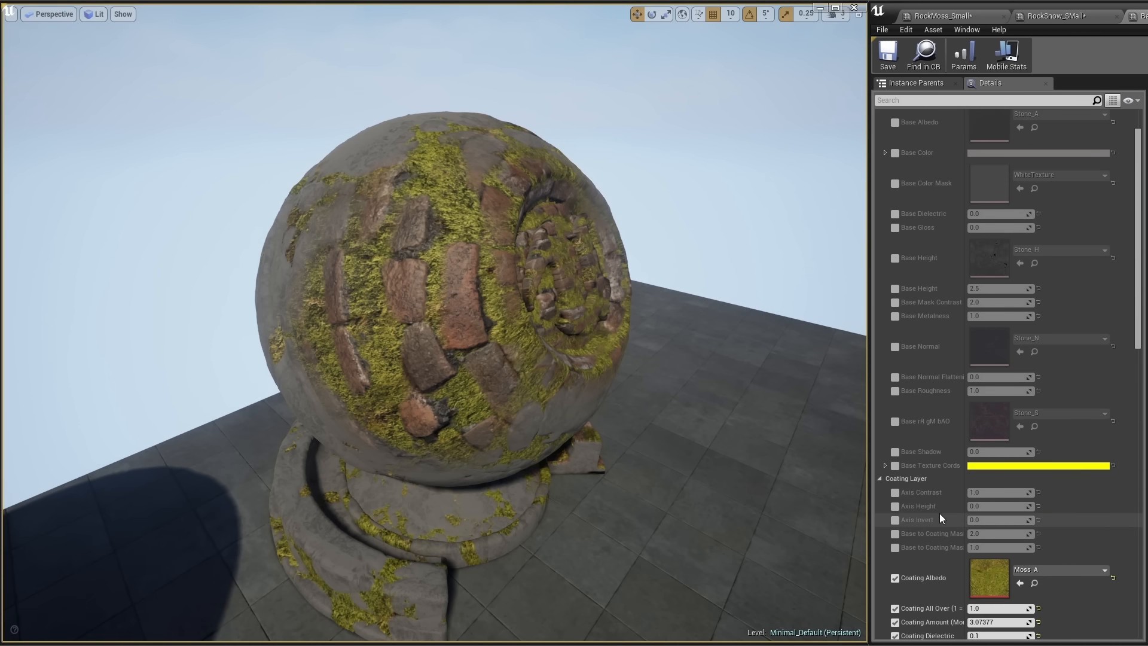
scroll(938, 515, down, 4)
scroll(939, 516, up, 7)
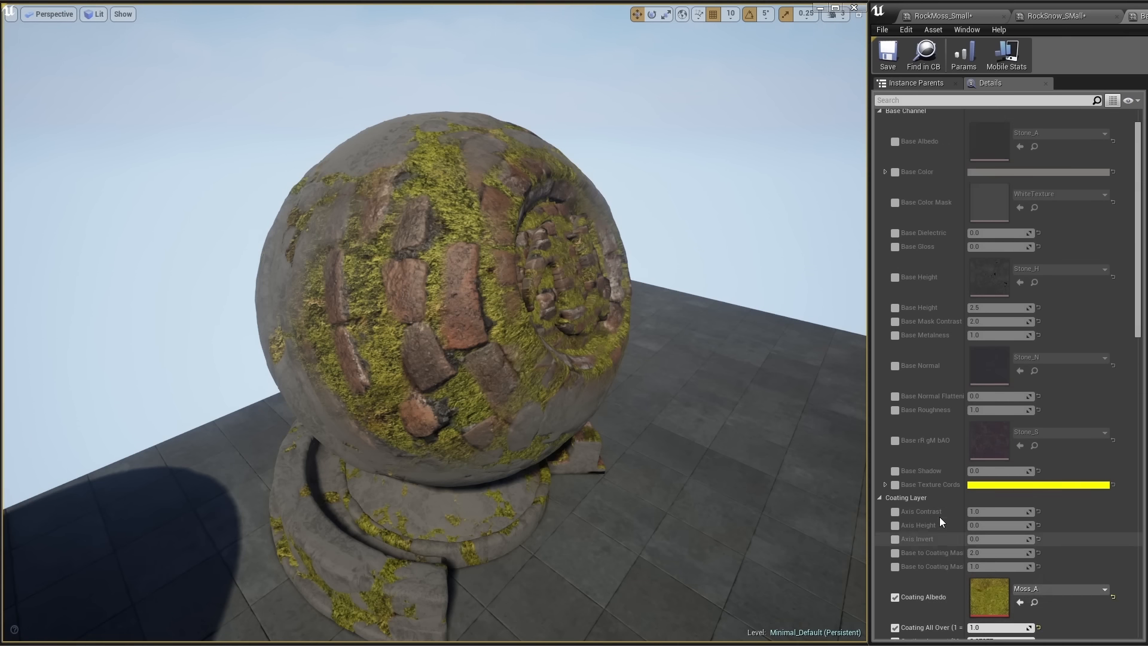
scroll(938, 519, down, 12)
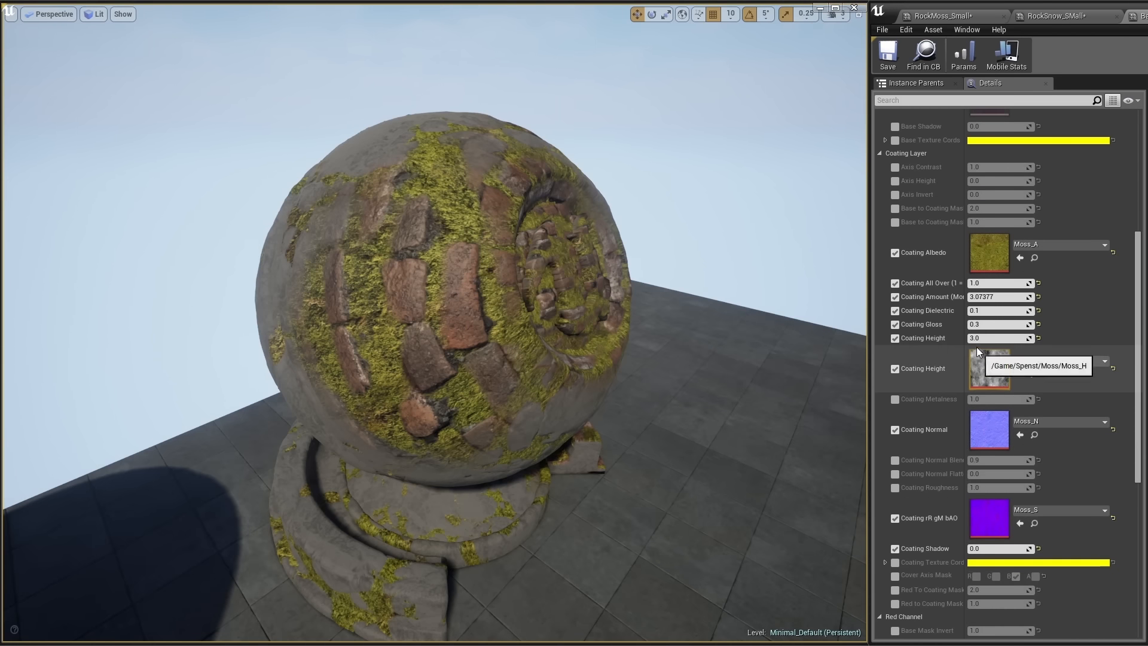
drag(974, 338, 1010, 339)
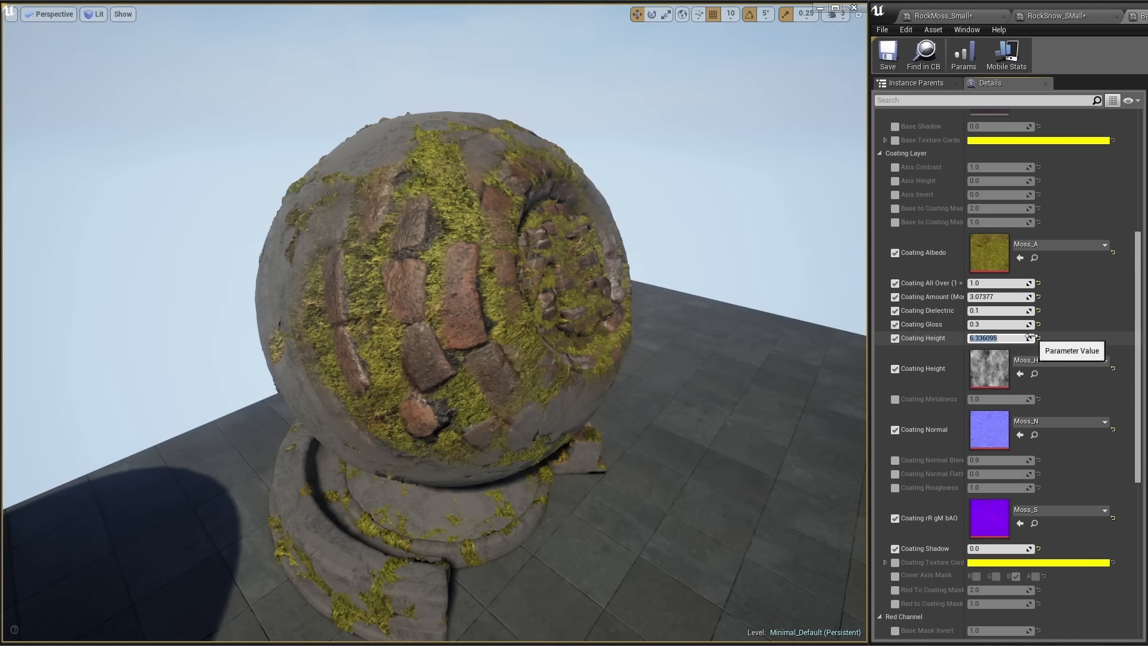
text(1)
key(Return)
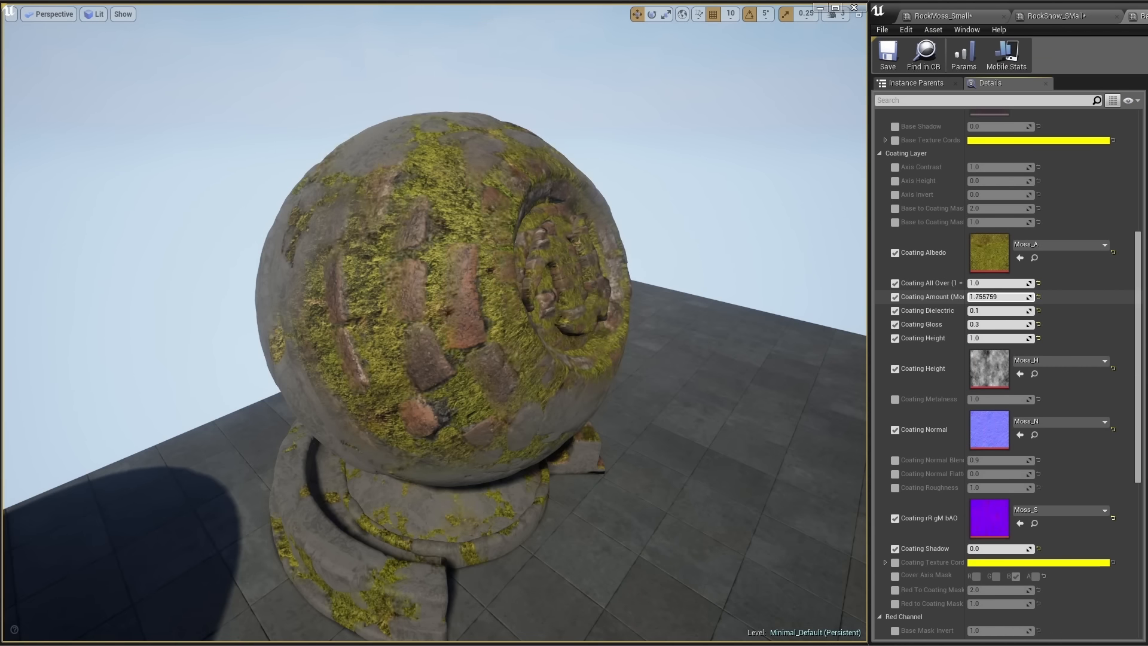
- Set the moss material's Coating Amount to about 3.24 and Coating All Over to 0
drag(998, 296, 1052, 297)
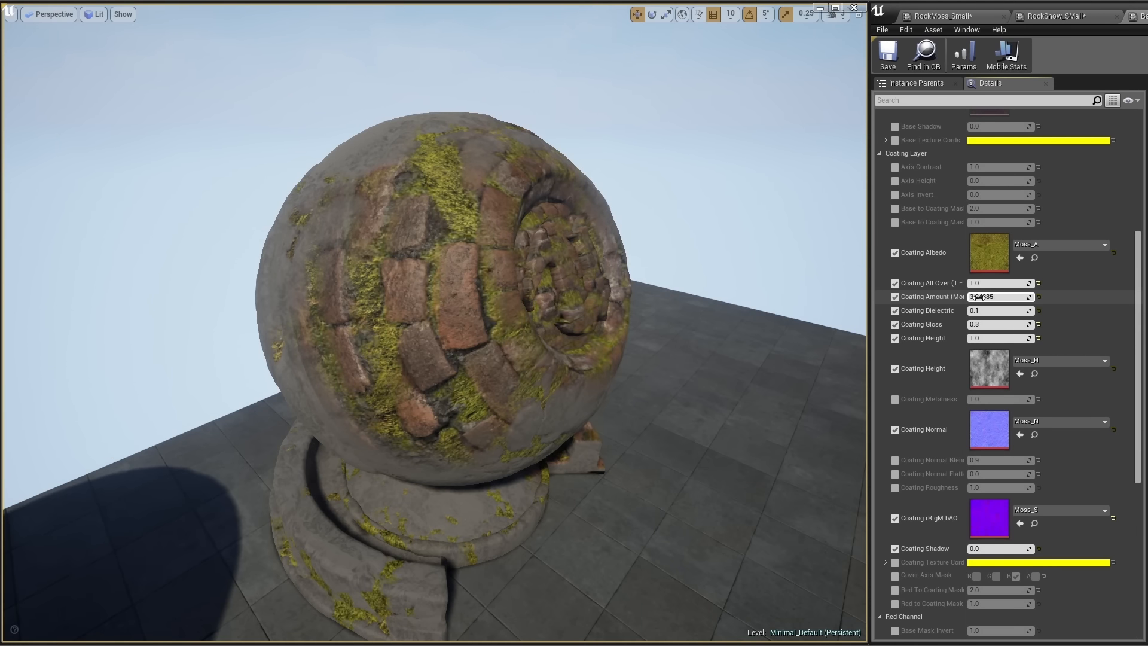
drag(761, 287, 150, 230)
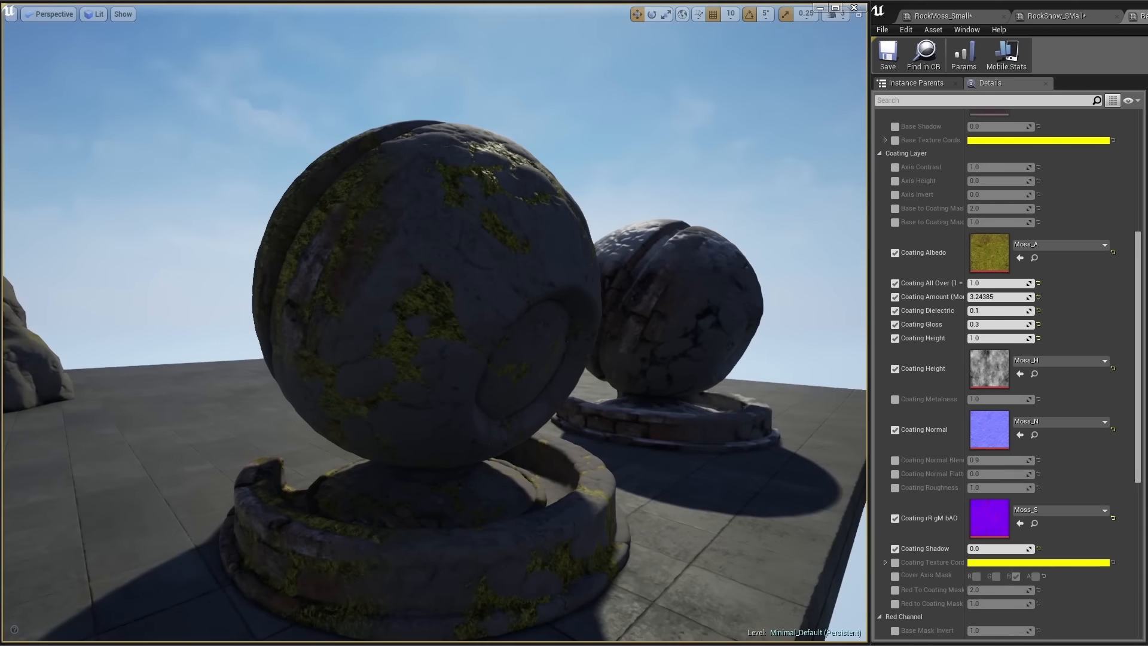
click(972, 283)
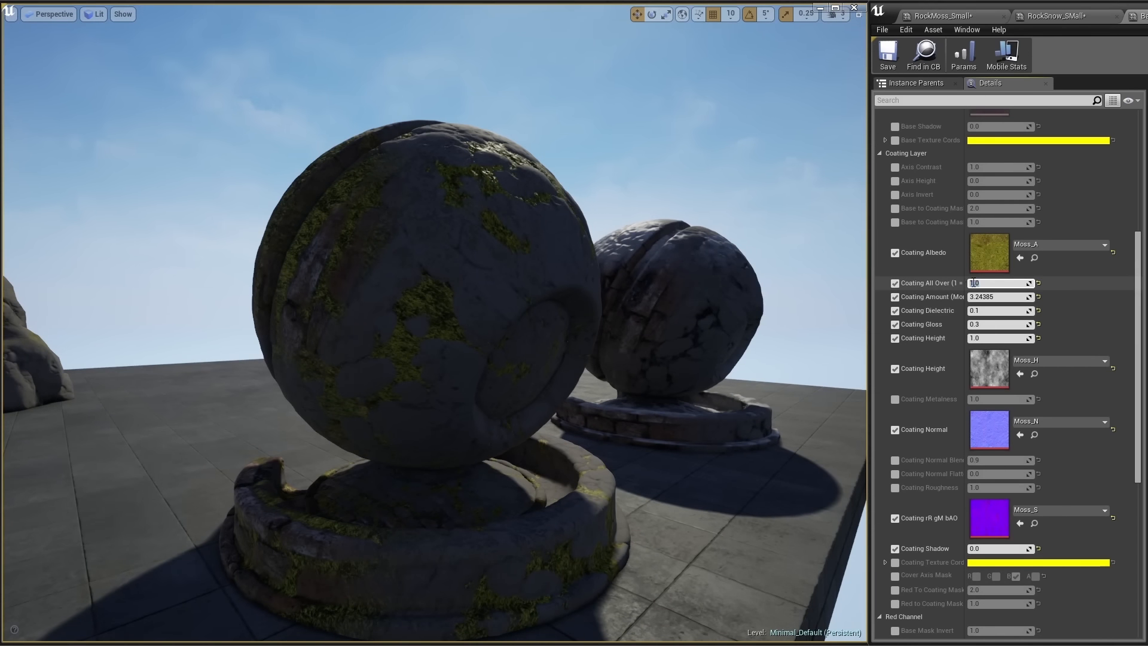
text(0)
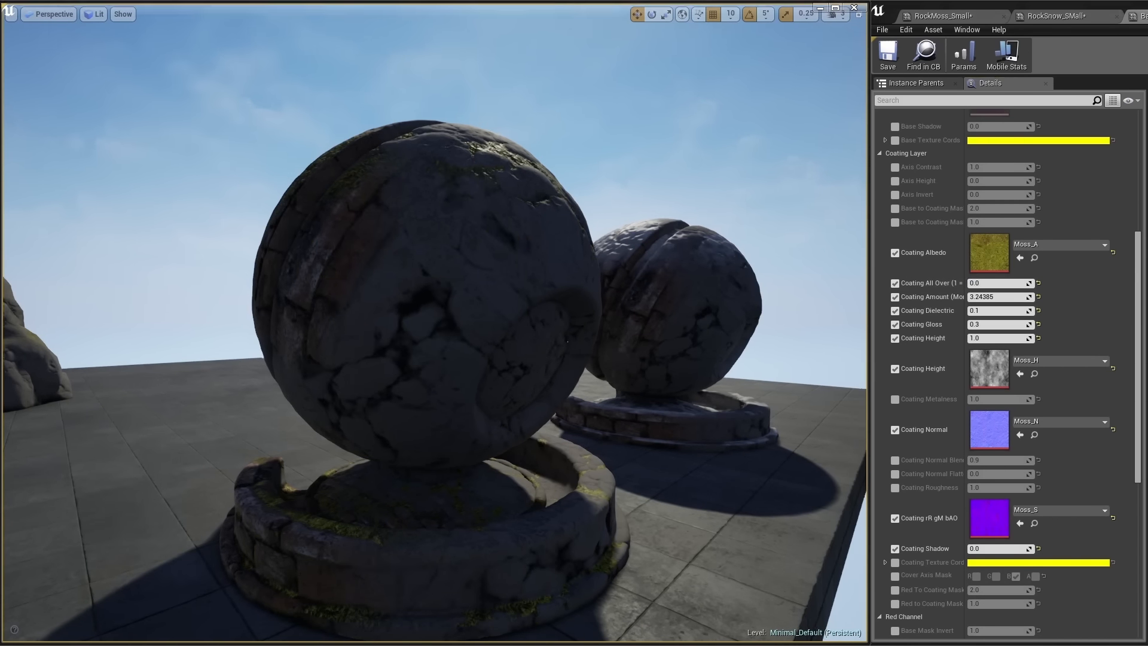
- Set the moss material's Coating Shadow to 0.5, and enable Base Shadow with a value of 0.5
alt+drag(608, 299, 700, 302)
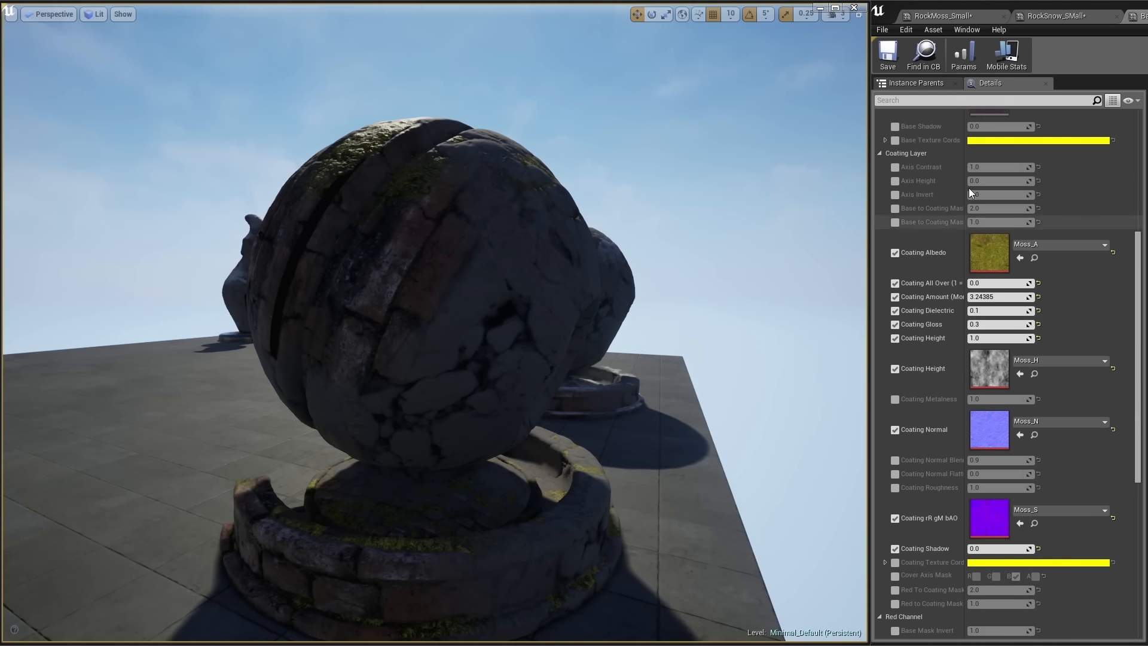
scroll(992, 415, down, 4)
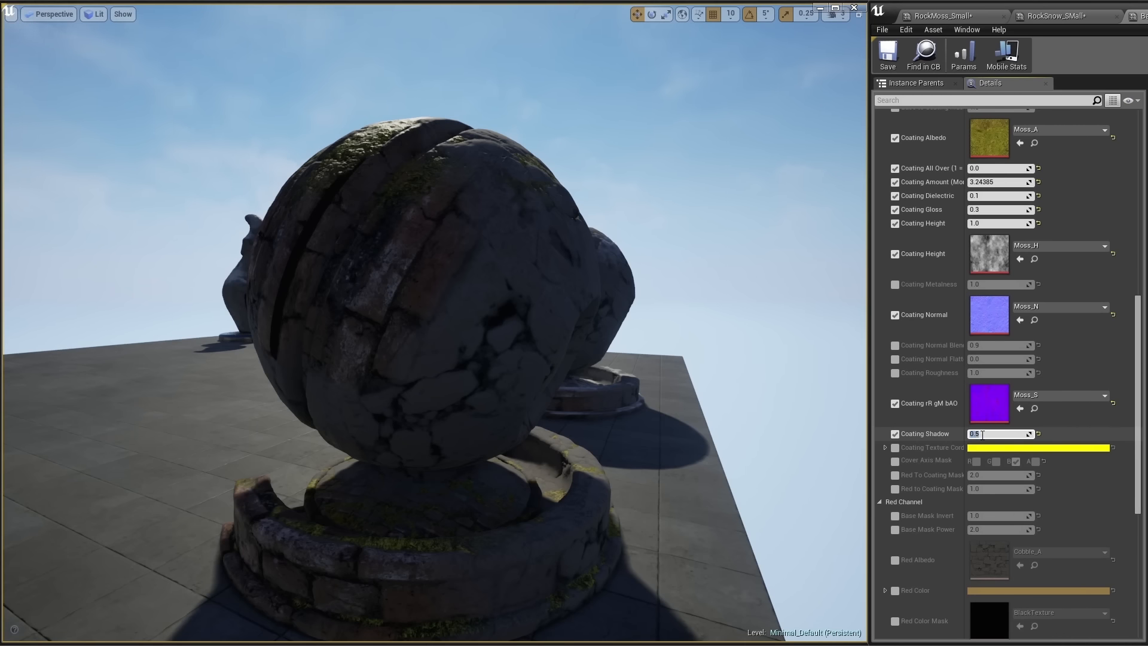
scroll(1021, 439, up, 10)
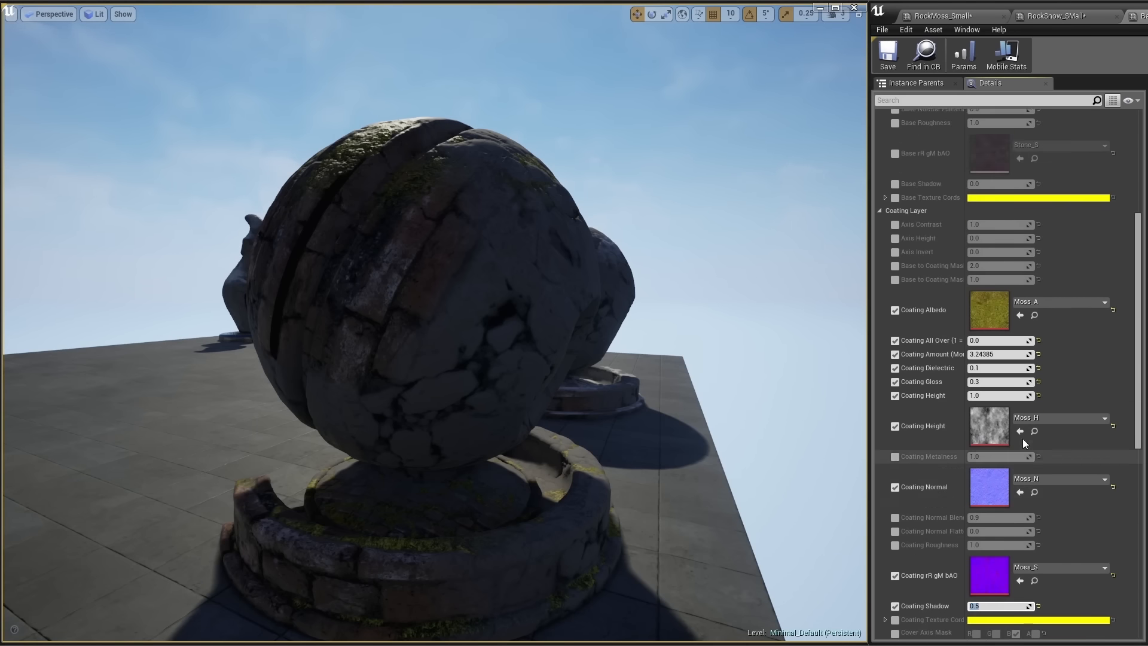
scroll(1022, 443, up, 4)
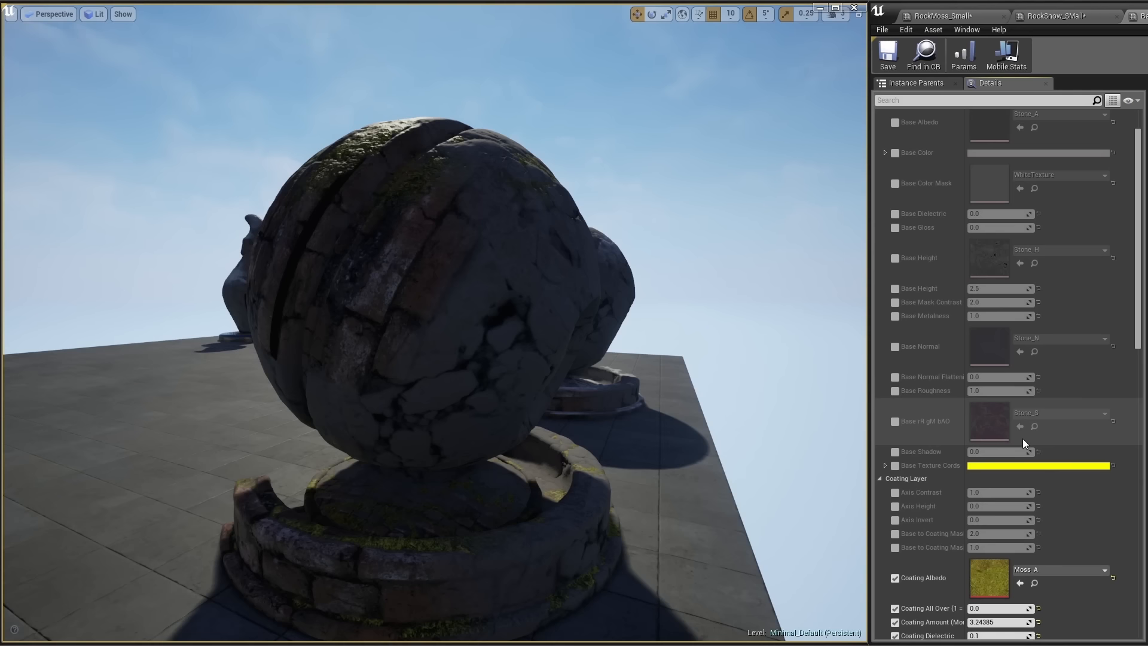
scroll(1022, 439, up, 1)
click(894, 490)
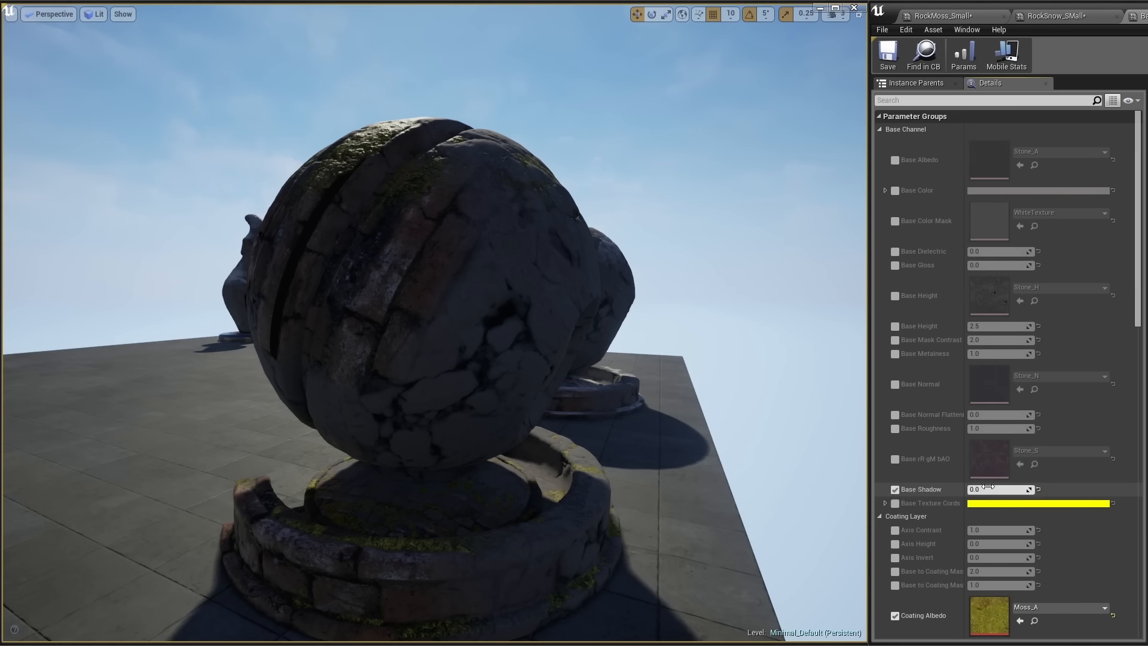
click(991, 488)
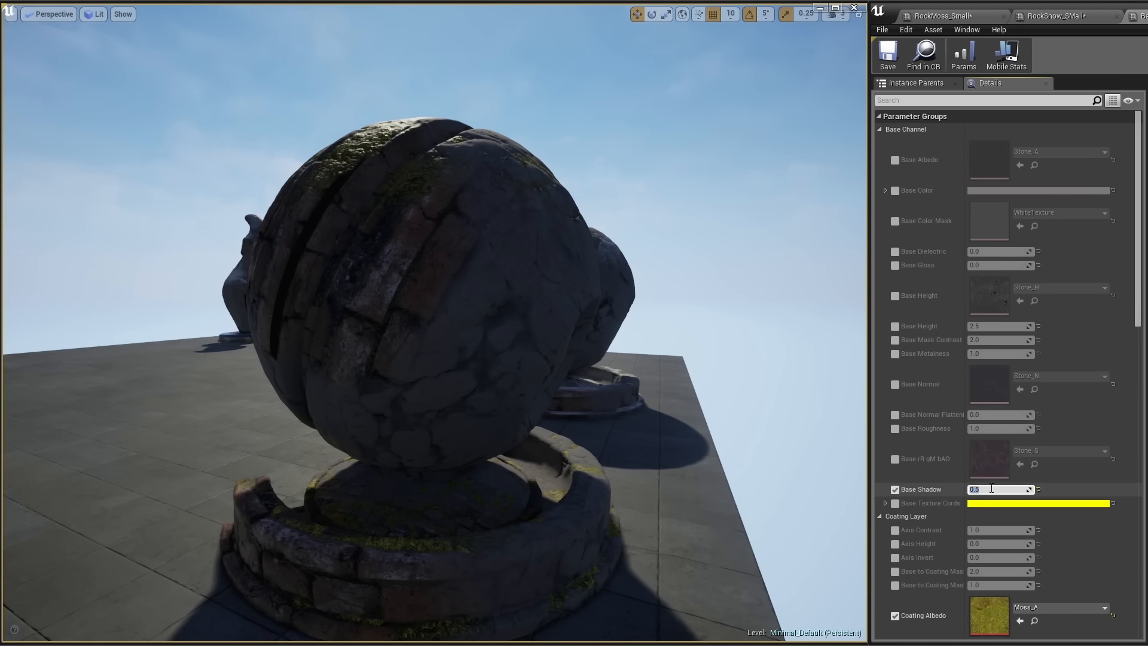
key(Return)
alt+drag(738, 454, 380, 341)
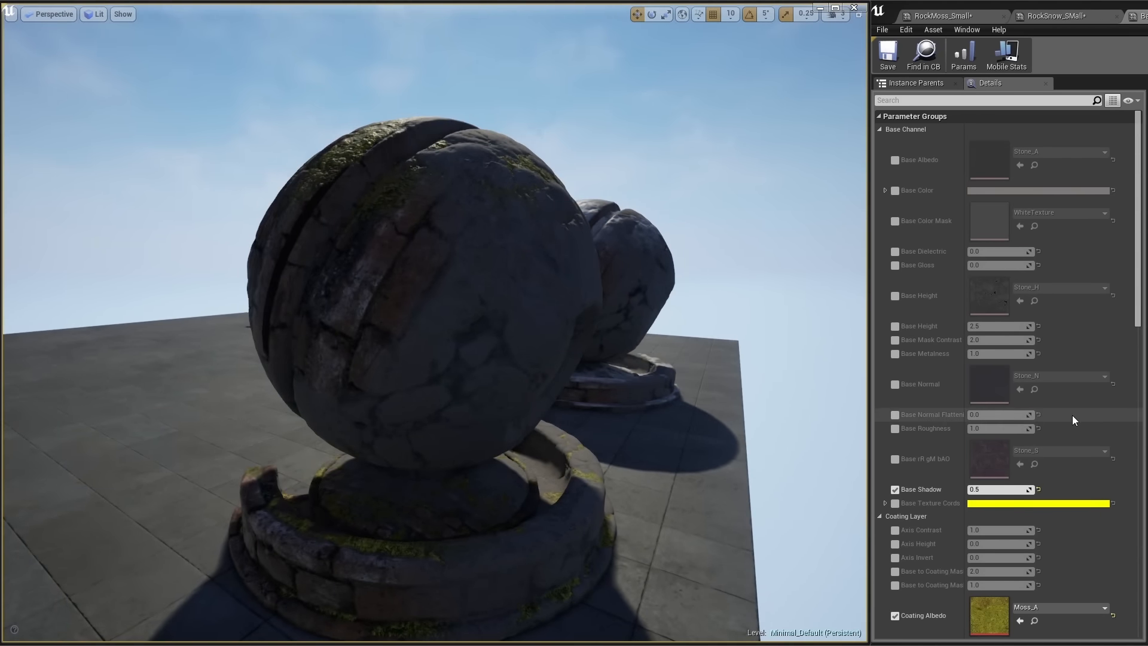
- Enable the moss material's Red Shadow and set it to 0.5
scroll(1071, 414, down, 15)
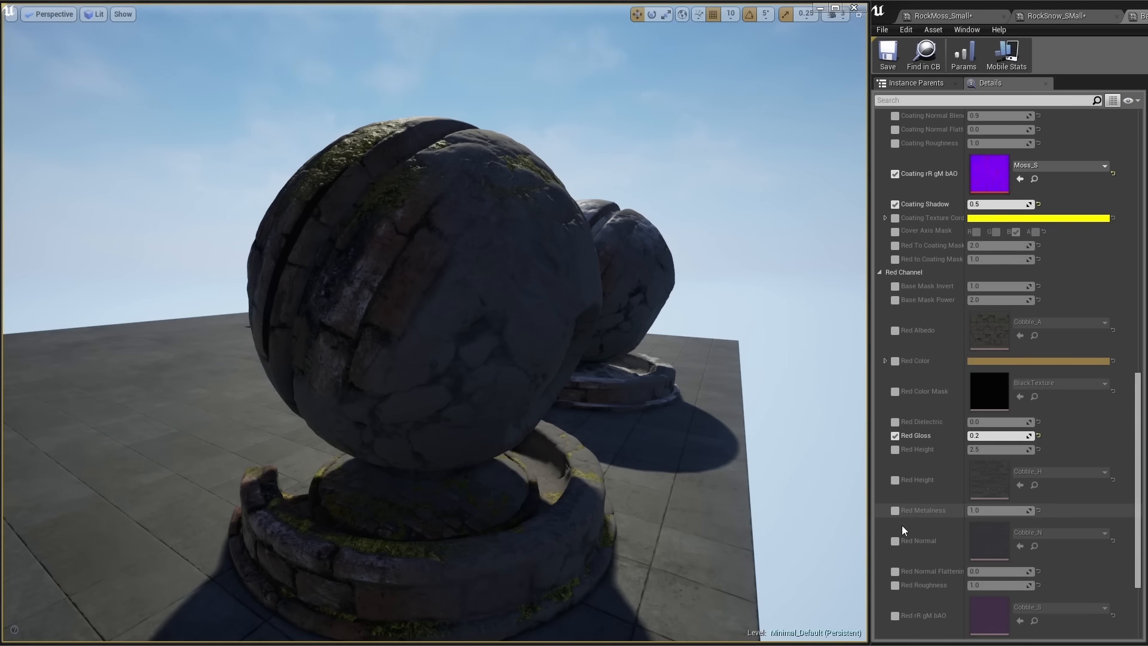
scroll(898, 583, down, 3)
click(895, 575)
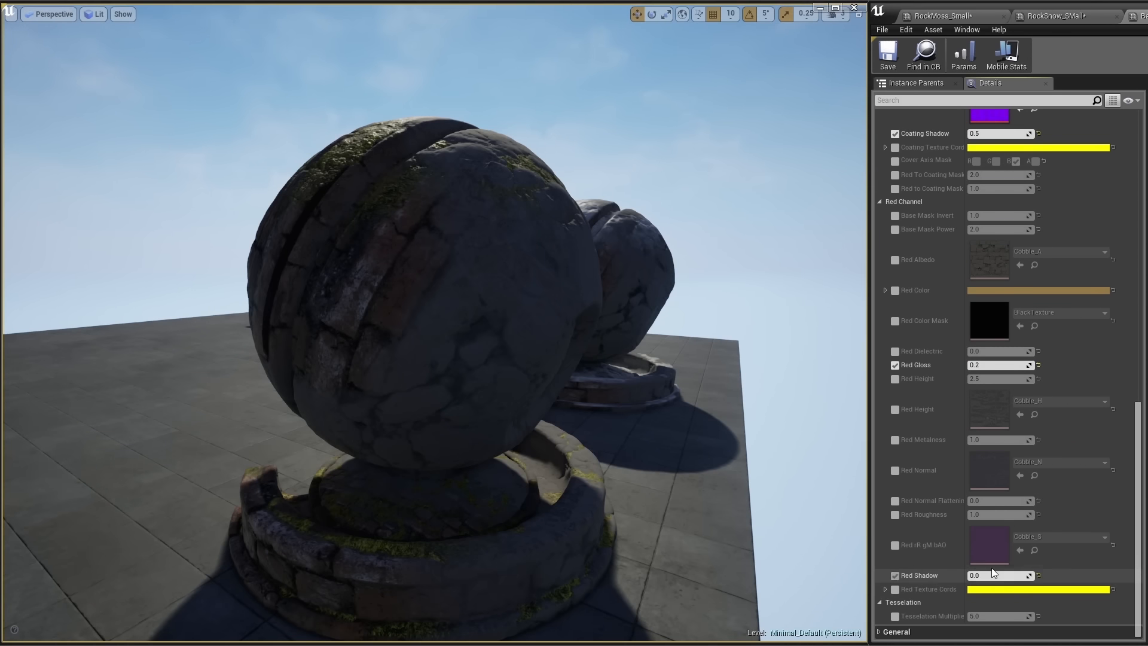
click(985, 576)
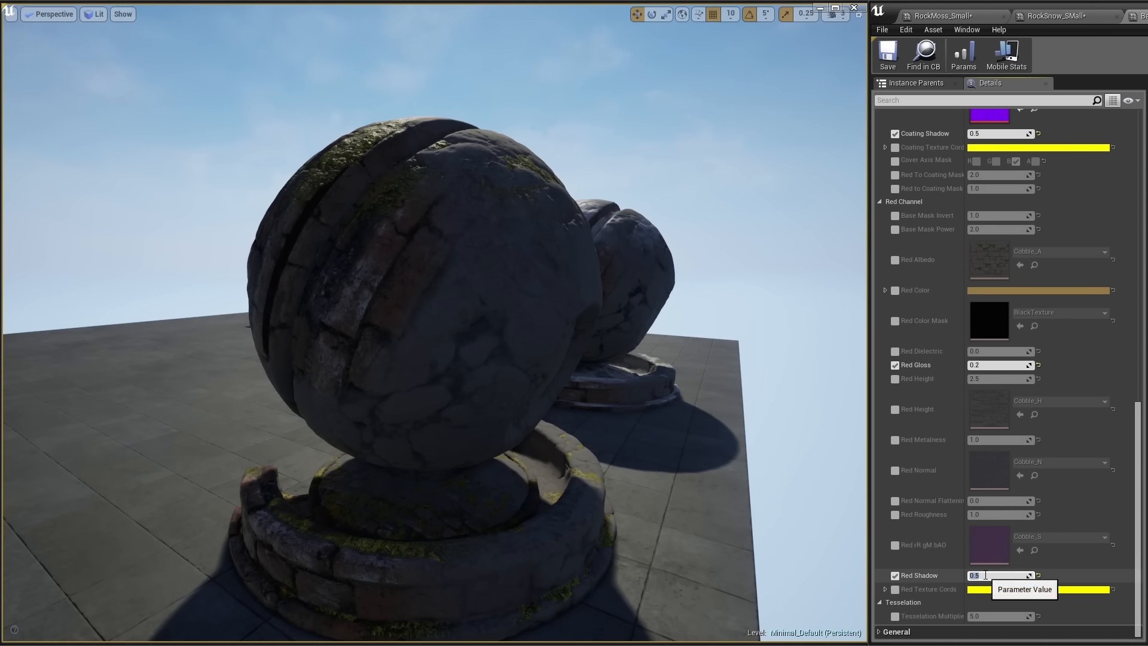
alt+drag(538, 419, 795, 418)
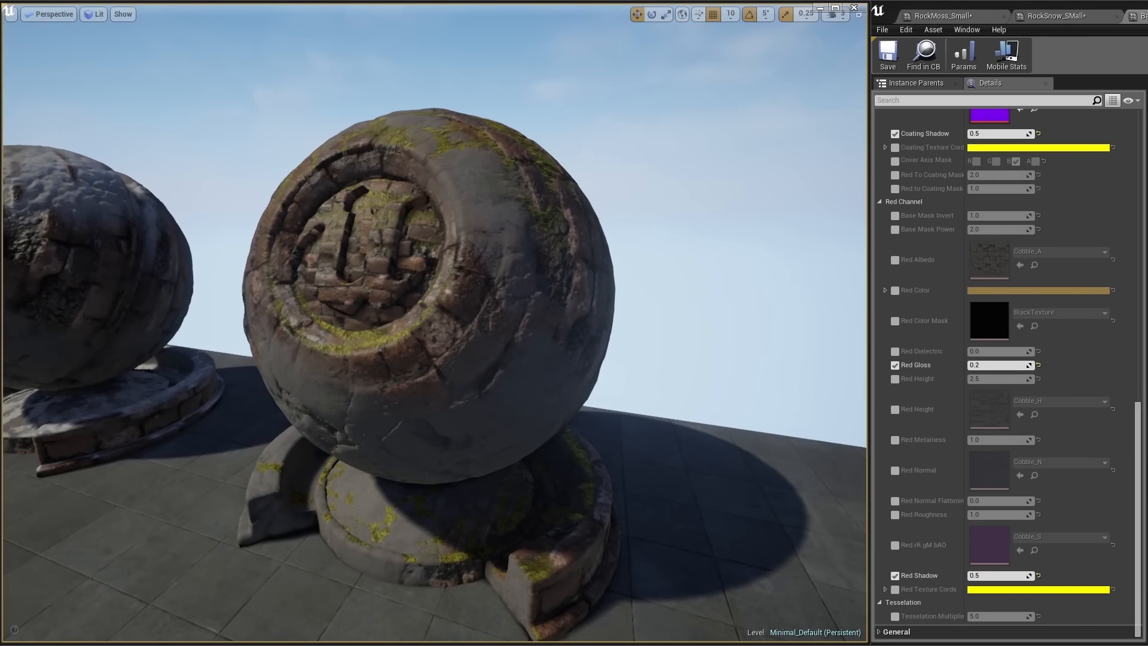
- Focus the viewport on the snow-covered sphere and switch to its snow material instance
click(102, 292)
key(f)
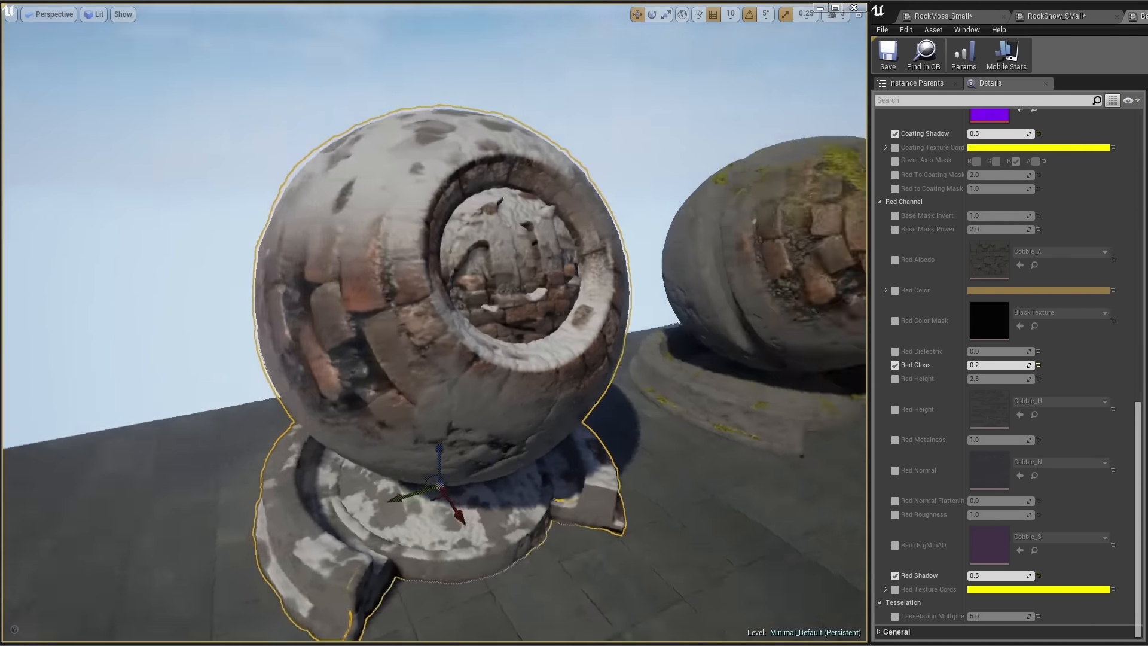
alt+drag(138, 312, 215, 312)
scroll(952, 258, up, 6)
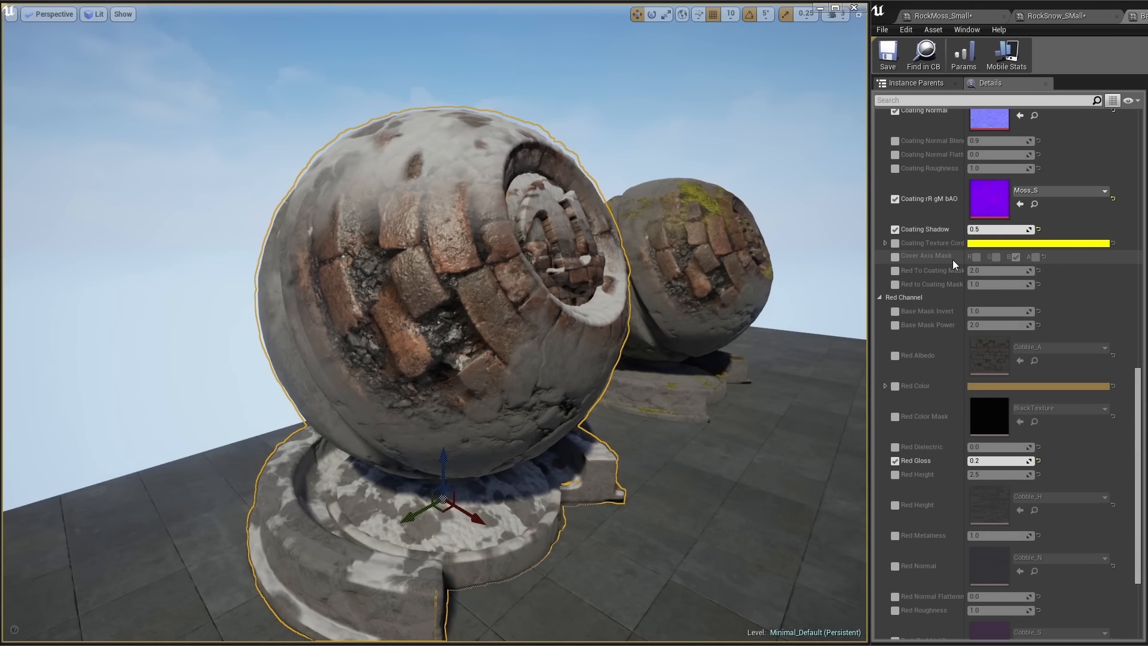
scroll(952, 259, down, 5)
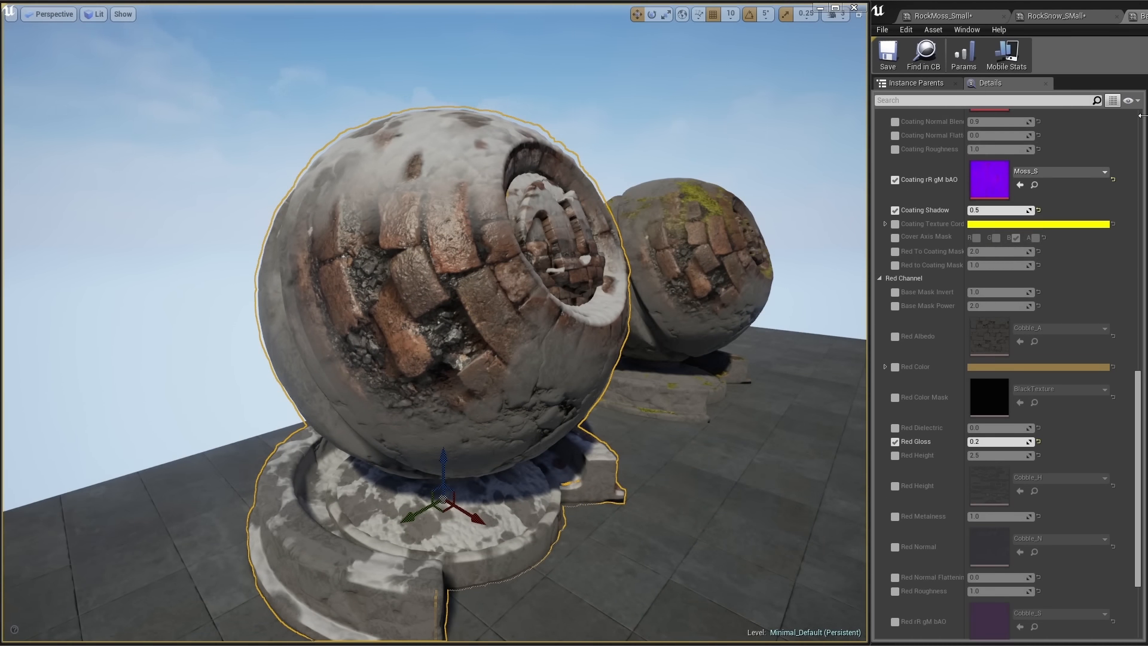
click(1056, 16)
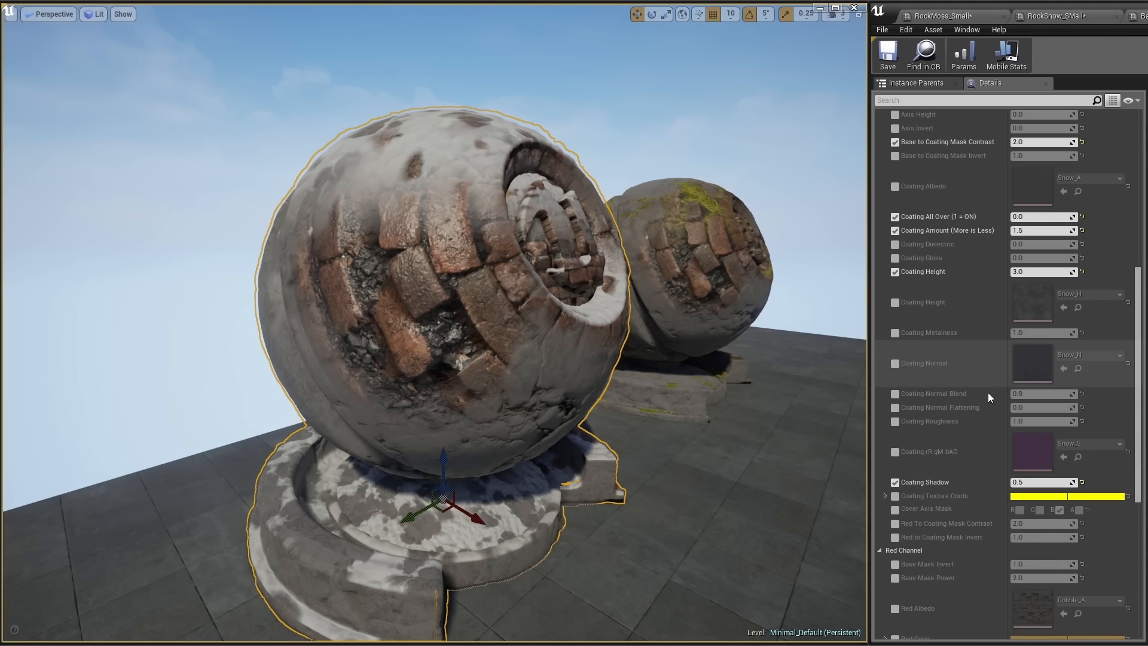
- Enable the snow material's Axis Height in the coating layer and try the values 1 and 2
scroll(949, 507, up, 3)
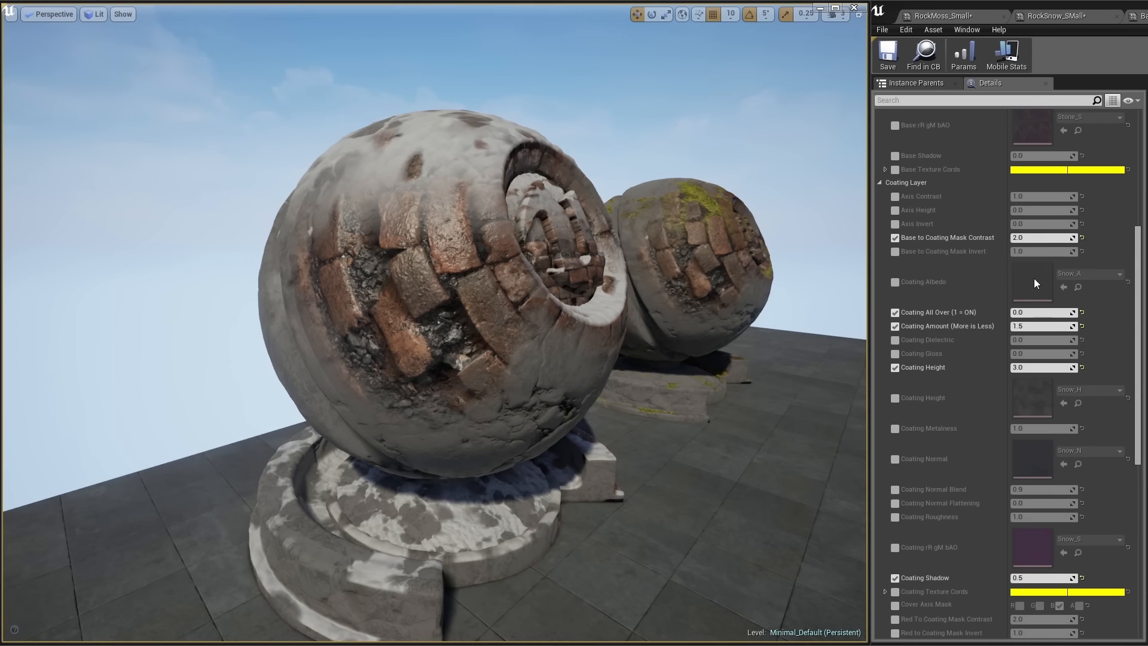
scroll(1034, 278, up, 3)
click(895, 286)
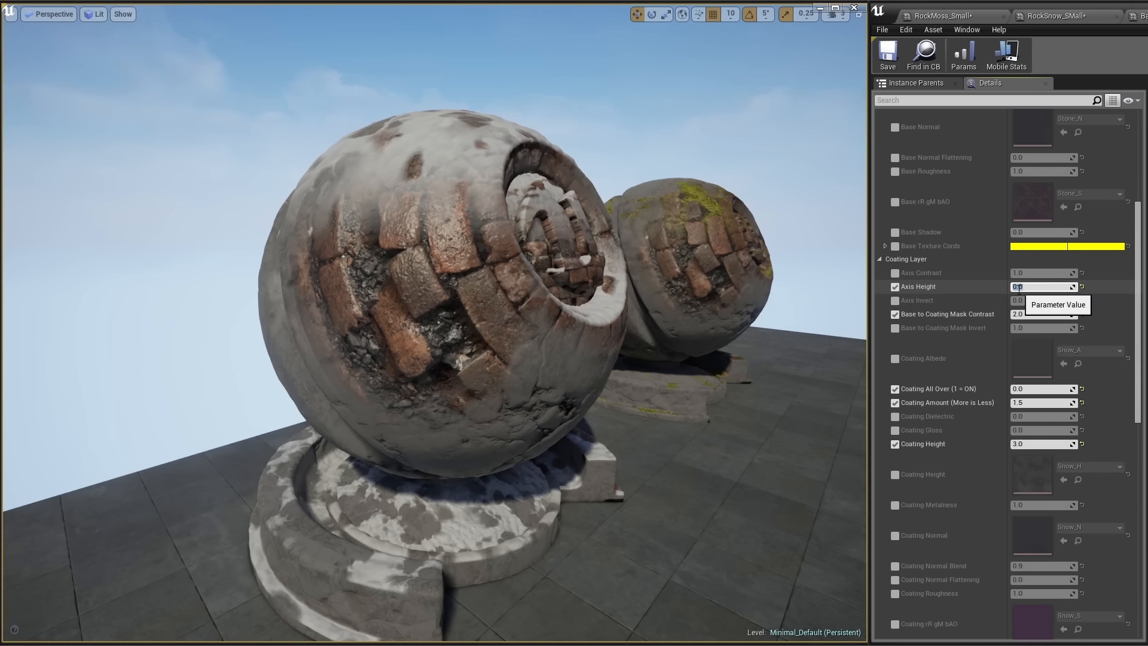
text(1)
key(Return)
text(2)
key(Return)
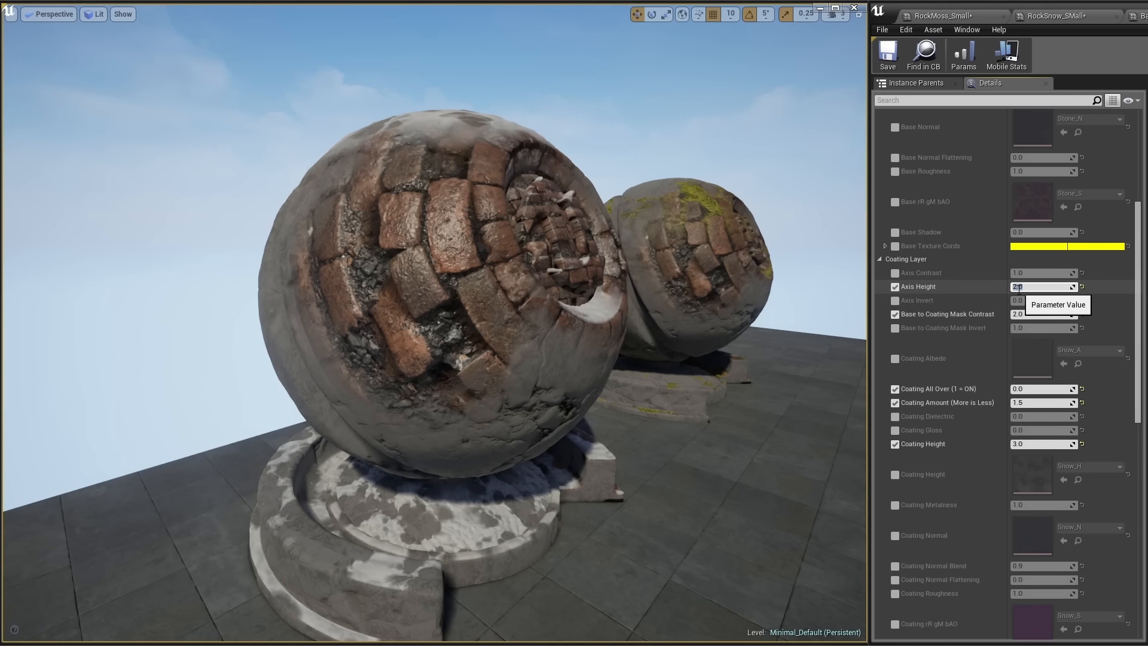
key(Return)
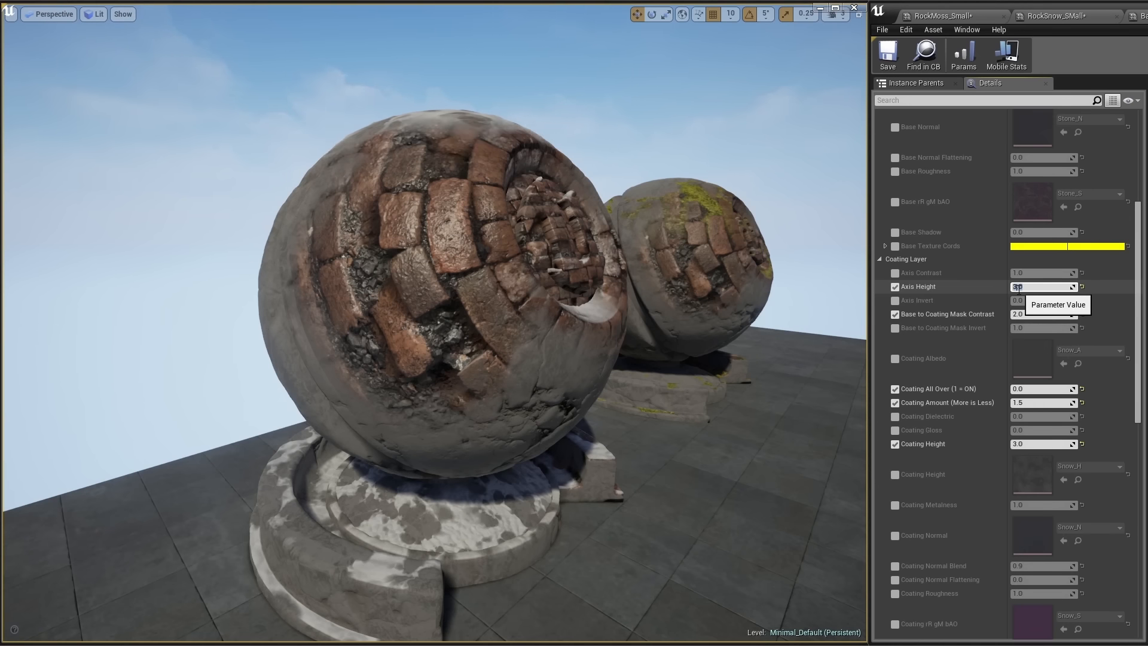
- Try a much higher Axis Height and a value of 1 on the snow material, and finish at 0
text(16)
key(Return)
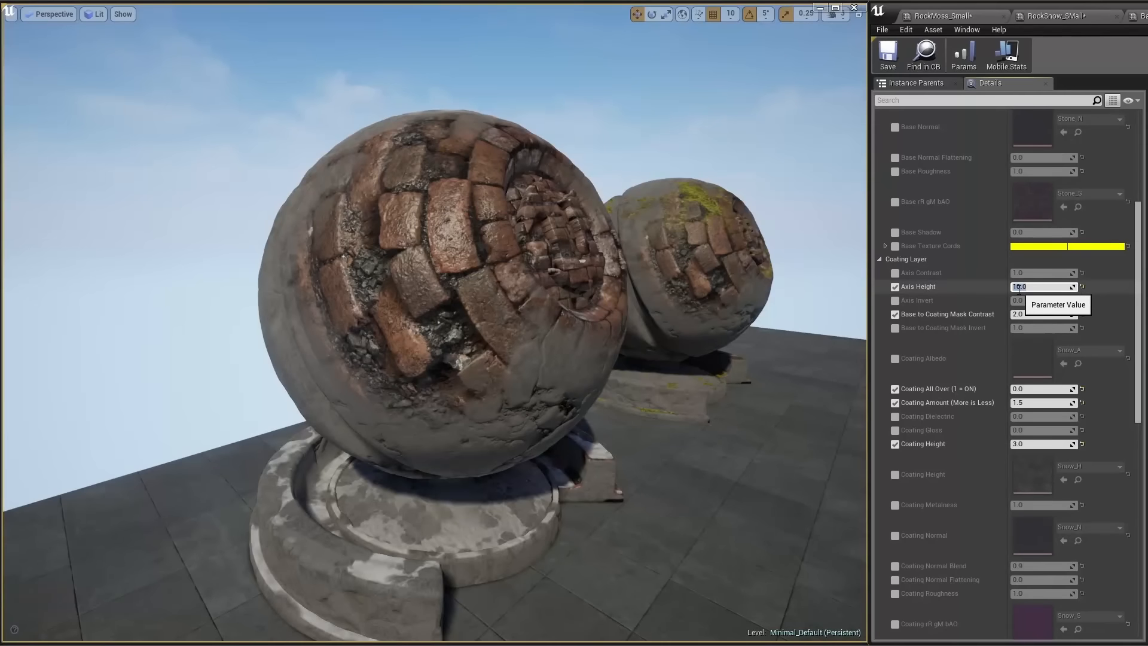
text(1)
key(Return)
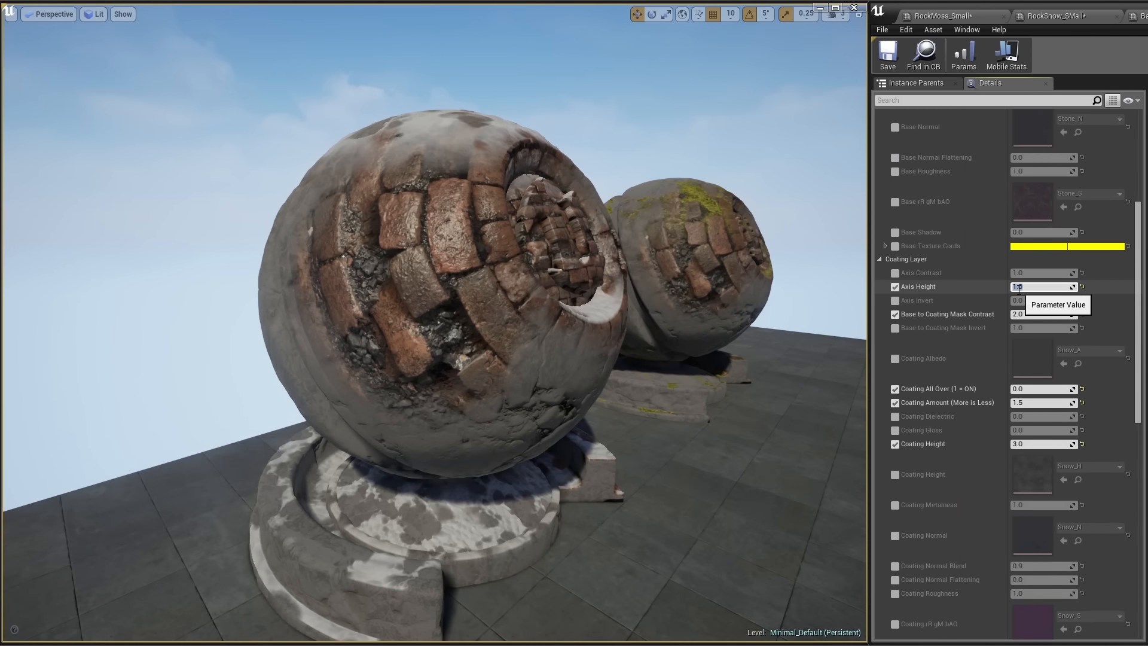
text(0)
key(Return)
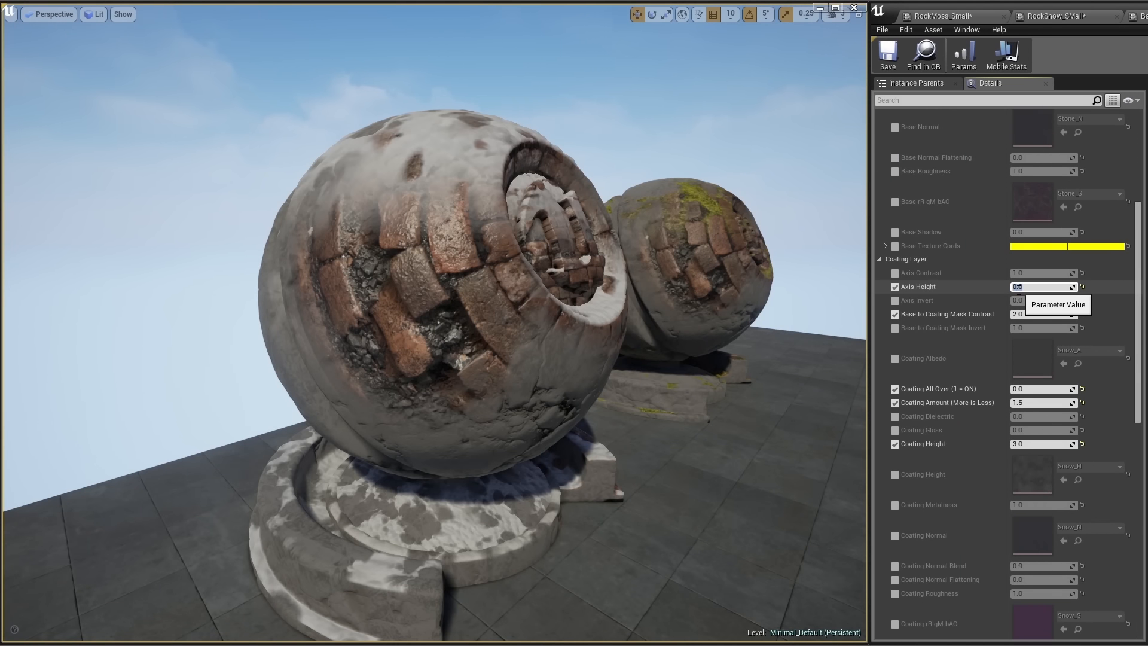
- Enable the snow material's Axis Contrast and try the values 0 and 2
click(895, 273)
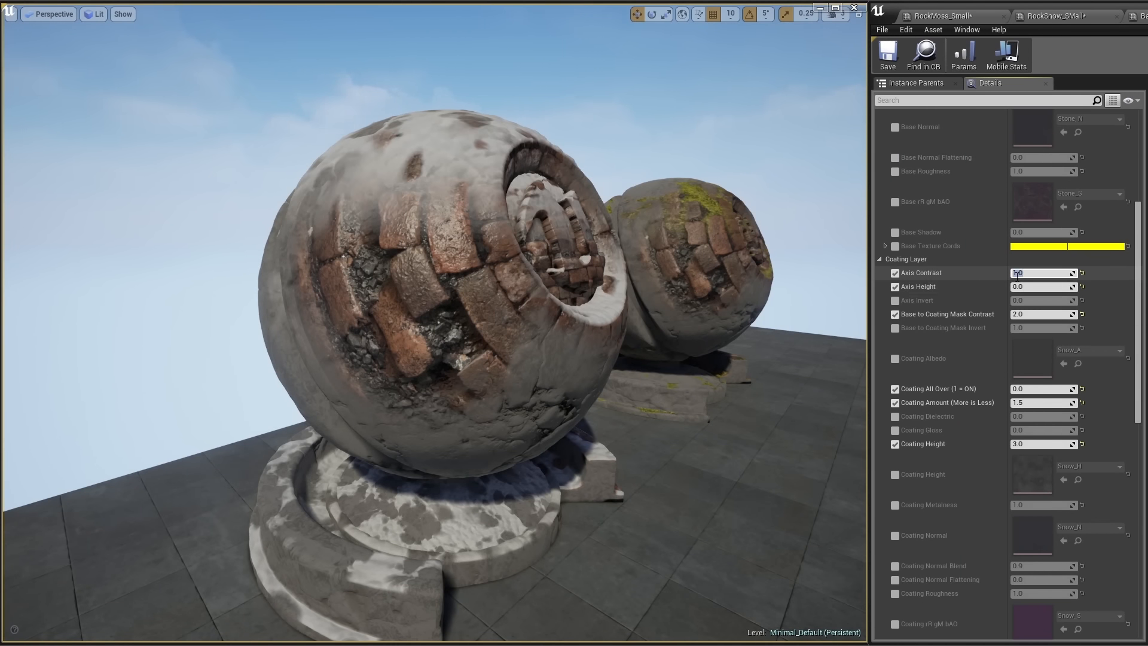
click(1017, 272)
text(0)
key(Return)
click(1016, 272)
text(2)
key(Return)
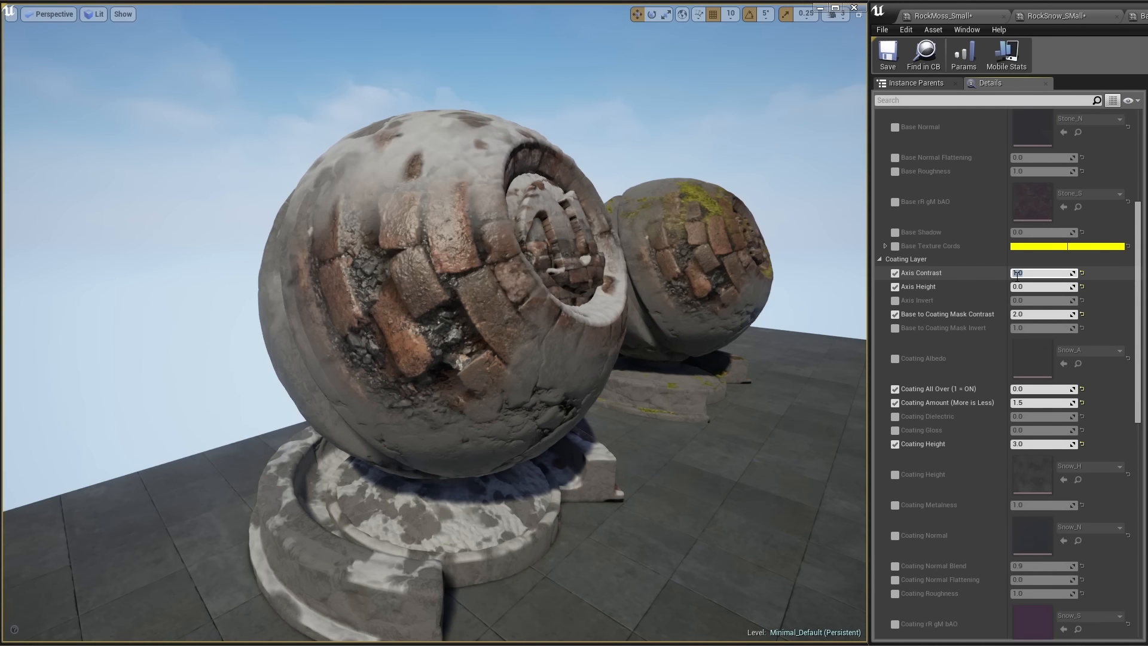
- Try Axis Contrast values of 3 and 4 on the snow material, and return it to 1
click(1017, 272)
text(3)
key(Return)
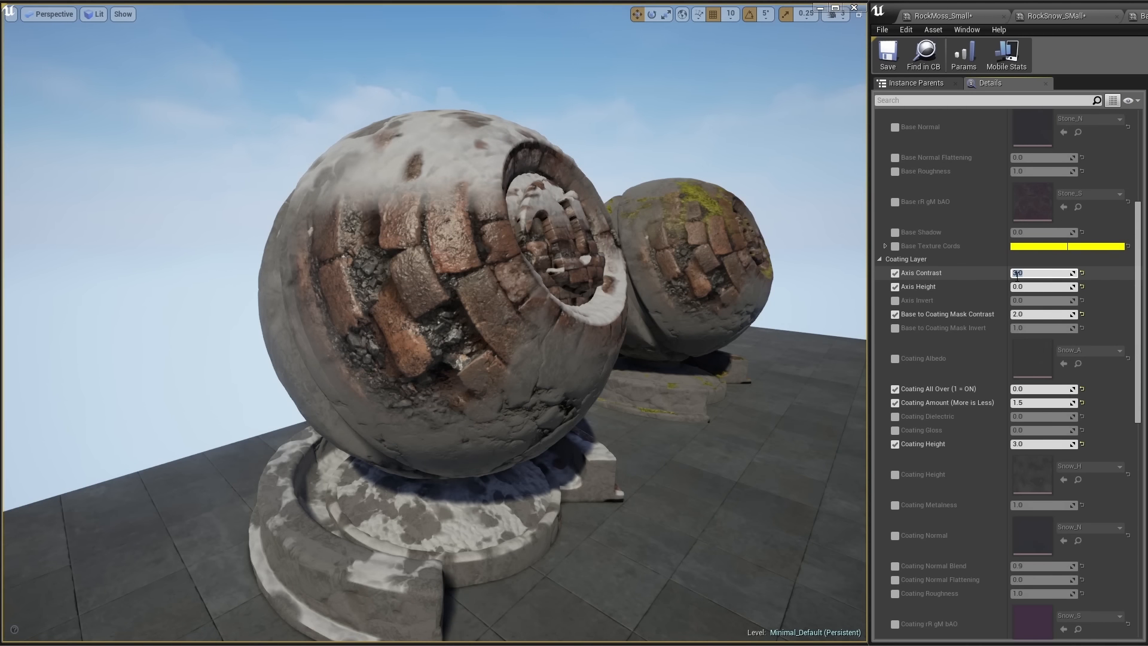
click(1017, 272)
text(4)
key(Return)
click(1017, 273)
text(1)
key(Return)
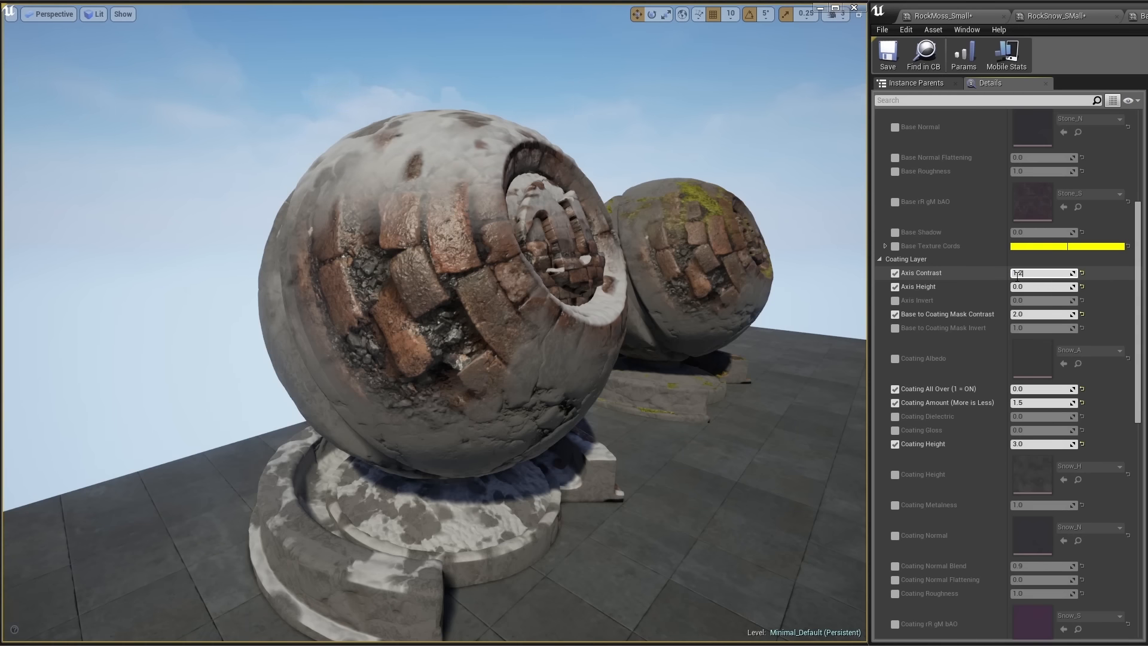
- Compare Axis Contrast at 0 and 1 on the snow material, and disable the parameter override
click(1017, 273)
text(0)
key(Return)
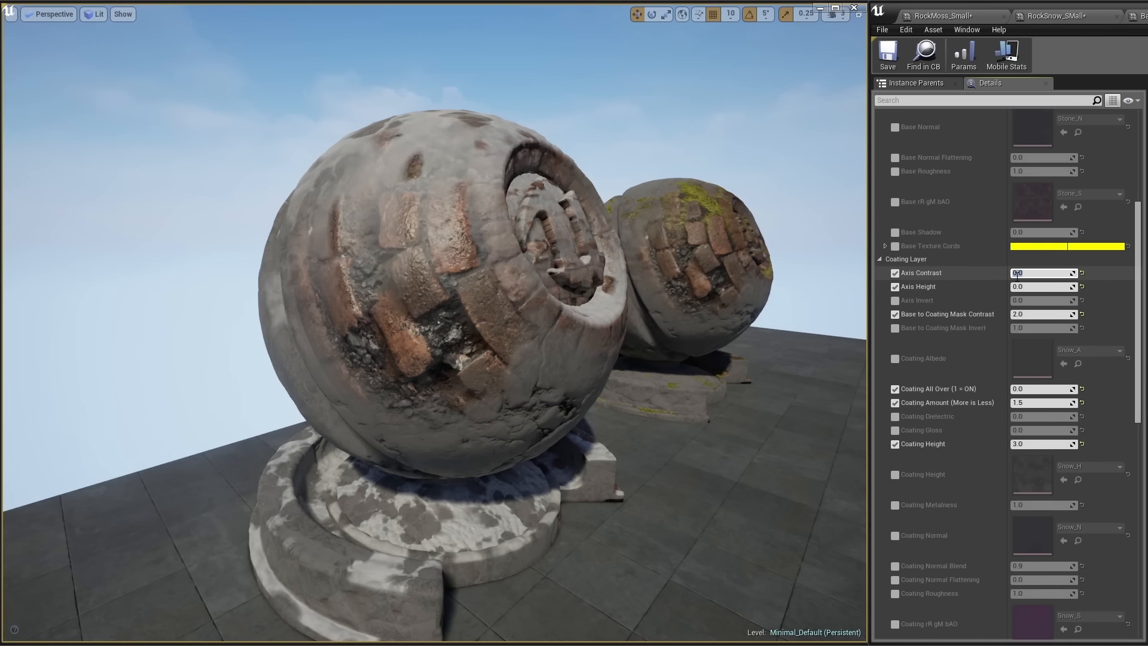
text(1)
key(Return)
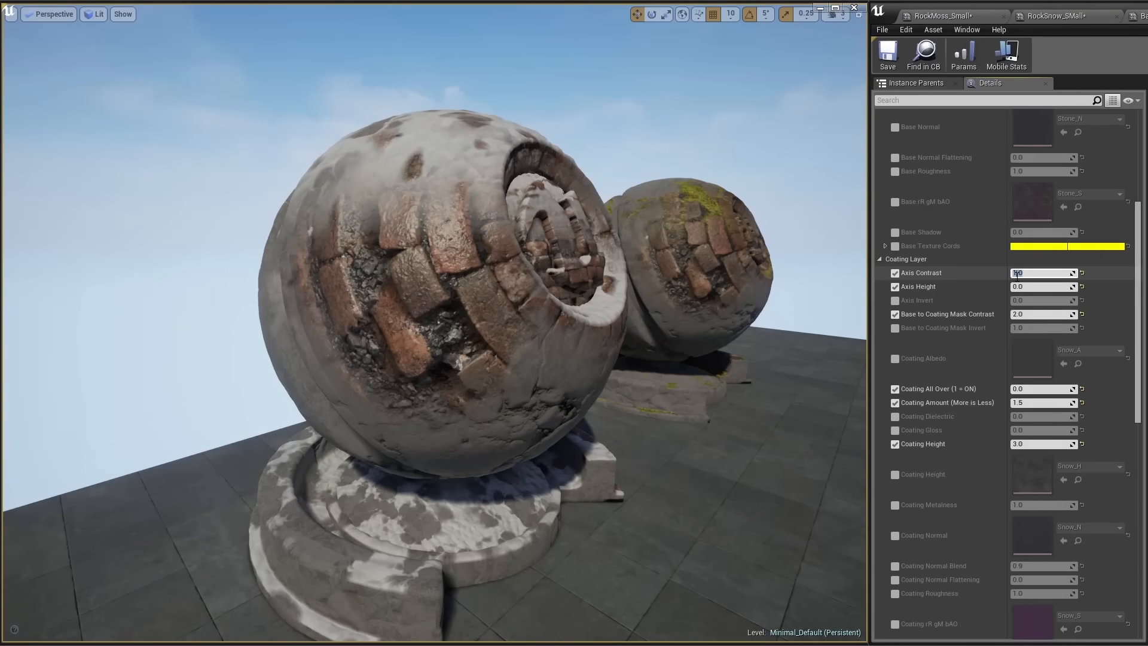
click(894, 273)
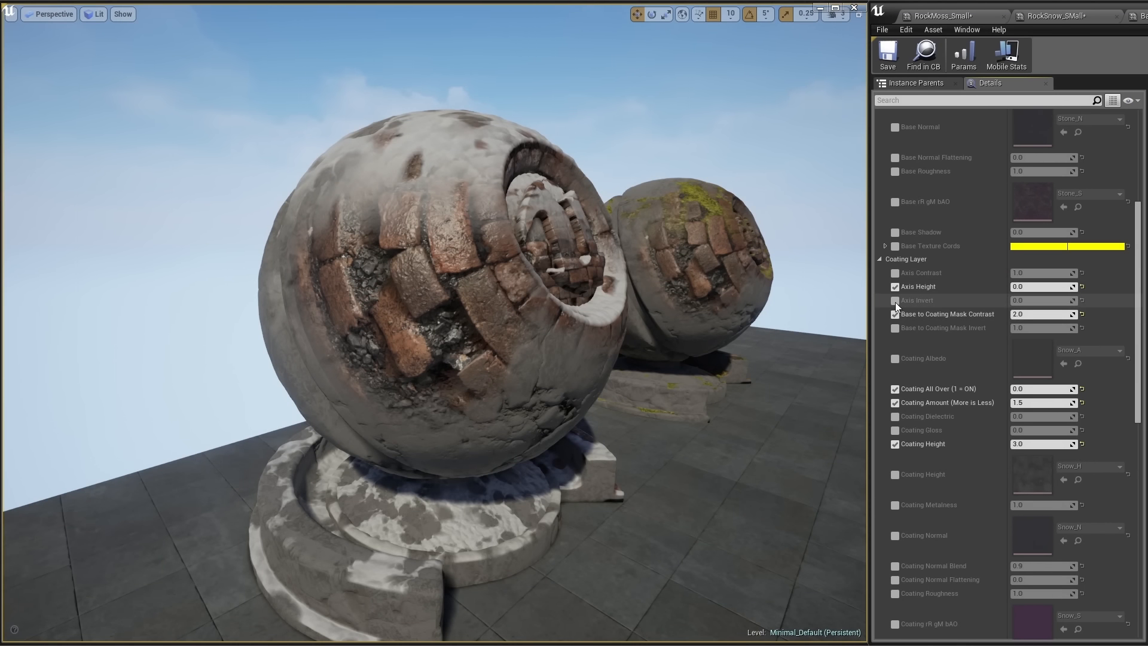
- Enable the snow material's Base to Coating Mask Invert, try 0, and set it back to 1
click(893, 327)
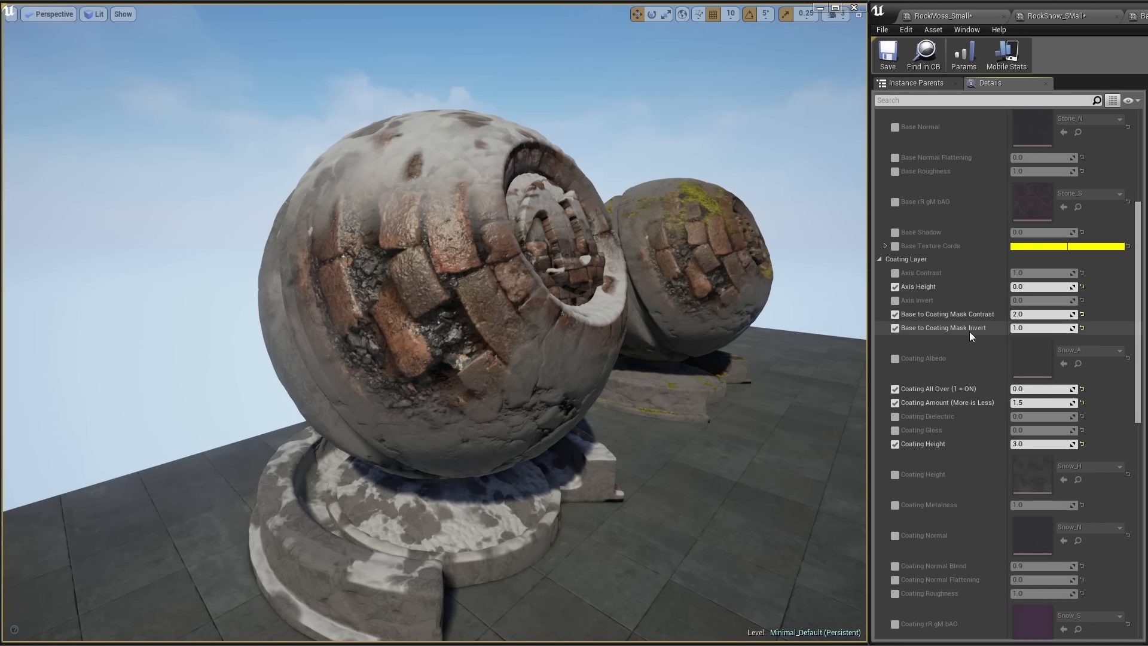
click(1021, 328)
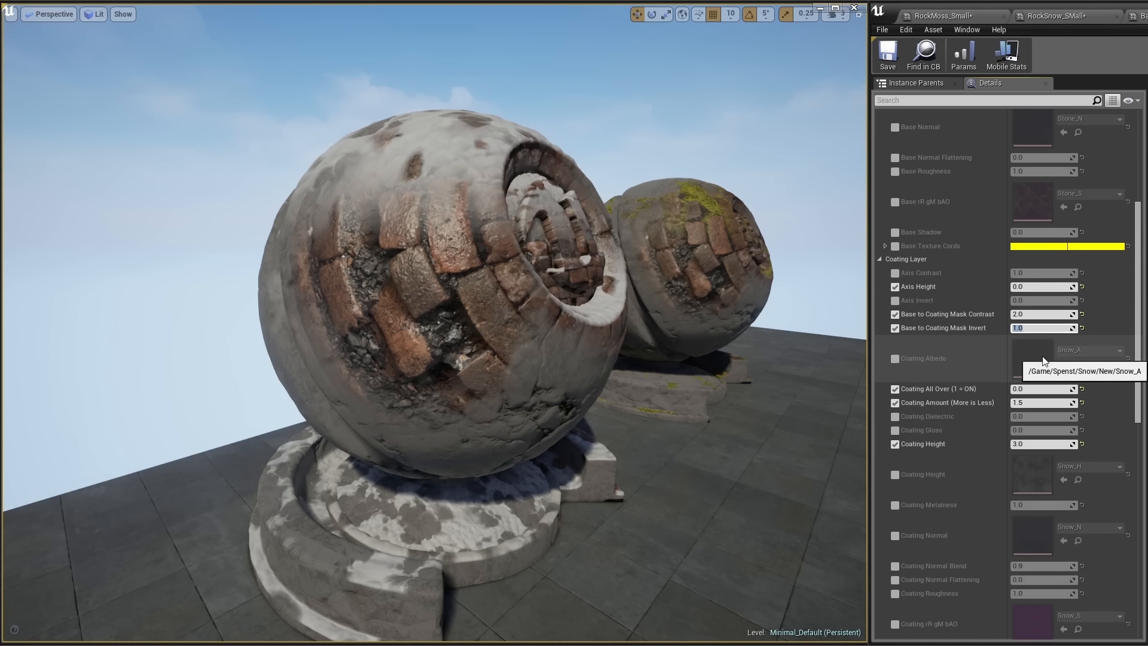
text(0)
key(Return)
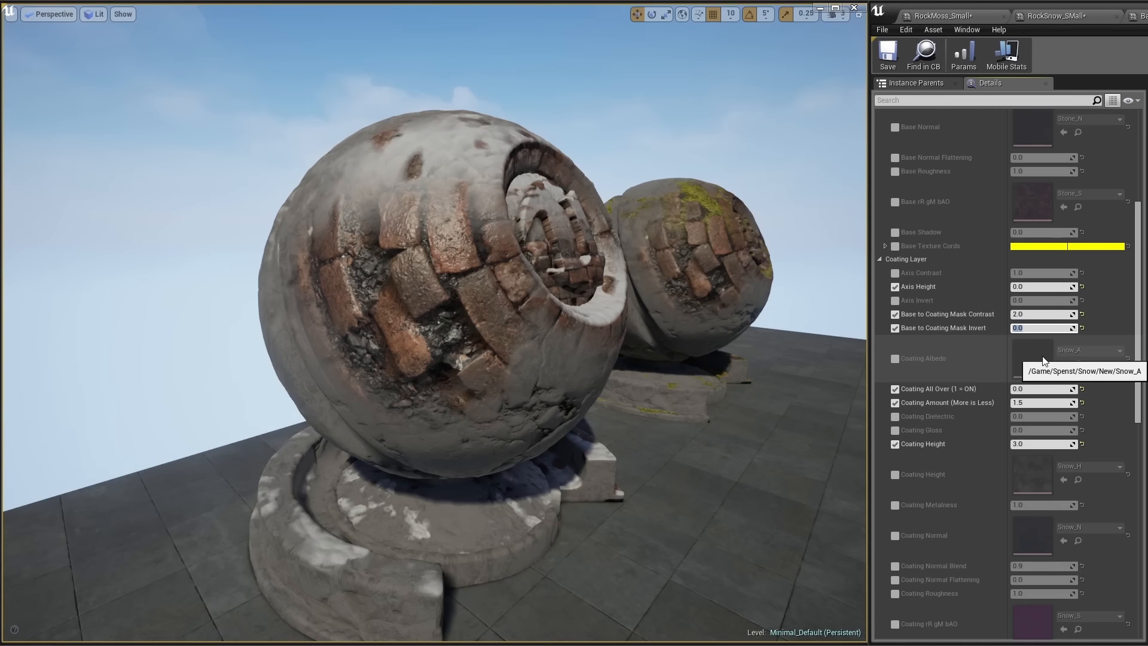
text(1)
key(Return)
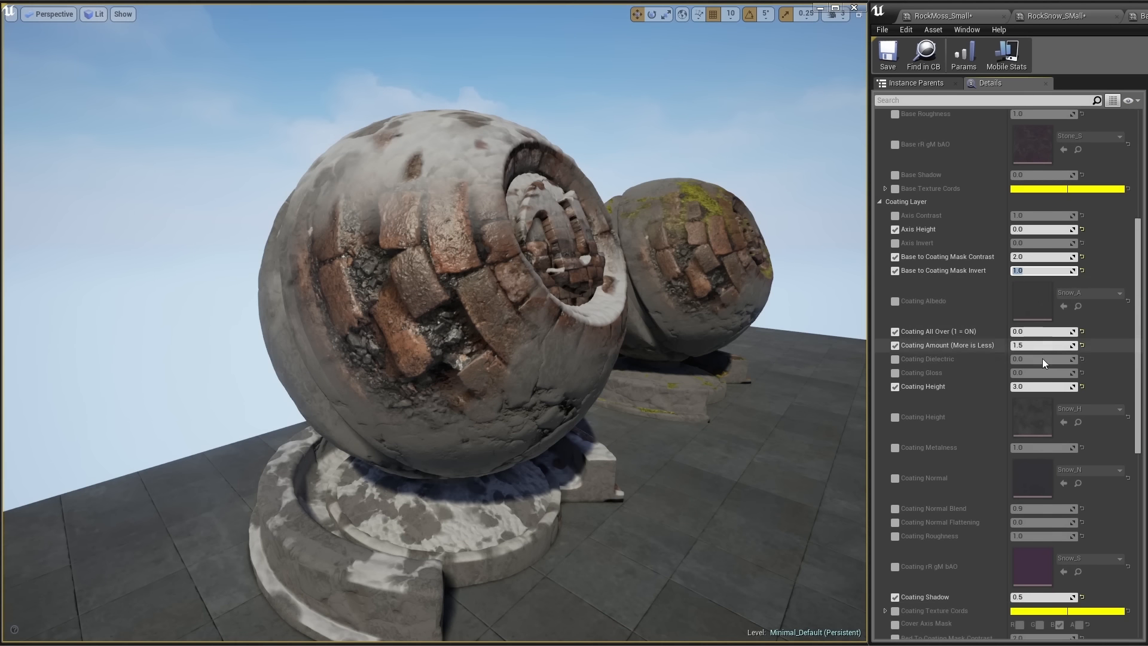
- Enable the snow material's Red to Coating Mask Invert, try 0, and set it back to 1
scroll(1042, 358, down, 4)
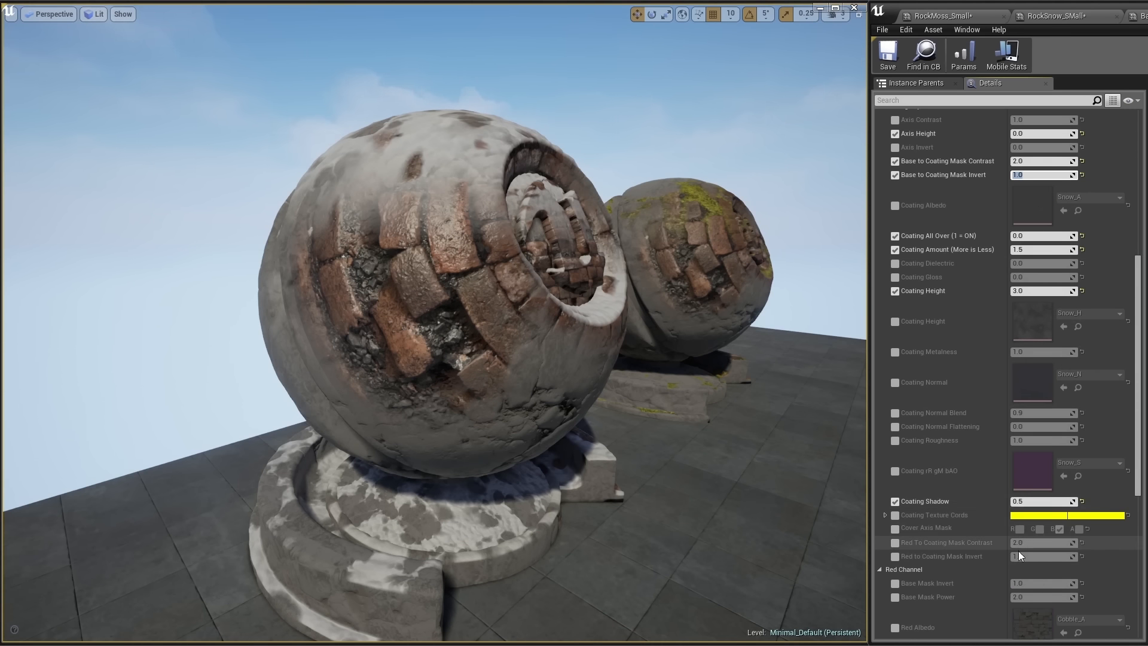
click(895, 555)
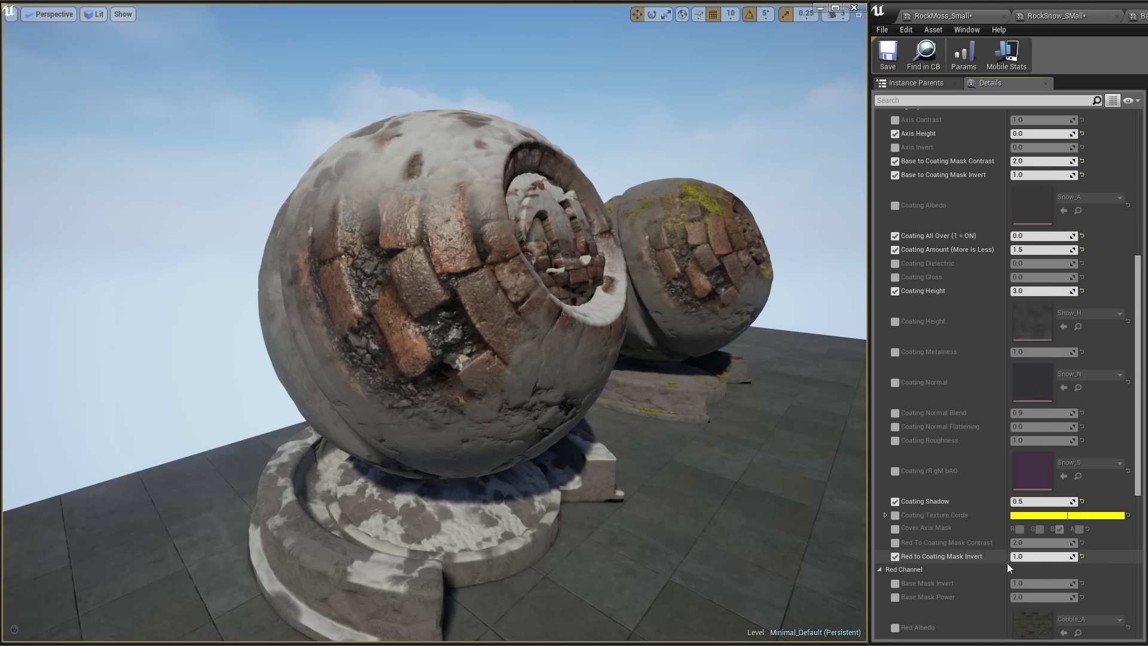
click(1017, 557)
text(0)
key(Return)
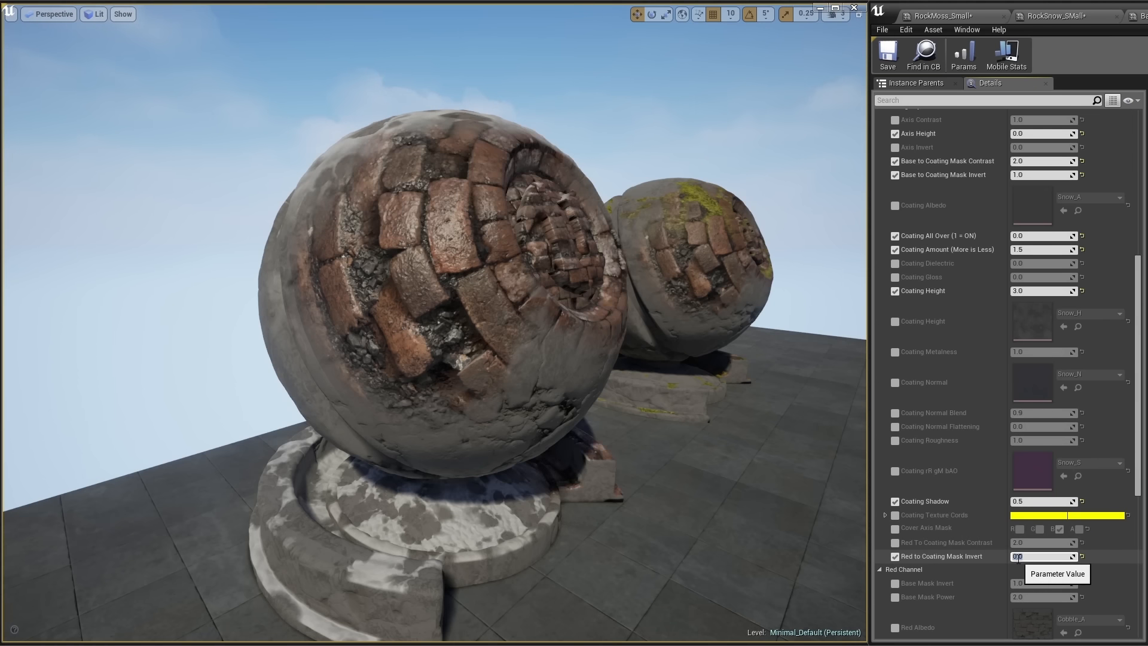
text(1)
key(Return)
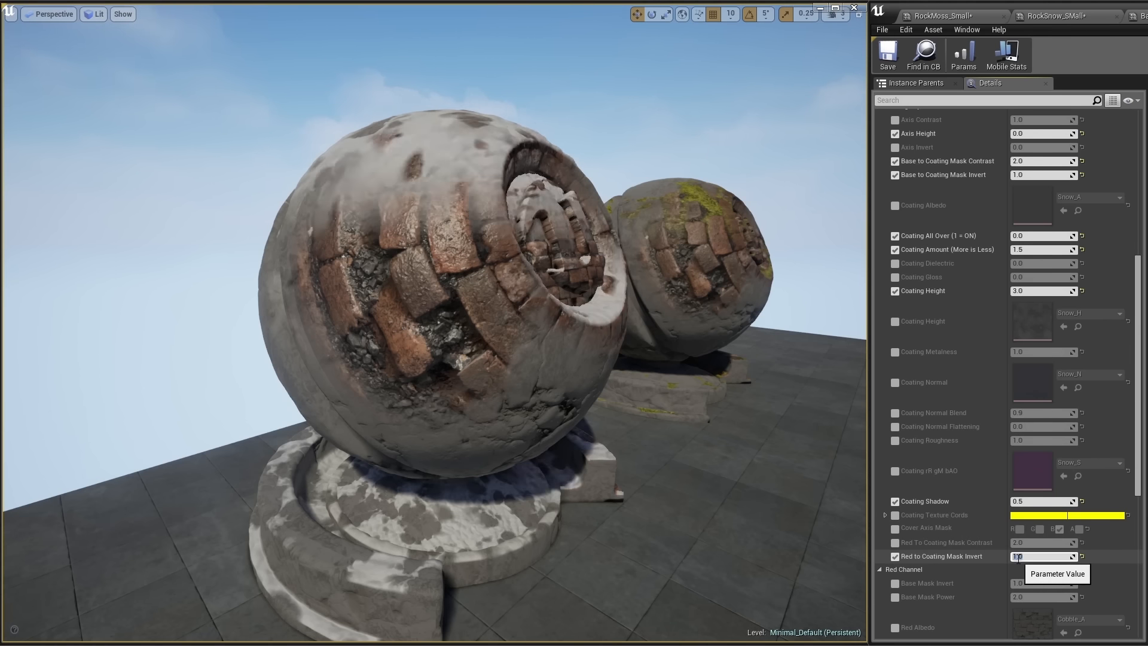
key(Return)
text(1)
key(Return)
- Enable the snow material's Red Color Mask and assign WhiteTexture to it
scroll(1002, 554, down, 3)
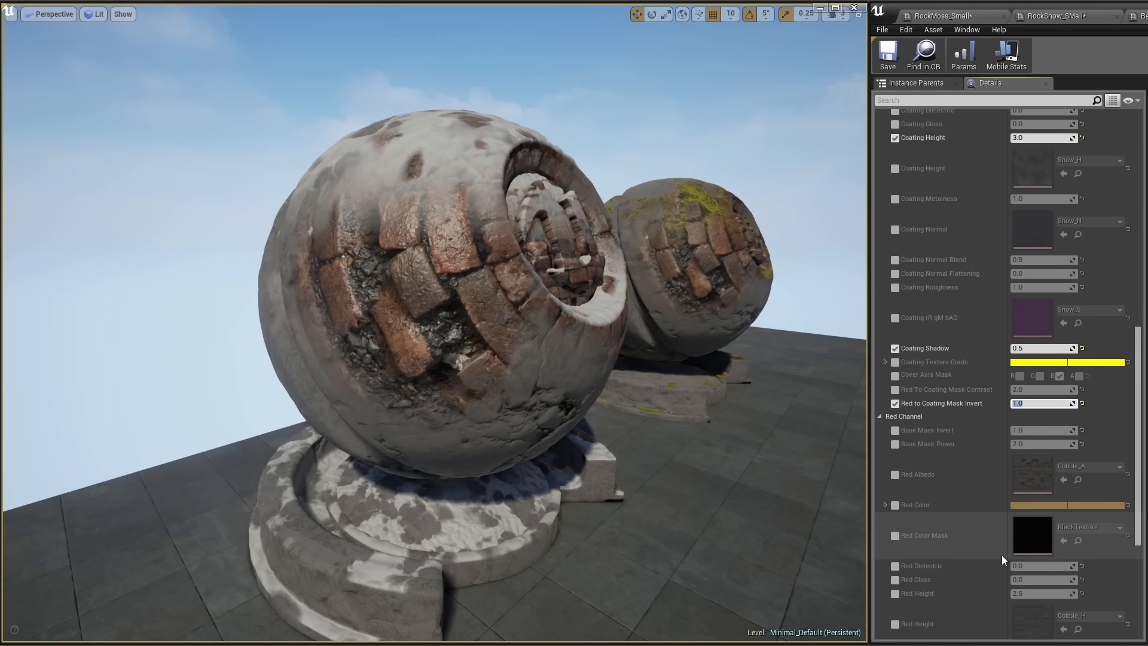
click(895, 535)
click(1067, 528)
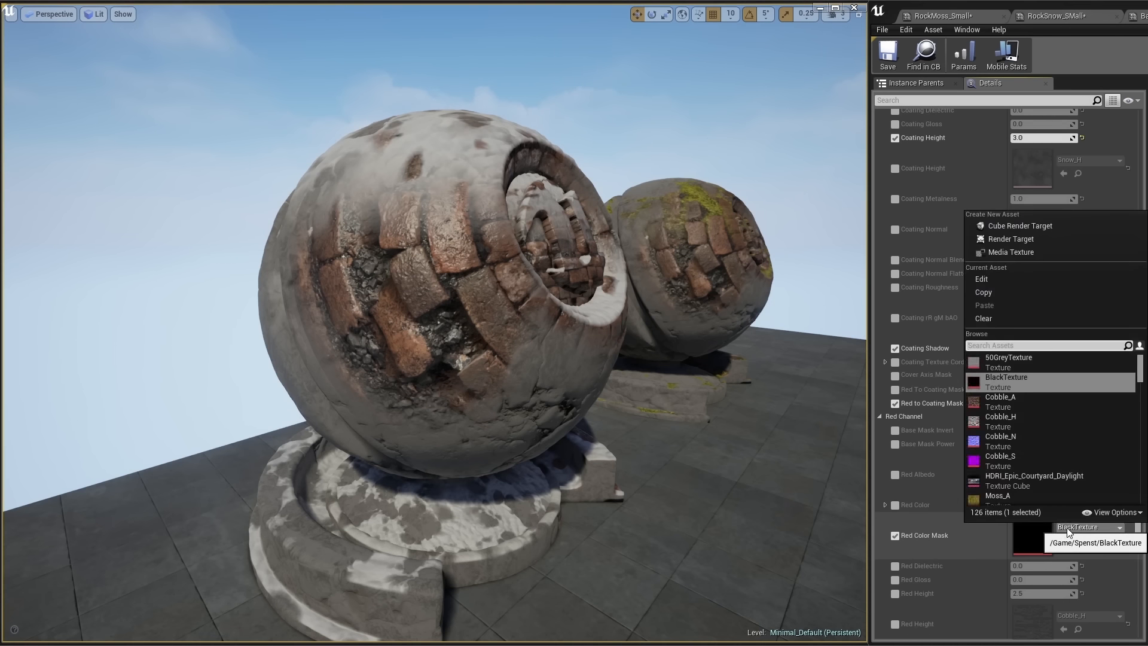
text(white)
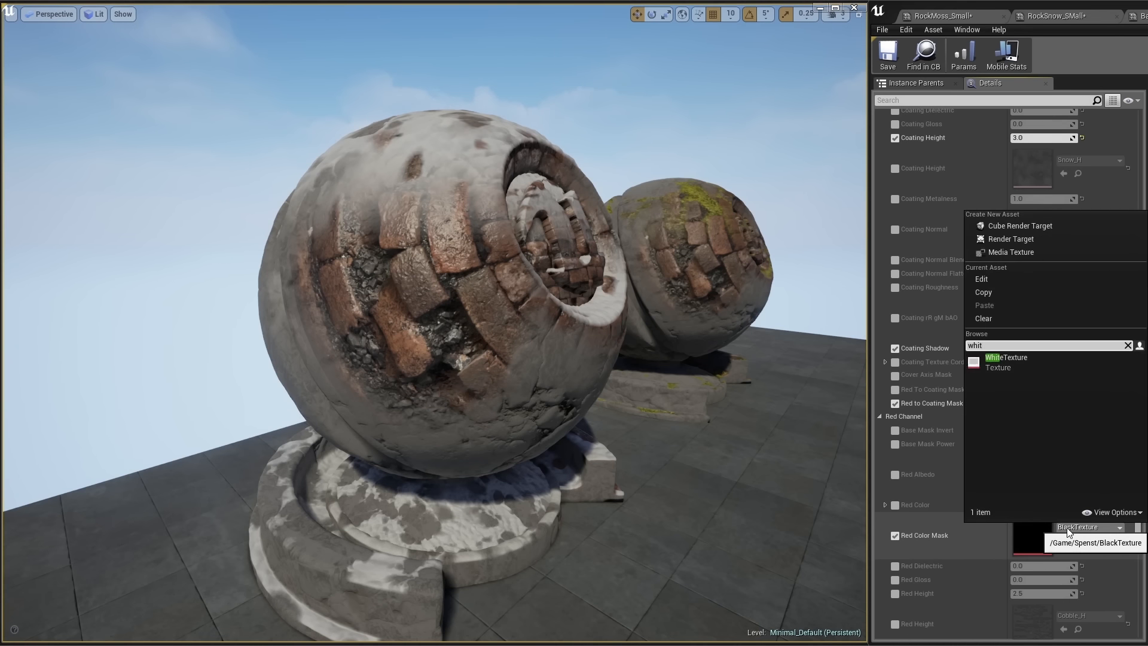
key(Return)
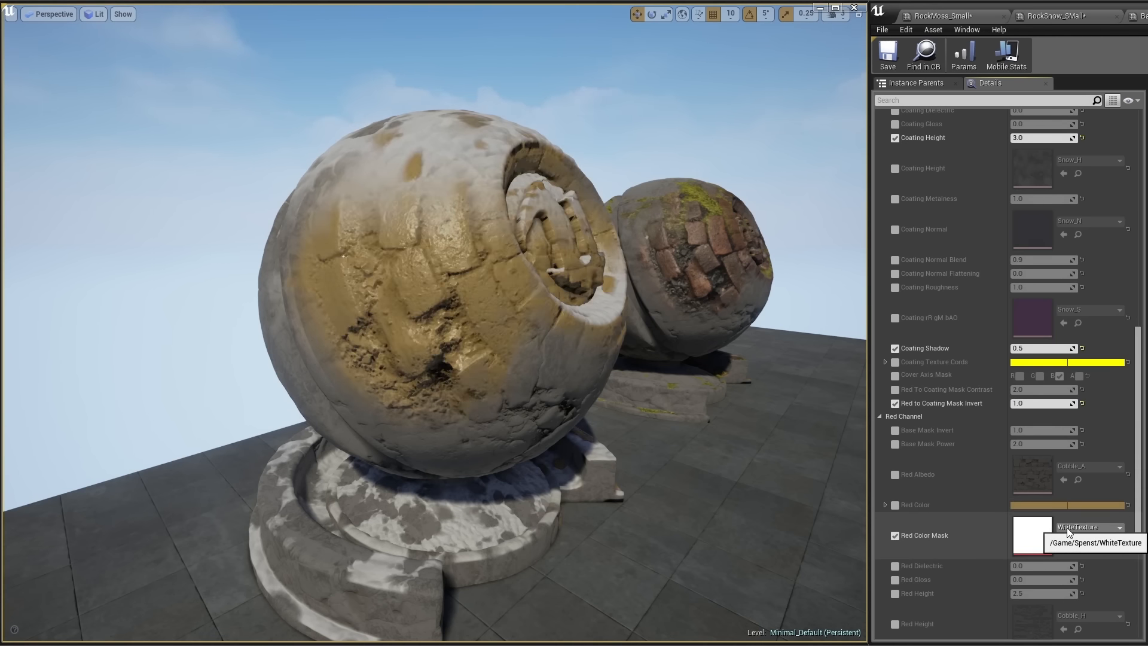
- Enable the snow material's Red Color, try a saturated blue, and set it to a muted red, hex 4B161AFF
click(896, 503)
click(1039, 504)
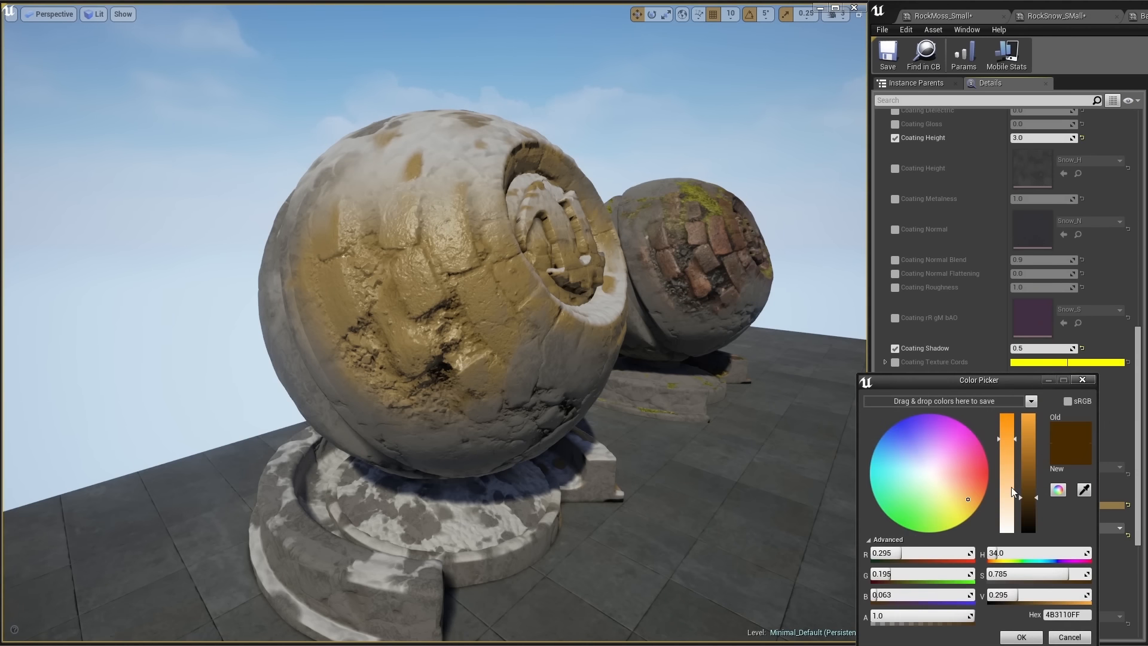
mouse_move(1005, 445)
mouse_down()
mouse_move(1006, 505)
mouse_move(1006, 459)
mouse_up()
drag(941, 472, 905, 443)
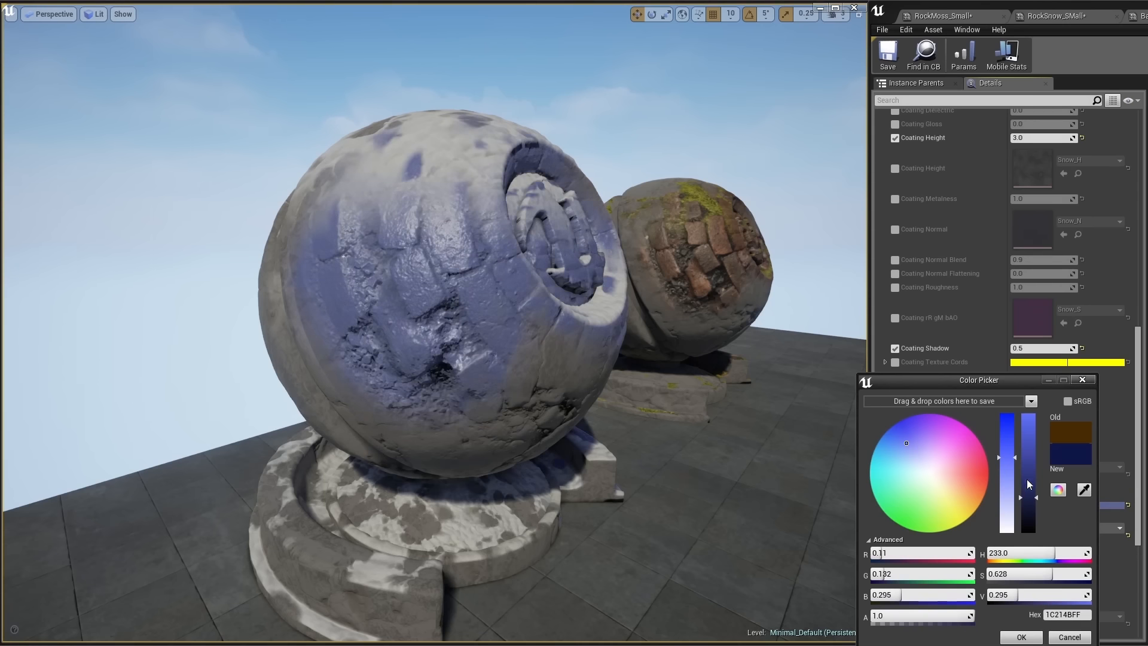
drag(1006, 456, 996, 421)
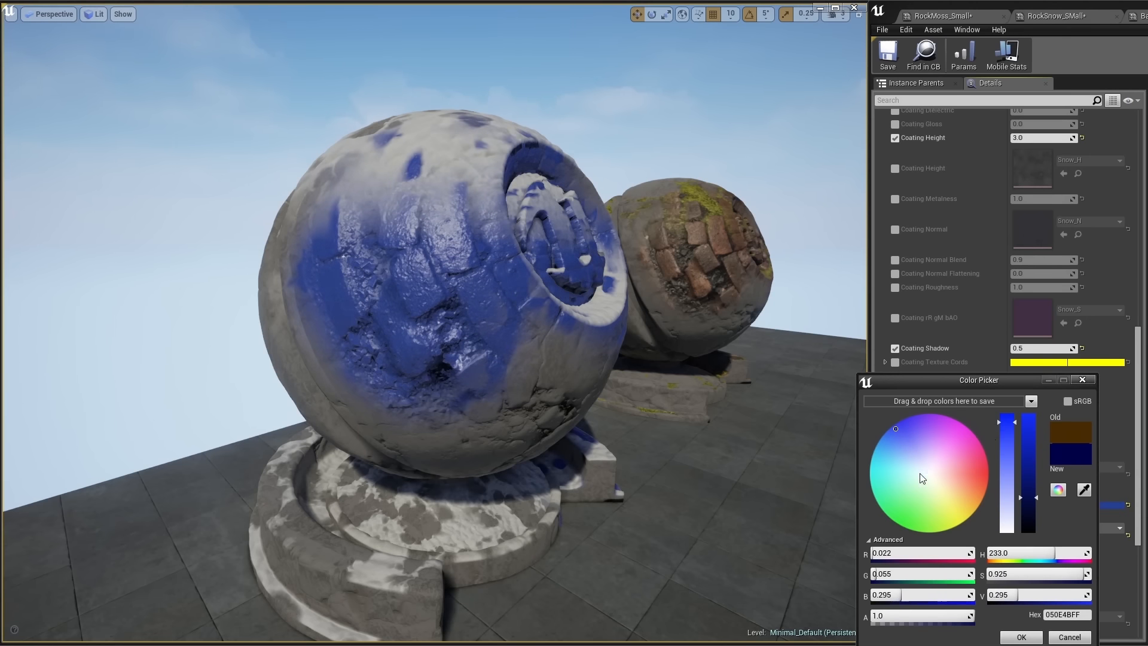
drag(923, 478, 971, 470)
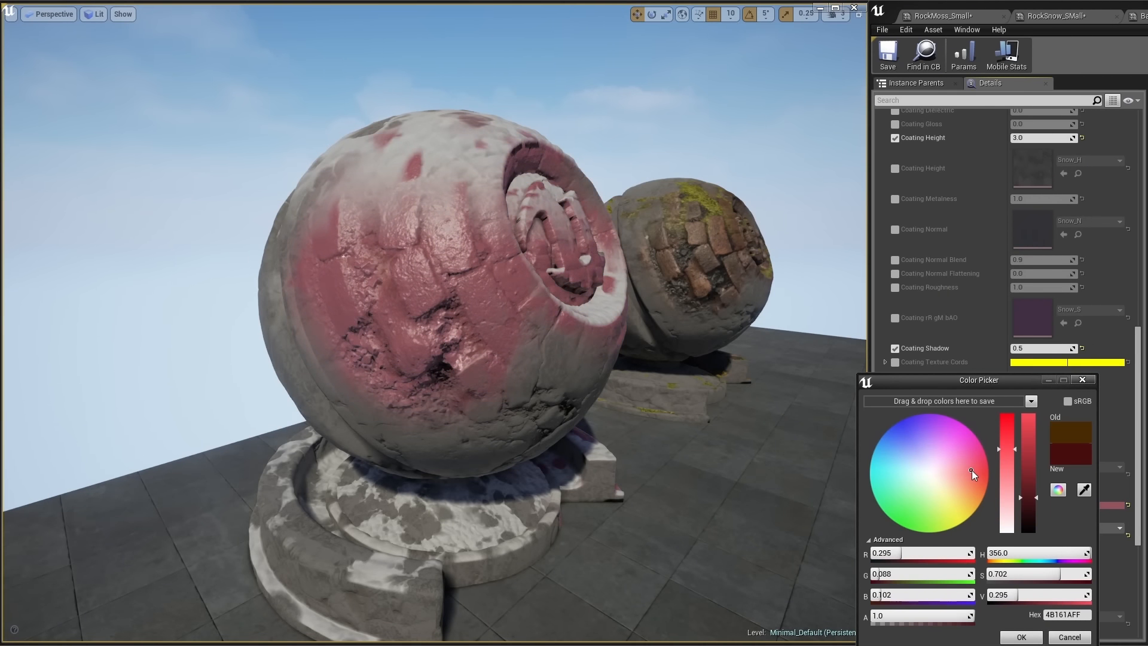
click(1022, 638)
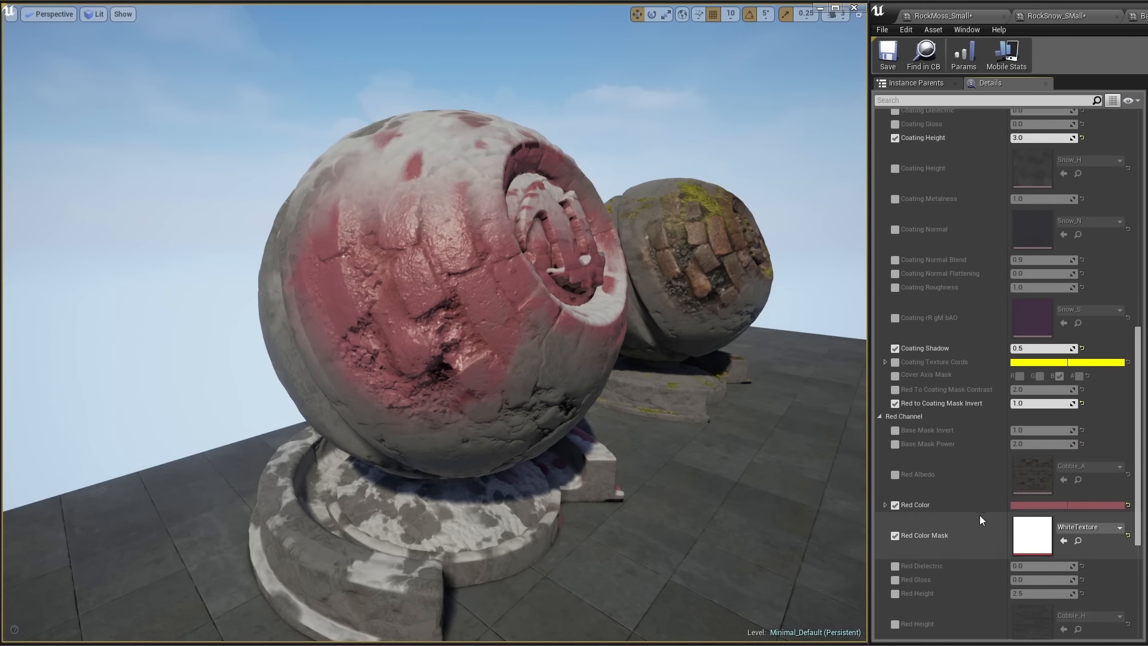
scroll(978, 516, up, 8)
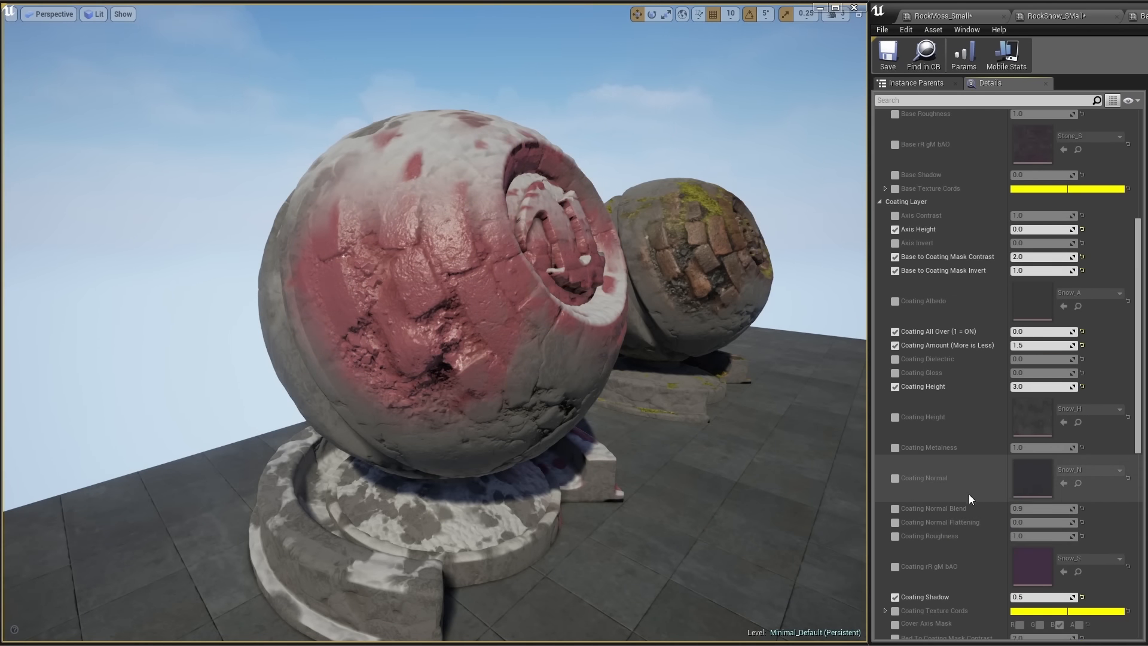
scroll(969, 496, down, 2)
scroll(935, 566, up, 2)
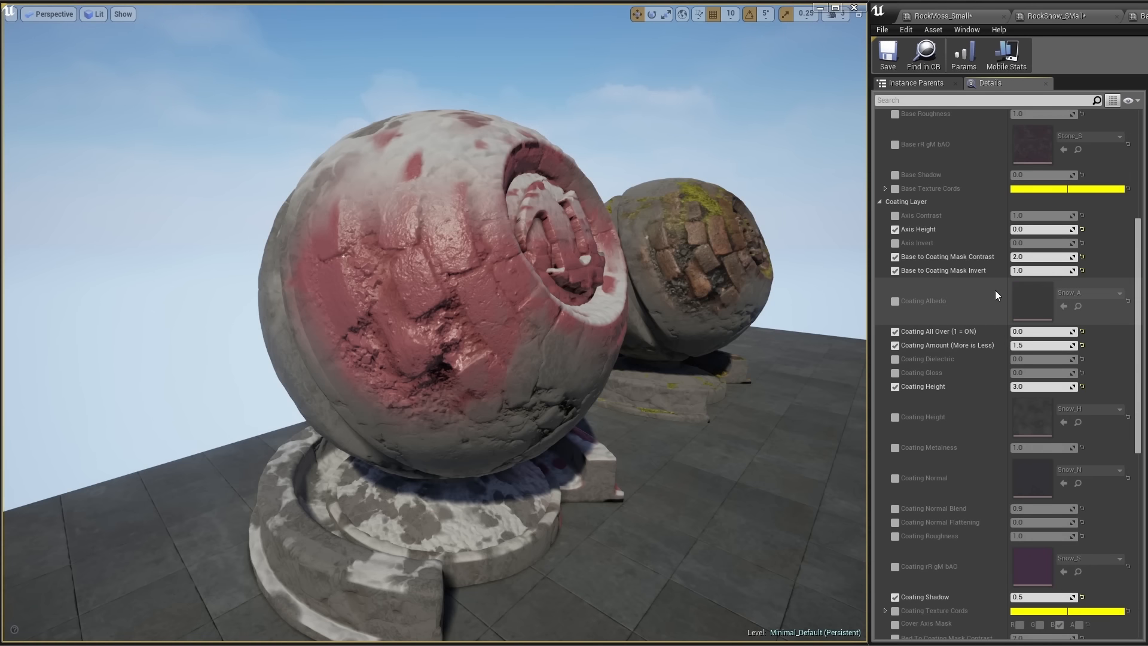
click(894, 302)
click(891, 304)
- Enable the snow material's Base Color Mask with WhiteTexture and set Base Color to olive yellow, hex 343303FF
scroll(946, 466, up, 15)
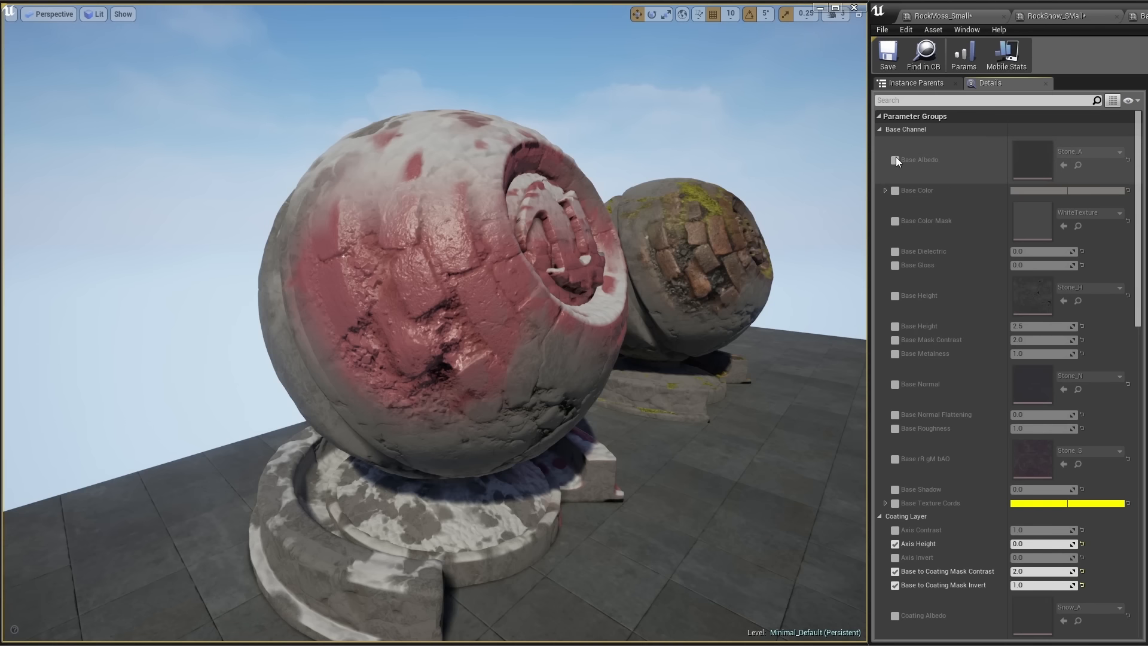
click(895, 221)
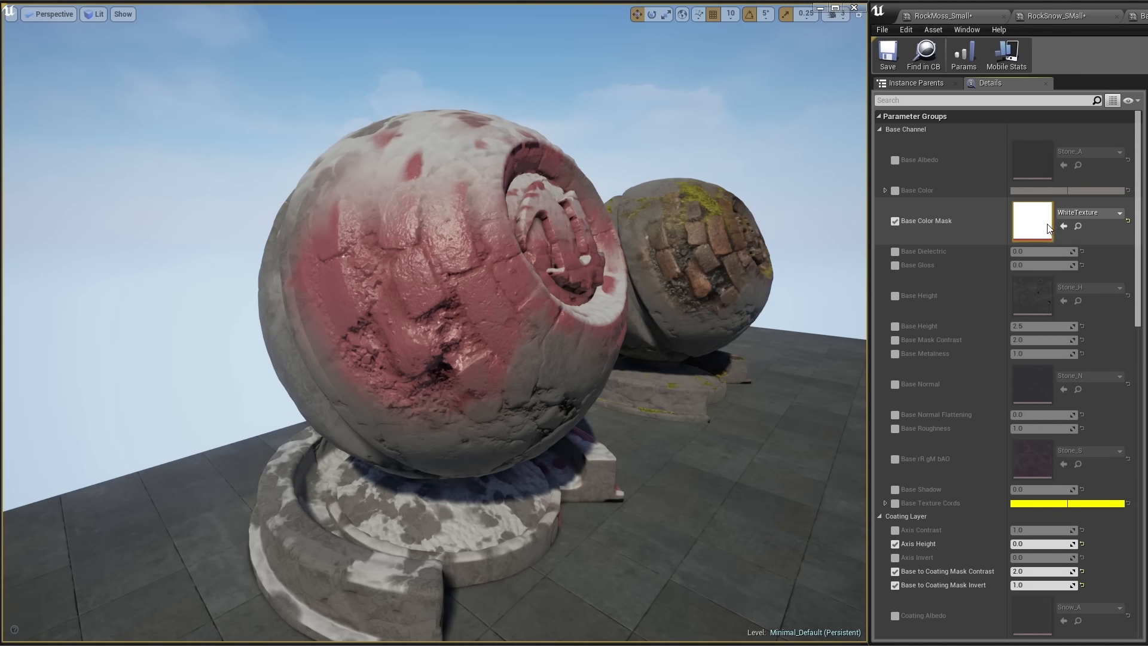
click(895, 190)
click(1036, 189)
drag(935, 299, 956, 344)
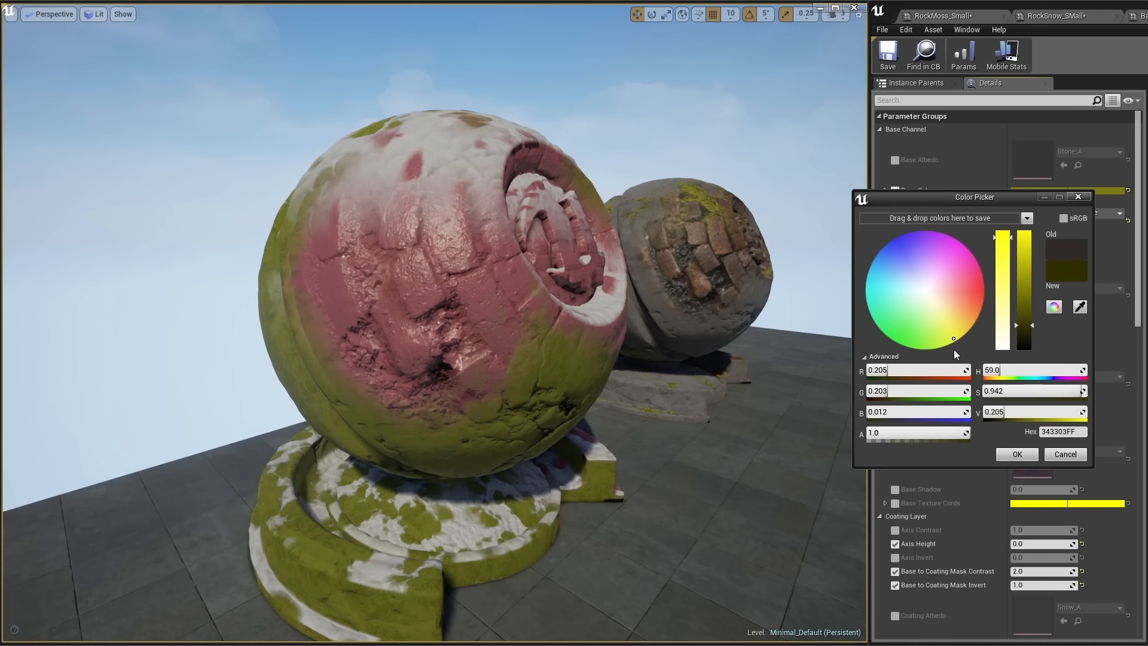
click(1025, 455)
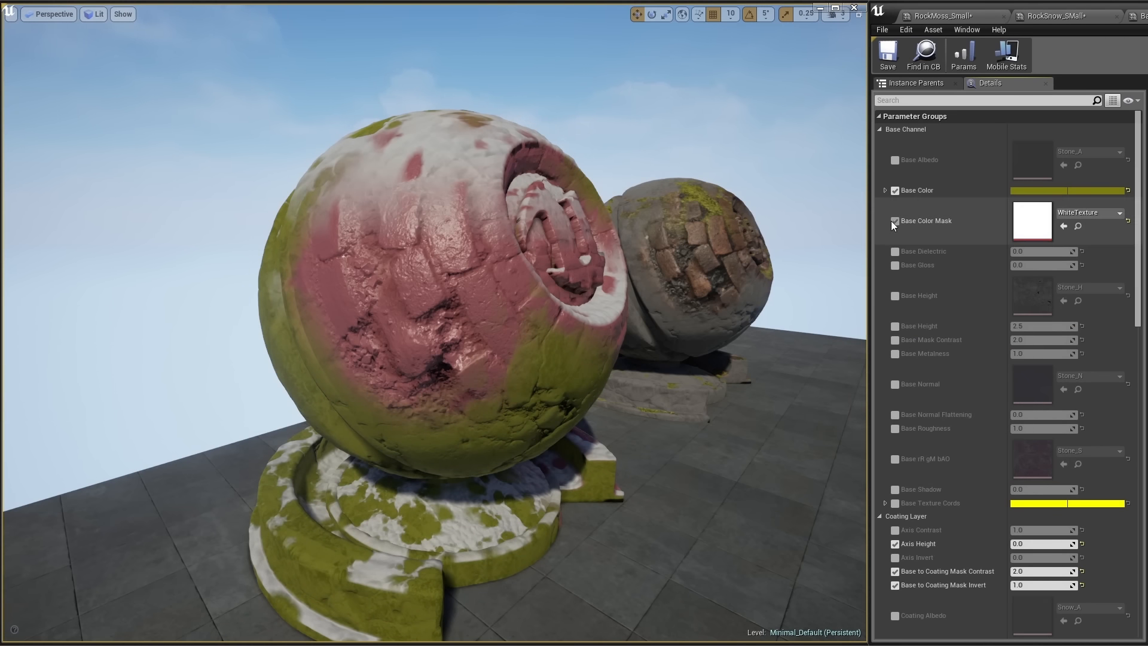
- Compare the snow material with Base Color Mask on and off, and disable the Base Color and Base Color Mask overrides
click(893, 220)
click(893, 221)
click(893, 221)
click(894, 221)
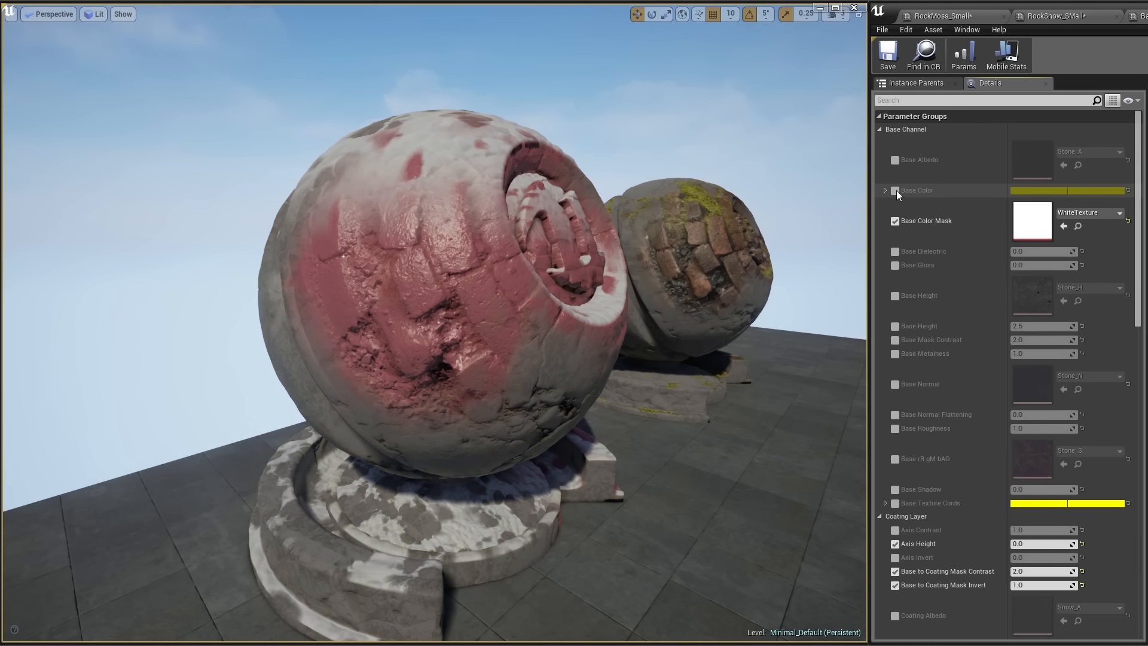
click(895, 221)
- Disable the snow material's Red Color Mask override in the Red Channel group
scroll(921, 394, down, 5)
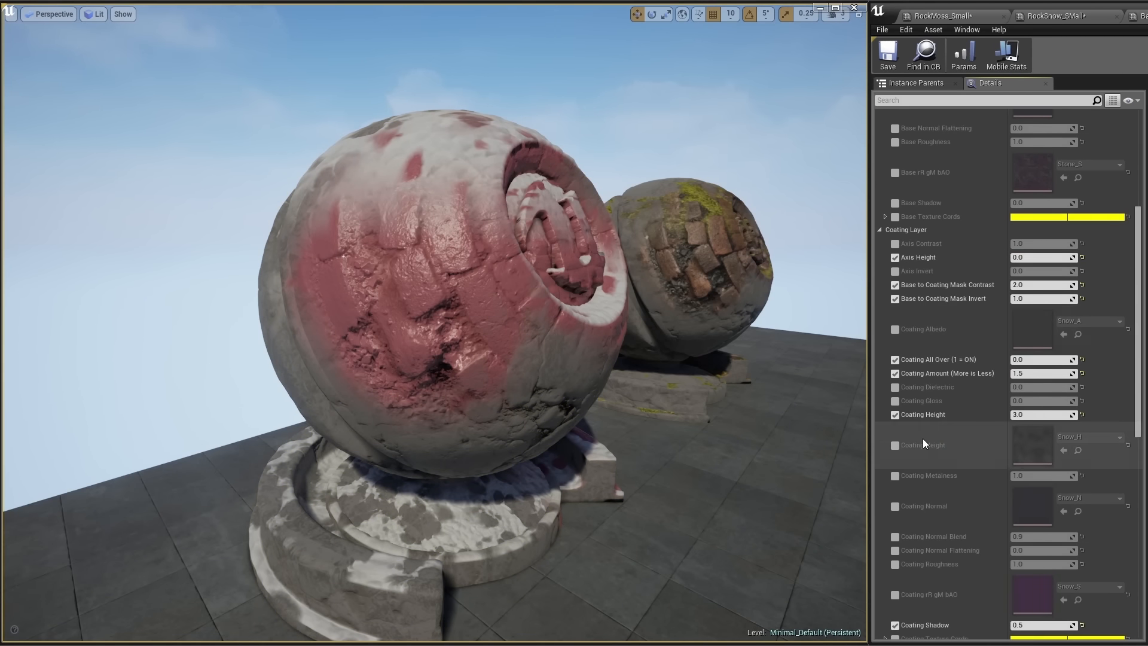
scroll(924, 446, down, 10)
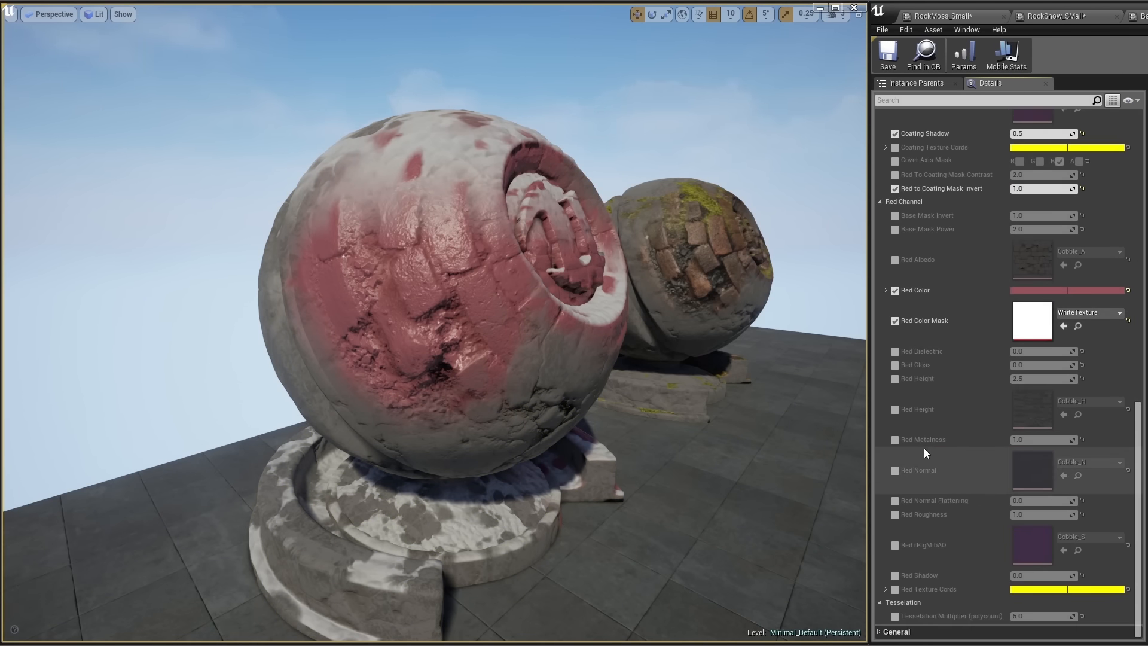
scroll(924, 447, up, 2)
click(895, 378)
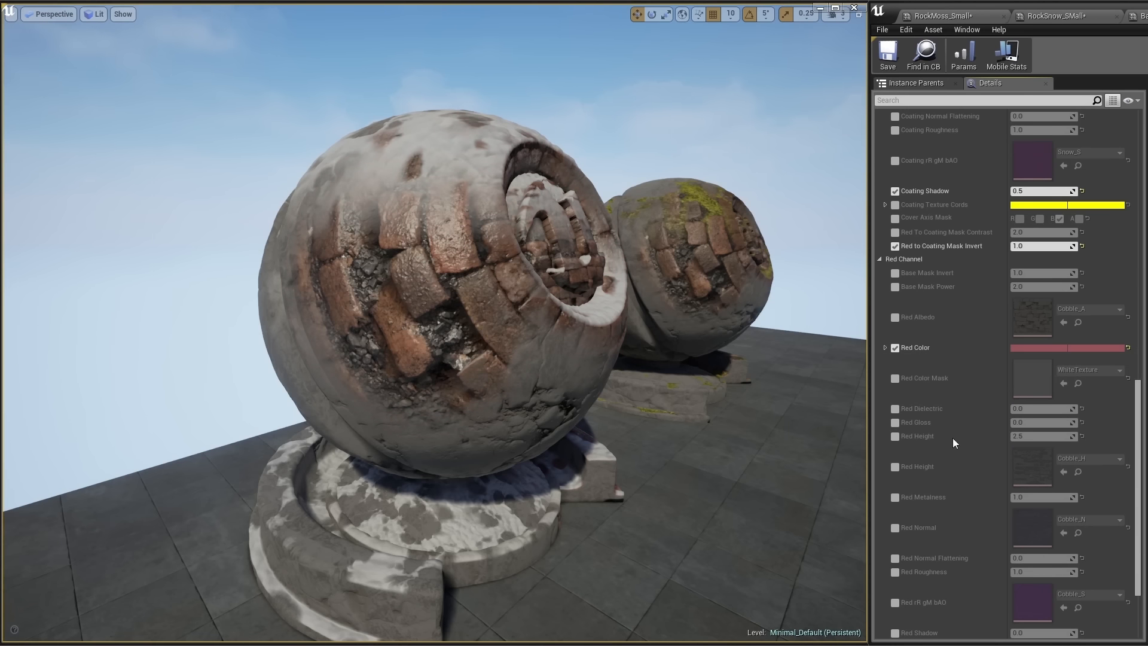
scroll(953, 436, up, 10)
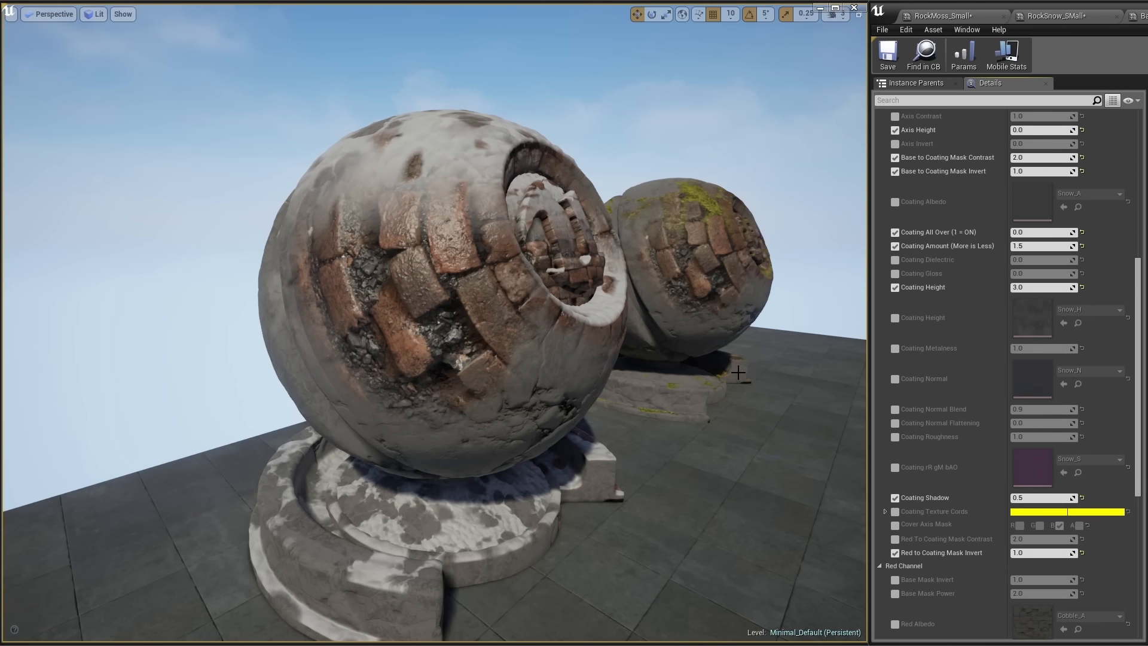
- Select the three moss-covered rocks together in the level
right_drag(747, 375, 865, 336)
key(w)
click(554, 331)
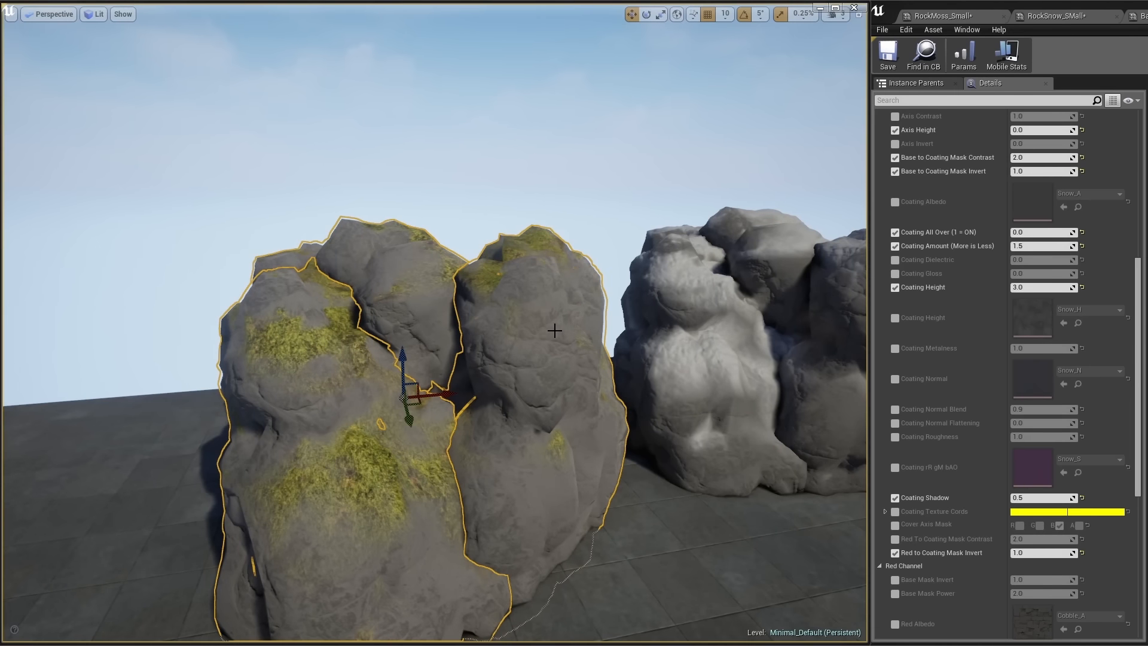
click(554, 331)
click(538, 281)
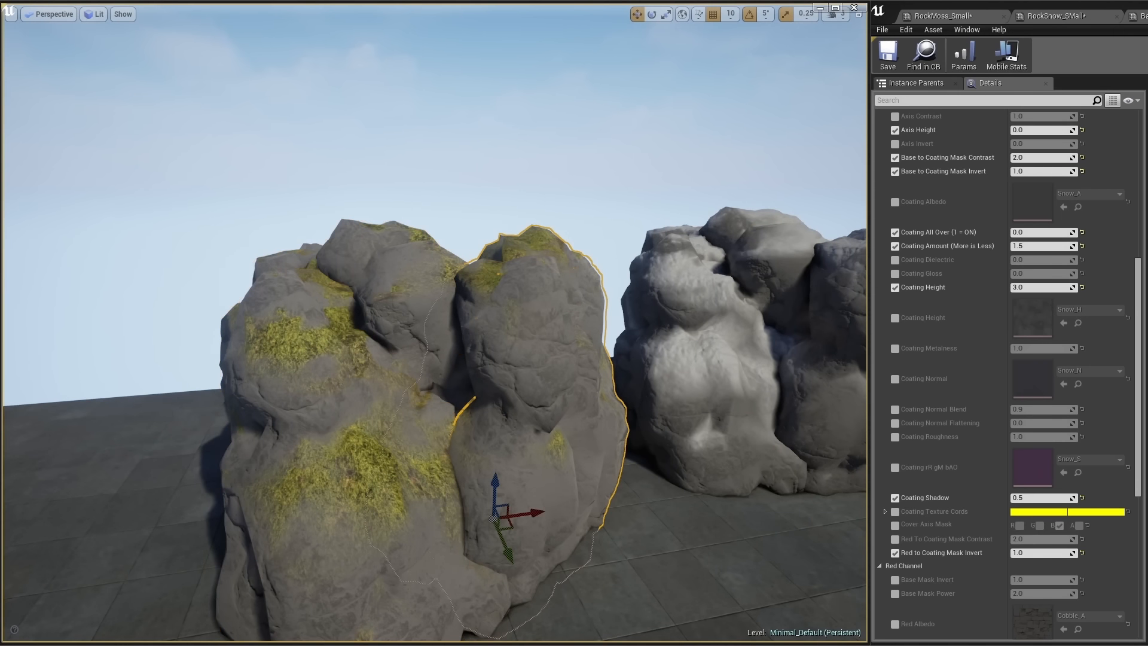
click(336, 346)
click(335, 347)
ctrl+click(515, 333)
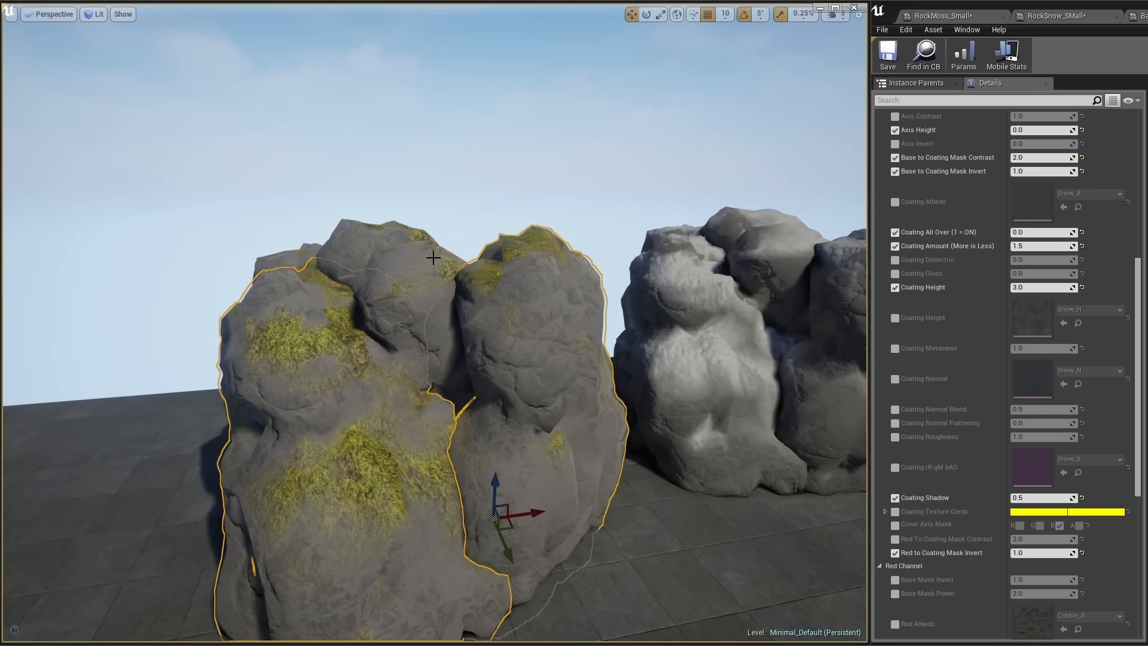
ctrl+click(433, 257)
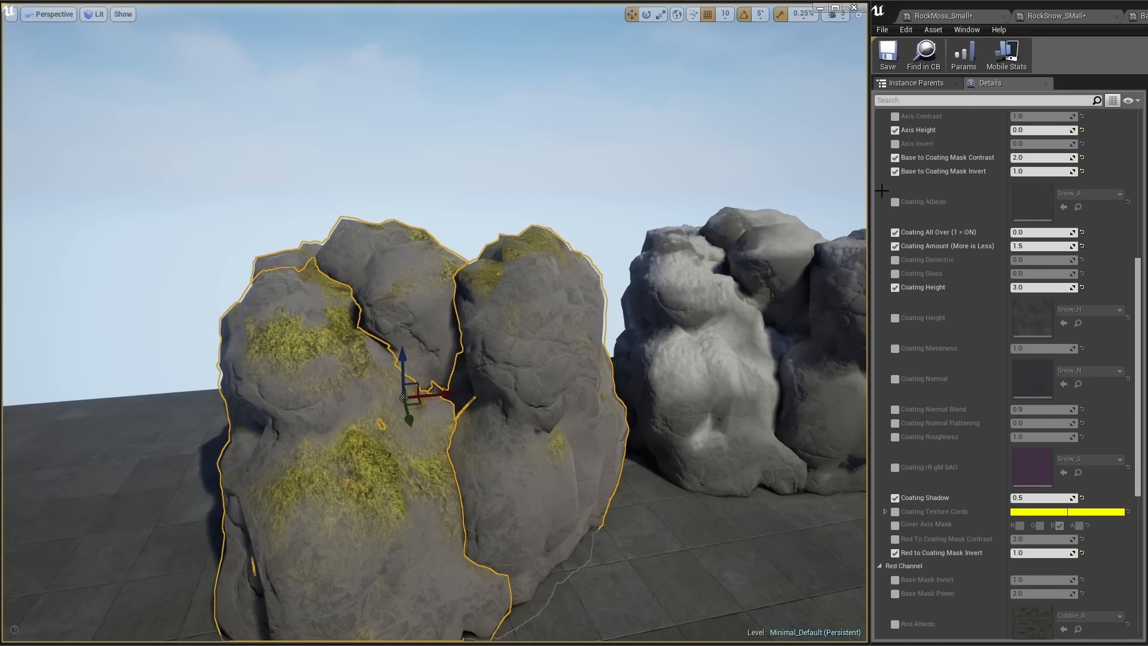
- Switch to the RockMoss_Small material instance and expand the channels of its Base Texture Cords parameter
click(972, 17)
right_drag(589, 259, 711, 254)
key(a)
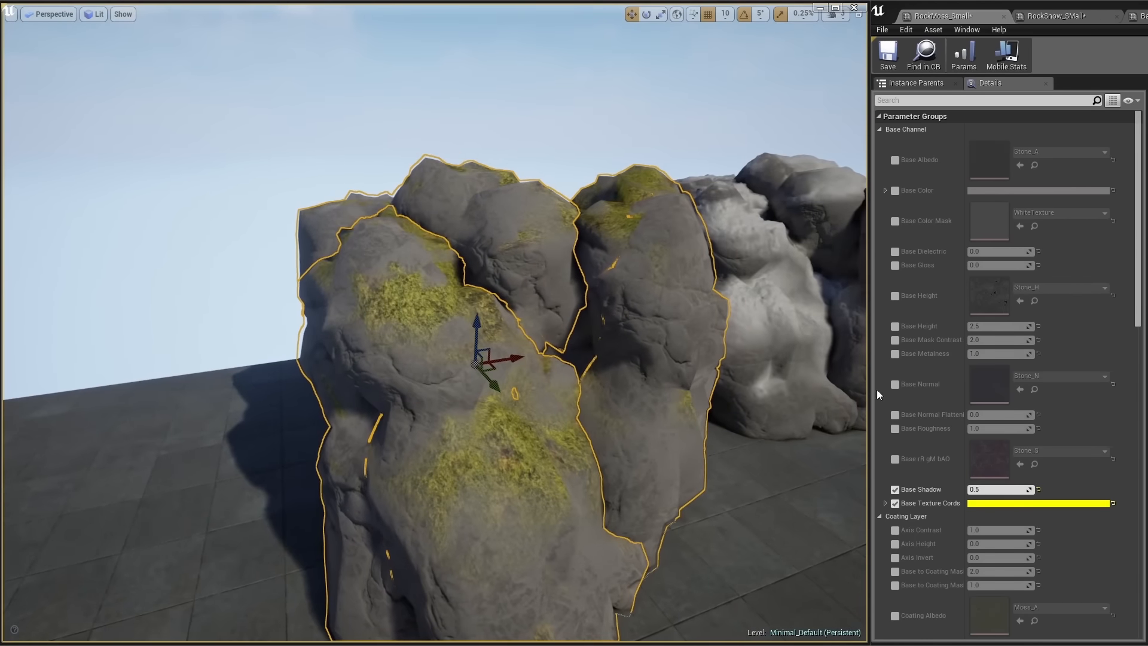
scroll(991, 505, down, 5)
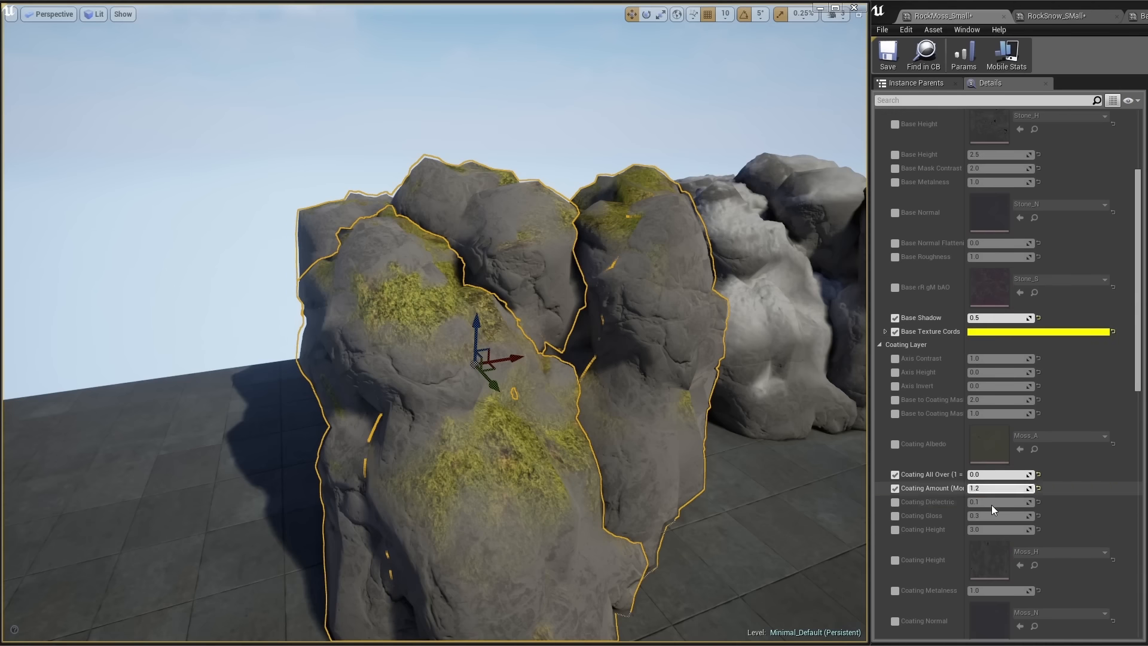
click(885, 332)
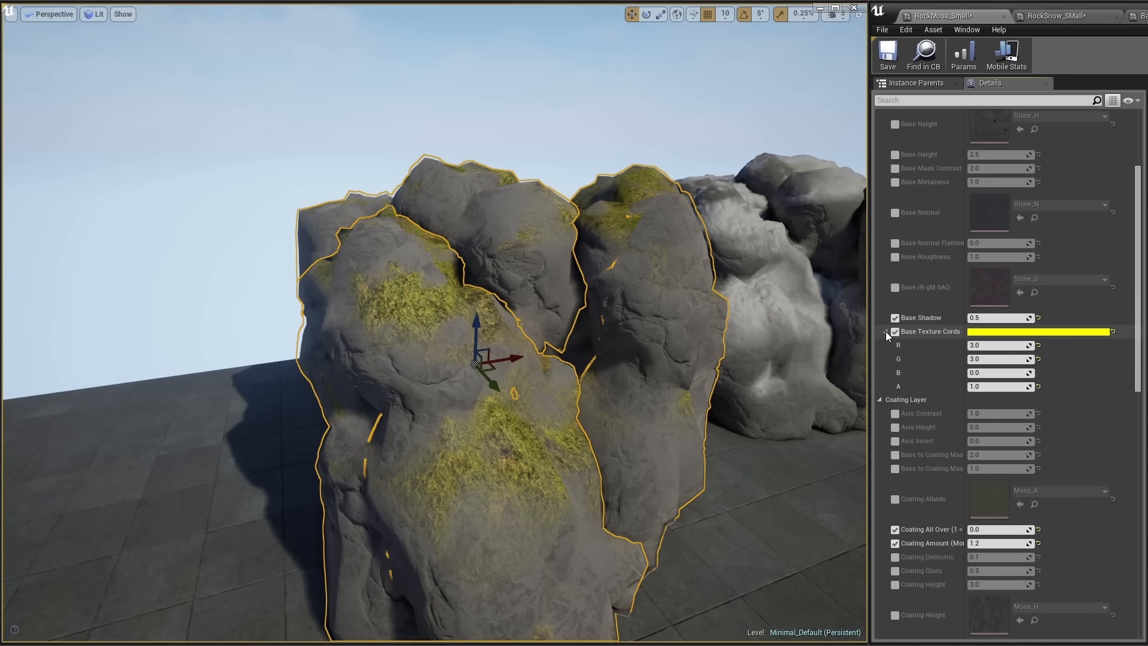
- Try the moss material's Base Texture Cords with R at 1, B at 4 and A at 40
click(975, 345)
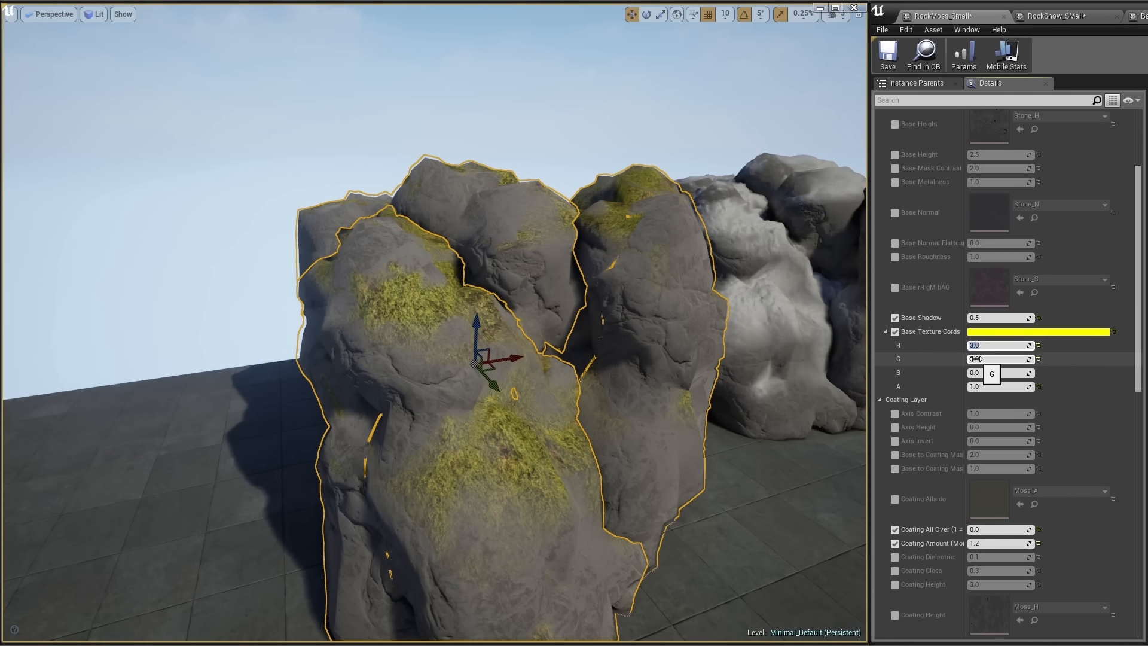
text(1)
key(Tab)
key(Tab)
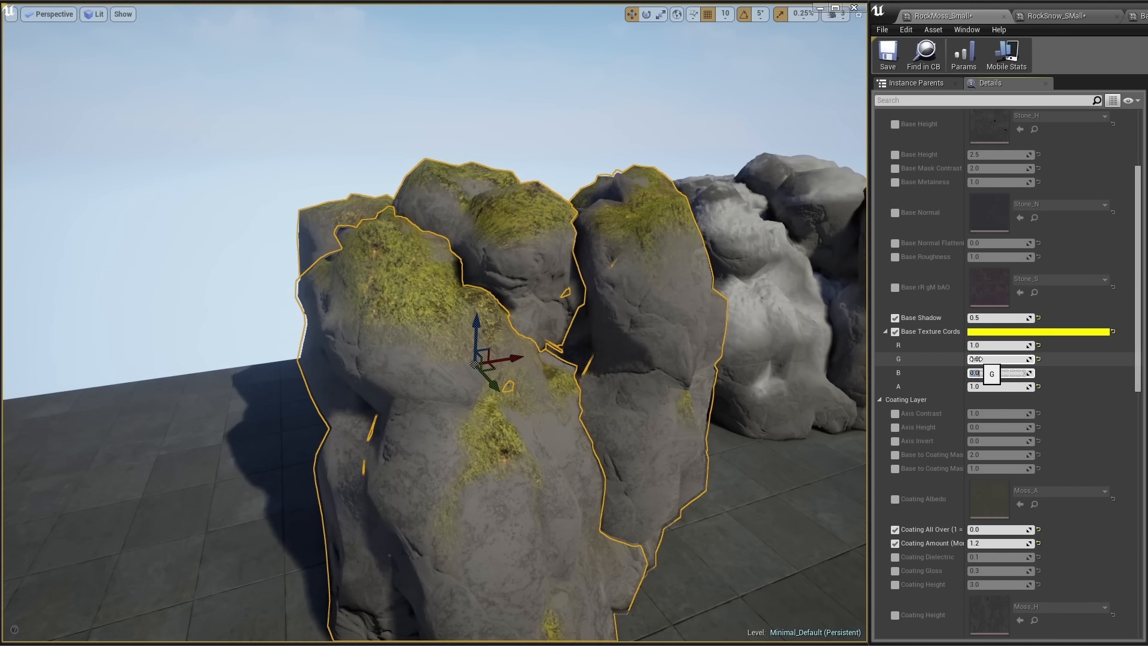
text(4)
key(Tab)
text(4)
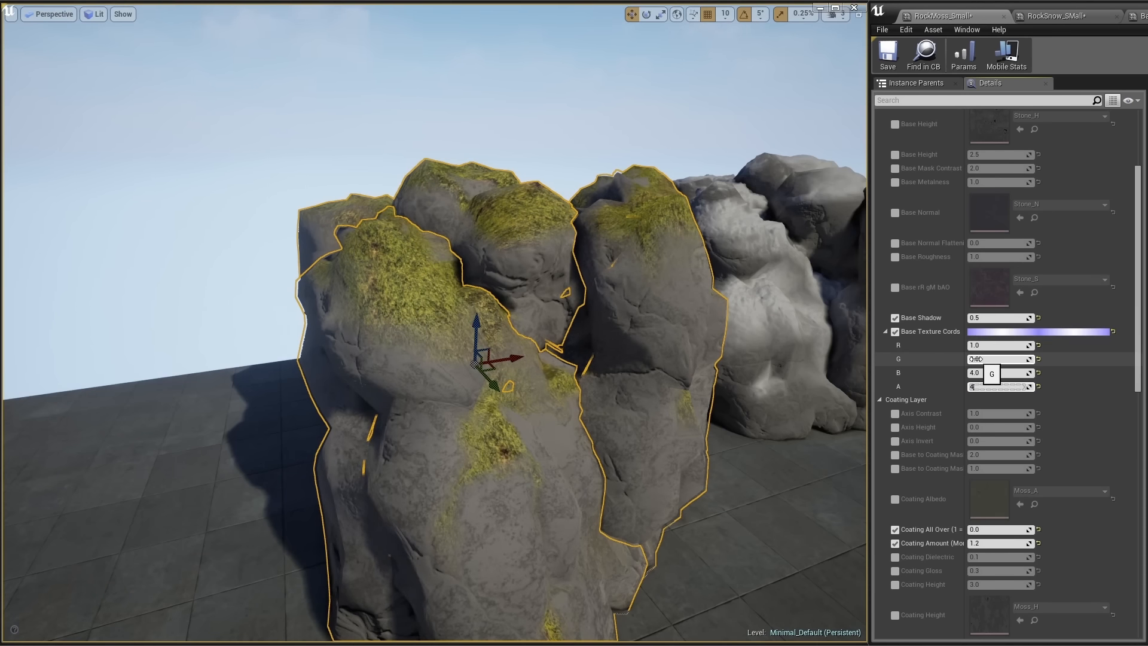
key(shift+Tab)
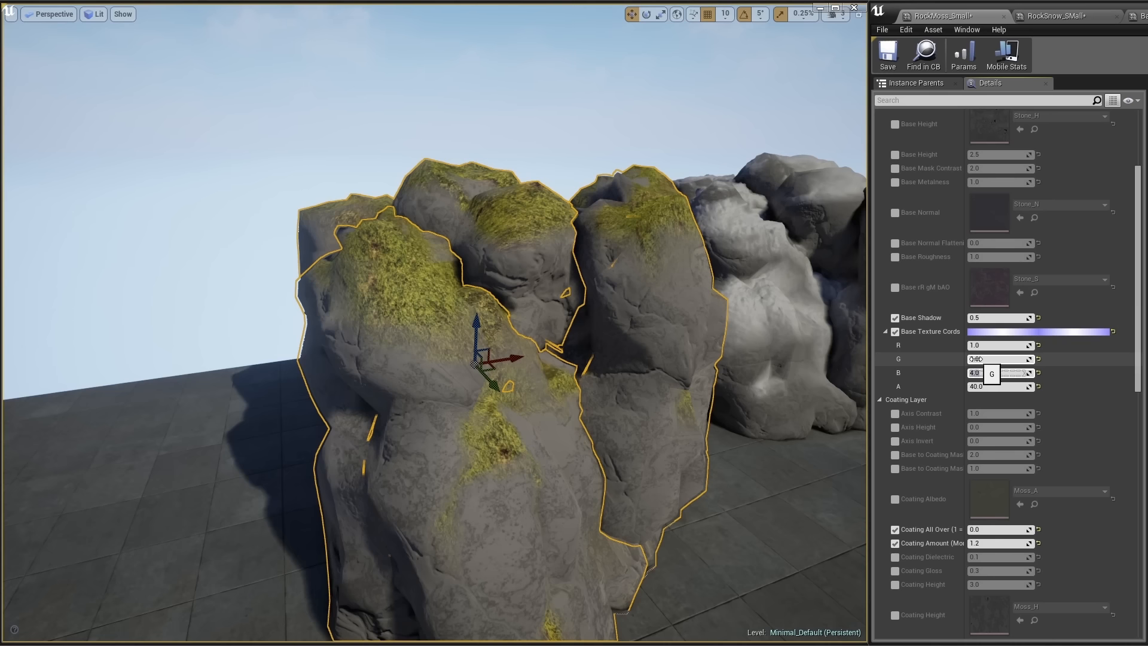
- Set the Base Texture Cords B channel to 0 and try 4 for both G and R
text(0)
key(shift+Tab)
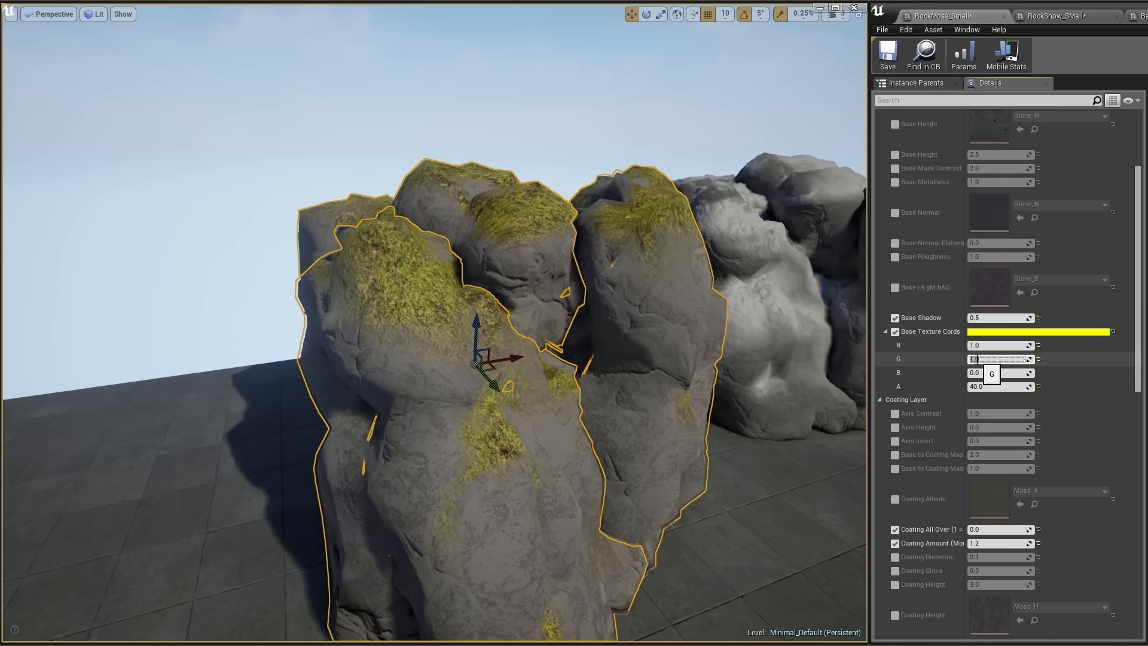
text(4)
key(shift+Tab)
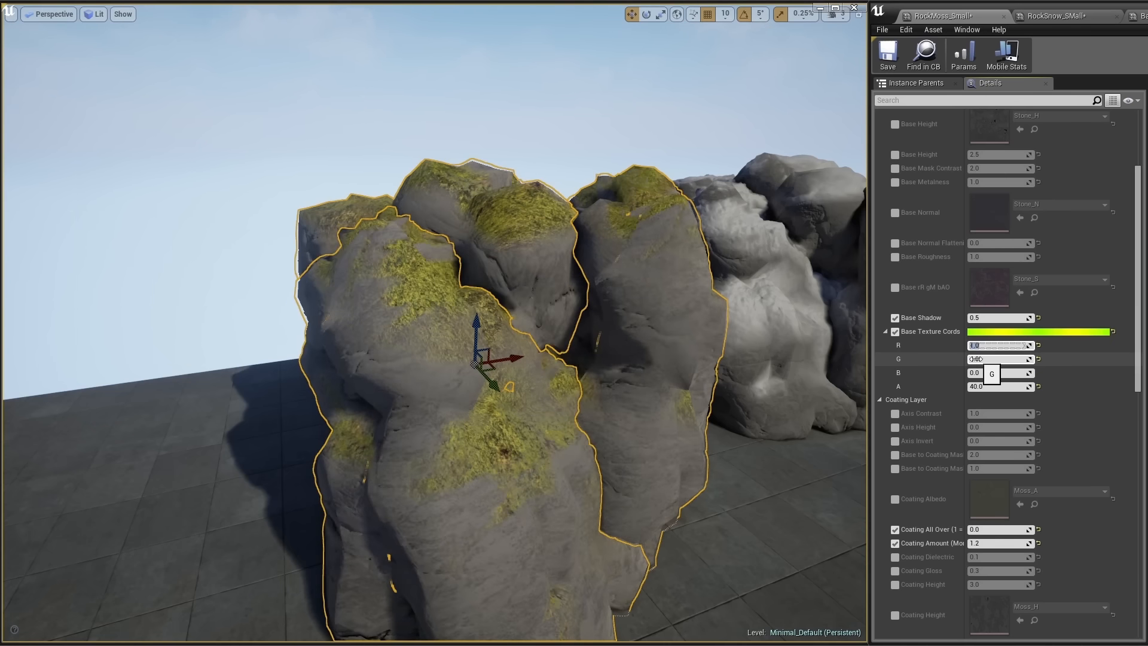
text(4)
key(Return)
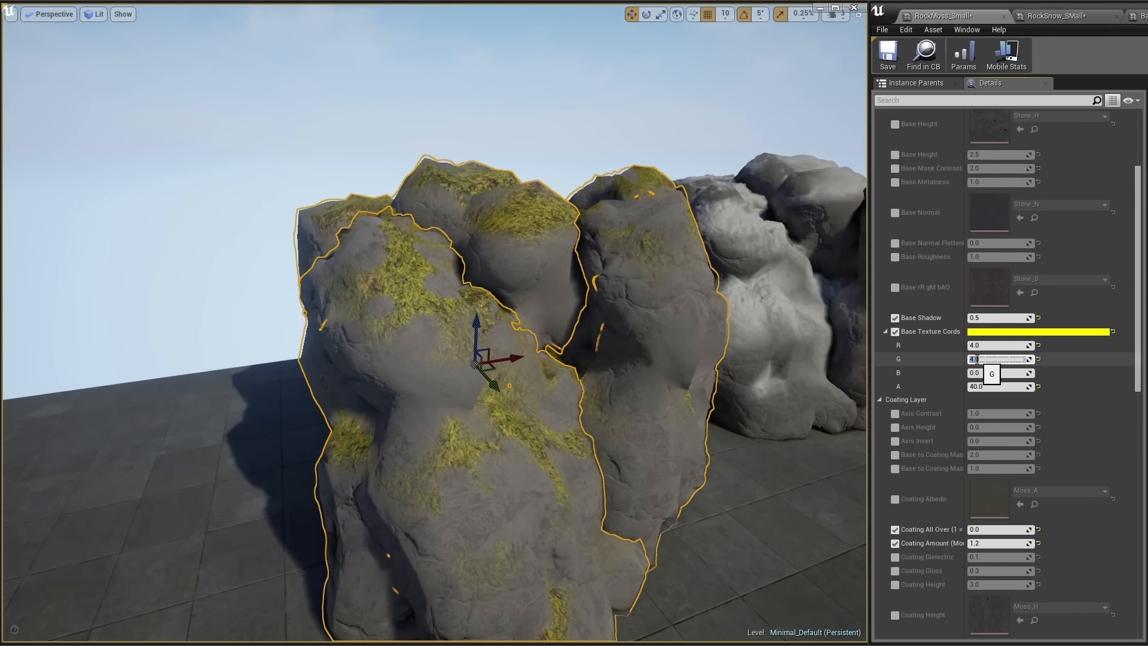
- Reset the Base Texture Cords A channel to 0 and set both R and G to 3
click(980, 345)
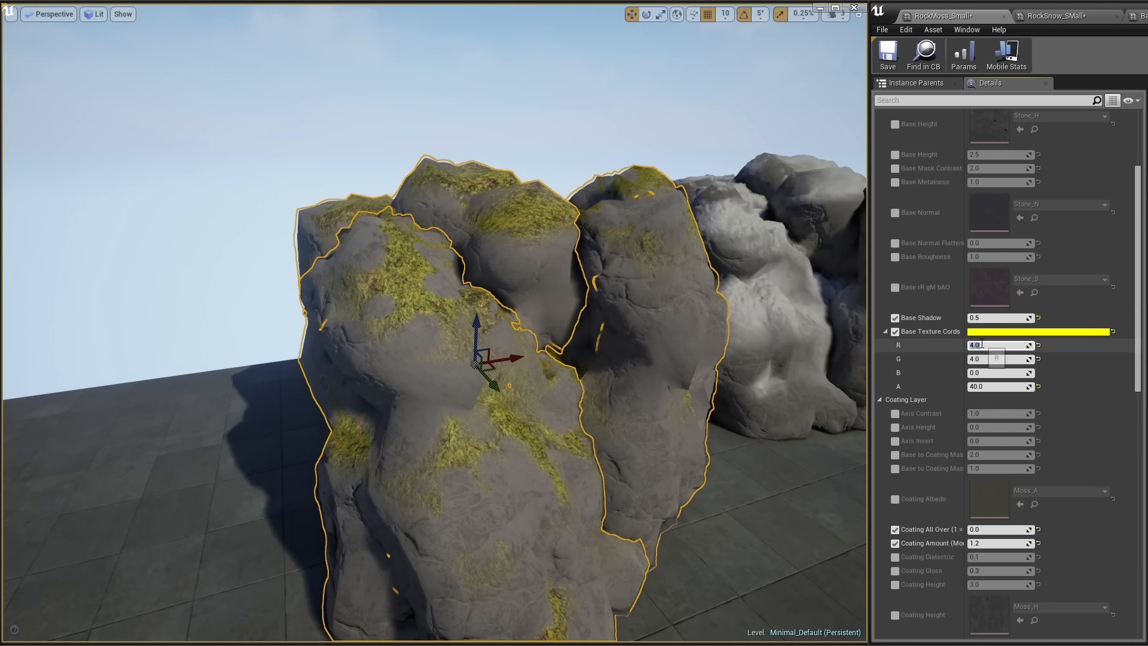
click(1038, 387)
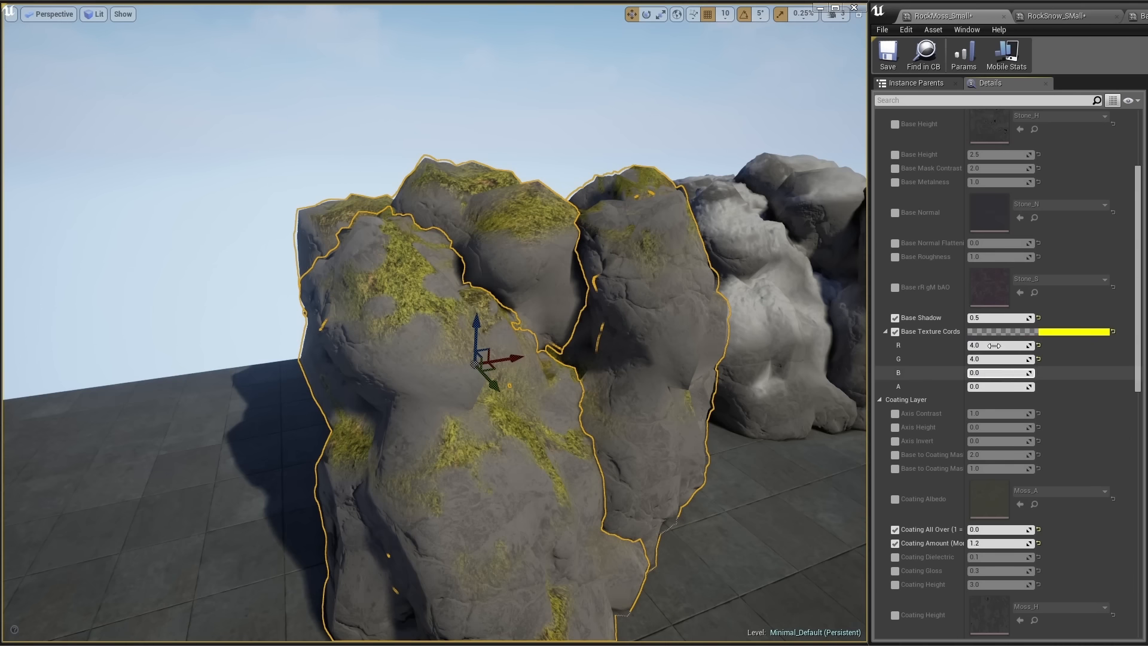
click(982, 345)
text(3)
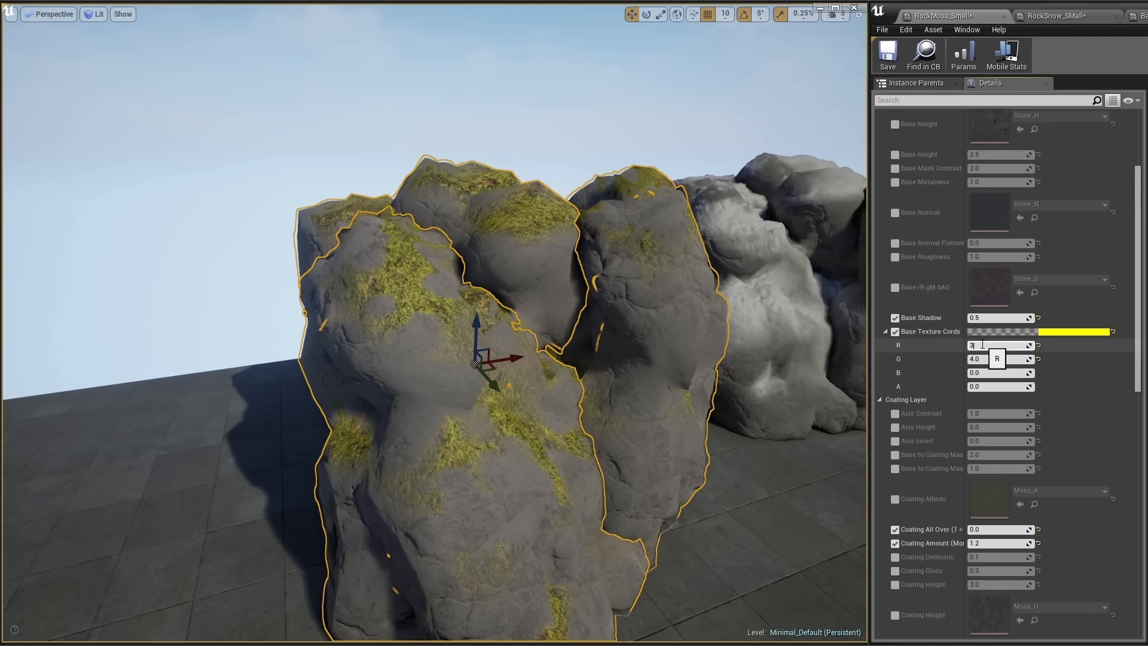
key(Tab)
text(3)
key(Tab)
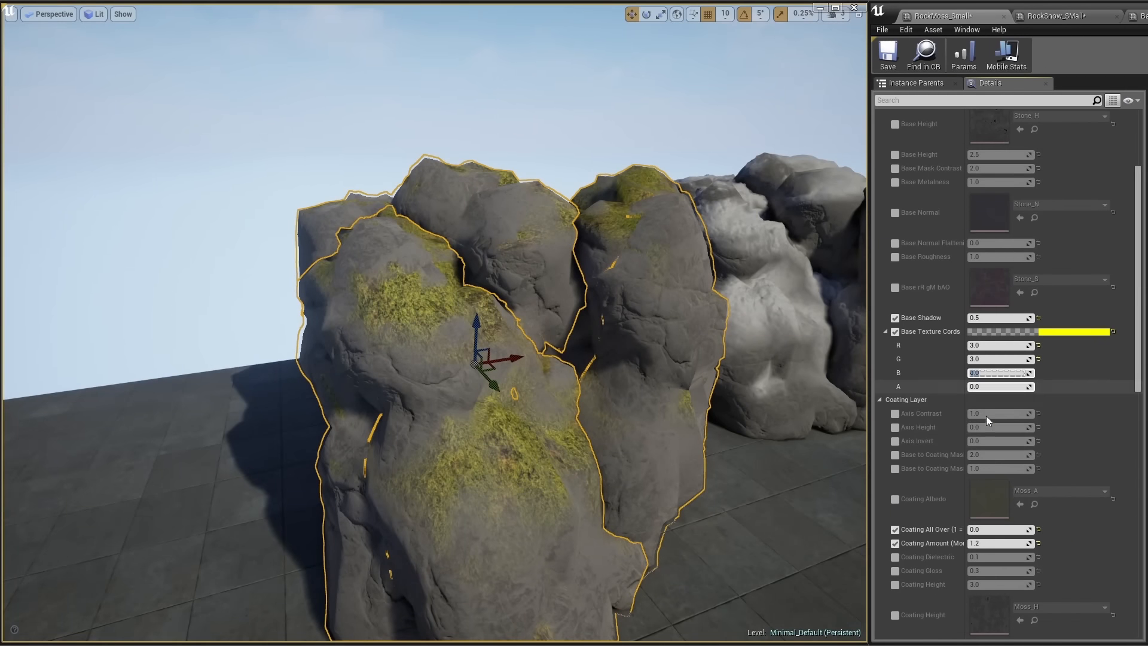
scroll(988, 421, down, 5)
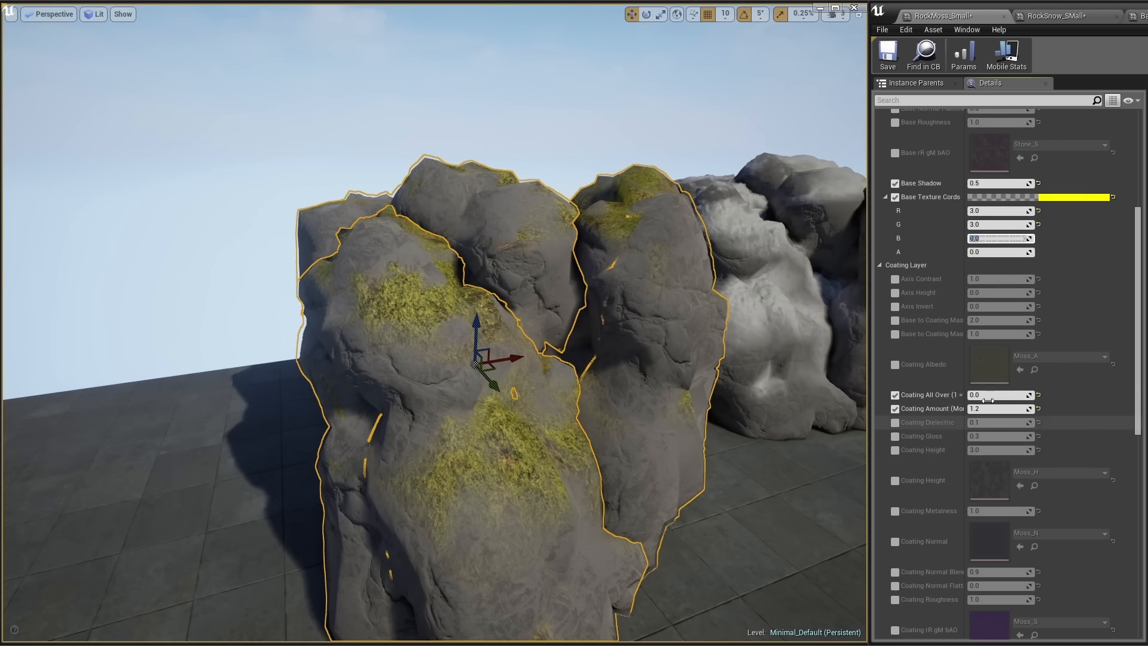
- Review the Base Texture Cords and Coating Texture Cords overrides and the Red Channel parameters of the moss material
click(895, 198)
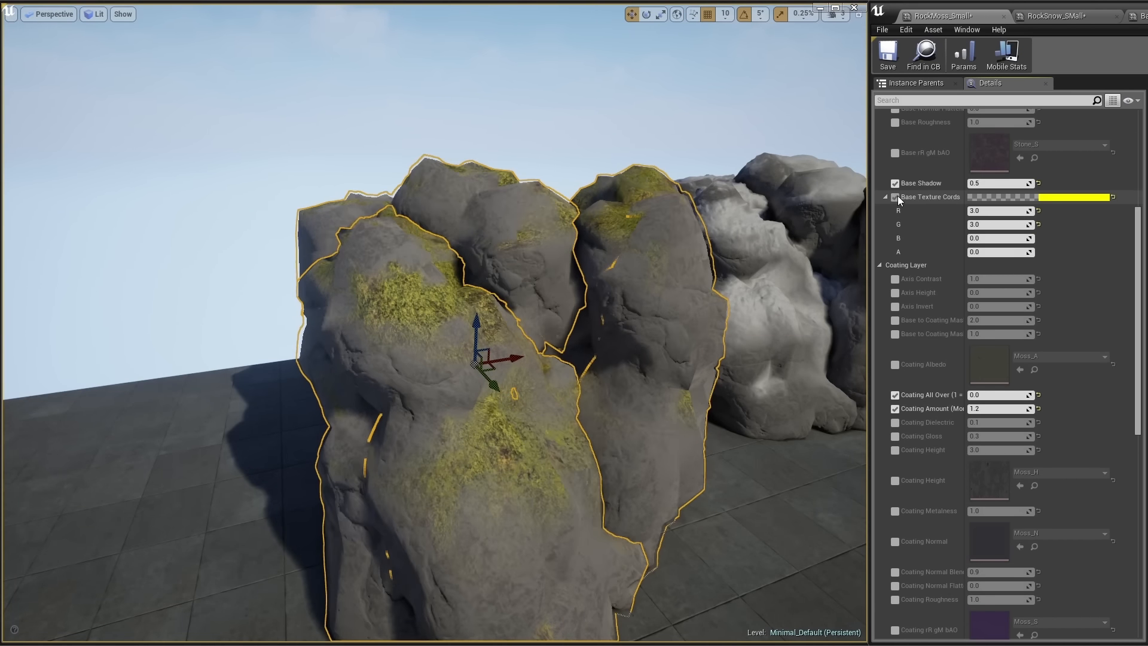
scroll(1028, 386, down, 5)
click(895, 521)
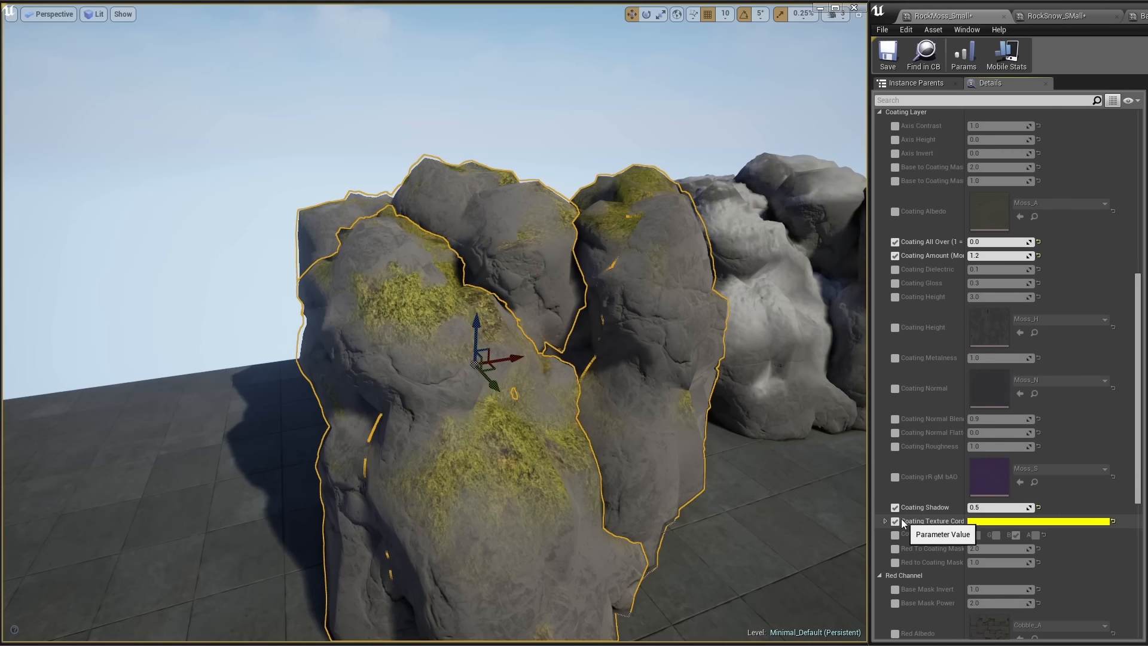
click(895, 521)
click(894, 521)
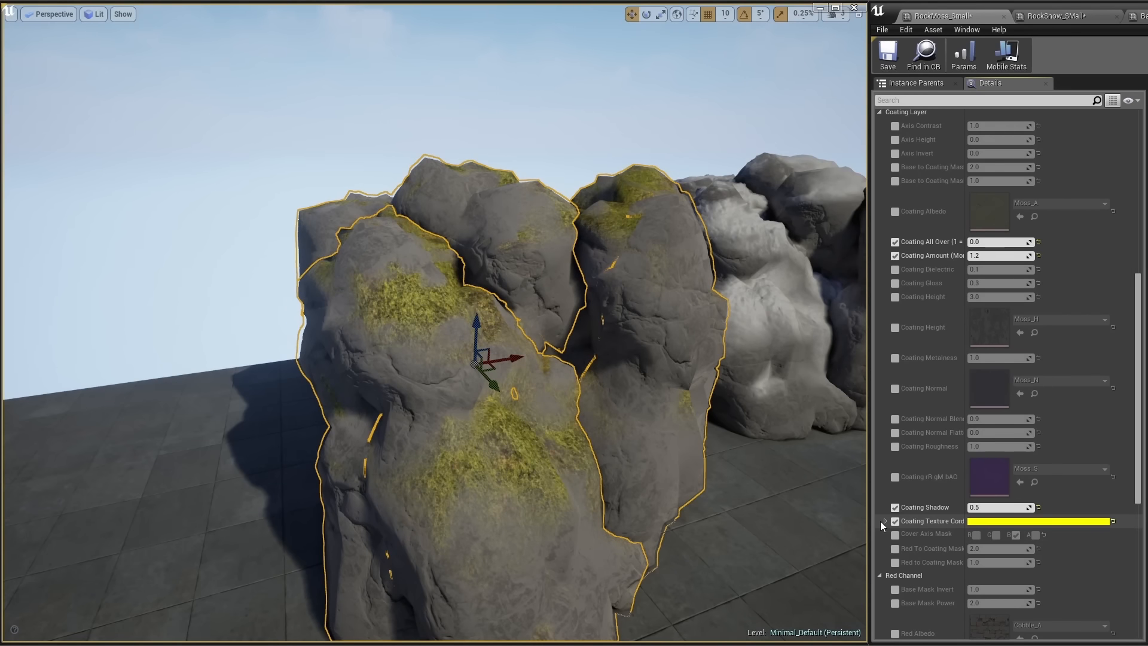
click(885, 521)
click(886, 521)
scroll(884, 526, down, 6)
scroll(885, 524, down, 3)
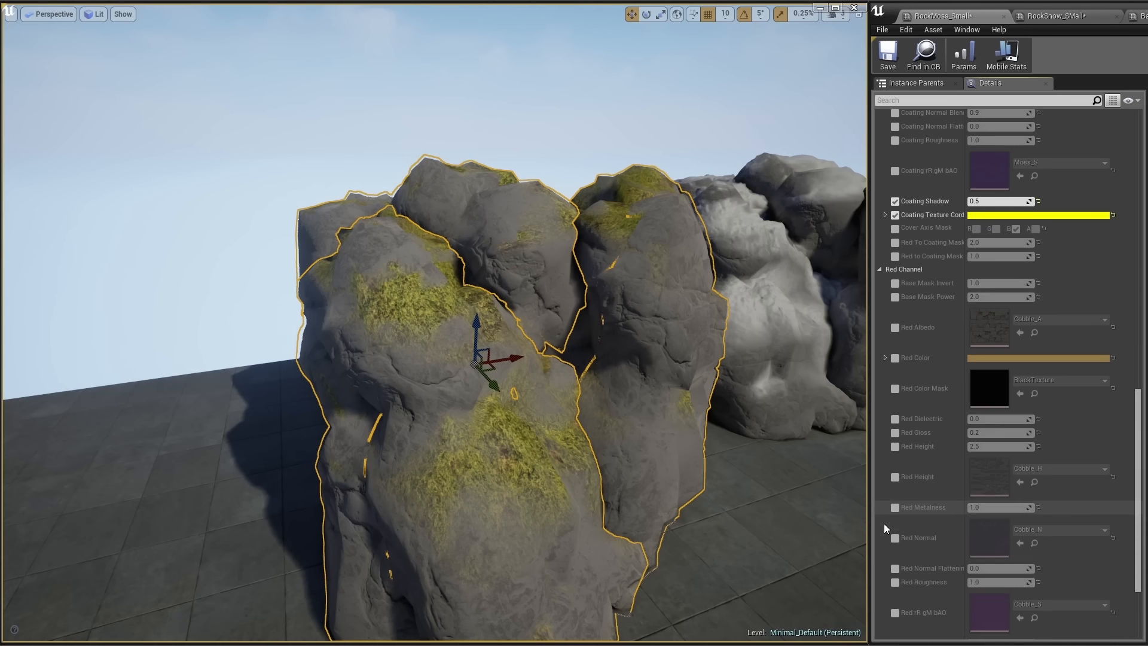
- Try the moss material's Coating Amount at low and high values, from about 0.24 up to about 5.7
scroll(884, 523, up, 8)
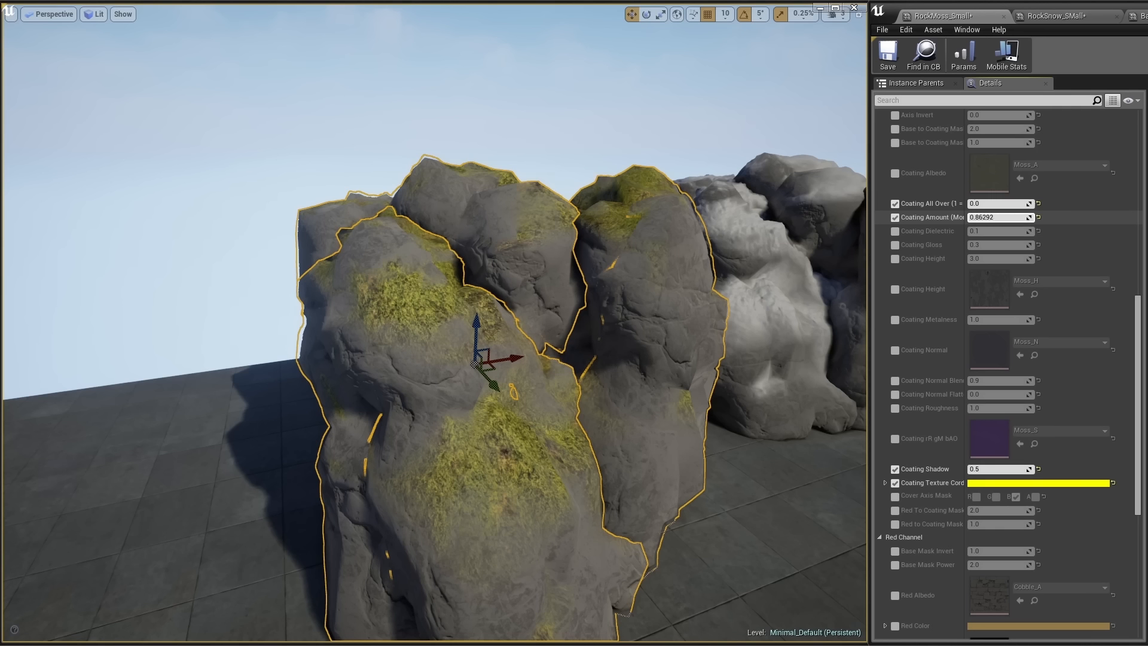
drag(997, 217, 975, 217)
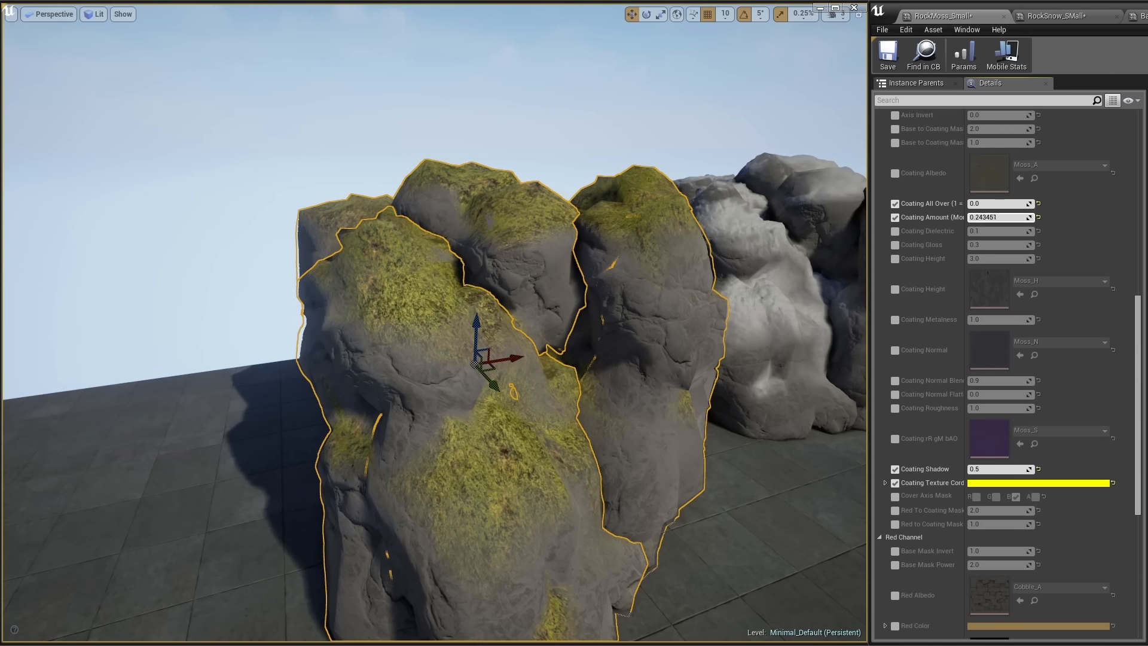
drag(986, 217, 1030, 217)
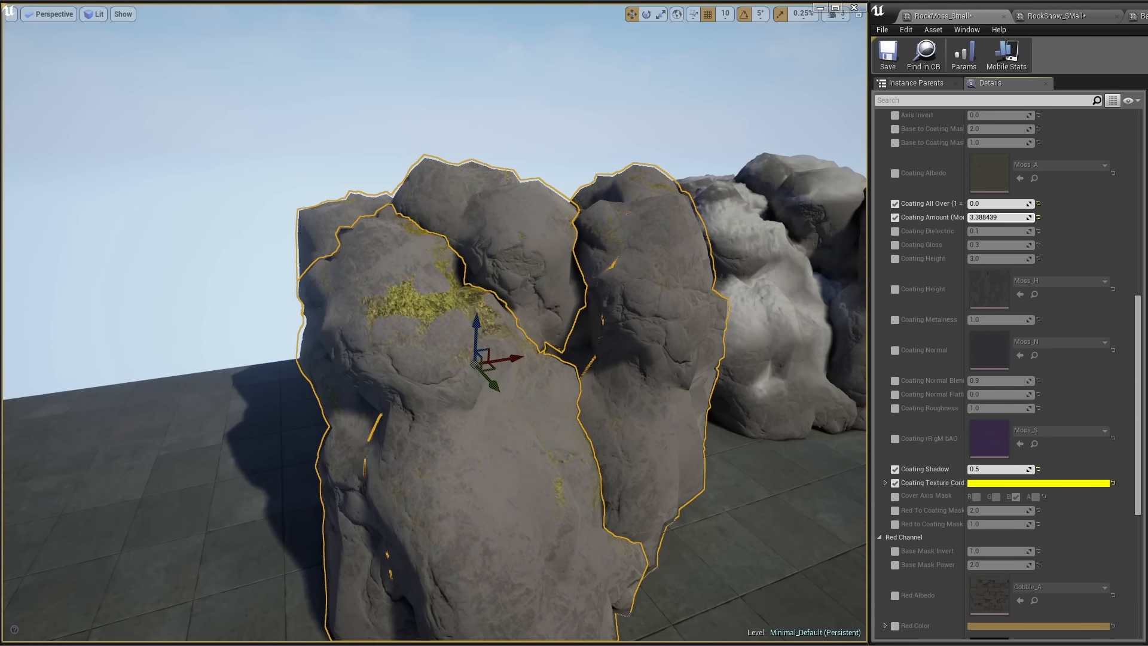
- Set the moss material's Coating All Over to 1 and adjust Coating Amount to about 2.08
click(980, 204)
text(1)
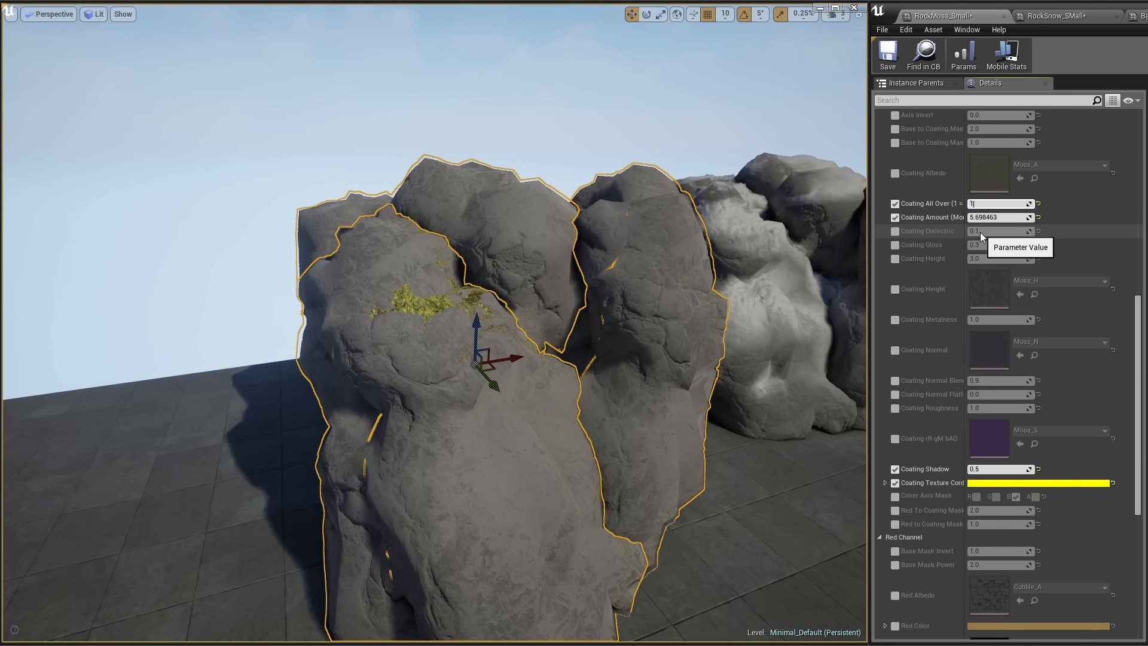
key(Return)
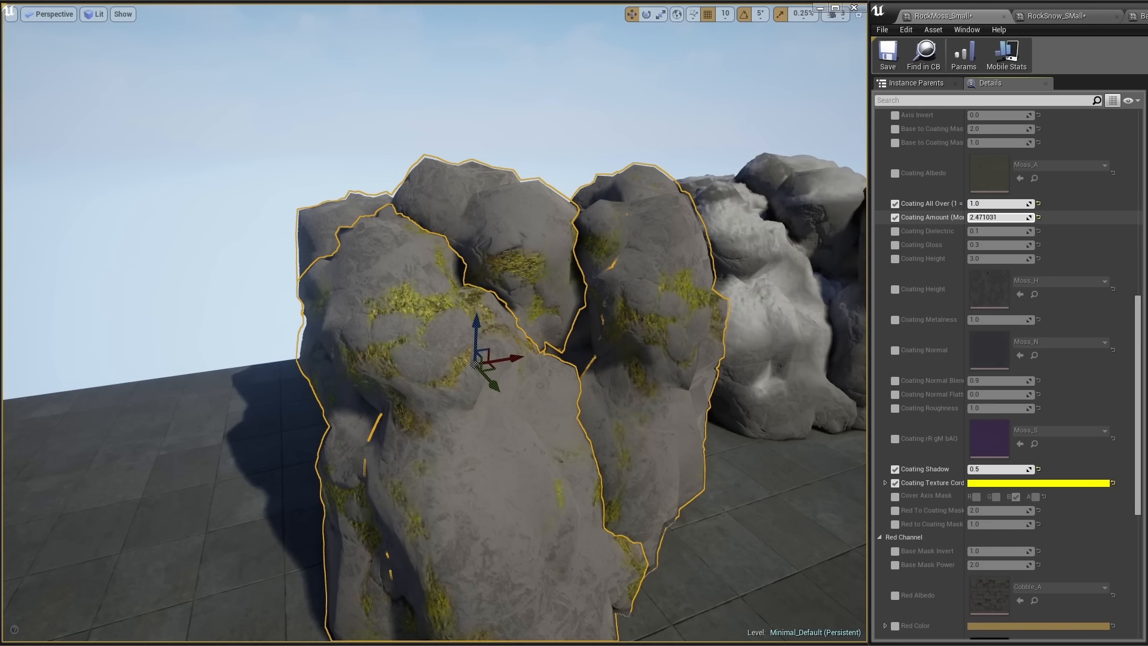
drag(998, 217, 973, 217)
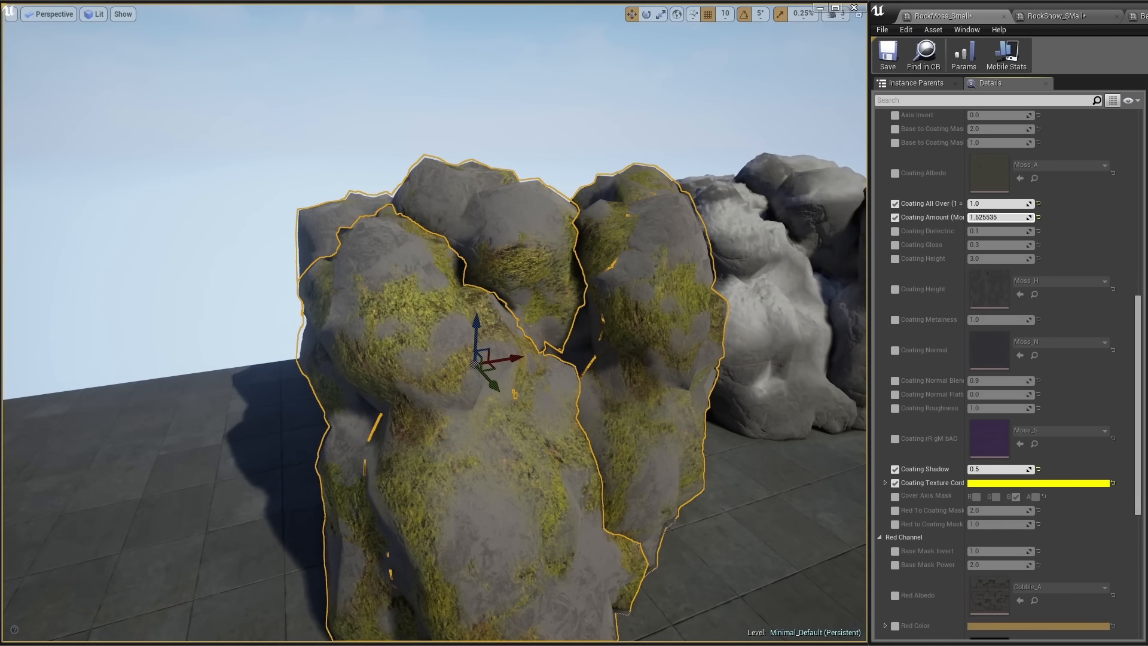
drag(974, 217, 994, 217)
- Widen the parameter name column, enable Base to Coating Mask Contrast and try it at 0 and 10
scroll(982, 256, up, 3)
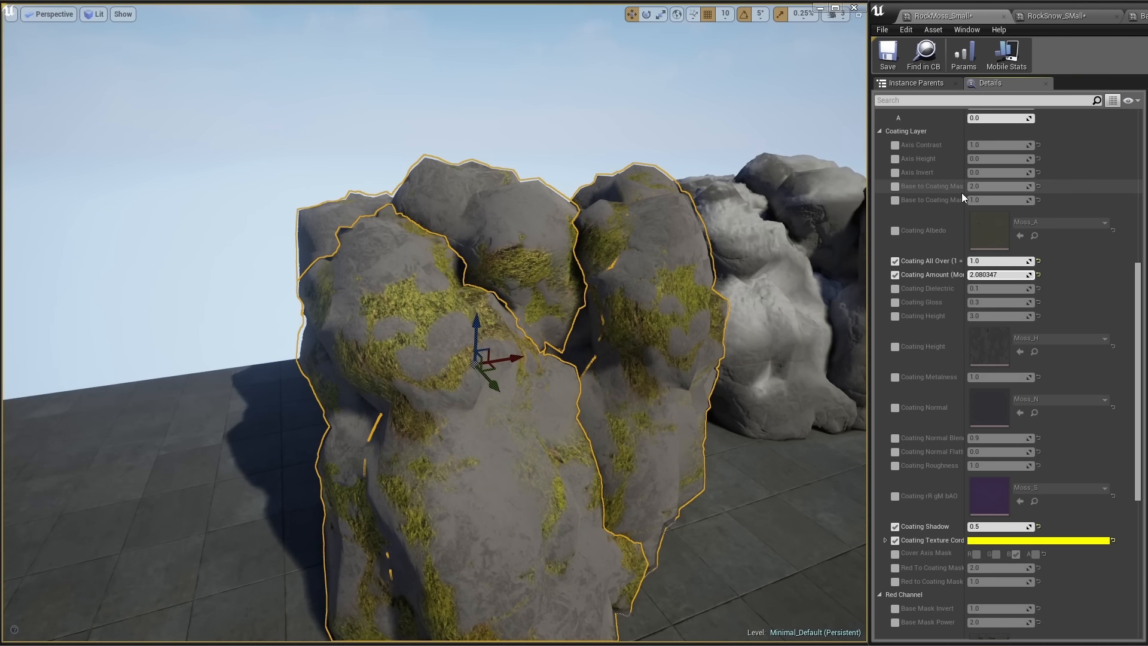
drag(964, 193, 1009, 192)
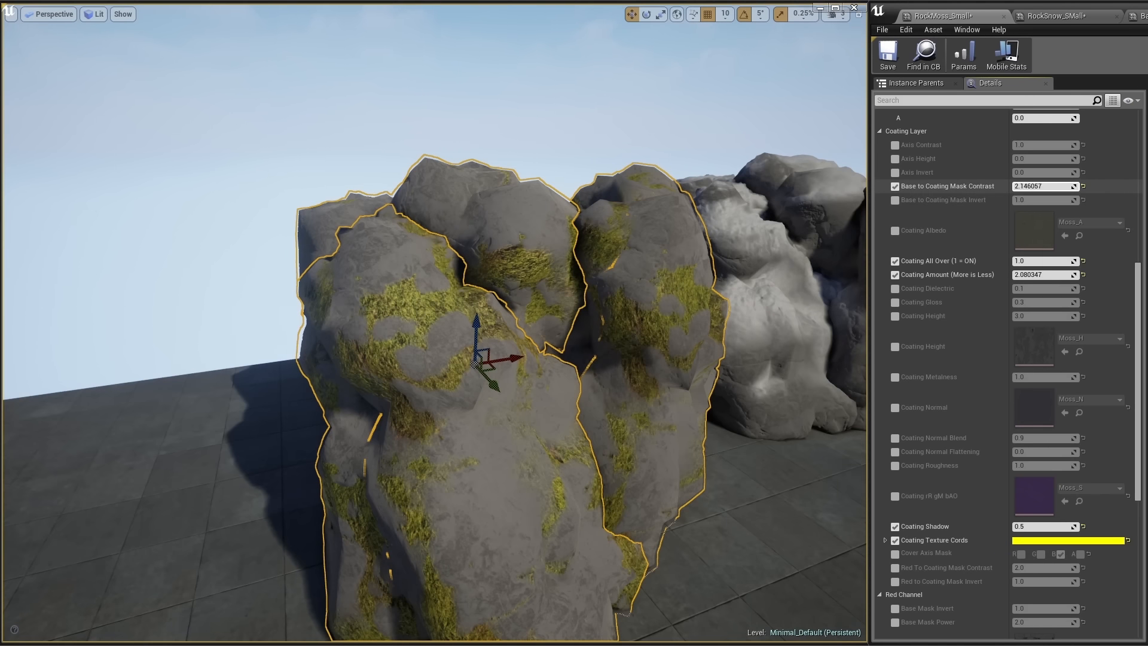
text(0)
key(Return)
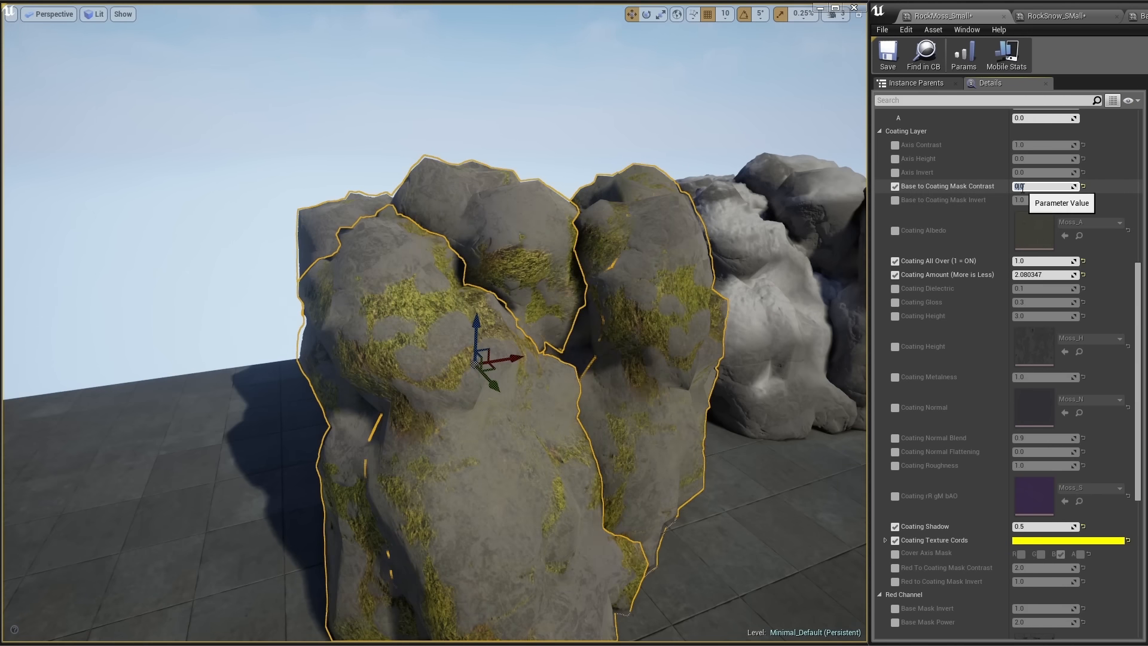
text(1)
key(Return)
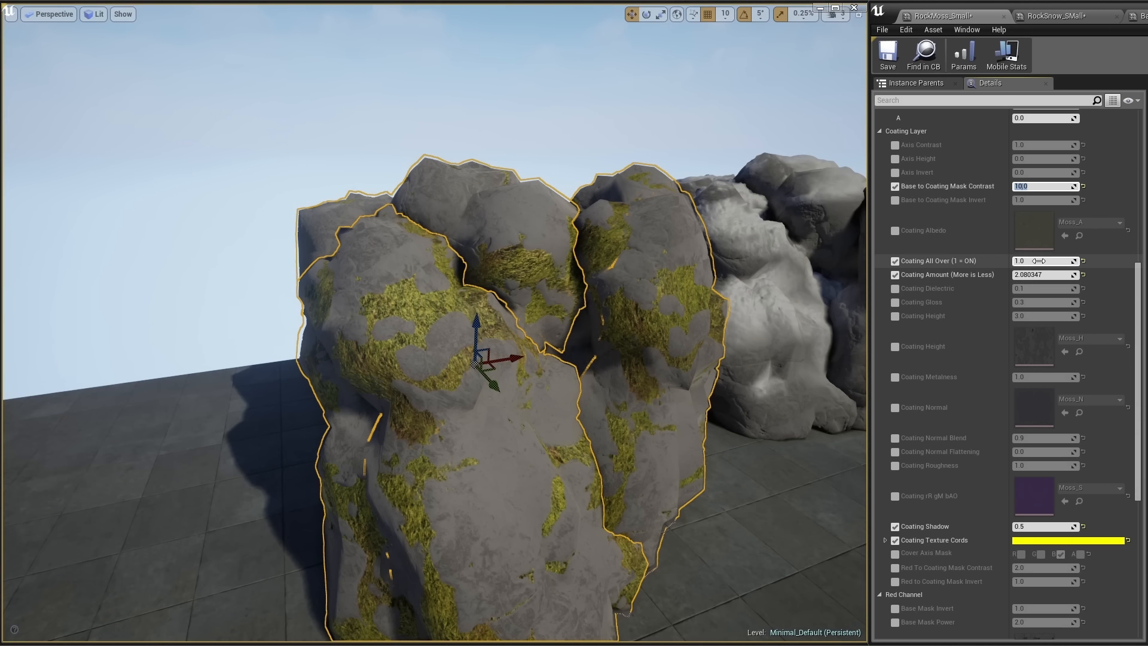
- Lower the moss Coating Amount to about 1.21 and set Base to Coating Mask Contrast to 3.0
drag(1026, 275, 1018, 274)
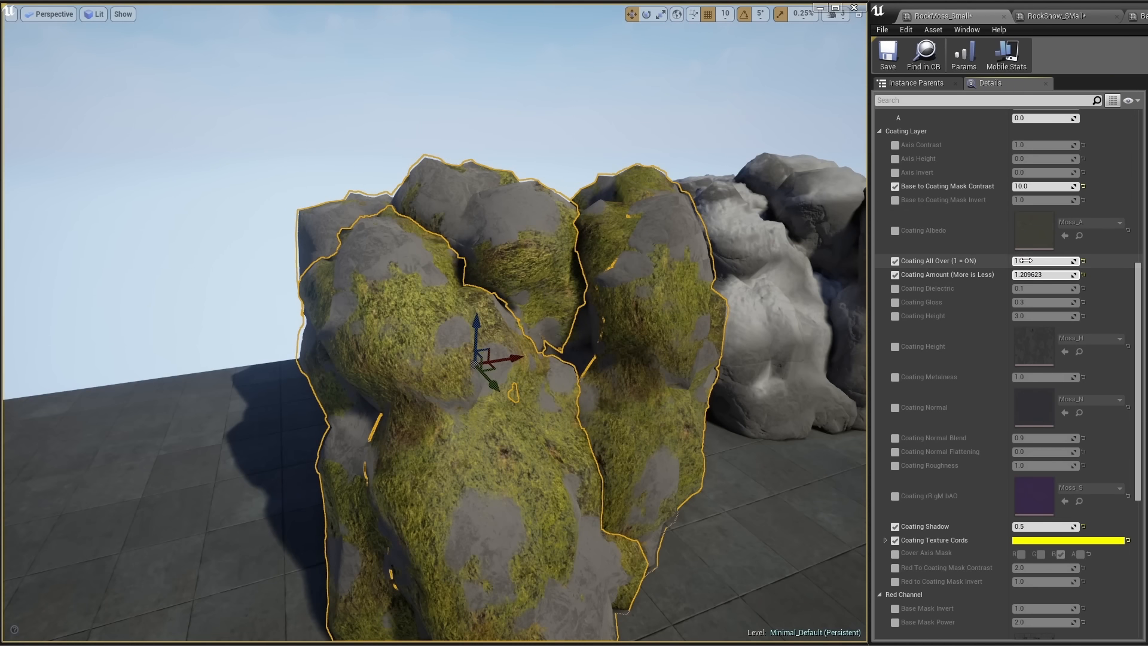
drag(1035, 186, 1031, 186)
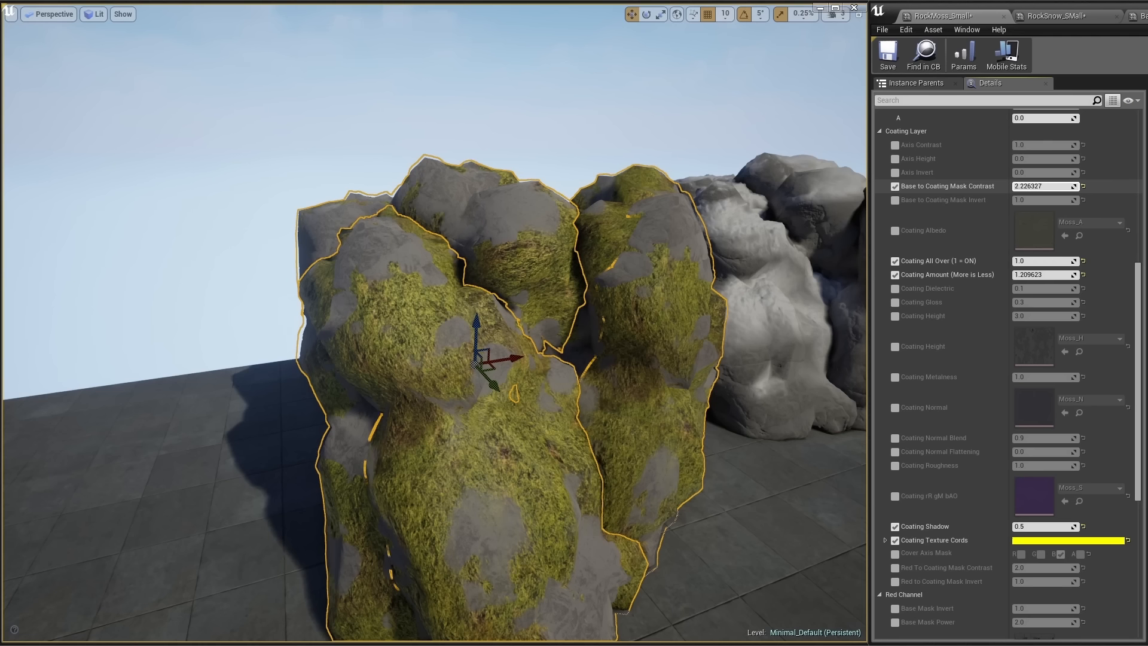
click(1018, 186)
text(3.0)
key(Return)
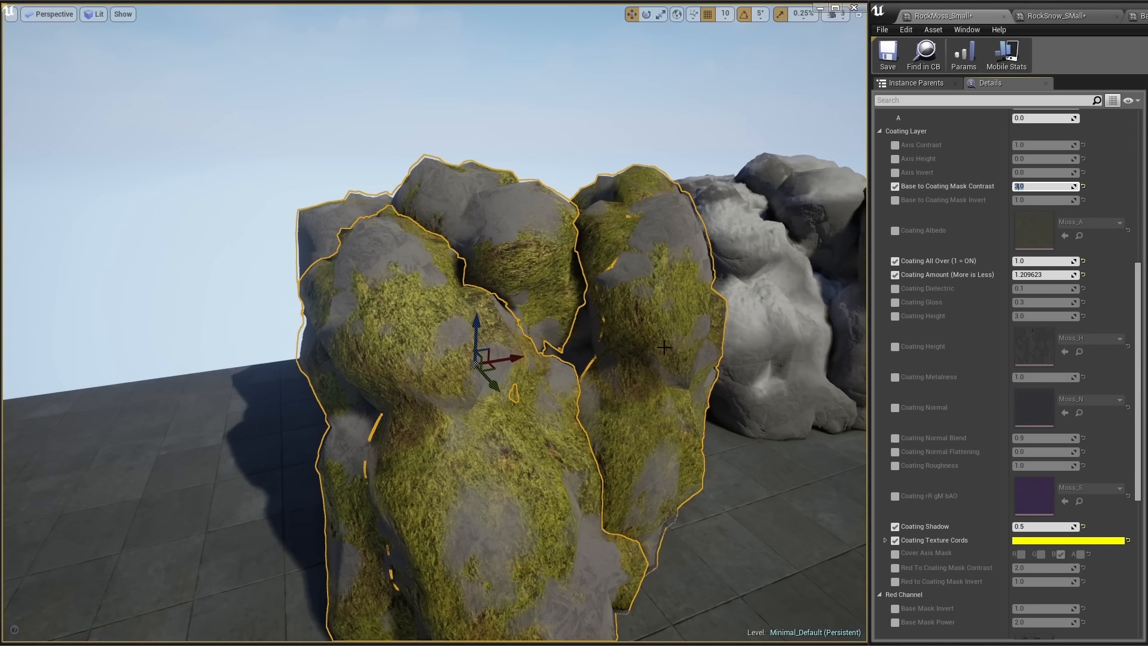
- Frame the snow-covered rock group, rotate it and inspect how the snow coating follows its new orientation
click(748, 317)
key(f)
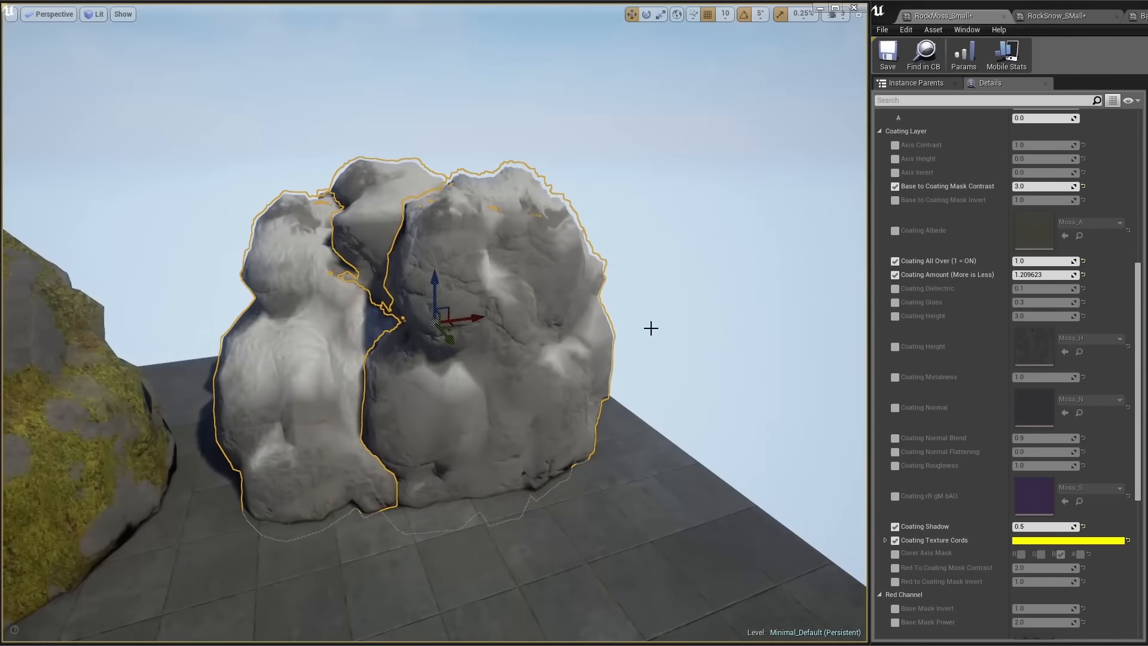
alt+drag(651, 328, 473, 287)
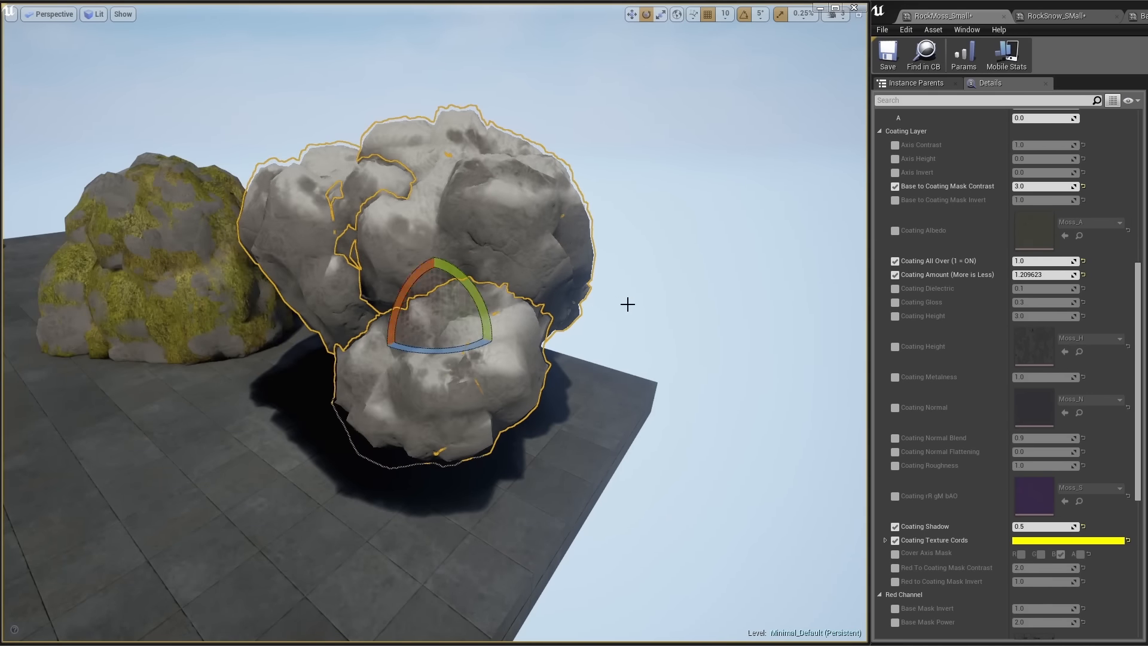
alt+drag(623, 327, 445, 238)
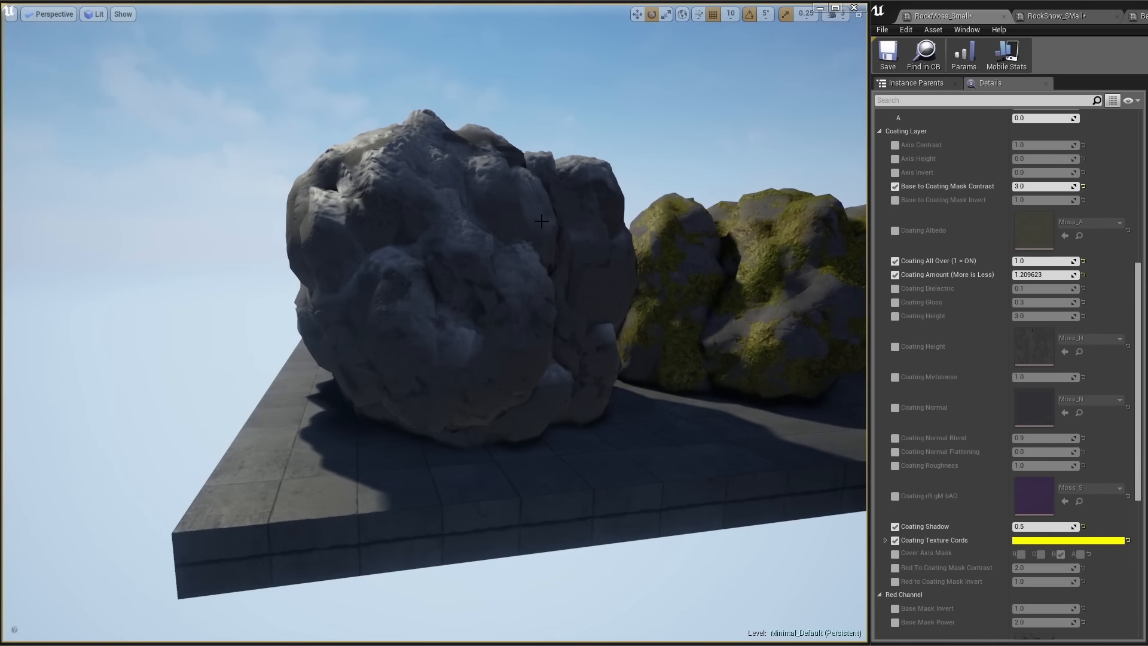
key(Escape)
alt+drag(653, 178, 484, 251)
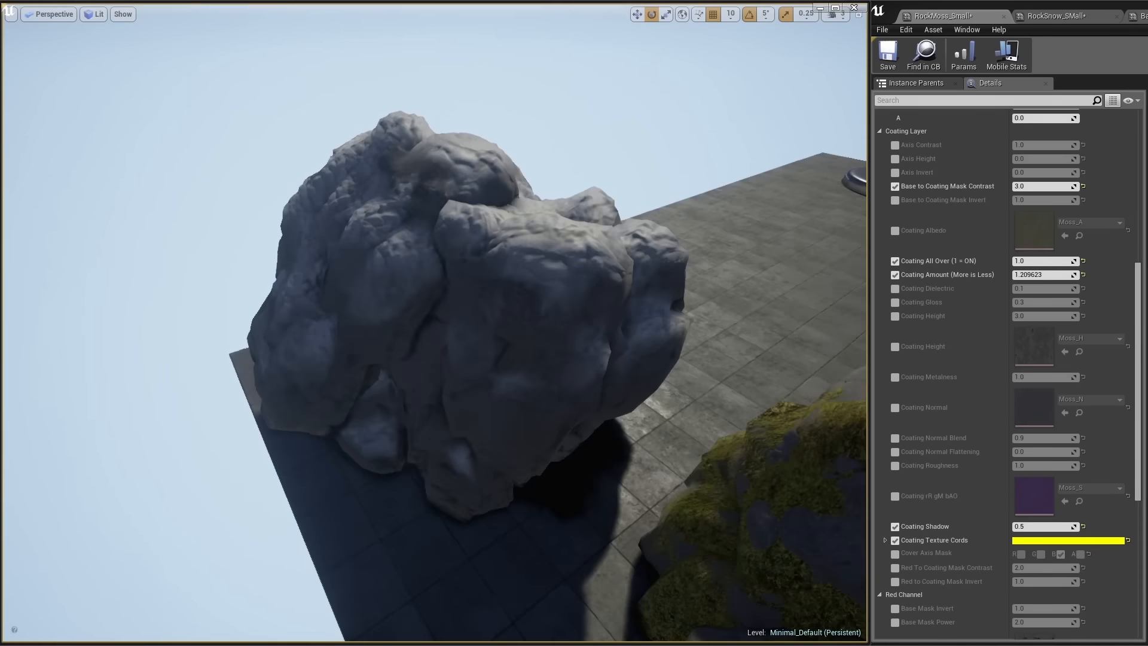
- Undo the rotation of the snow-covered rock group
key(ctrl+z)
key(ctrl+z)
key(ctrl+z)
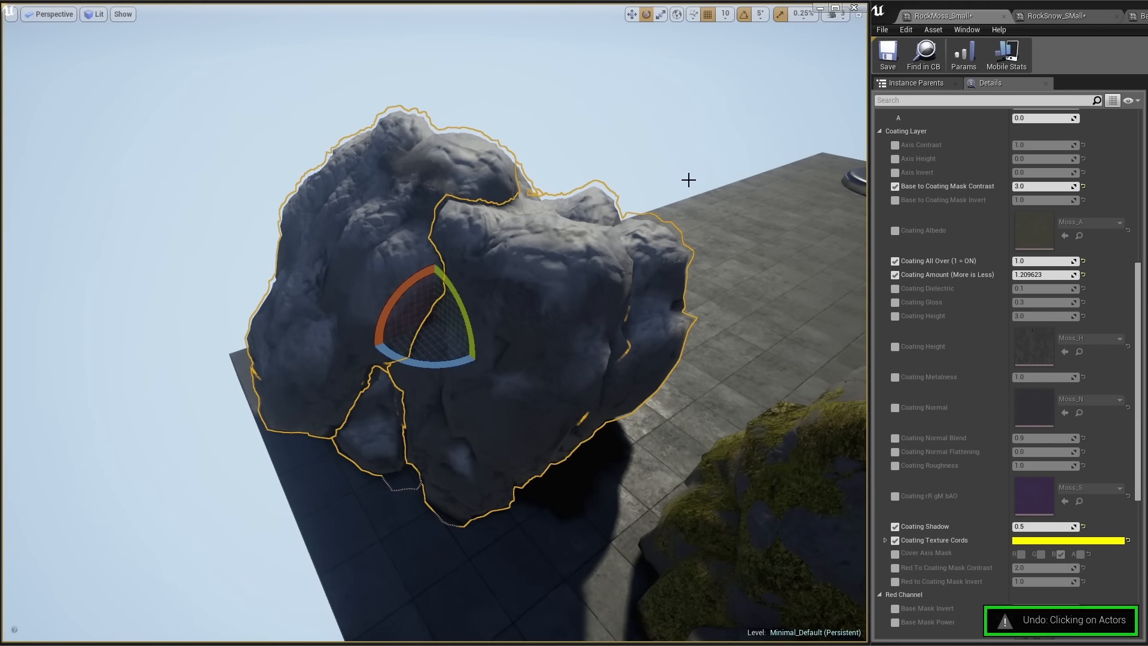
key(ctrl+z)
- Frame the snow-coated statue and inspect its coating from another side with the editor overlays hidden
alt+drag(689, 180, 807, 180)
click(565, 103)
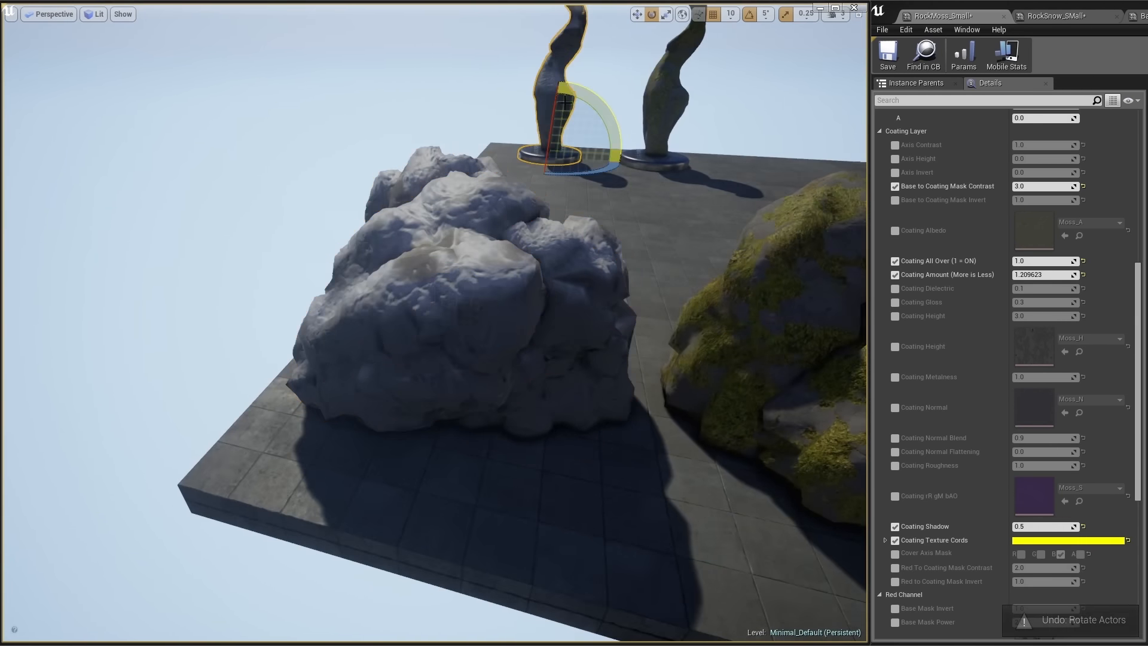
key(f)
alt+drag(487, 235, 831, 236)
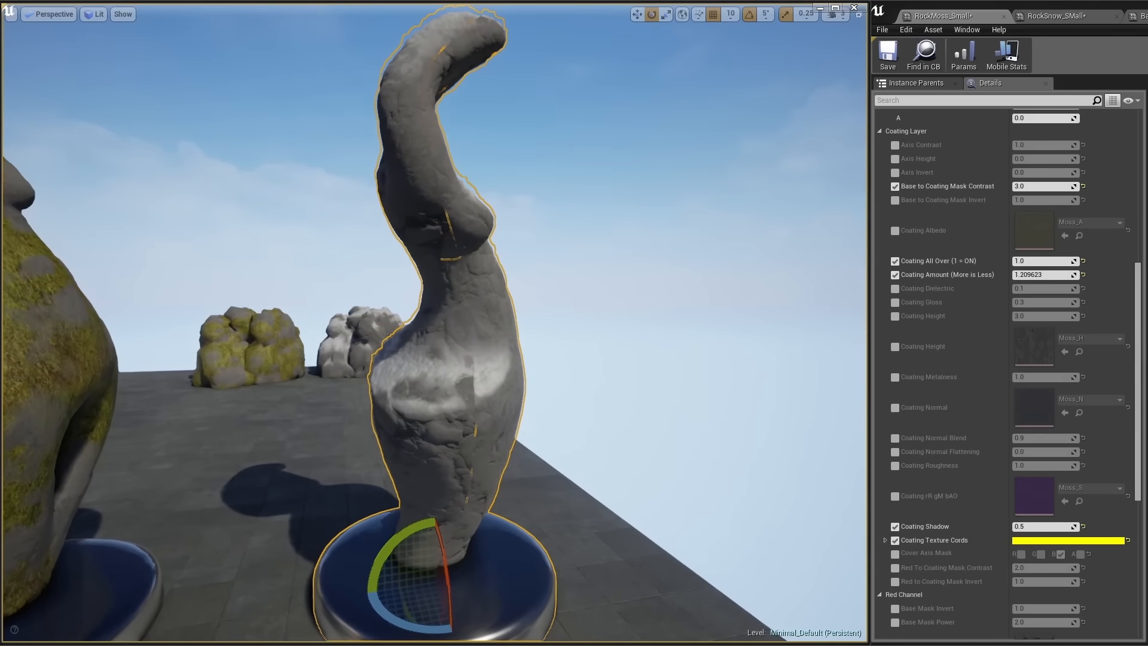
alt+drag(326, 279, 329, 279)
key(g)
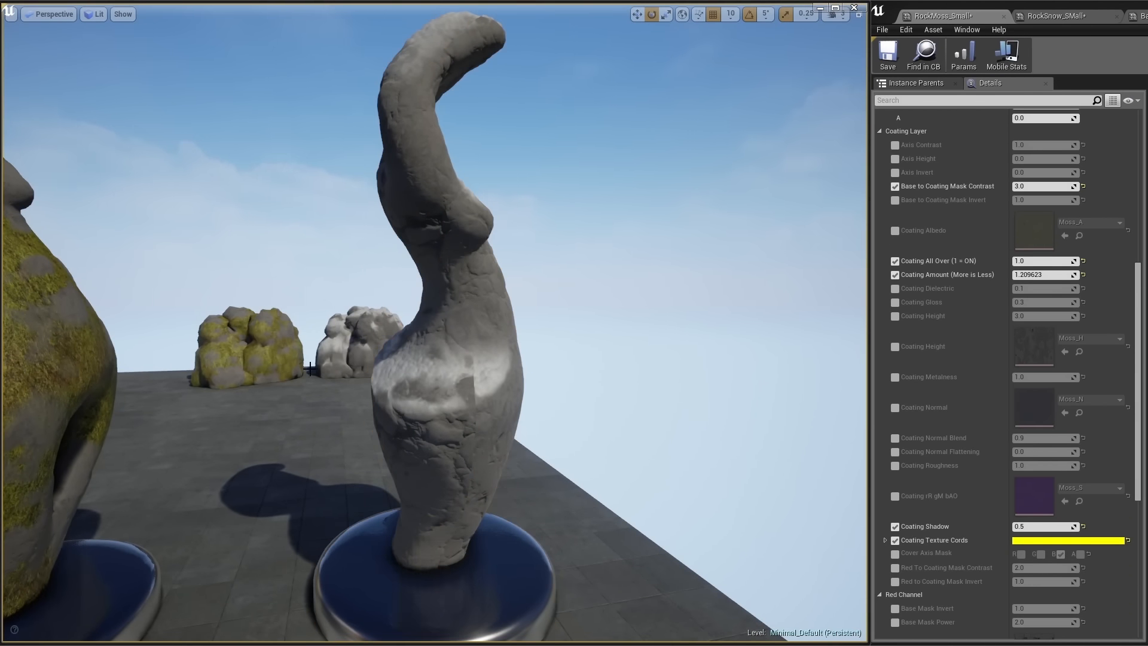
- Look over the moss-coated statue, the two brick preview spheres and the moss and snow rock groups
alt+drag(309, 368, 260, 379)
key(a)
mouse_move(260, 379)
right_down()
mouse_move(243, 379)
mouse_move(274, 380)
right_up()
alt+drag(274, 381, 696, 432)
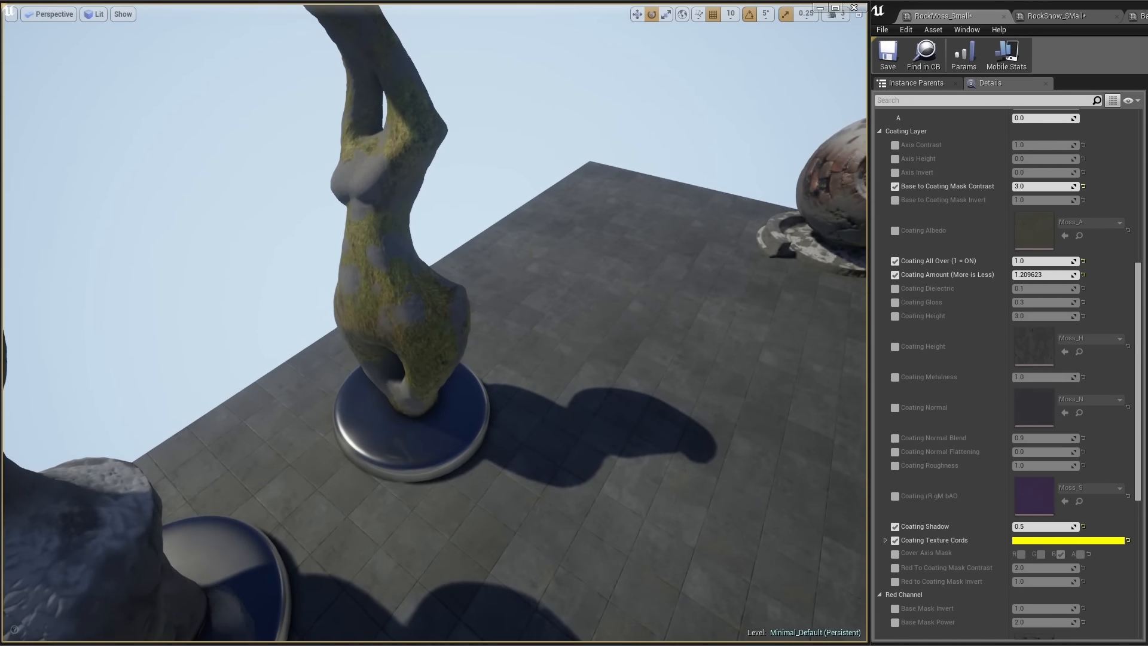
right_drag(468, 436, 572, 445)
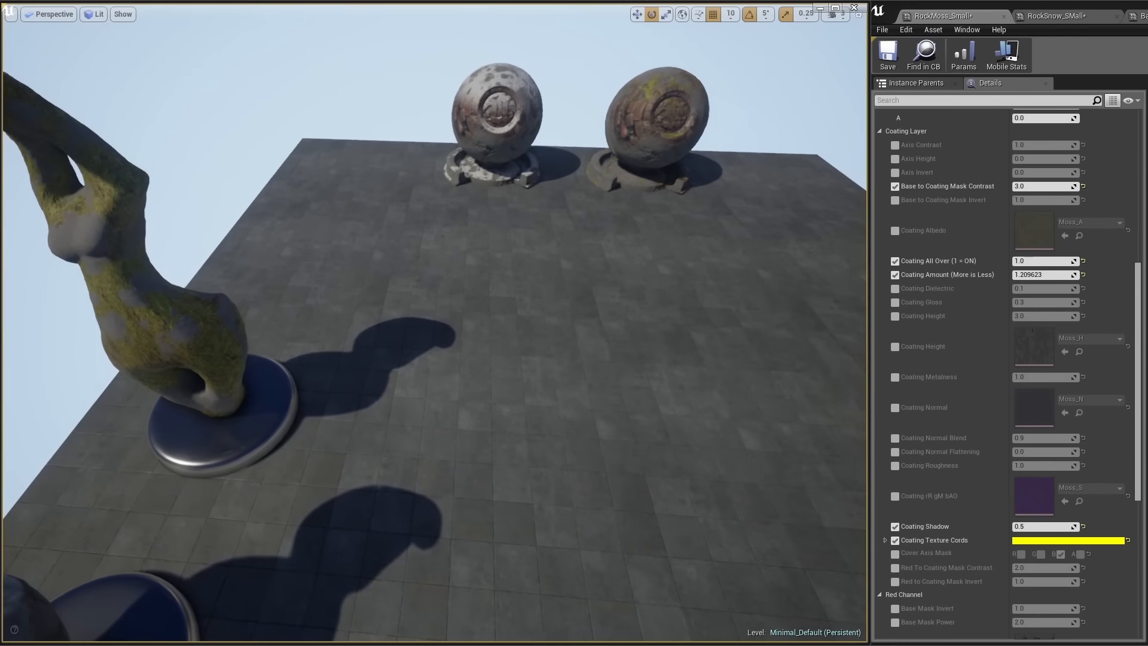
right_drag(379, 478, 473, 482)
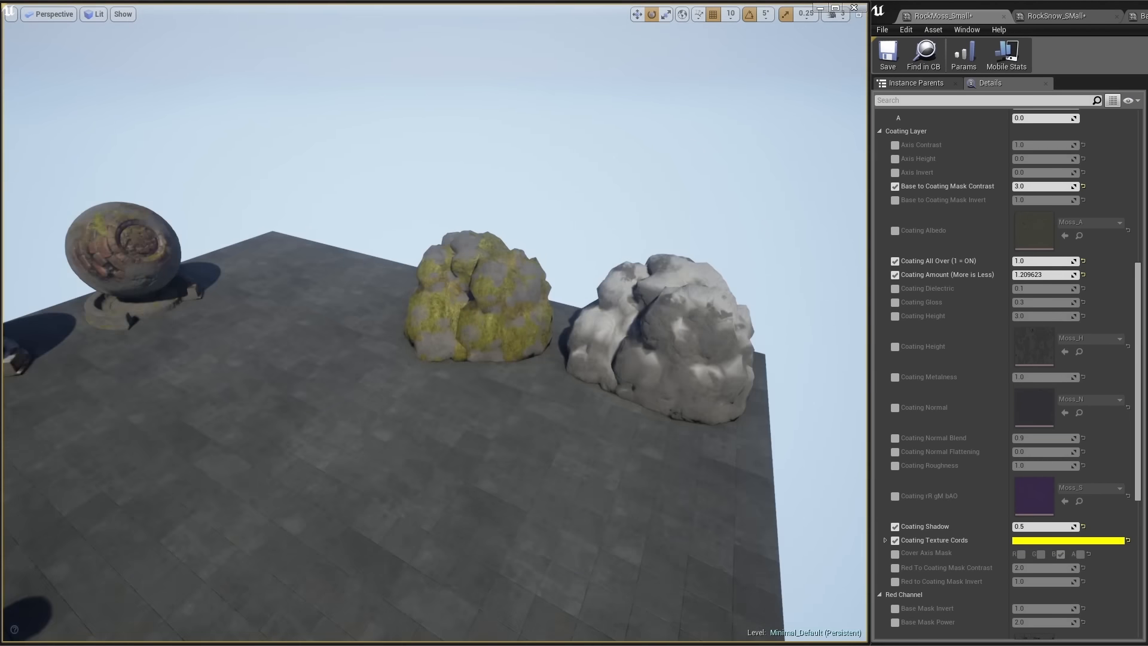
- Move in on the brick preview spheres, select the snow-coated one and frame it for close work
right_drag(400, 471, 287, 418)
key(w)
key(w)
click(292, 344)
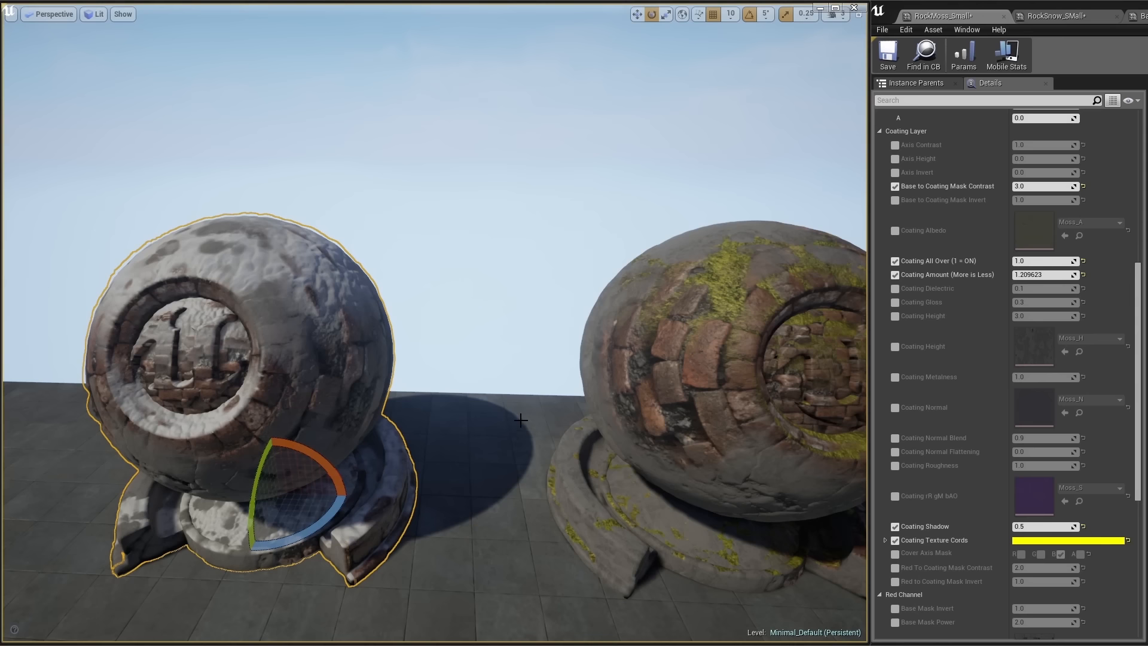
key(g)
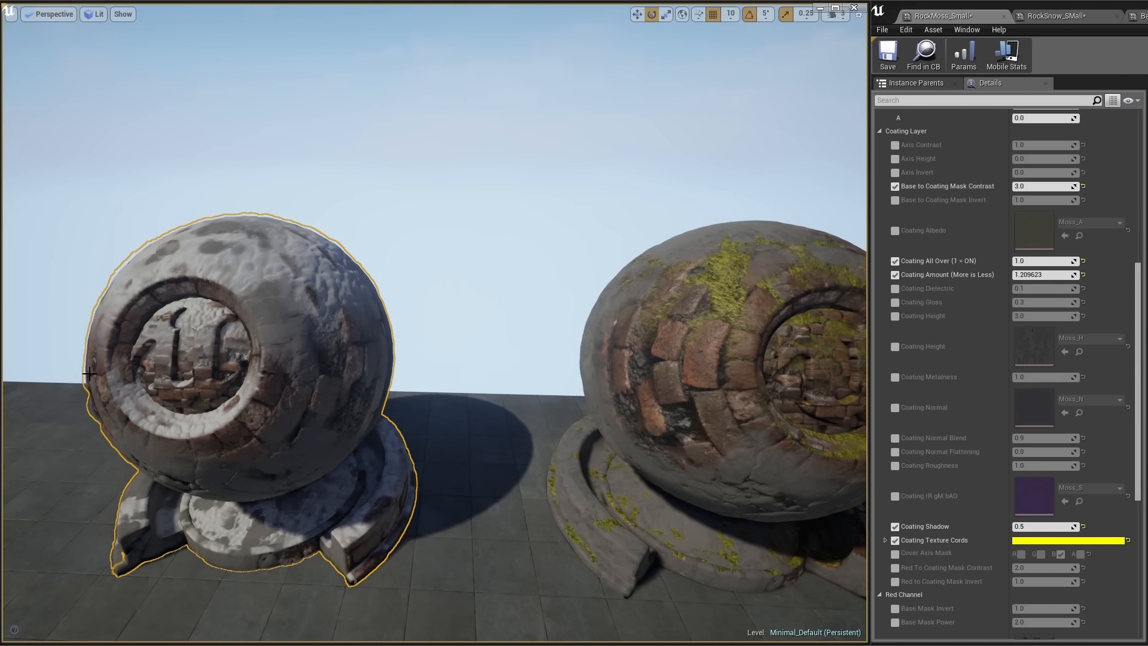
key(f)
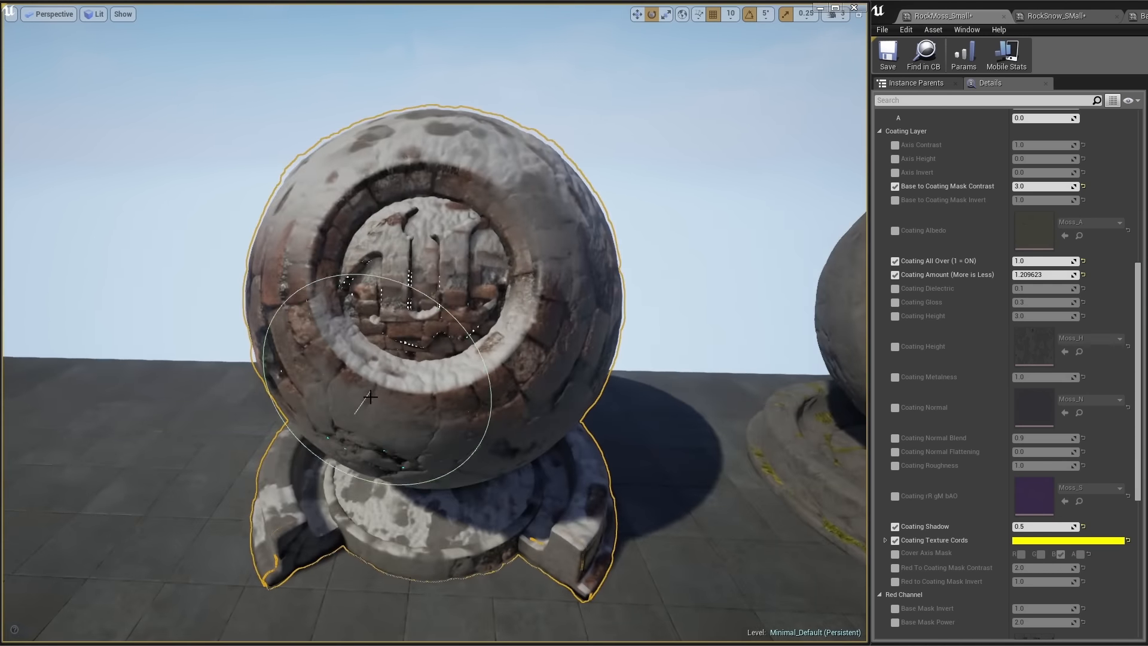
- Paint on the snow-coated sphere's mesh, removing bricks around the recessed emblem and adding brick patches on its upper surface
mouse_move(230, 394)
alt+mouse_down()
mouse_move(383, 401)
mouse_move(454, 431)
mouse_move(502, 418)
alt+mouse_up()
mouse_move(422, 346)
mouse_down()
mouse_move(373, 227)
mouse_move(364, 236)
mouse_move(438, 415)
mouse_move(364, 461)
mouse_move(373, 388)
mouse_move(338, 327)
mouse_move(359, 334)
mouse_move(371, 311)
mouse_move(444, 470)
mouse_up()
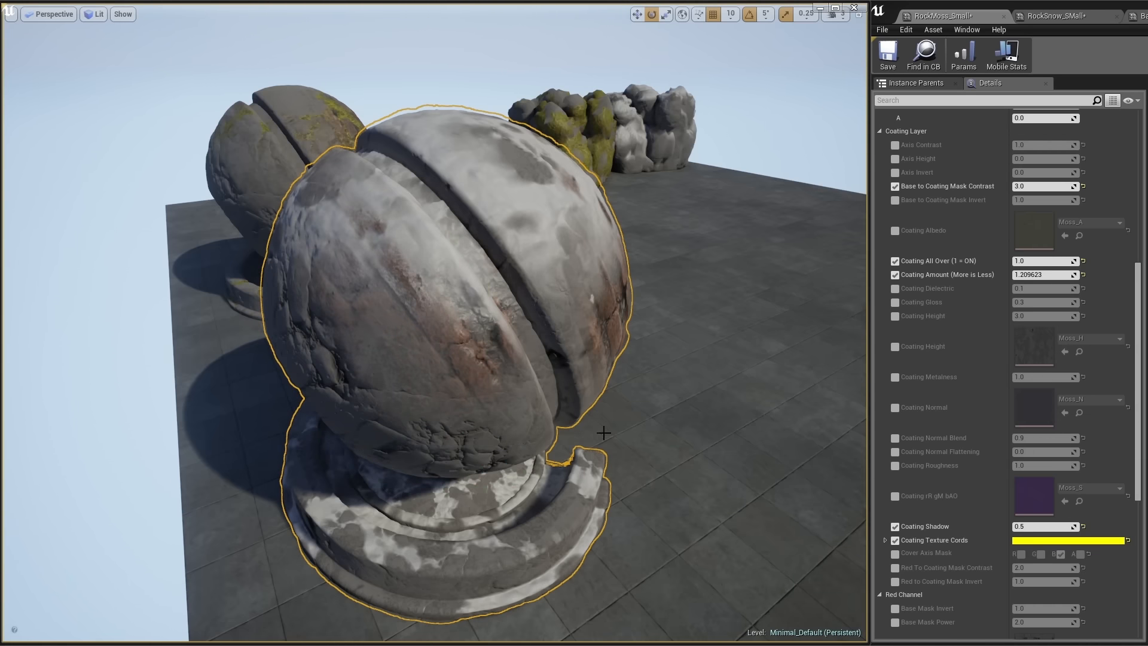
mouse_move(603, 432)
alt+mouse_down()
mouse_move(538, 406)
mouse_move(432, 327)
alt+mouse_up()
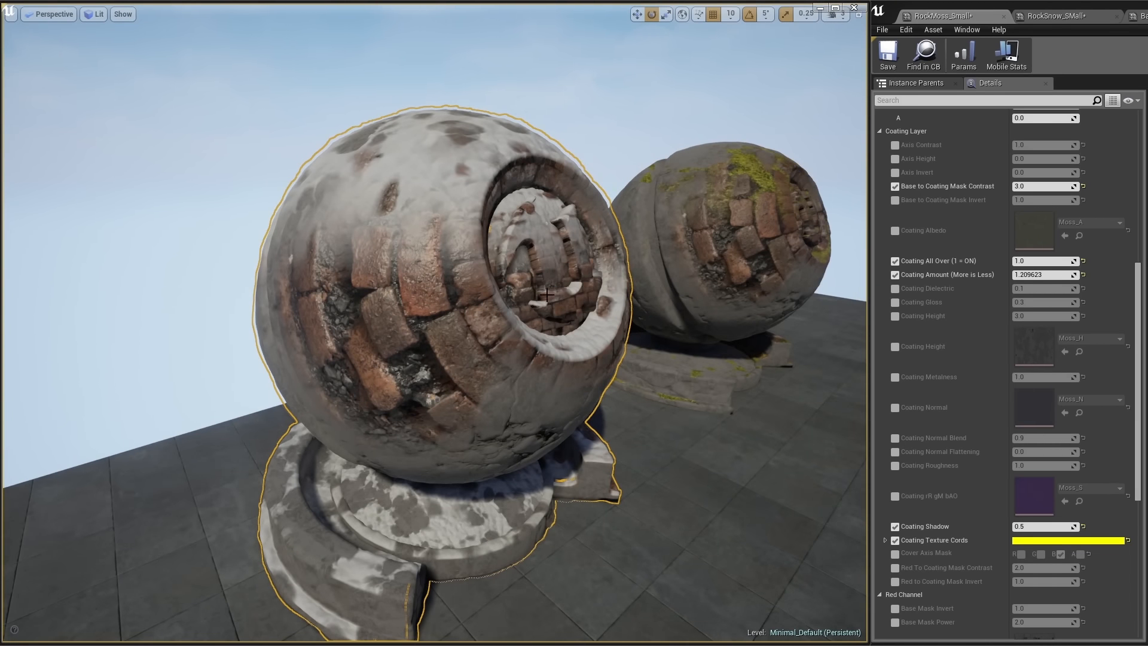
mouse_move(554, 276)
mouse_down()
mouse_move(538, 251)
mouse_move(556, 239)
mouse_move(485, 417)
mouse_up()
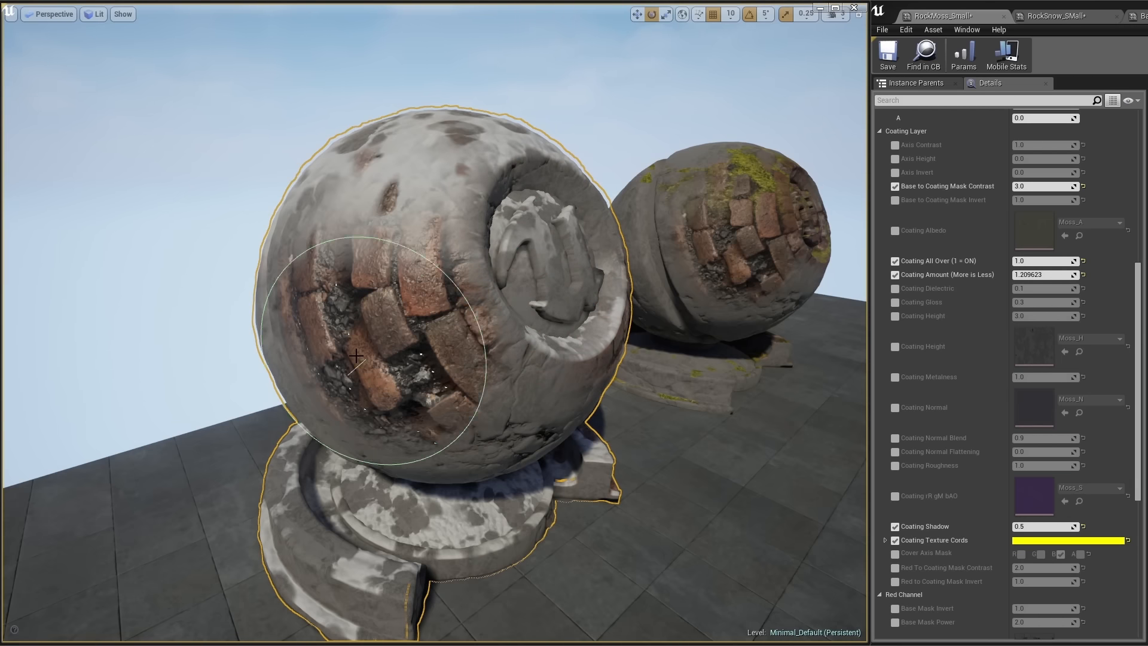
mouse_move(352, 306)
alt+mouse_down()
mouse_move(352, 325)
mouse_move(370, 333)
mouse_move(363, 365)
mouse_move(435, 396)
mouse_move(407, 234)
mouse_move(447, 213)
mouse_move(460, 222)
mouse_move(448, 187)
mouse_move(452, 233)
mouse_move(476, 185)
mouse_move(371, 243)
mouse_move(419, 198)
alt+mouse_up()
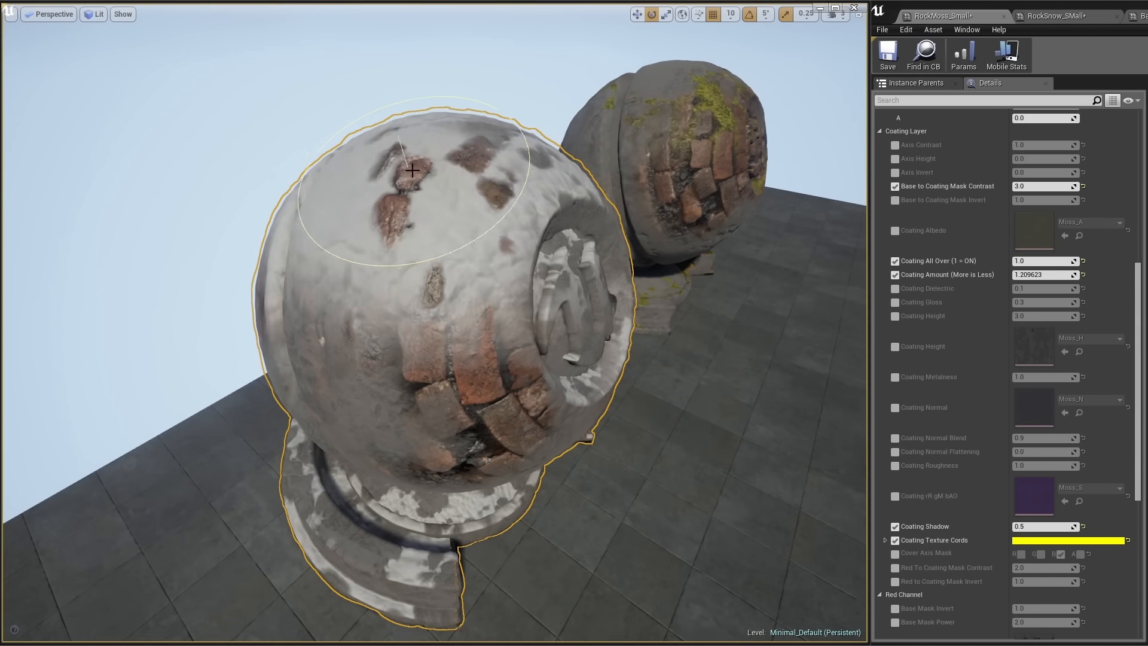
- Paint the remaining bricks off all sides of the snow-coated sphere so only rock and snow cover it
alt+drag(463, 312, 589, 315)
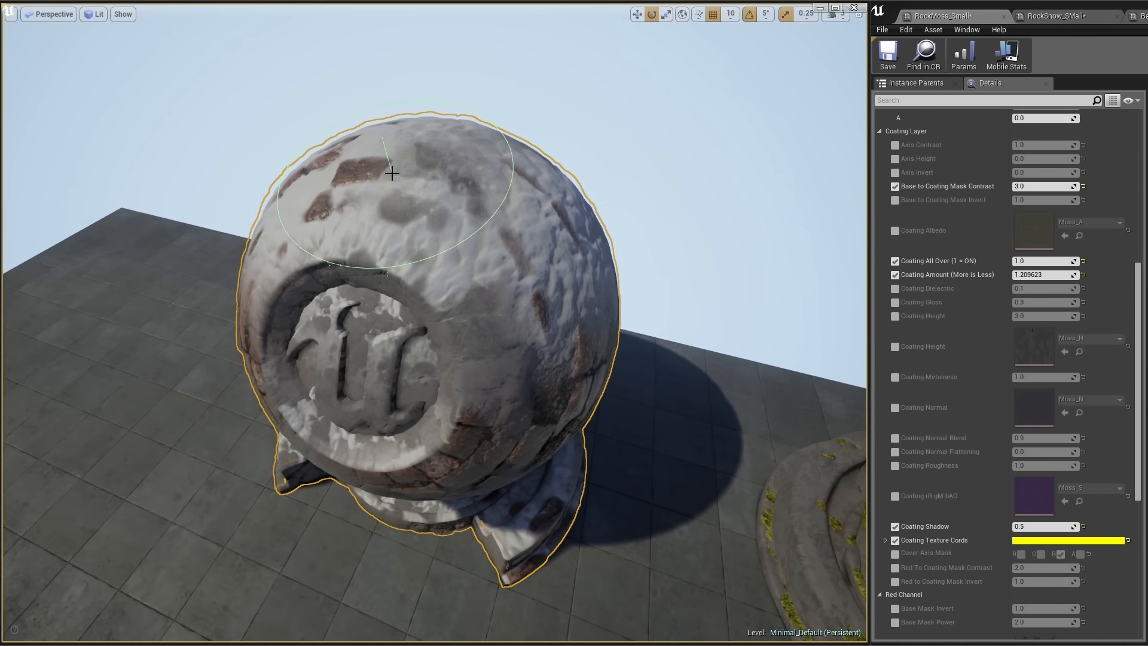
alt+drag(556, 281, 651, 308)
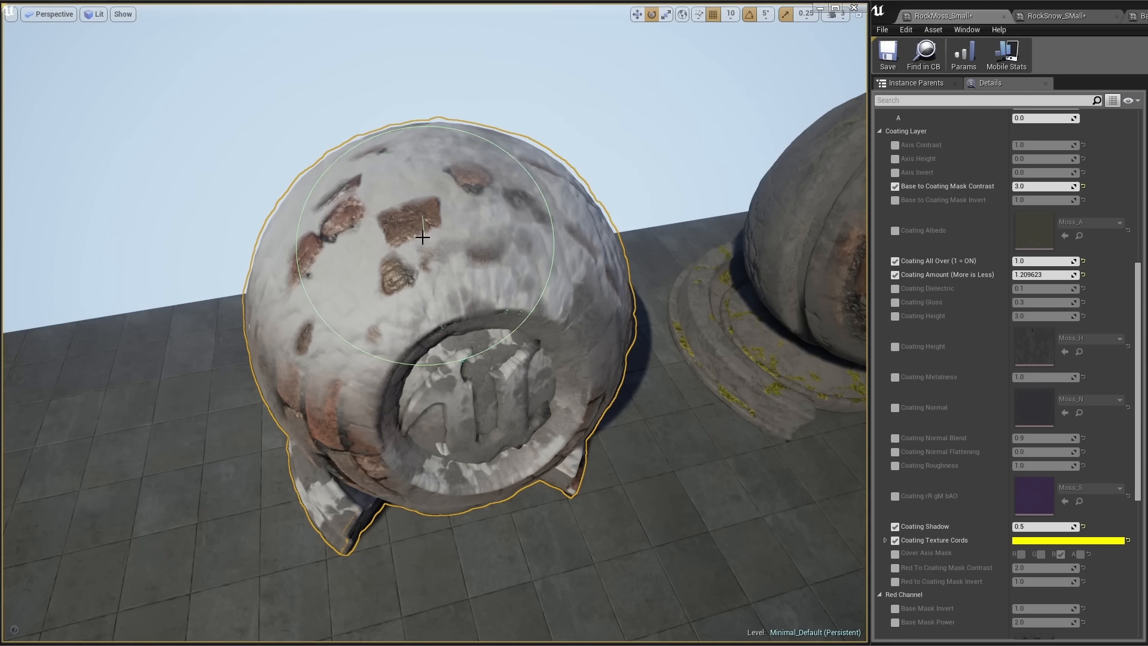
mouse_move(423, 237)
mouse_down()
mouse_move(381, 236)
mouse_move(390, 256)
mouse_move(515, 287)
mouse_move(466, 377)
mouse_move(418, 299)
mouse_move(478, 251)
mouse_move(359, 179)
mouse_move(460, 377)
mouse_move(311, 359)
mouse_move(460, 370)
mouse_move(400, 443)
mouse_up()
mouse_move(364, 357)
alt+mouse_down()
mouse_move(478, 323)
mouse_move(658, 293)
mouse_move(382, 412)
mouse_move(386, 437)
alt+mouse_up()
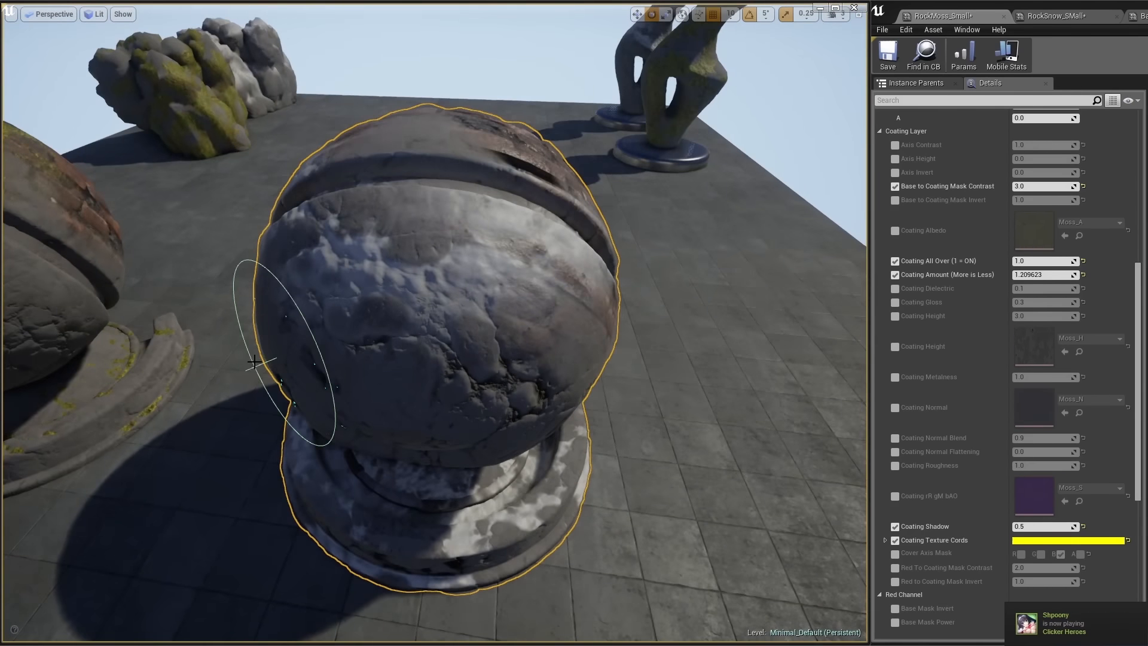
mouse_move(361, 293)
alt+mouse_down()
mouse_move(454, 252)
mouse_move(390, 299)
mouse_move(504, 258)
alt+mouse_up()
mouse_move(314, 229)
mouse_down()
mouse_move(505, 228)
mouse_move(544, 263)
mouse_move(478, 335)
mouse_move(379, 263)
mouse_move(453, 206)
mouse_up()
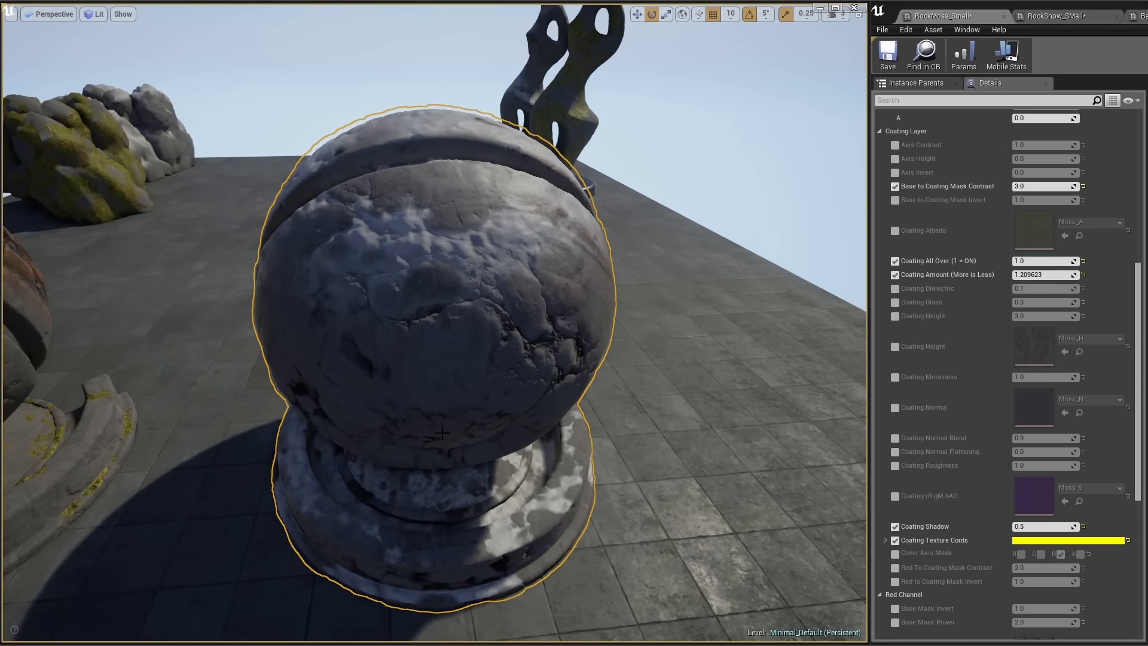
alt+drag(430, 348, 759, 316)
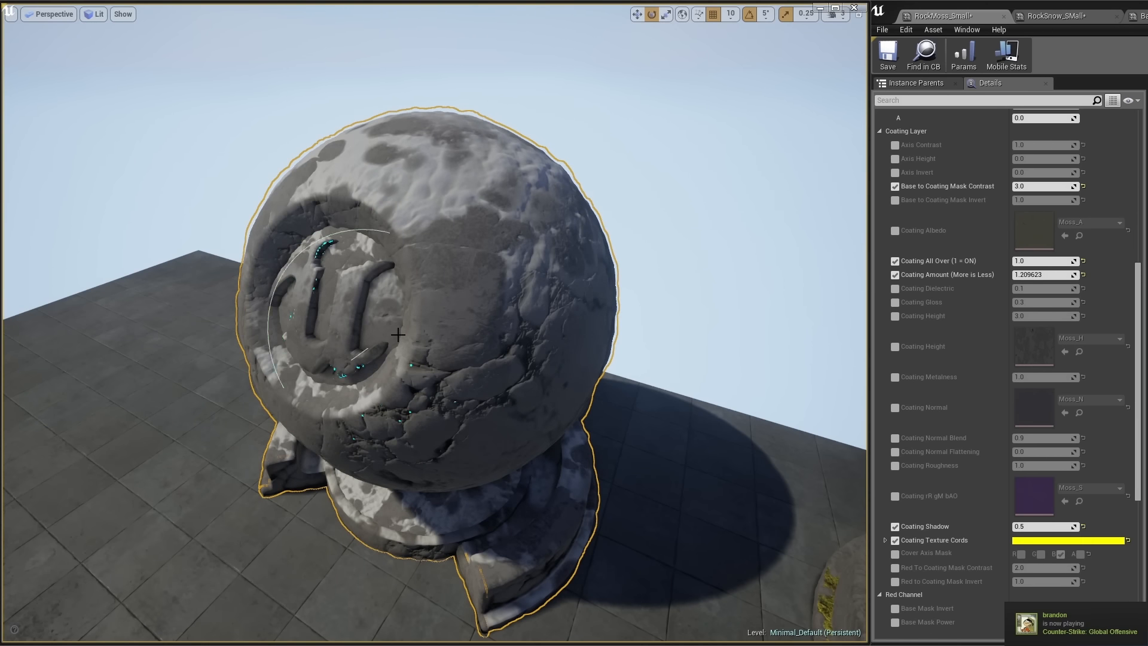
alt+drag(398, 334, 433, 333)
- Select and frame the moss-coated sphere and paint all its bricks away to expose the rock base
click(729, 213)
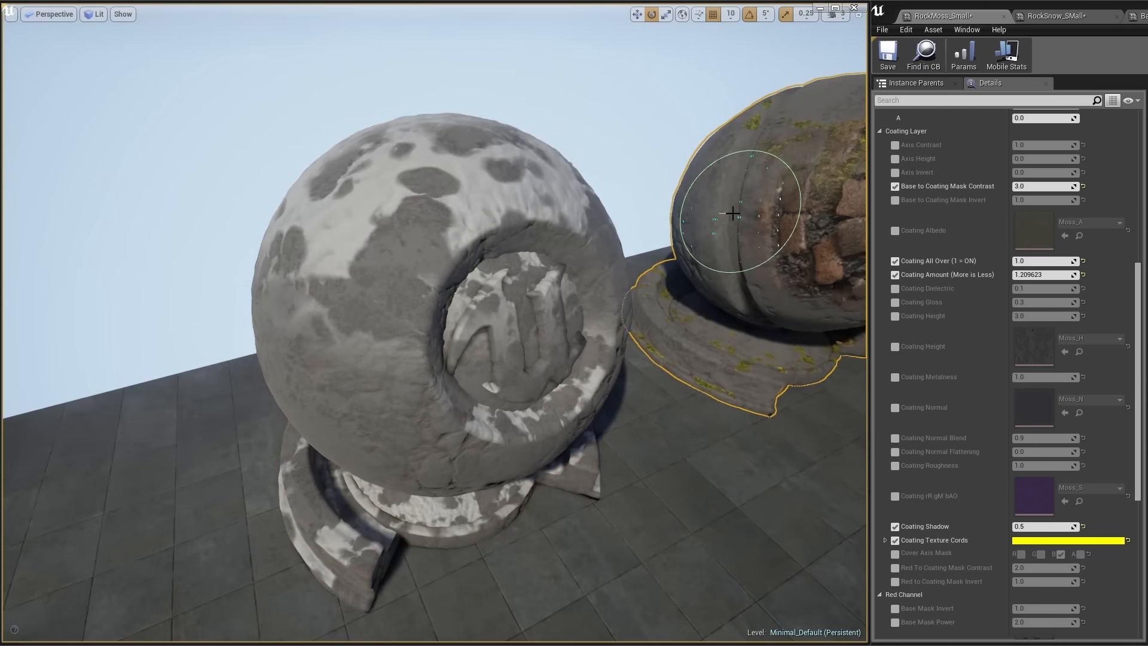
key(f)
mouse_move(720, 227)
alt+mouse_down()
mouse_move(592, 226)
mouse_move(430, 257)
alt+mouse_up()
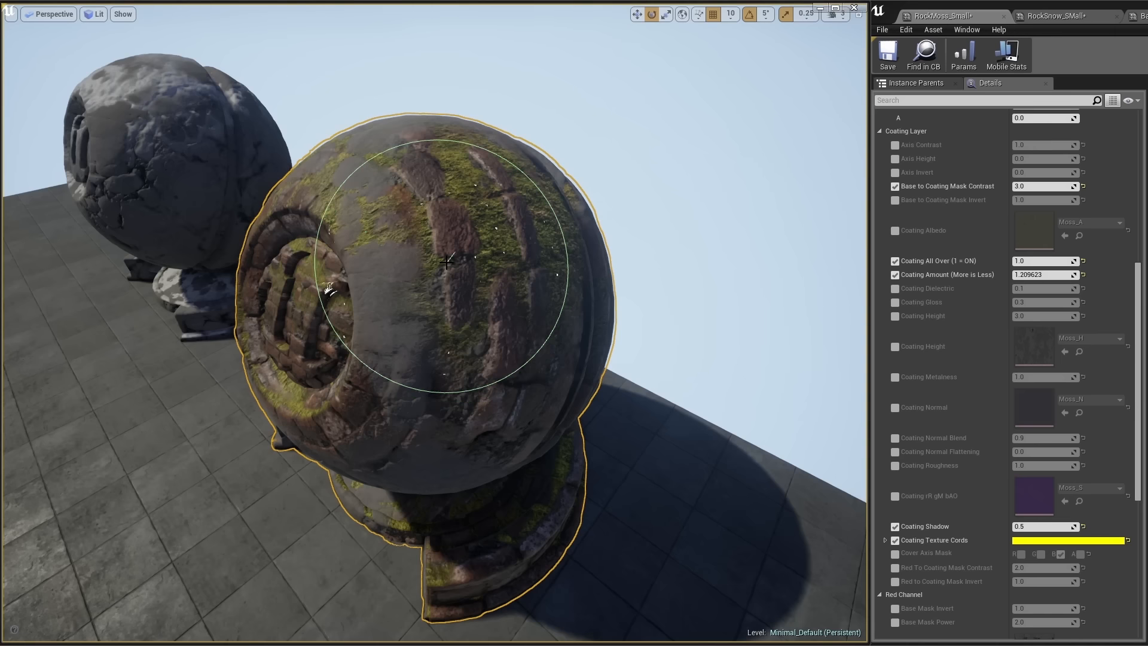
mouse_move(397, 251)
mouse_down()
mouse_move(411, 193)
mouse_move(382, 257)
mouse_move(371, 335)
mouse_move(452, 562)
mouse_up()
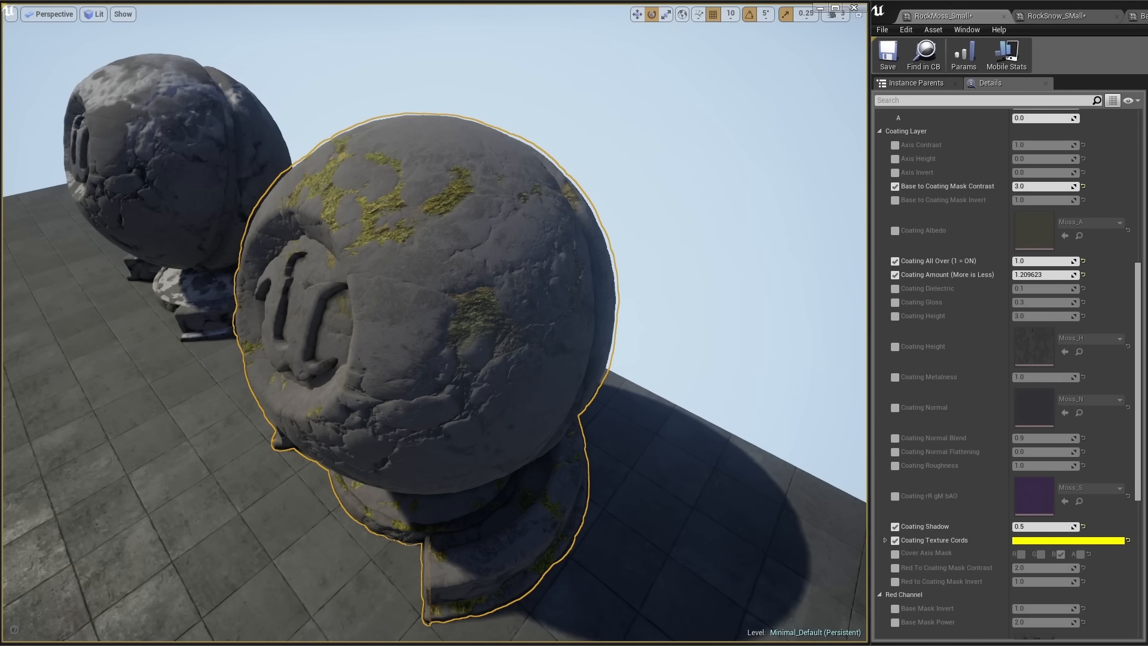
- Deselect the moss-coated sphere and compare both brick-free spheres side by side from several angles
key(g)
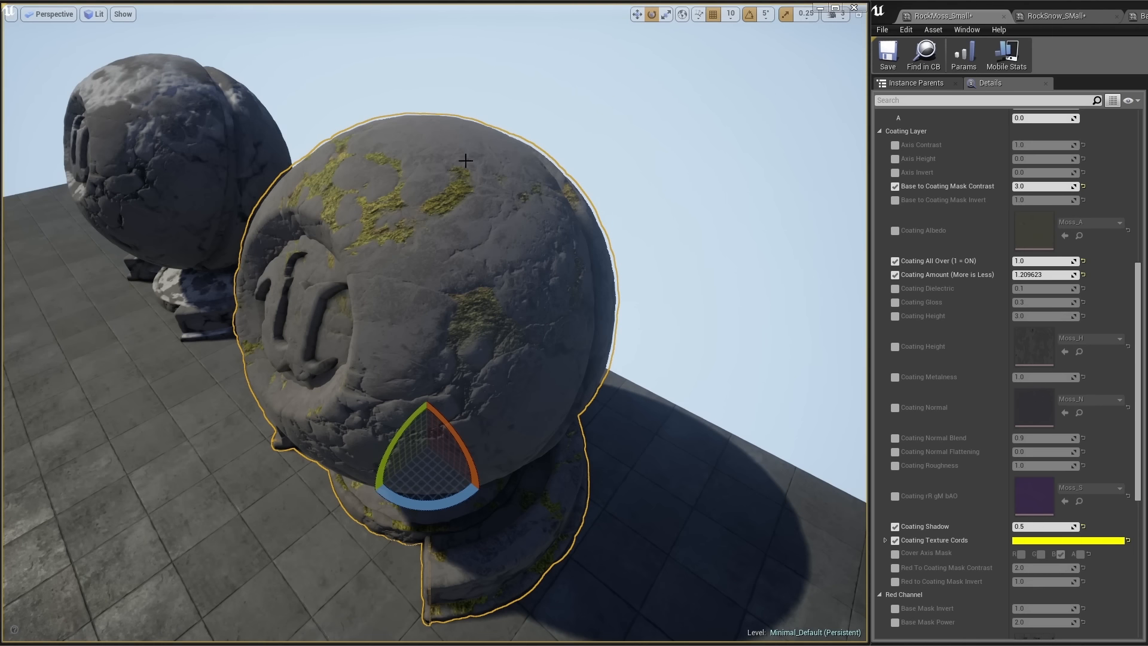
key(Escape)
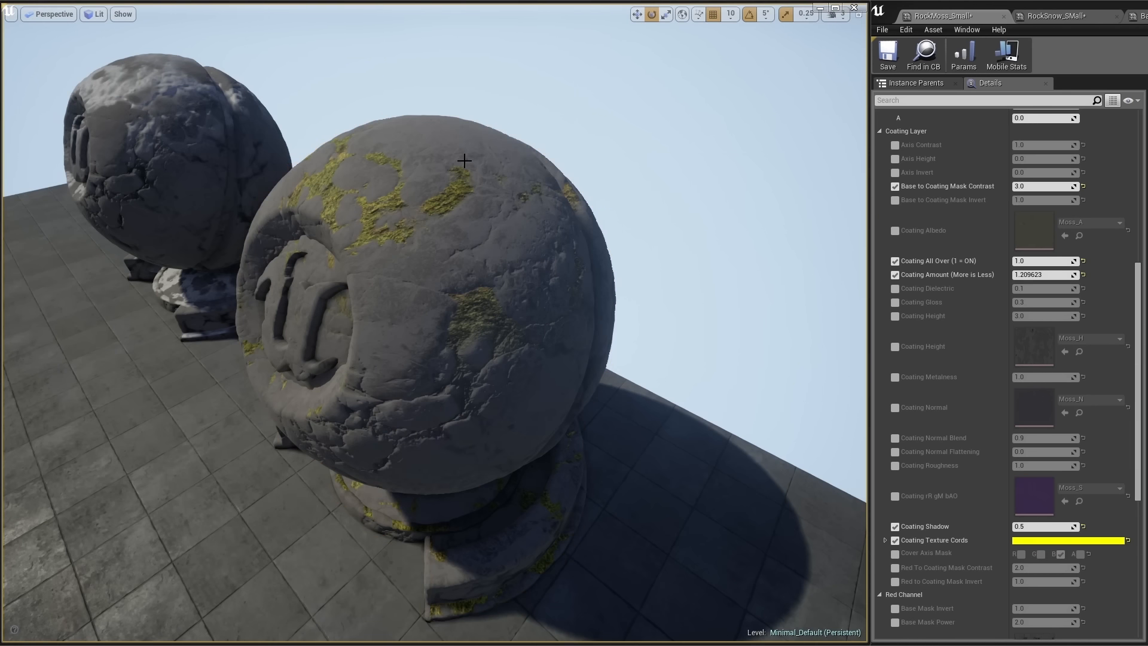
scroll(317, 186, down, 8)
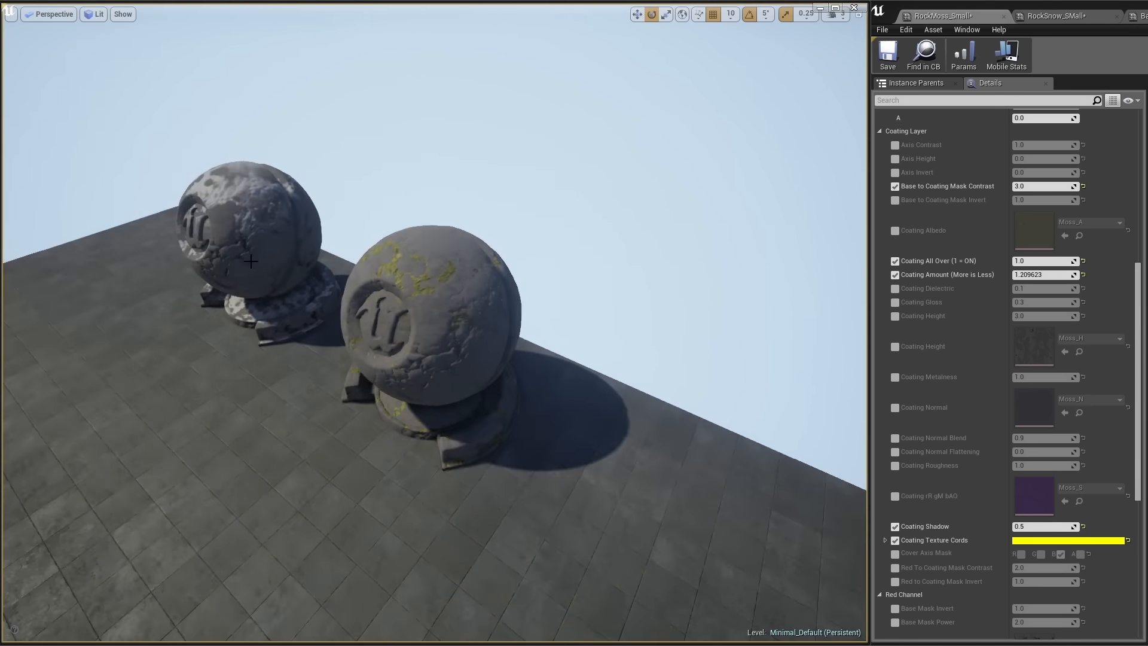
alt+drag(256, 277, 367, 277)
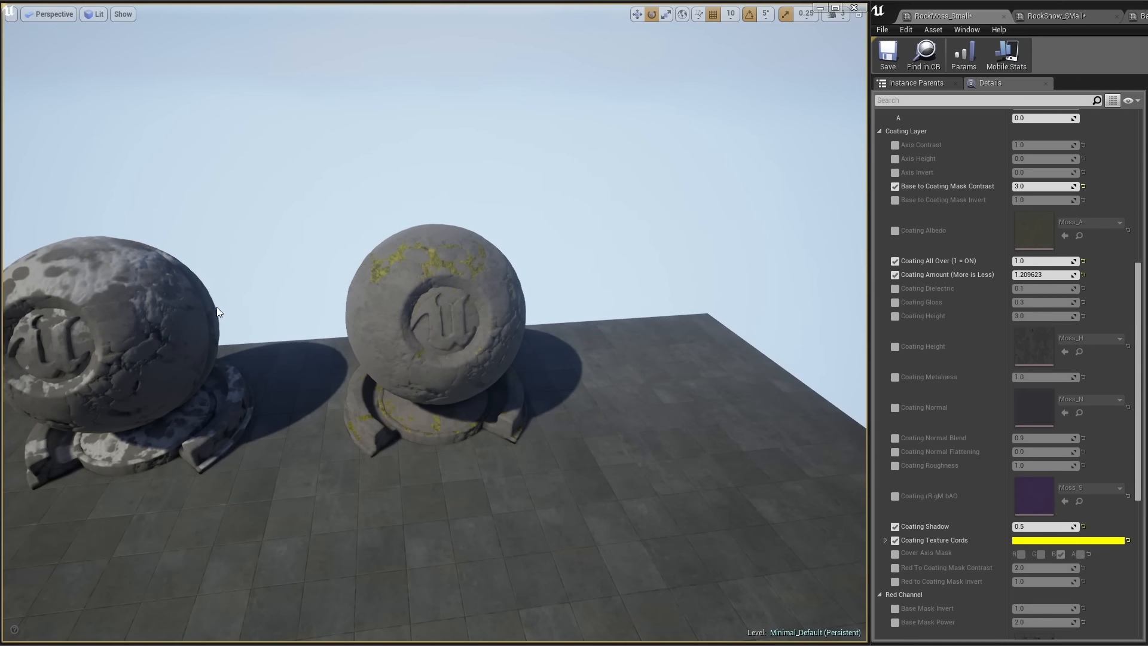
alt+right_drag(216, 312, 186, 311)
alt+middle_drag(217, 311, 375, 312)
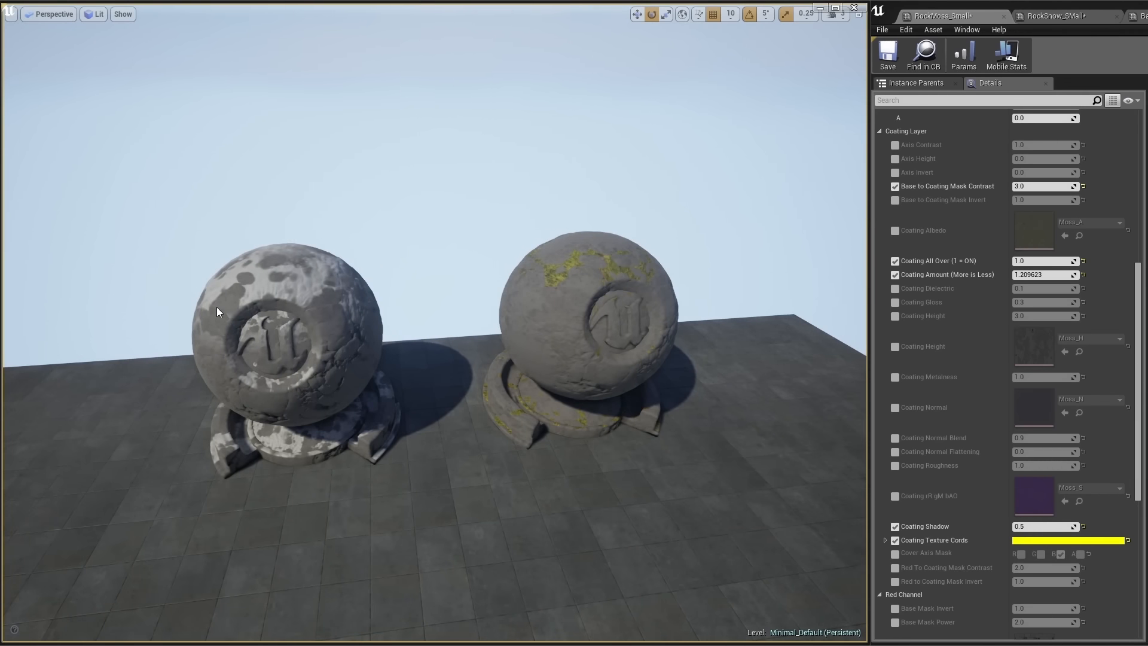
alt+drag(216, 308, 336, 316)
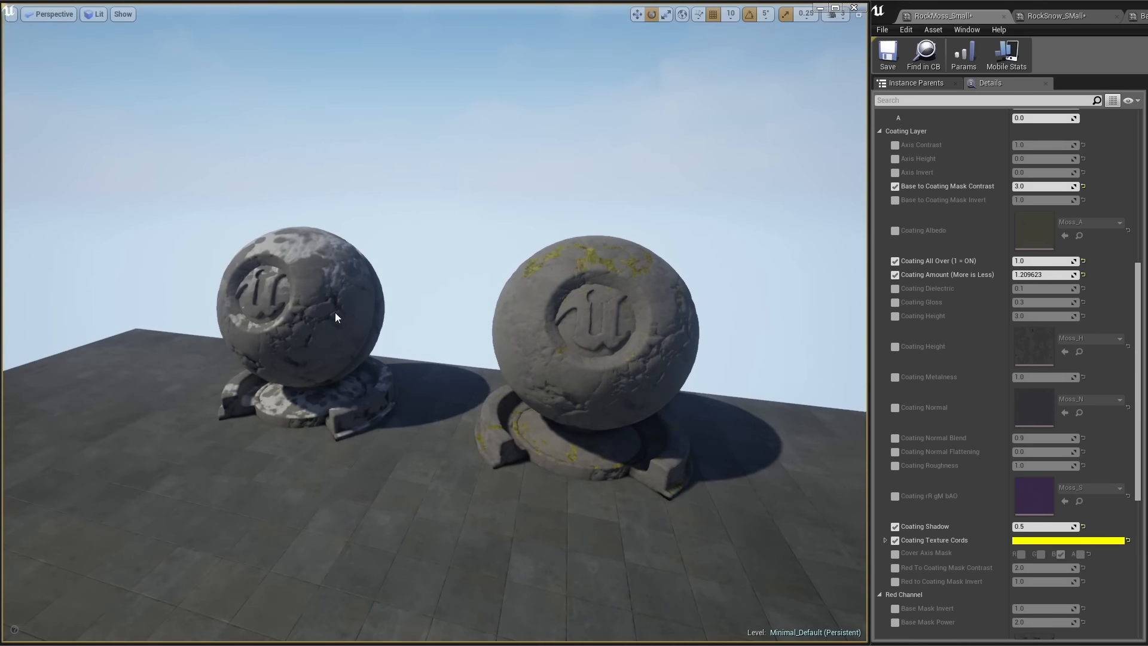
- Cover the whole moss-coated sphere and its stand with the brick layer through mesh painting and deselect it
click(620, 347)
key(g)
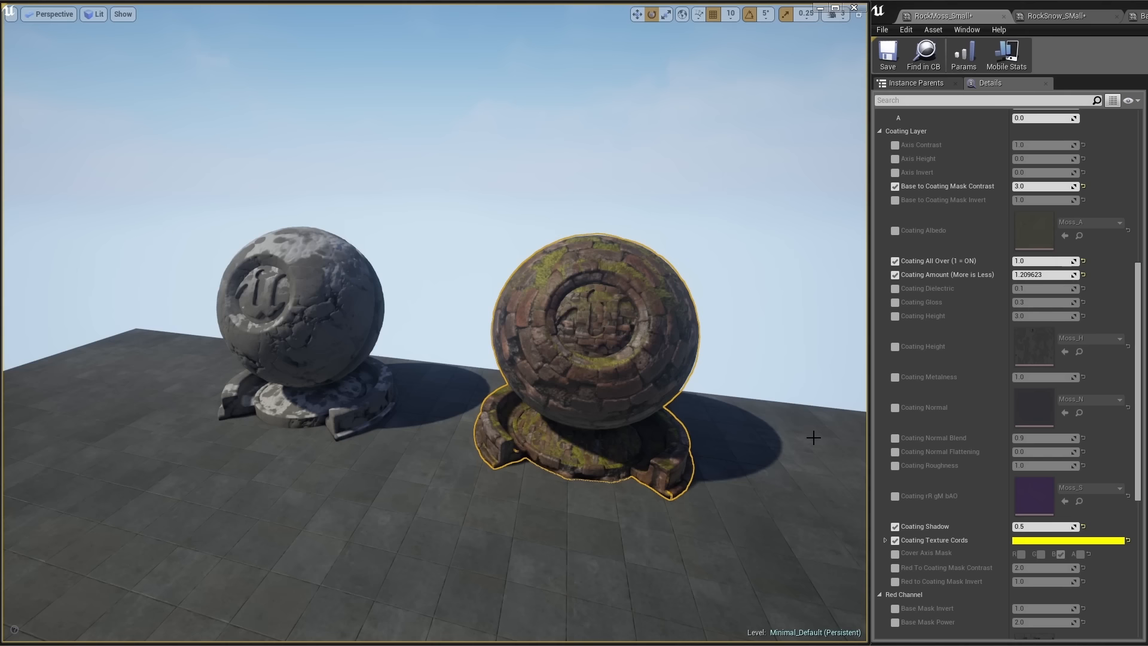
key(g)
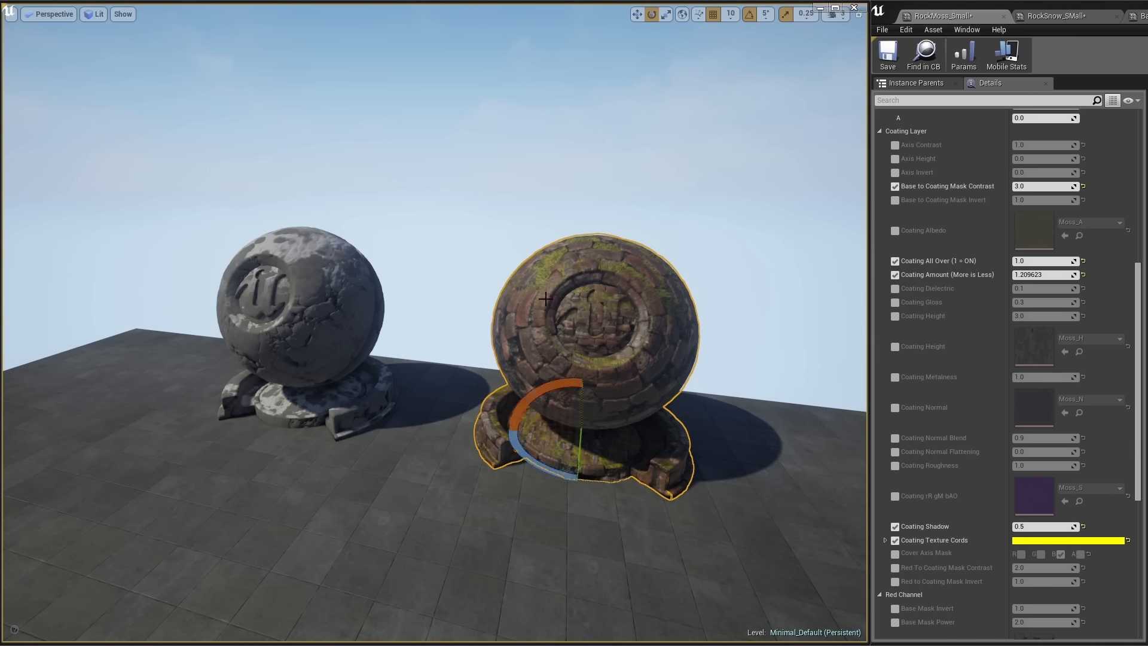
key(Escape)
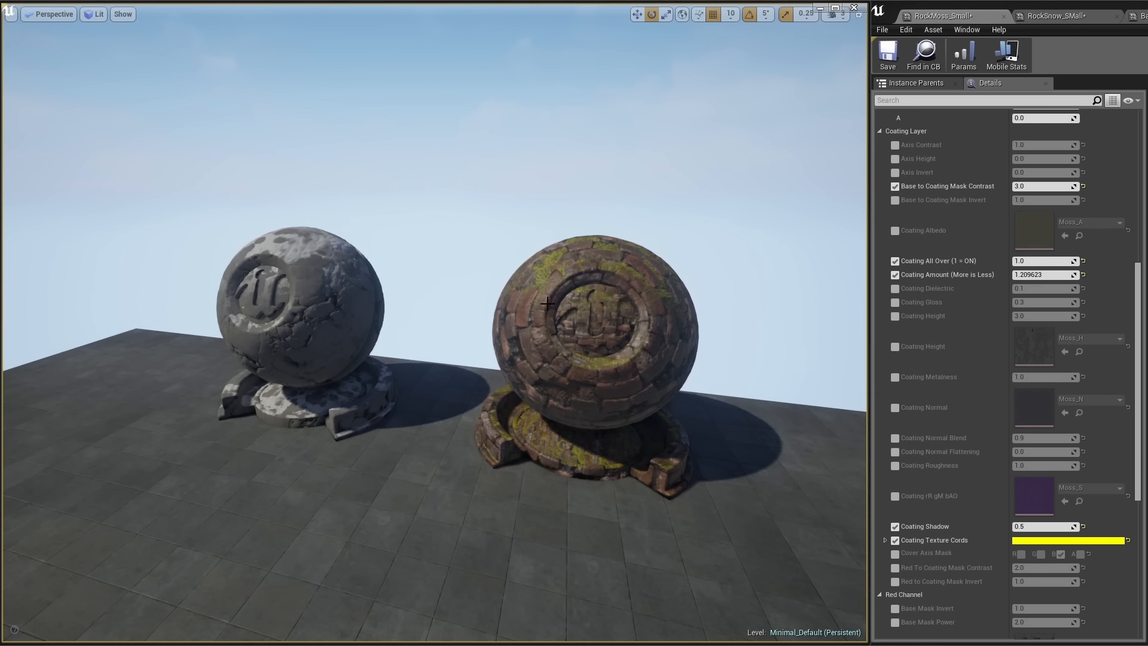
- Maximize the viewport window and view the snow-coated rock sphere beside the mossy brick sphere
click(599, 303)
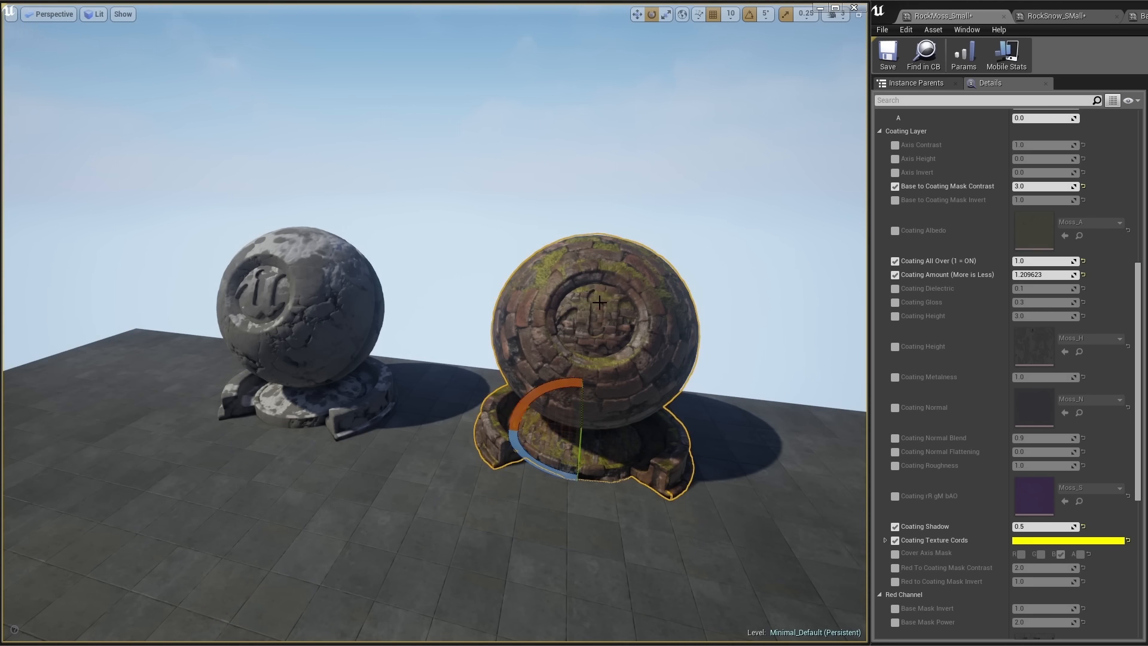
key(F11)
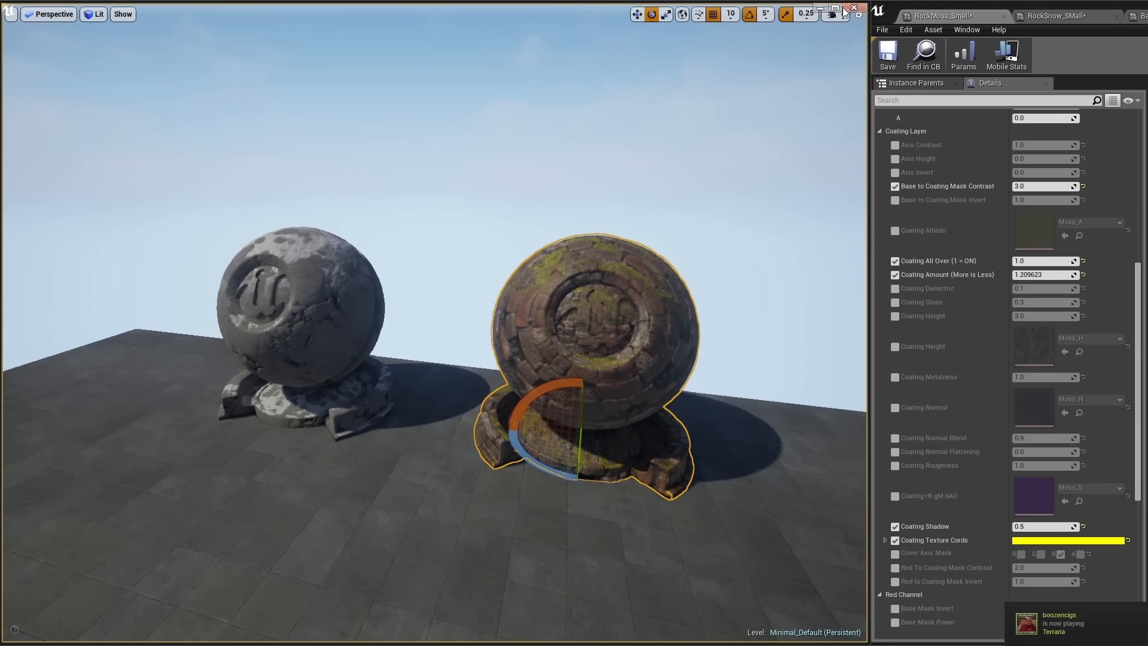
click(839, 5)
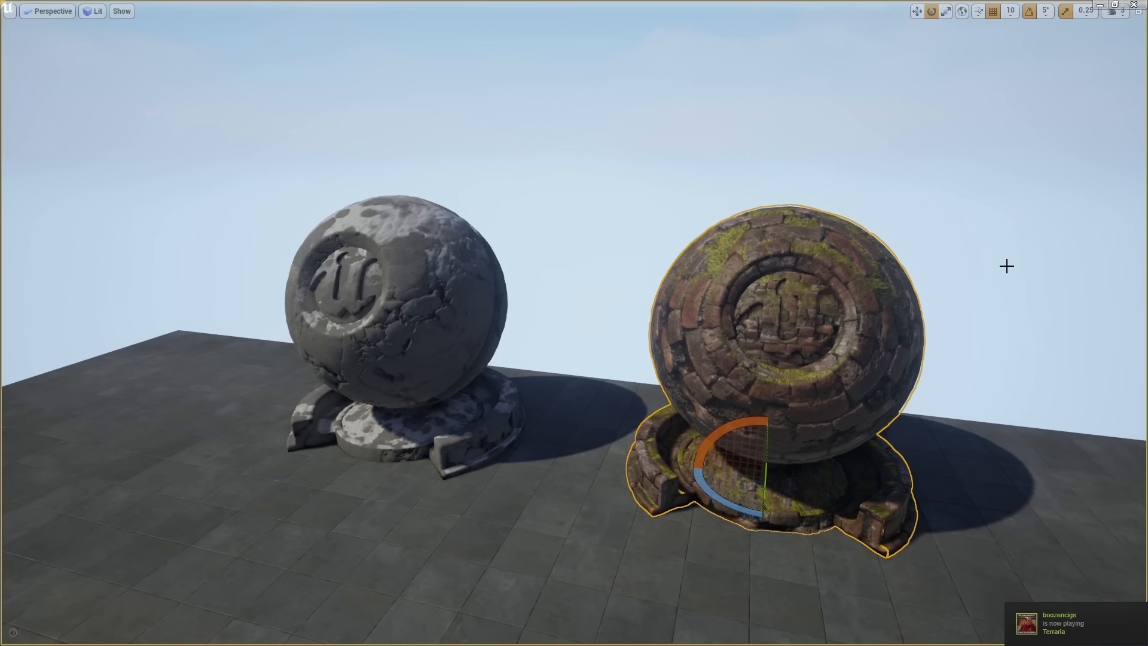
alt+drag(574, 322, 604, 323)
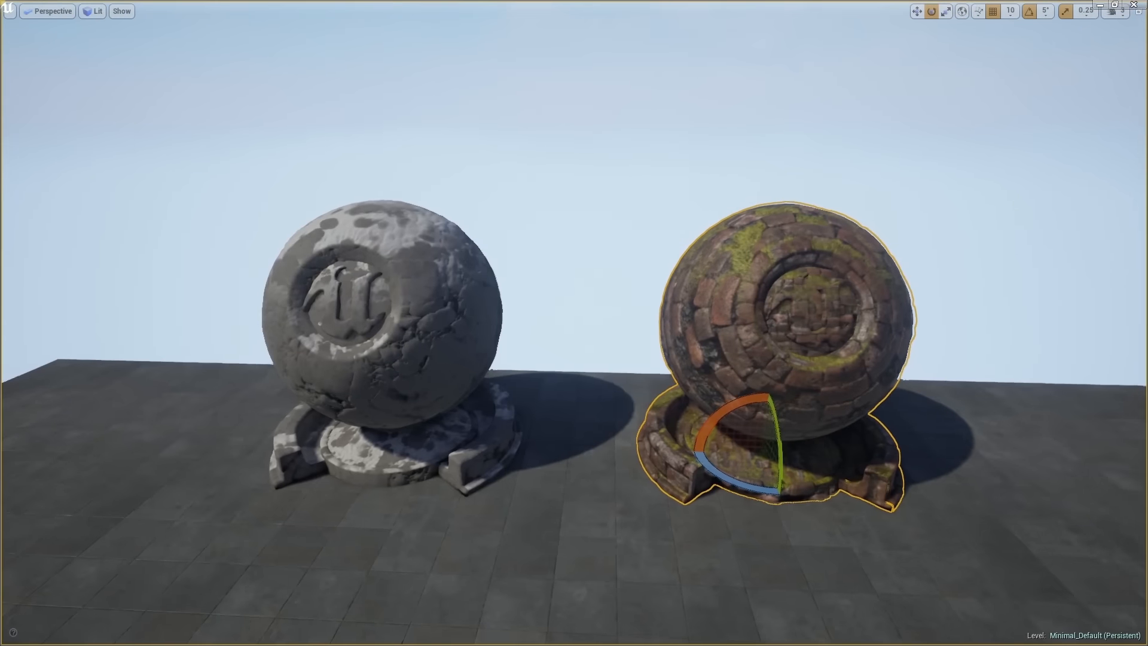
key(Escape)
alt+drag(899, 285, 849, 314)
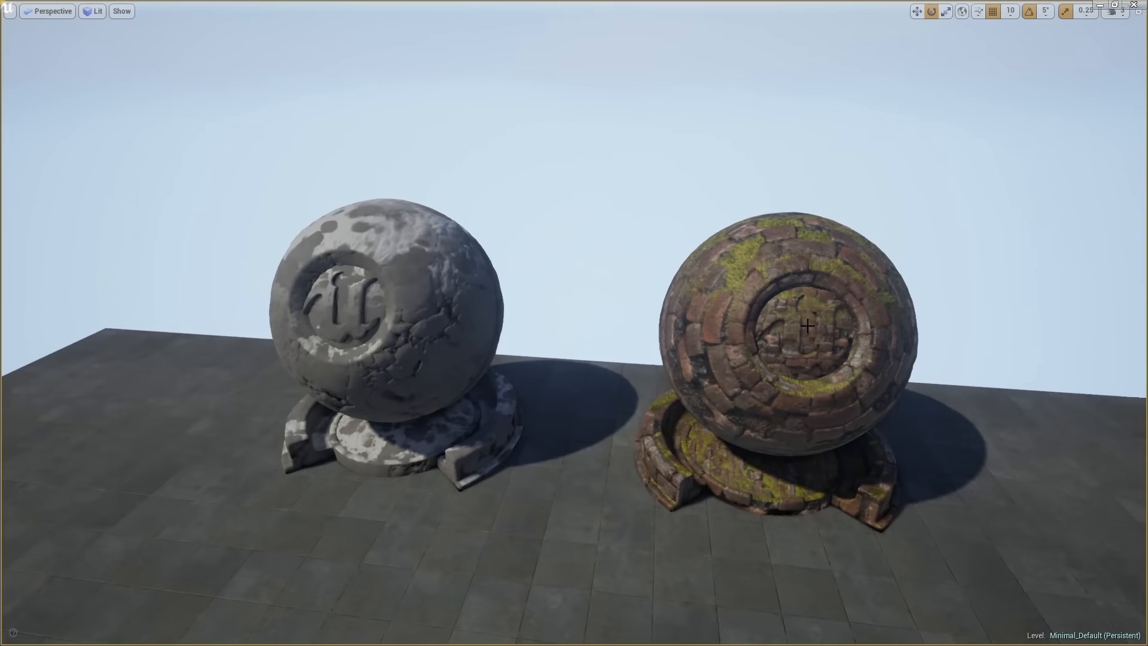
- Frame the mossy brick sphere and inspect its front up close without the selection outline
click(785, 344)
key(f)
alt+drag(786, 344, 703, 313)
key(Escape)
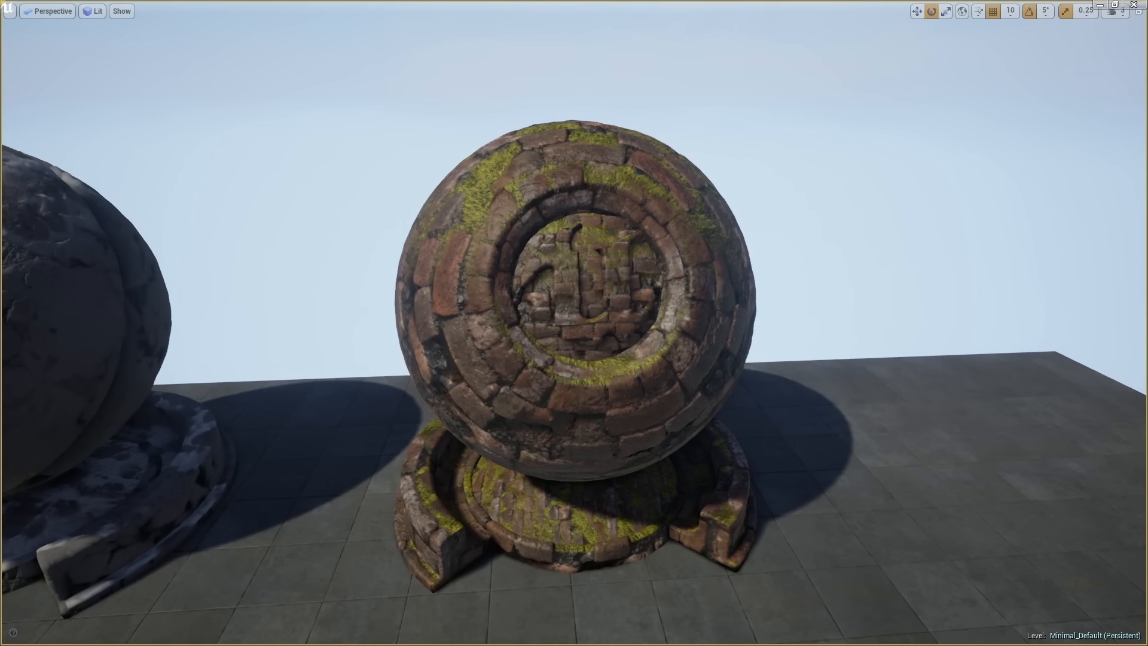
- Enable the Cover Axis Mask override in the RockMoss_Small instance, switch on its R channel and check the moss around the brick sphere
key(alt+Tab)
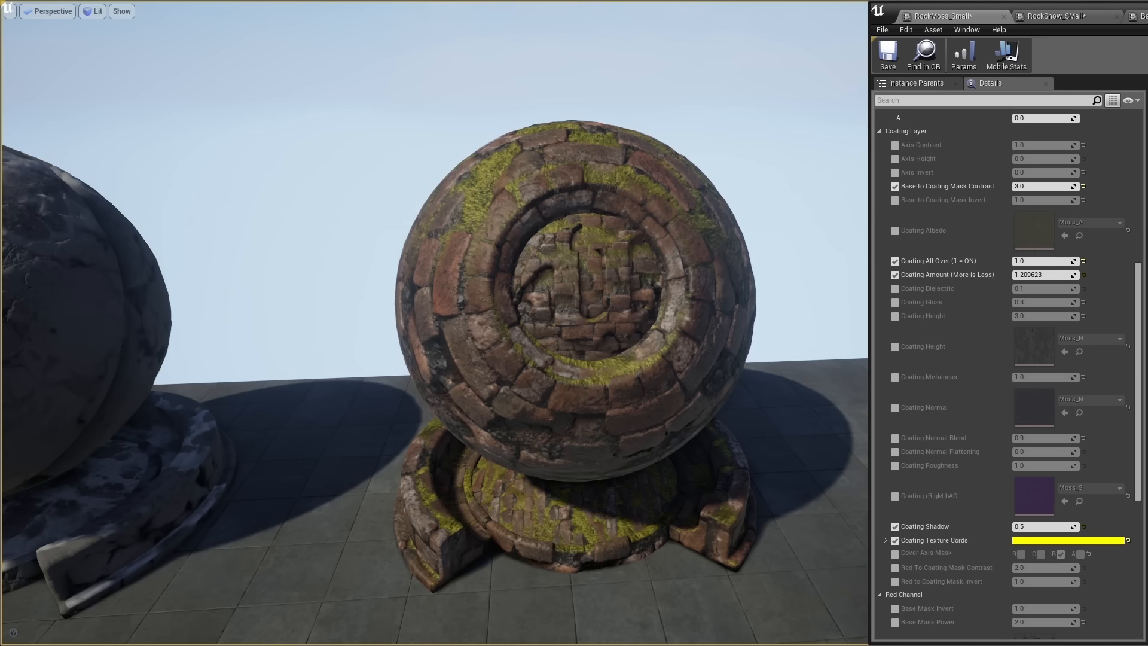
scroll(933, 314, down, 5)
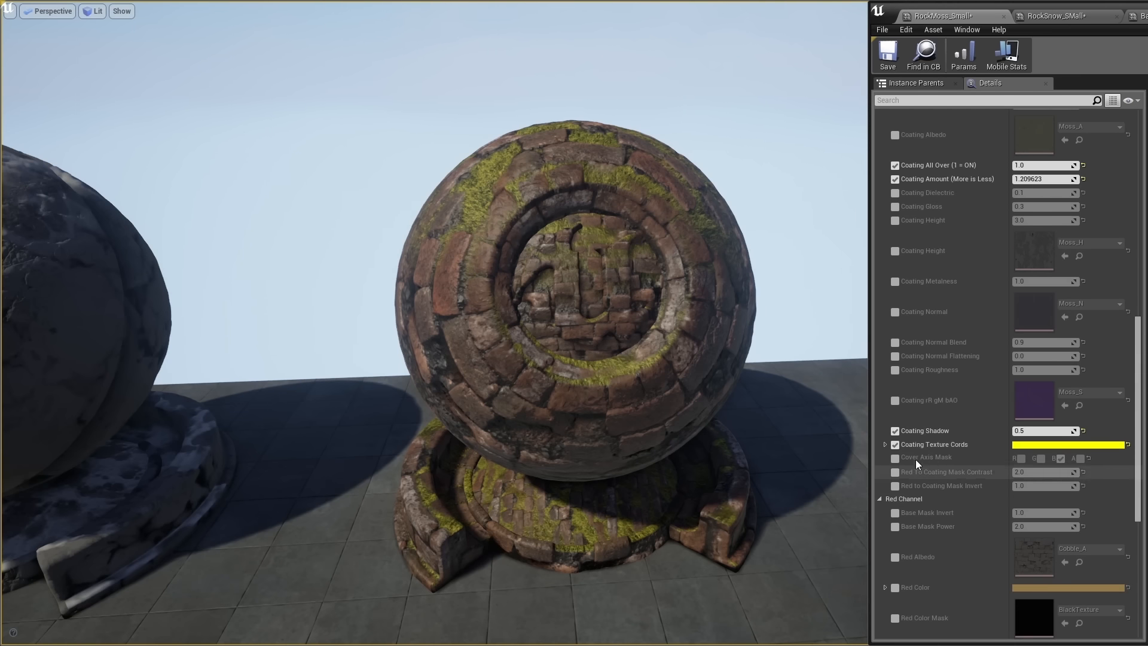
click(895, 458)
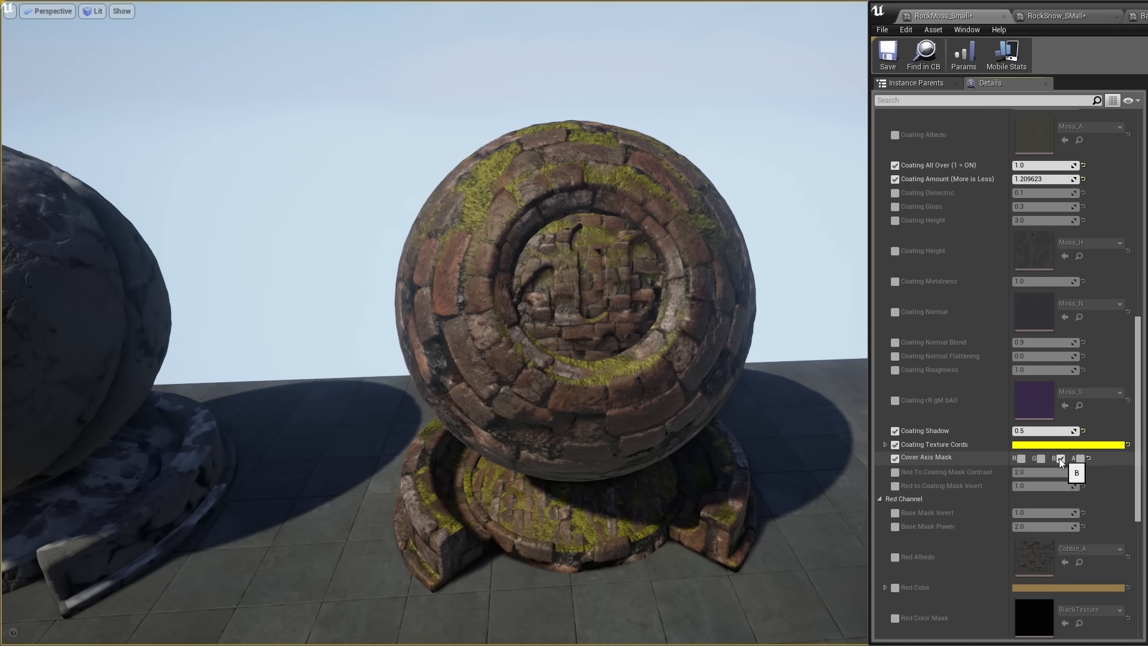
click(1021, 458)
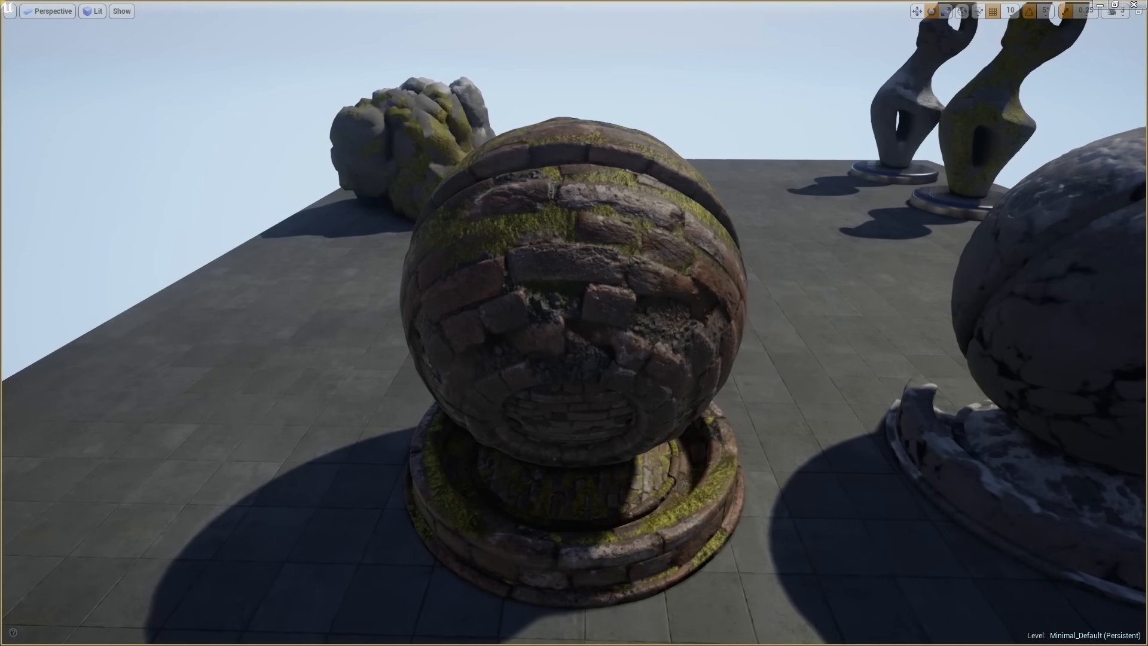
alt+drag(743, 285, 420, 285)
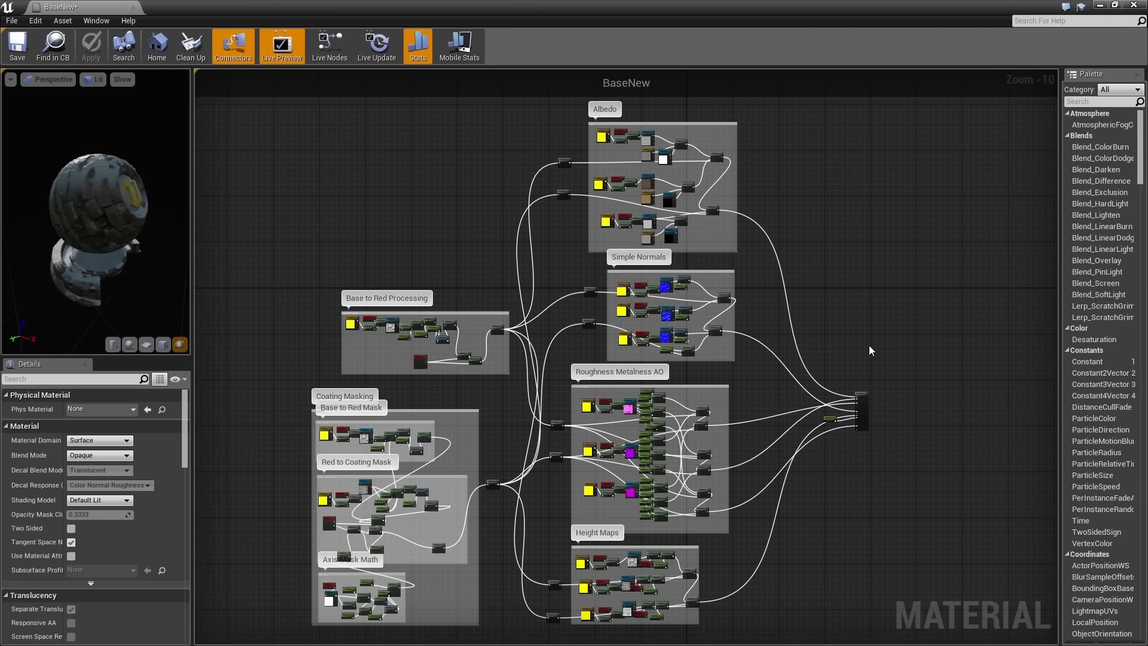
- In the BaseNew material's Albedo group, try feeding the coating Lerp into the final Lerp's B input, and reconnect Coating Albedo there instead
right_drag(852, 331, 856, 368)
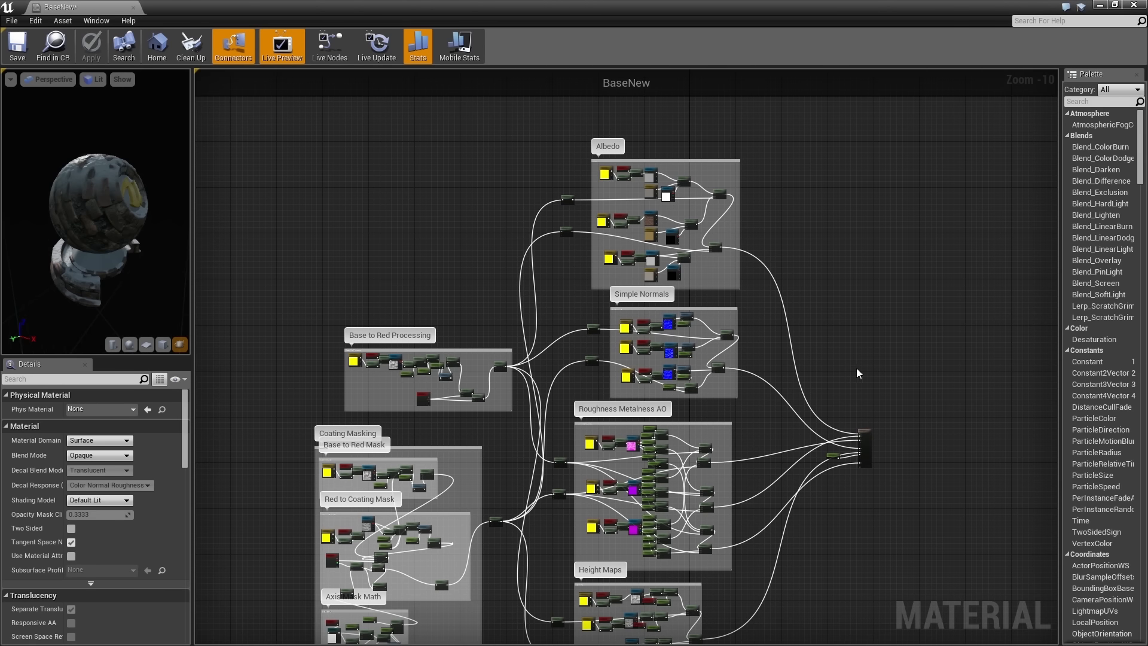
scroll(856, 368, up, 5)
right_drag(622, 282, 807, 598)
scroll(770, 572, up, 1)
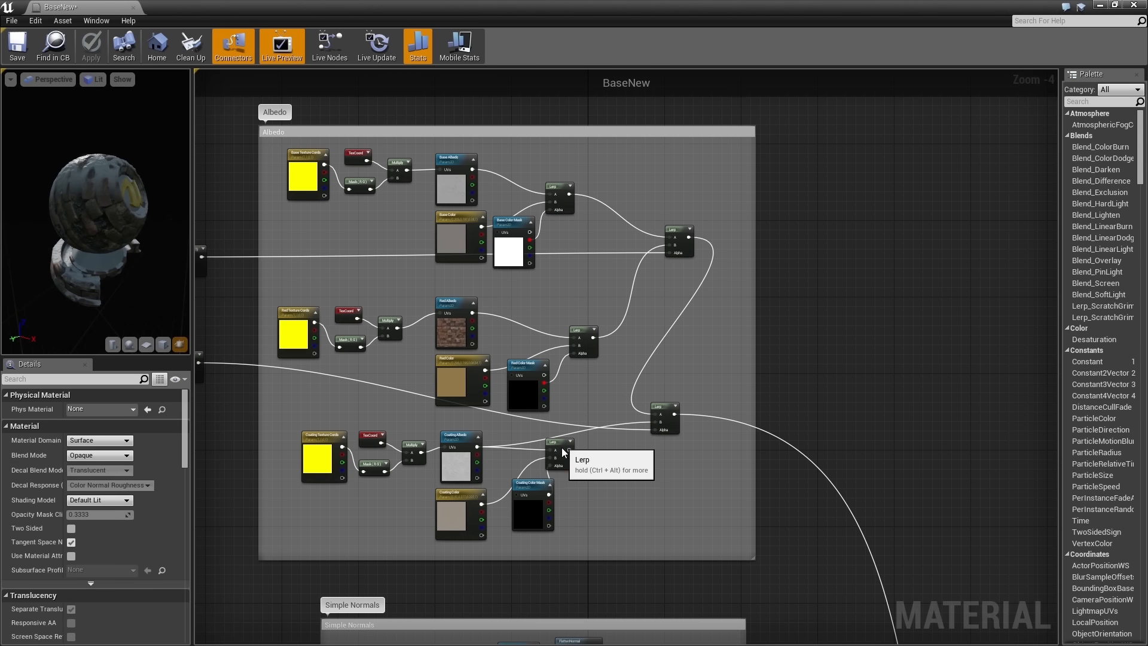
drag(553, 442, 568, 440)
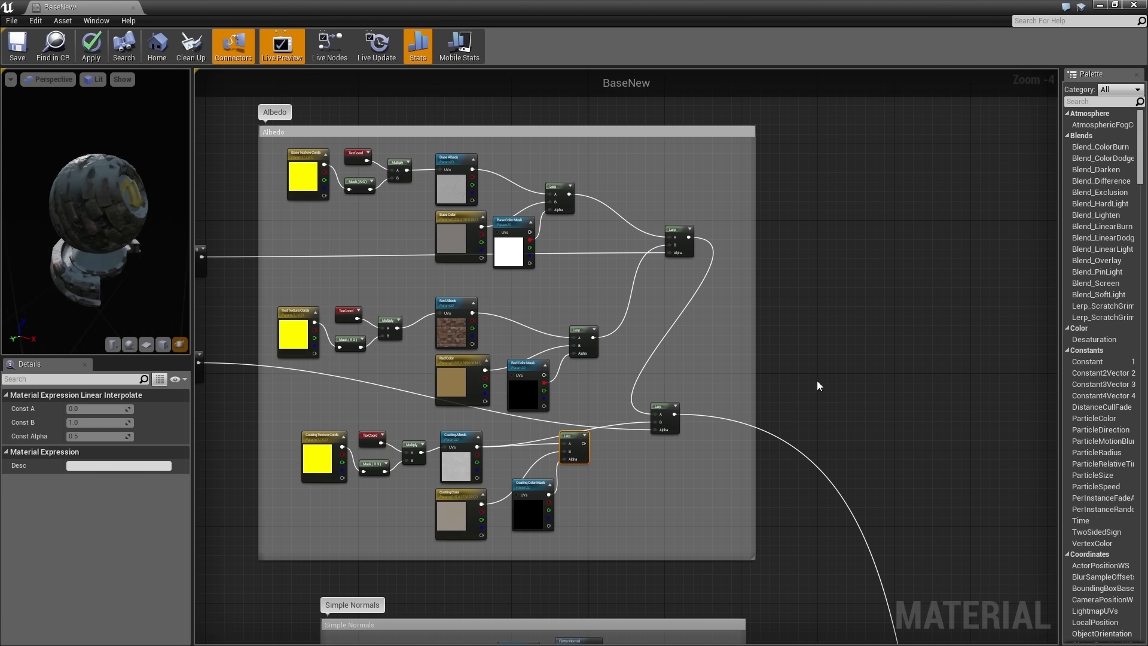
drag(583, 443, 655, 421)
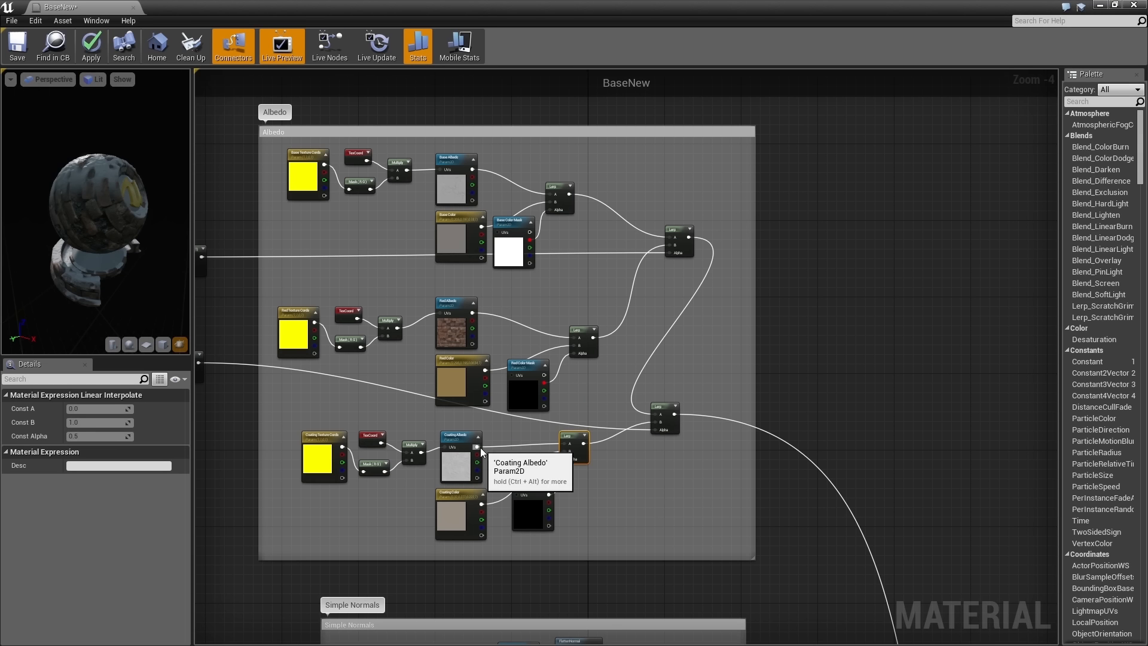
drag(477, 447, 656, 425)
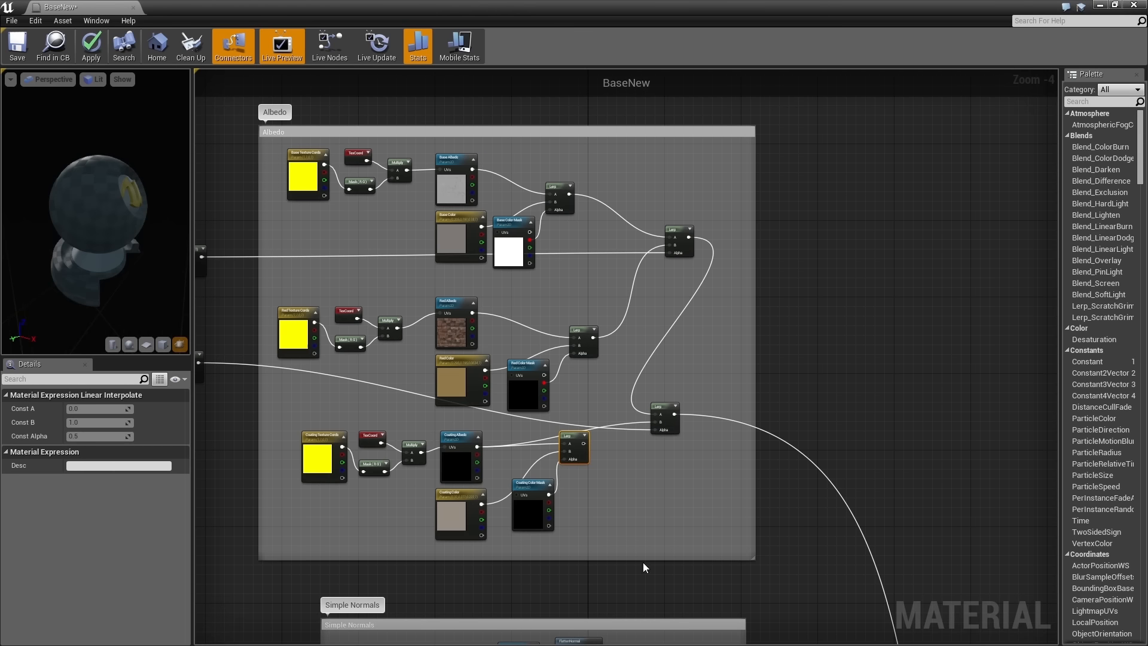
- Examine how the base, red and coating normals are flattened and blended in the Simple Normals group
right_drag(640, 547, 649, 281)
right_drag(678, 430, 677, 270)
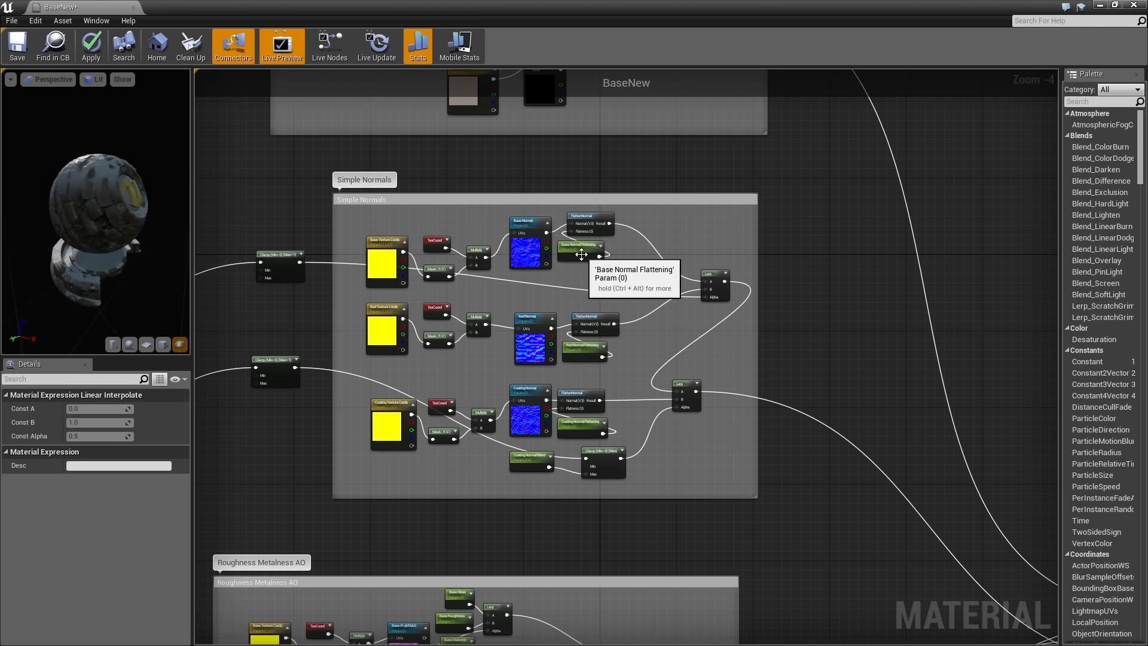
scroll(582, 254, up, 1)
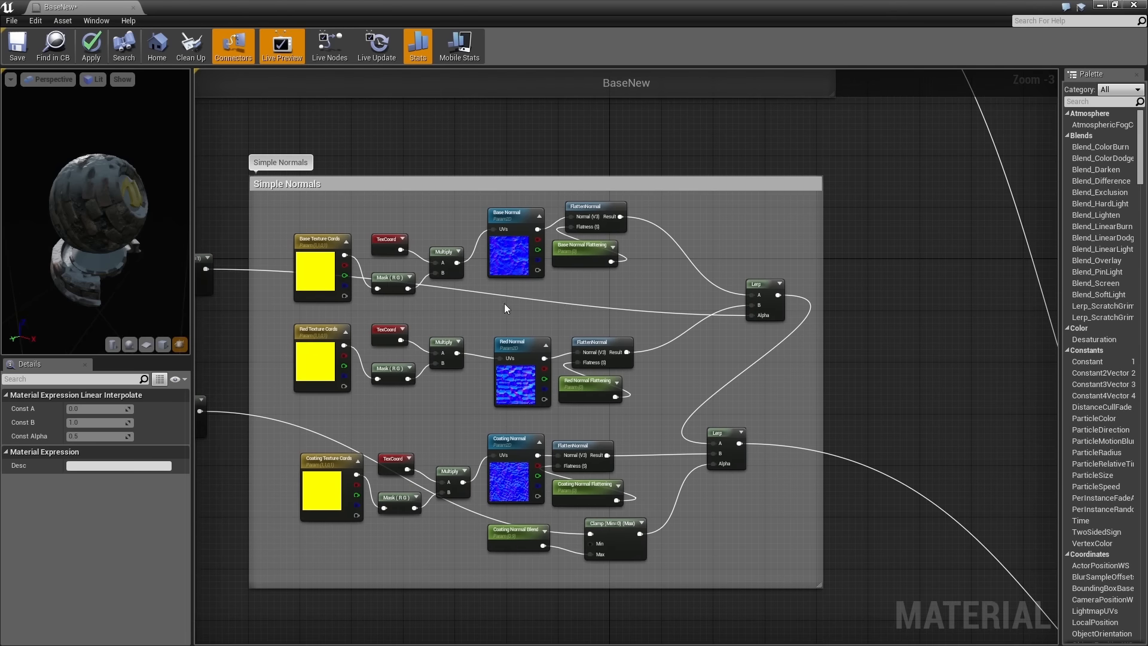
- Check the Base Texture Cords parameter in Simple Normals and open the Stone_S texture used by the Base rR gM bAO sample
click(307, 259)
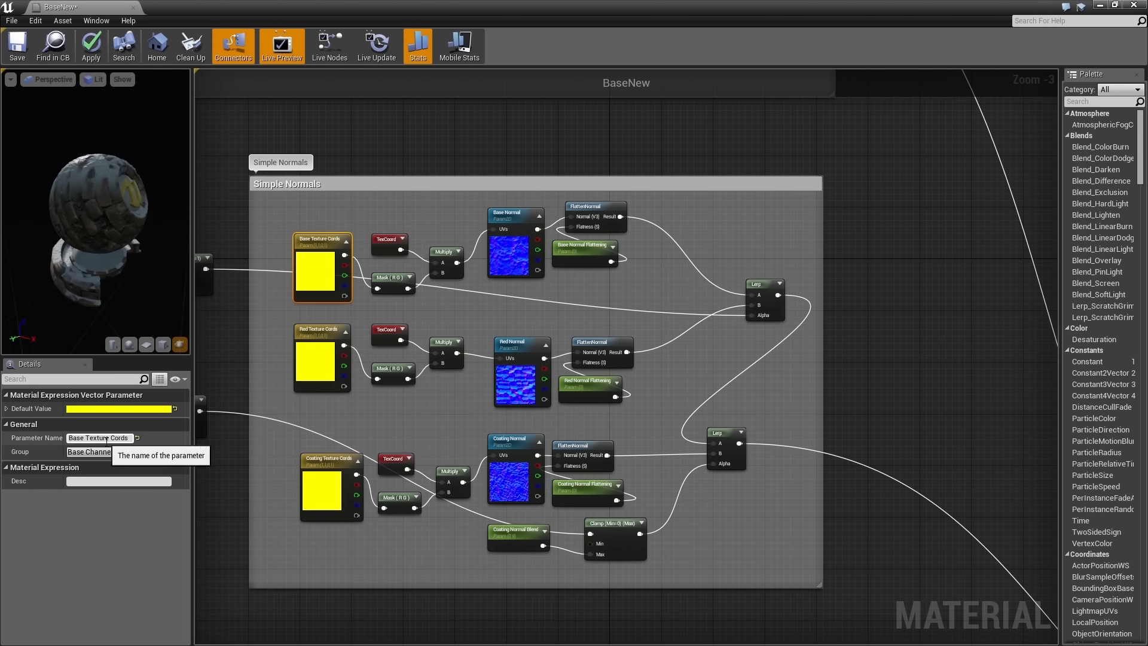
right_drag(448, 414, 428, 334)
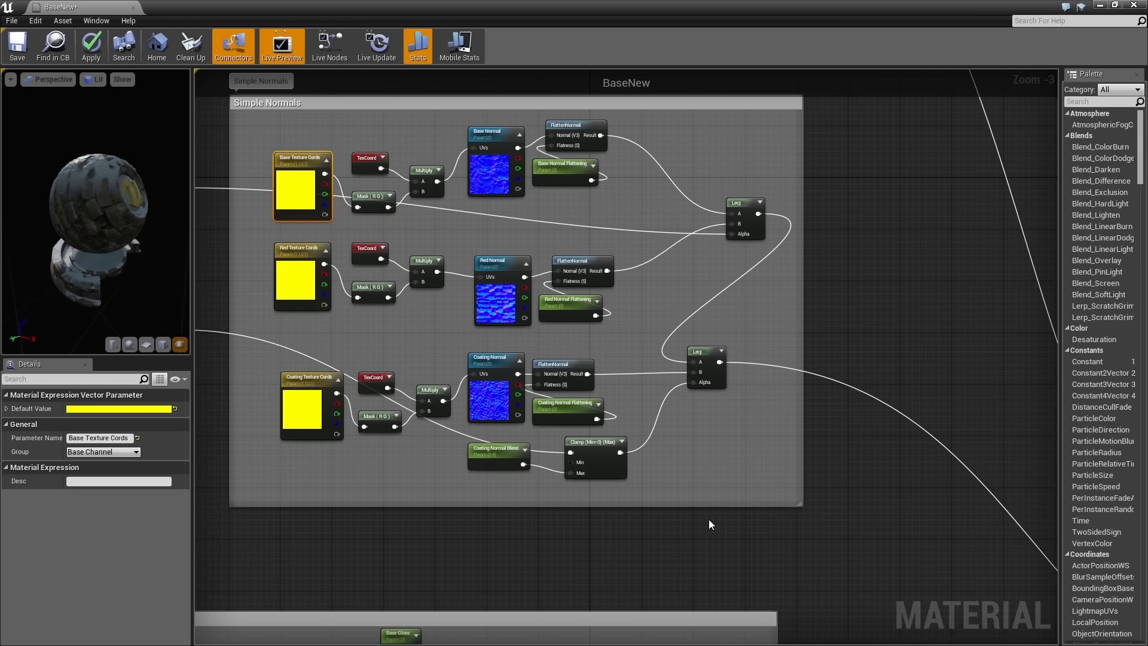
right_drag(694, 467, 751, 229)
right_drag(805, 198, 819, 175)
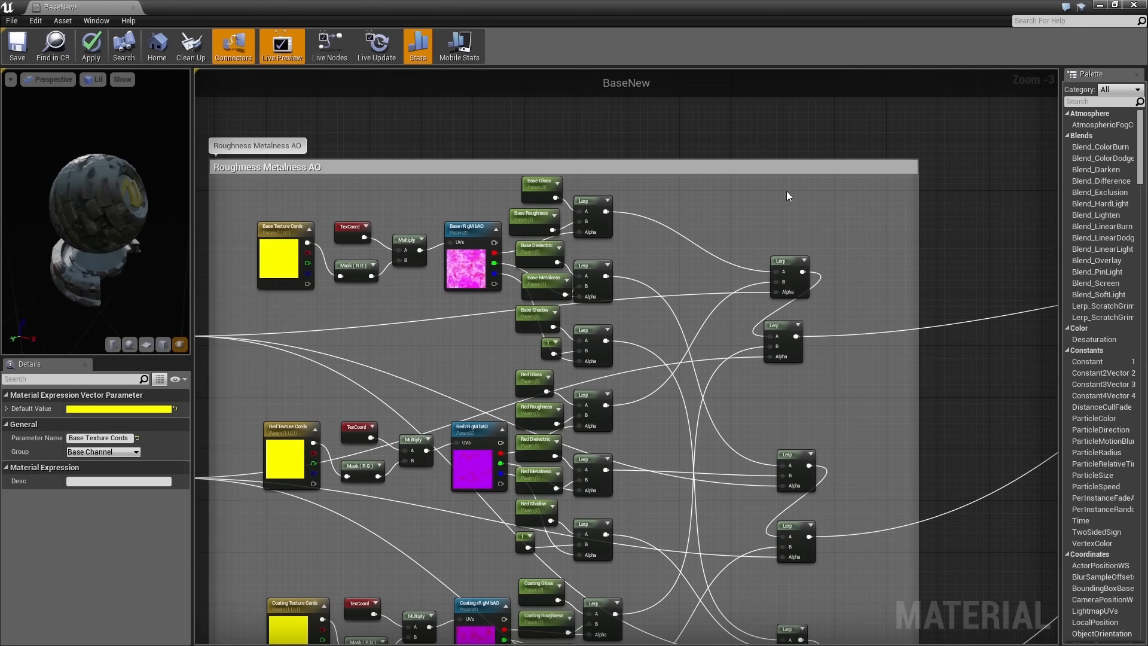
click(479, 252)
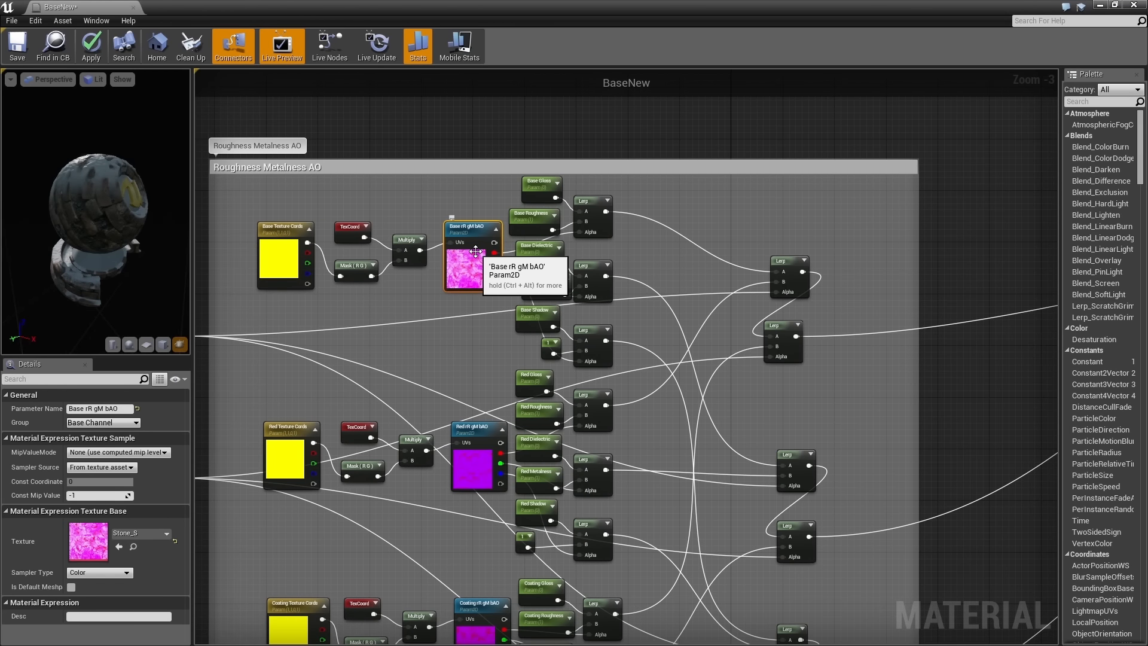
double_click(88, 541)
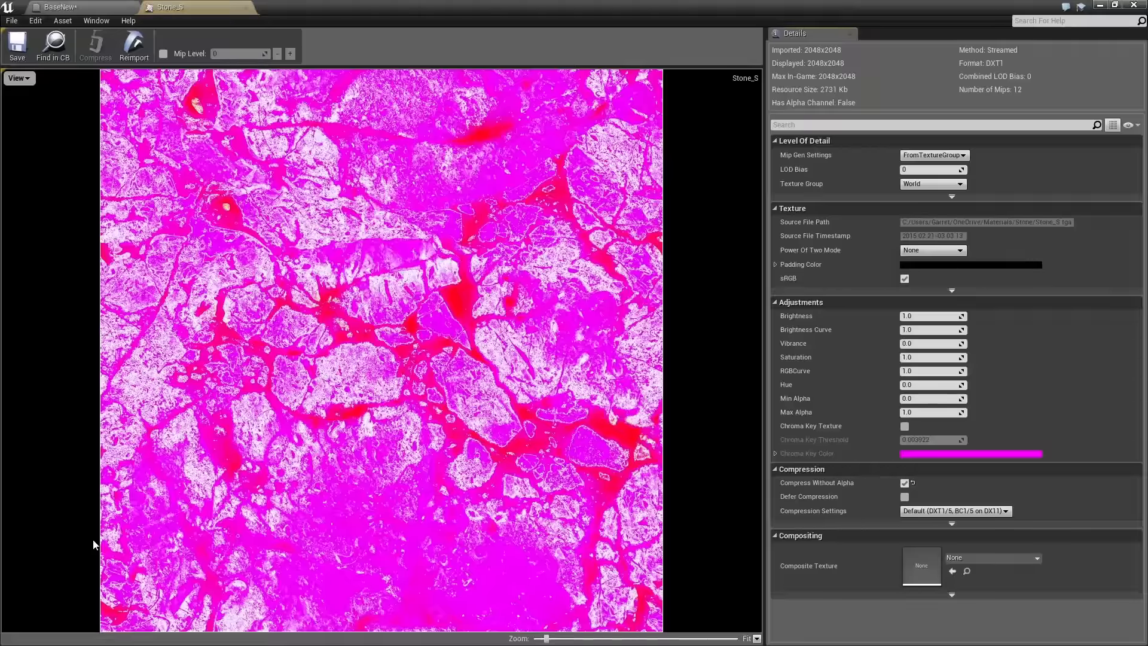
- View the Stone_S texture's red, green and blue channels one at a time, and close the texture
click(18, 77)
click(28, 111)
click(18, 78)
click(27, 129)
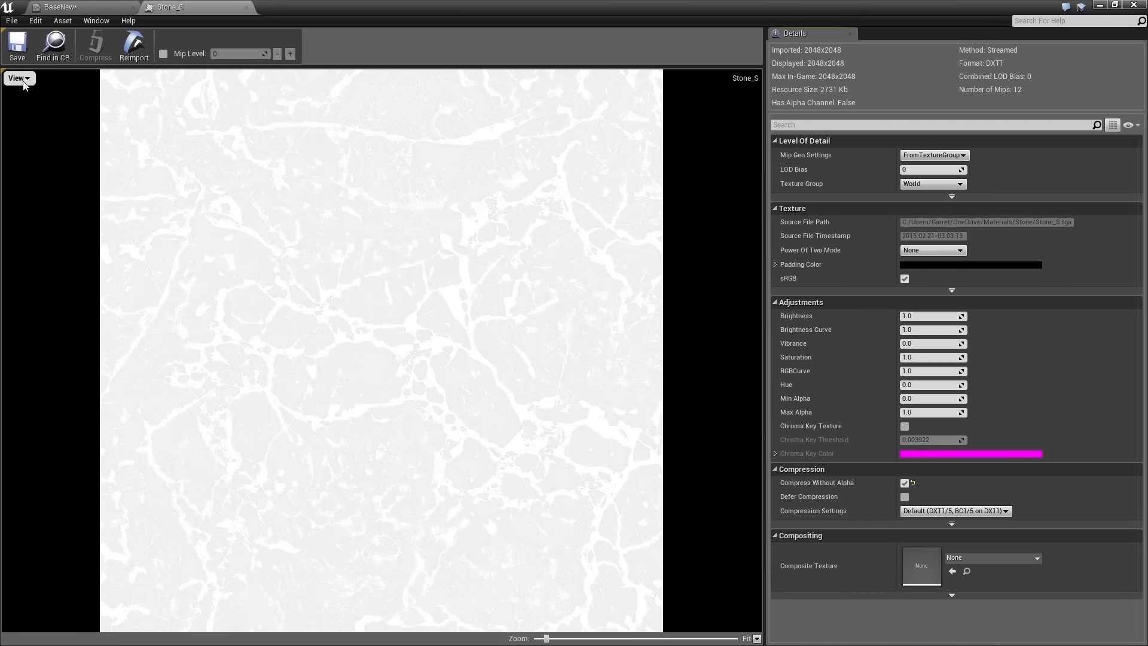
click(18, 77)
click(25, 113)
click(18, 78)
click(21, 112)
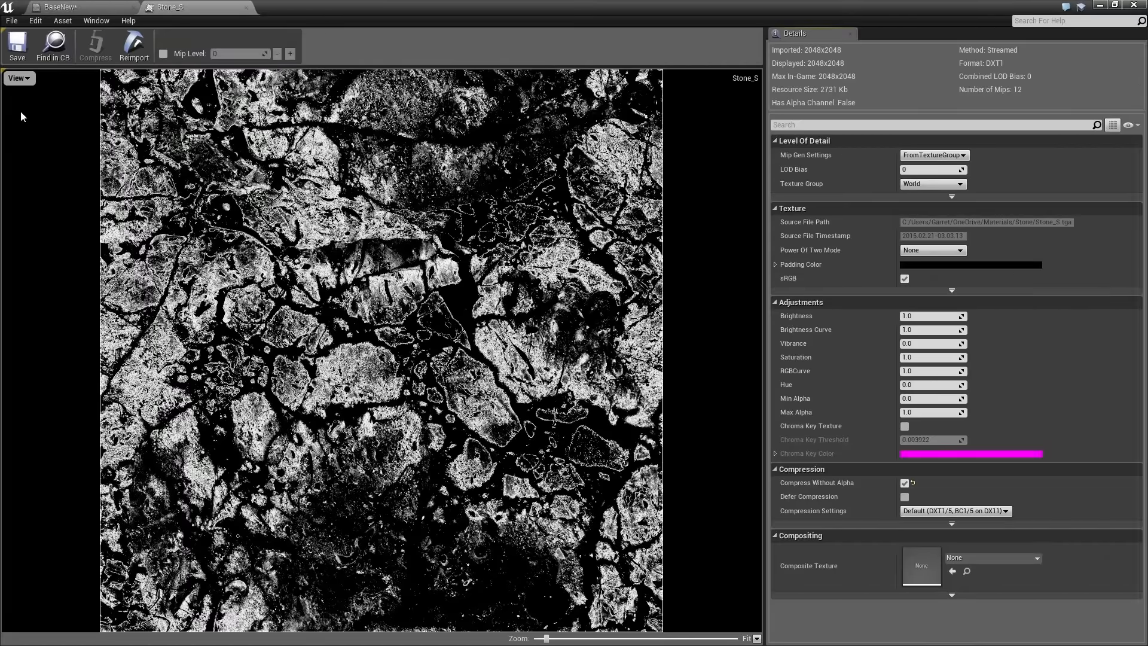
click(18, 78)
click(24, 114)
click(18, 78)
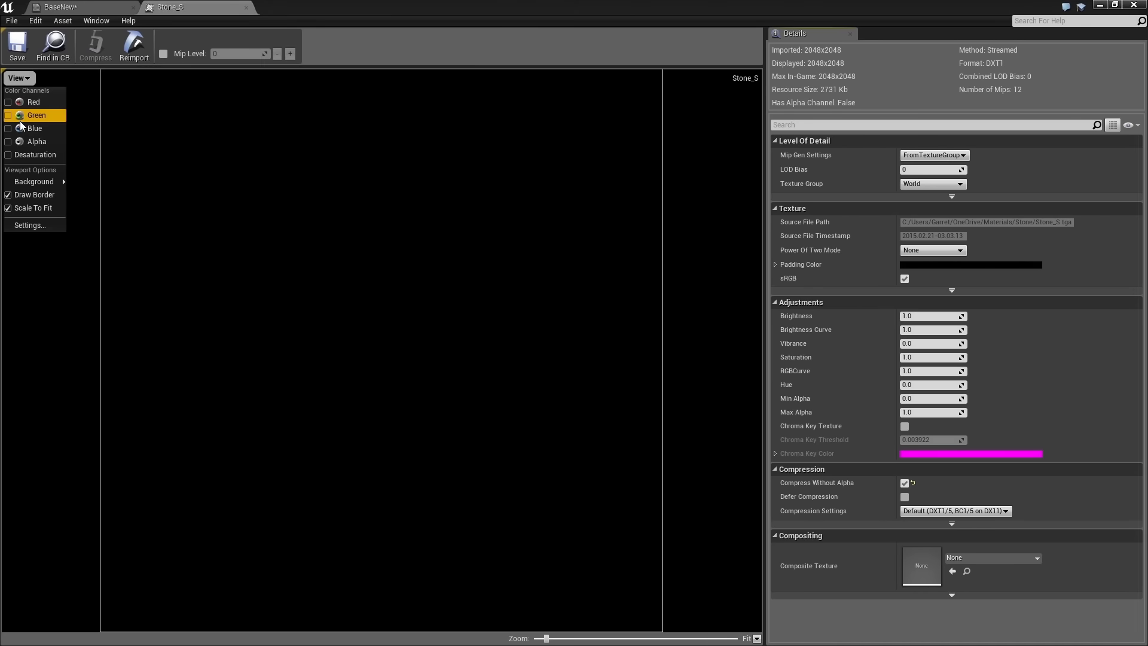
click(21, 126)
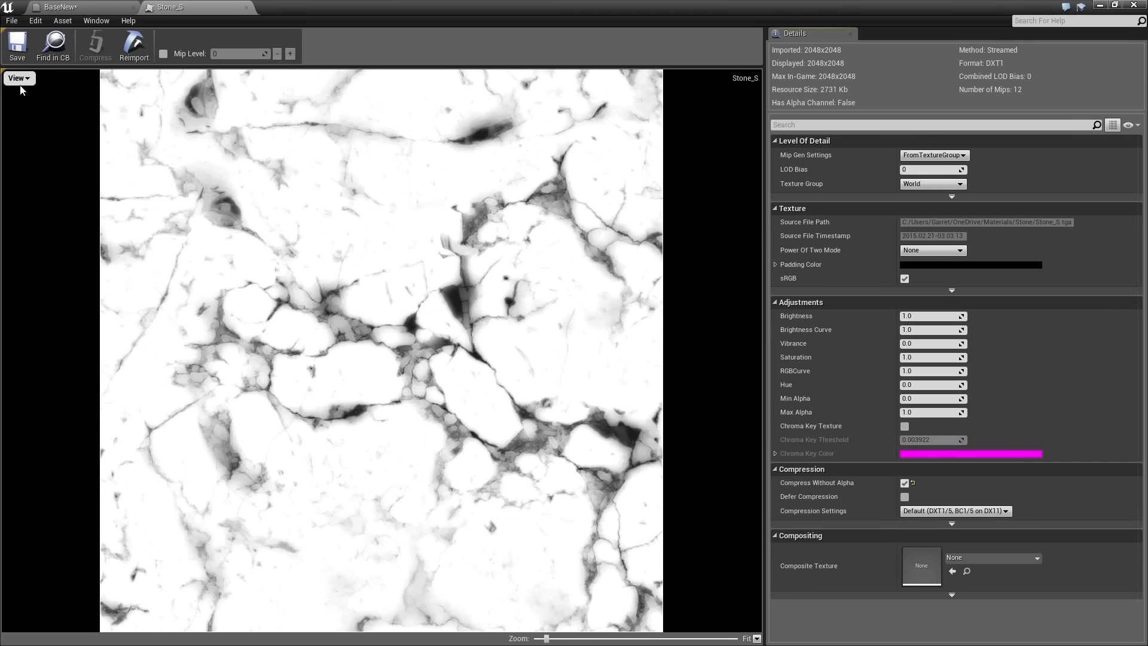
click(246, 8)
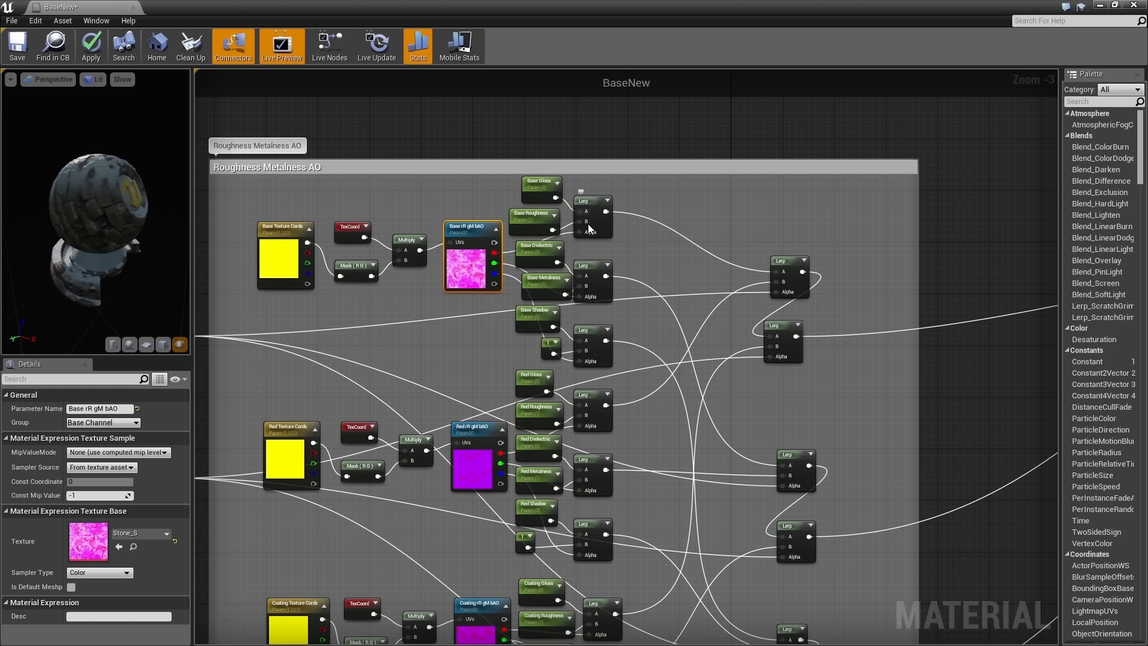
- Inspect the base AO Lerp and the Coating, Red and Base packed texture samples in the Roughness Metalness AO group
click(594, 338)
right_drag(668, 419, 661, 242)
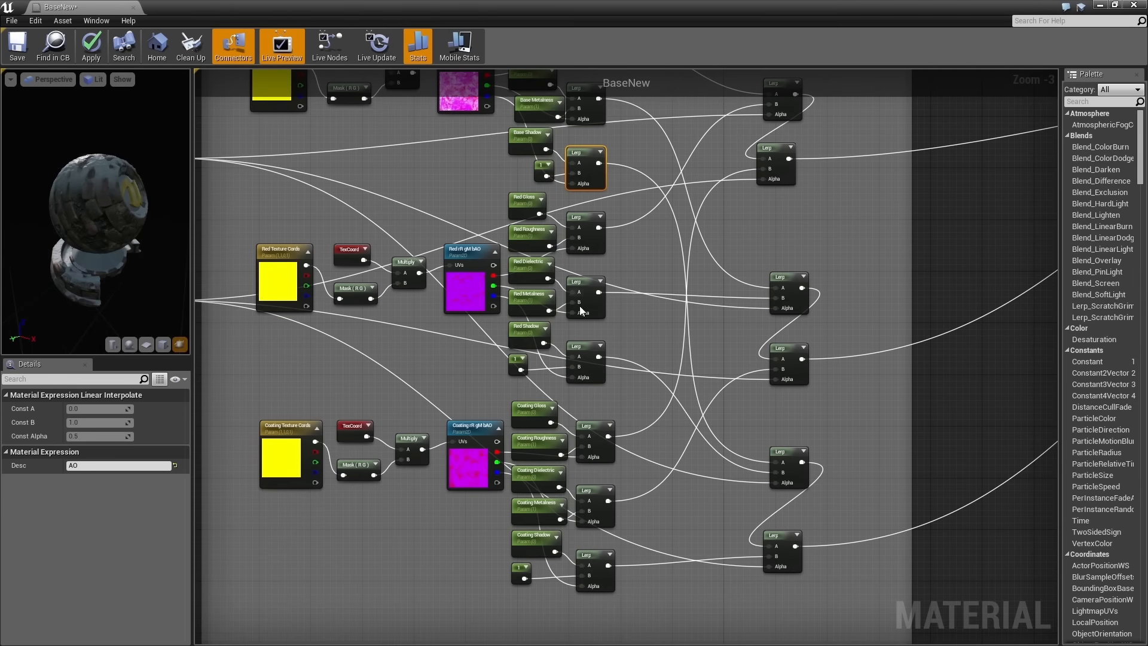
right_drag(619, 393, 613, 318)
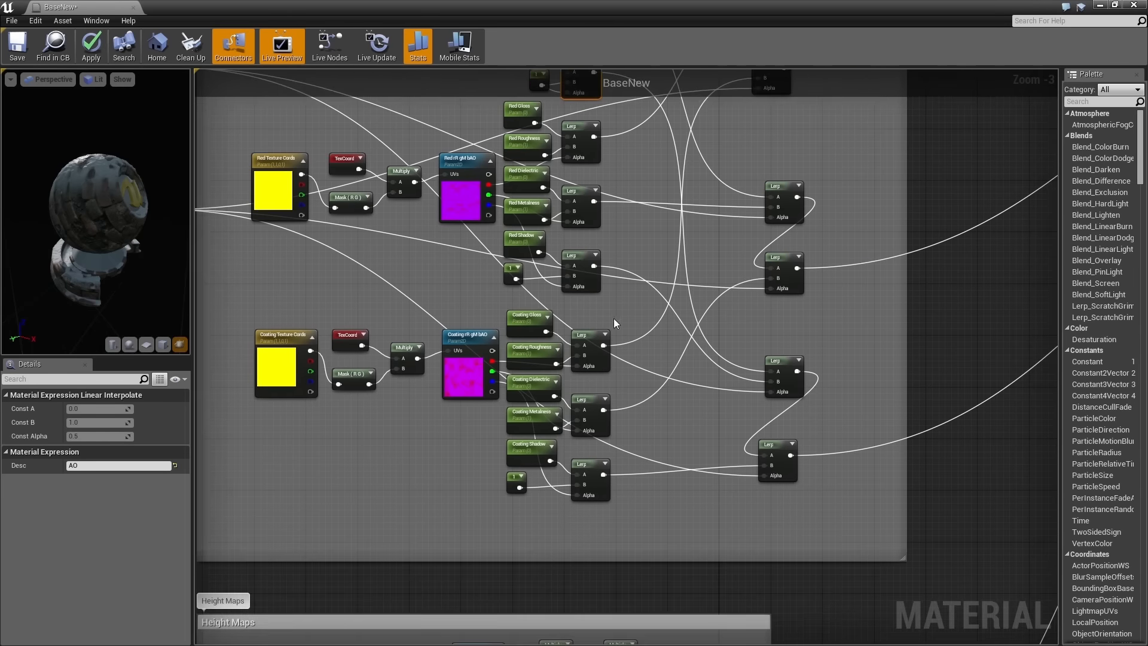
click(463, 345)
click(461, 183)
right_drag(459, 272, 444, 511)
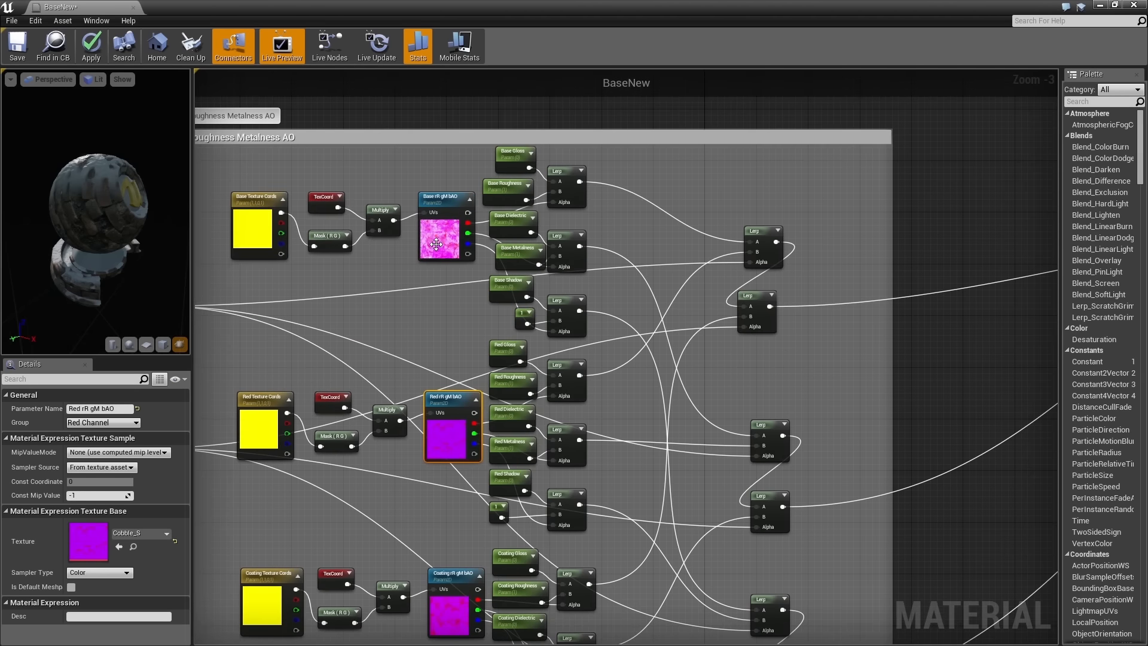
click(436, 244)
- Trace the final roughness, metalness and AO Lerps to their inputs on the BaseNew material output node
right_drag(635, 616, 296, 514)
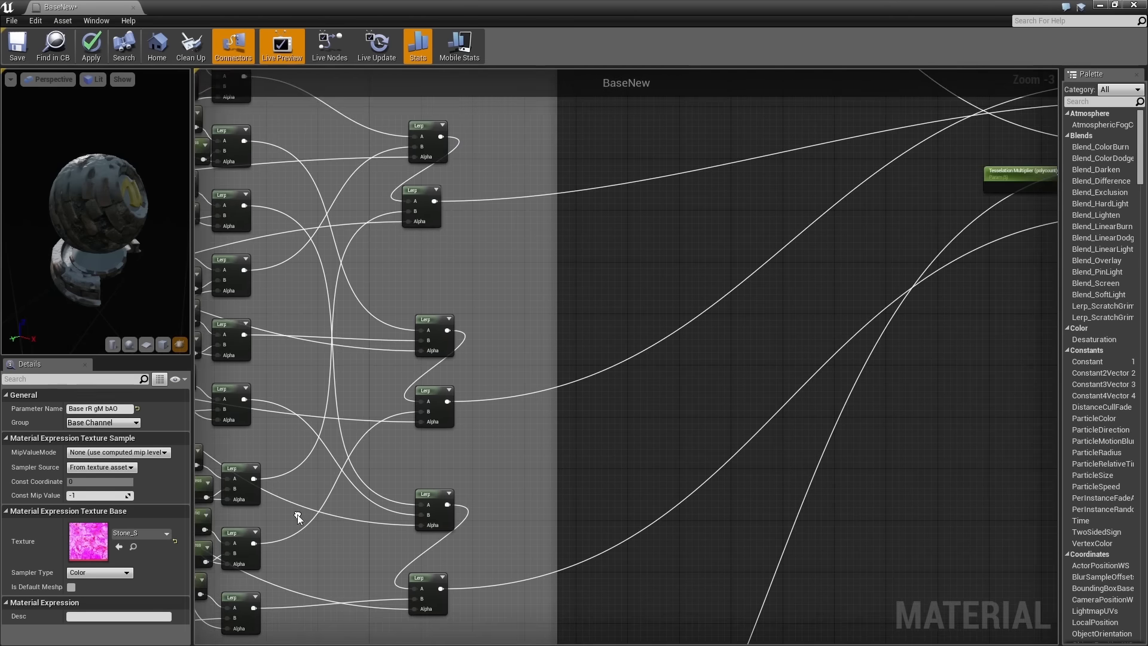
scroll(637, 454, down, 1)
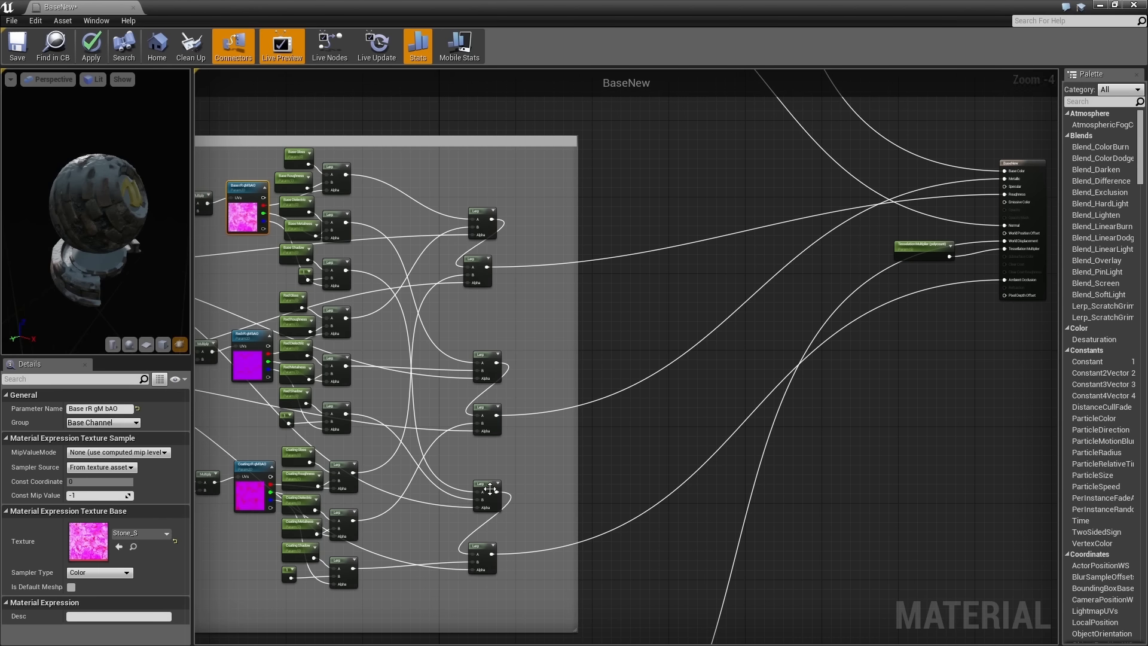
right_drag(669, 394, 655, 401)
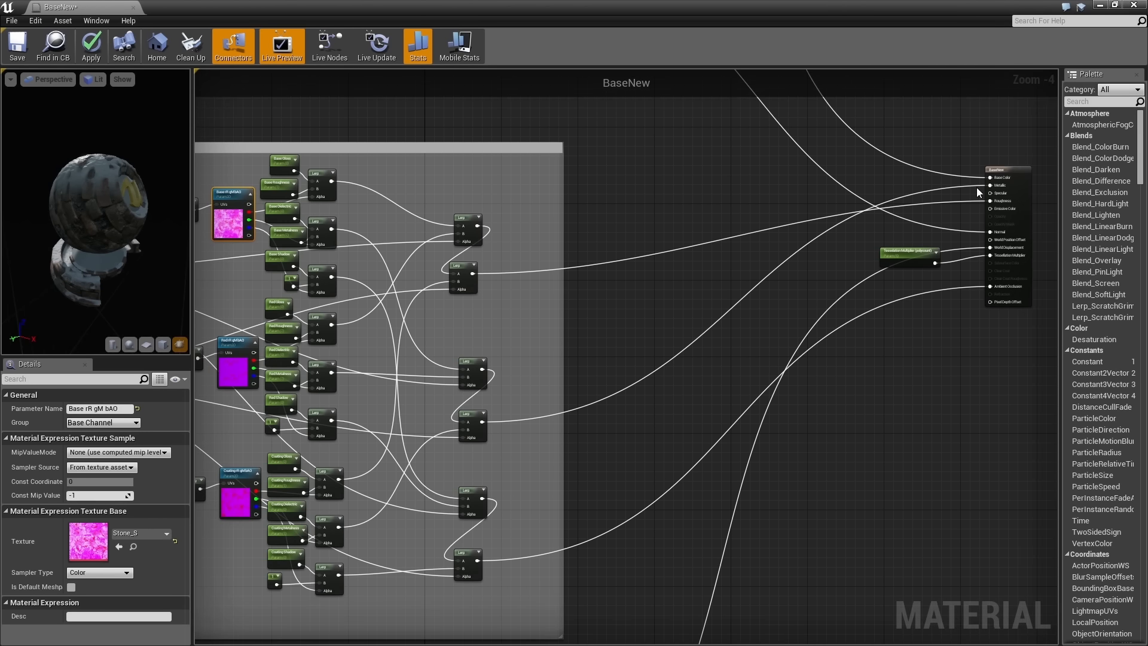
- Inspect the Clamp nodes that pass the Base to Red and Red to Coating masks into the blending groups
right_drag(579, 365, 1036, 321)
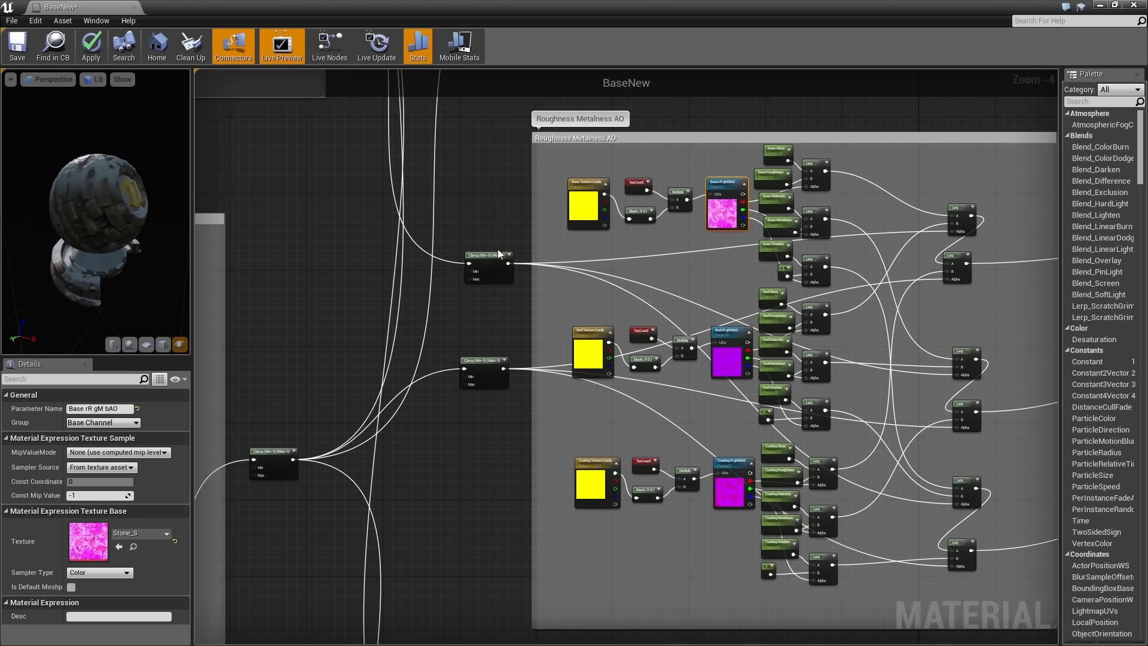
click(497, 255)
click(483, 361)
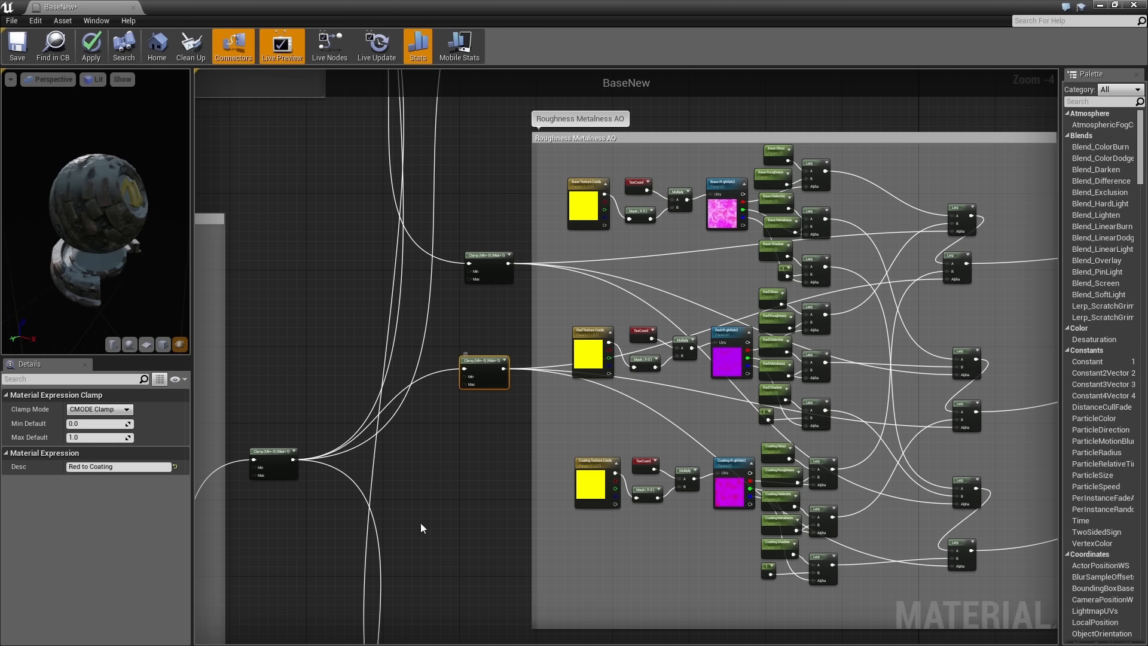
right_drag(421, 522, 579, 362)
click(487, 271)
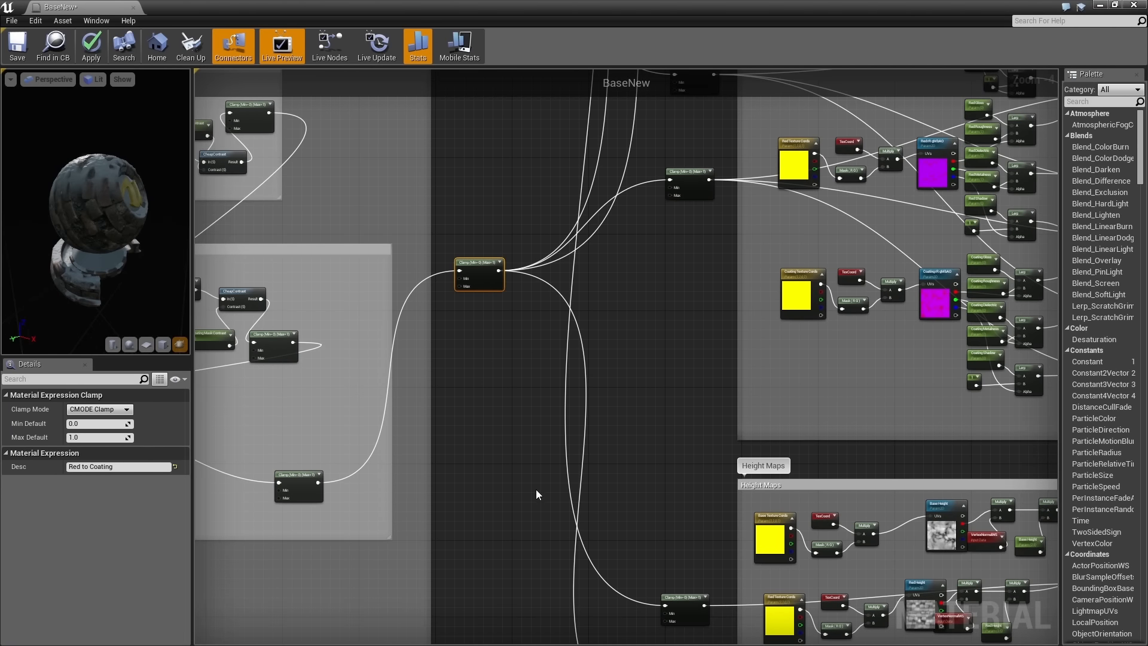
right_drag(548, 269, 531, 582)
right_drag(526, 247, 506, 411)
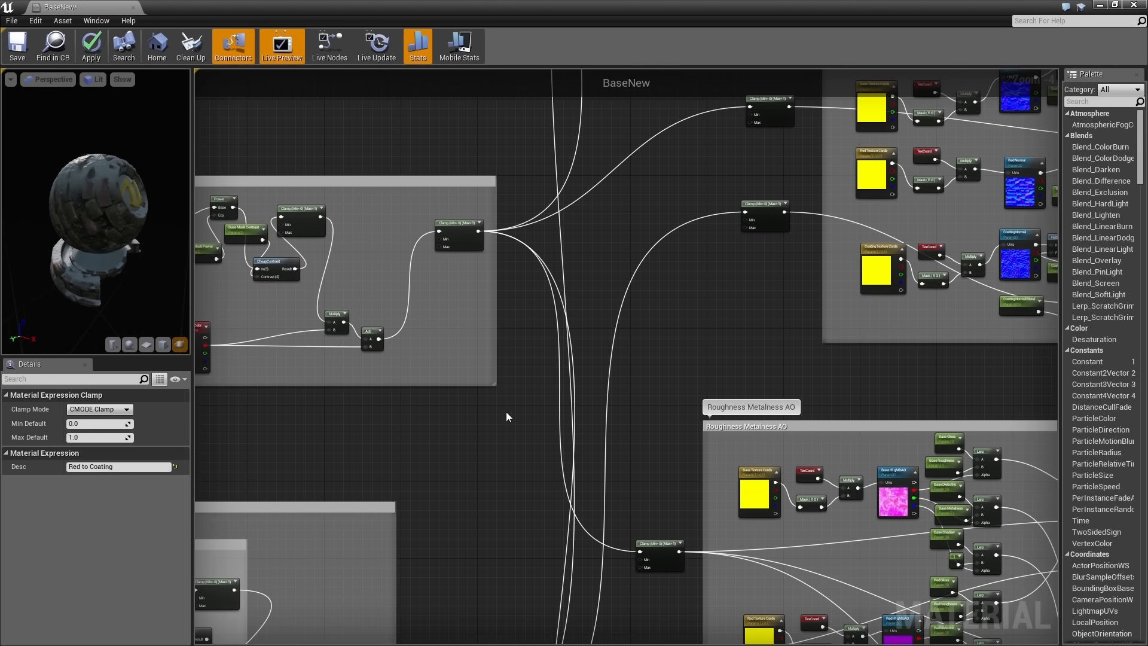
click(459, 234)
- Examine the Vertex Color, Base Texture Cords, Base Height and 1-x nodes in the Base to Red Processing group
mouse_move(569, 321)
right_down()
mouse_move(513, 447)
mouse_move(501, 640)
right_up()
mouse_move(580, 352)
right_down()
mouse_move(528, 513)
mouse_move(446, 400)
mouse_move(559, 428)
mouse_move(546, 448)
mouse_move(550, 431)
mouse_move(700, 370)
mouse_move(715, 400)
mouse_move(790, 407)
right_up()
scroll(402, 302, up, 1)
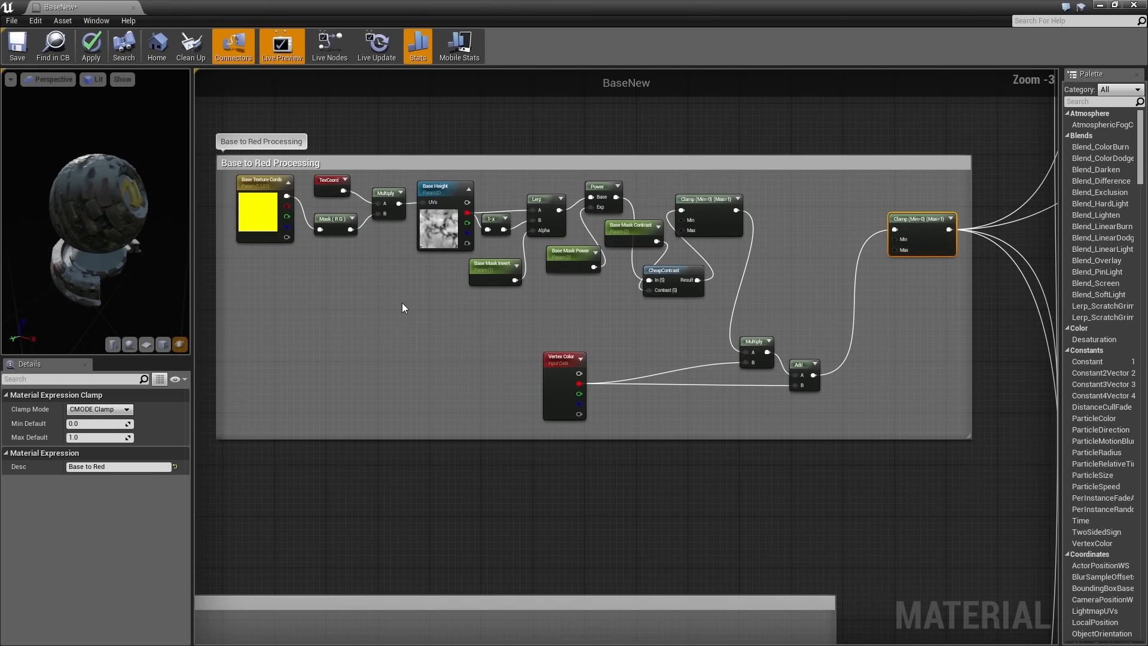
right_drag(458, 323, 446, 345)
click(561, 402)
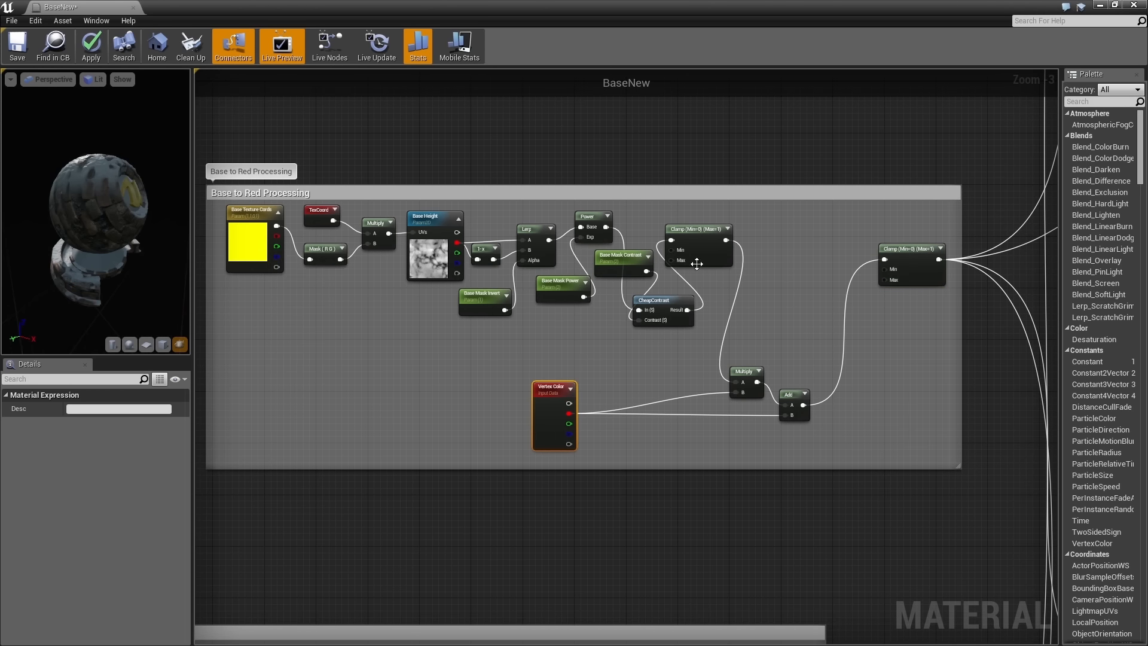
click(242, 231)
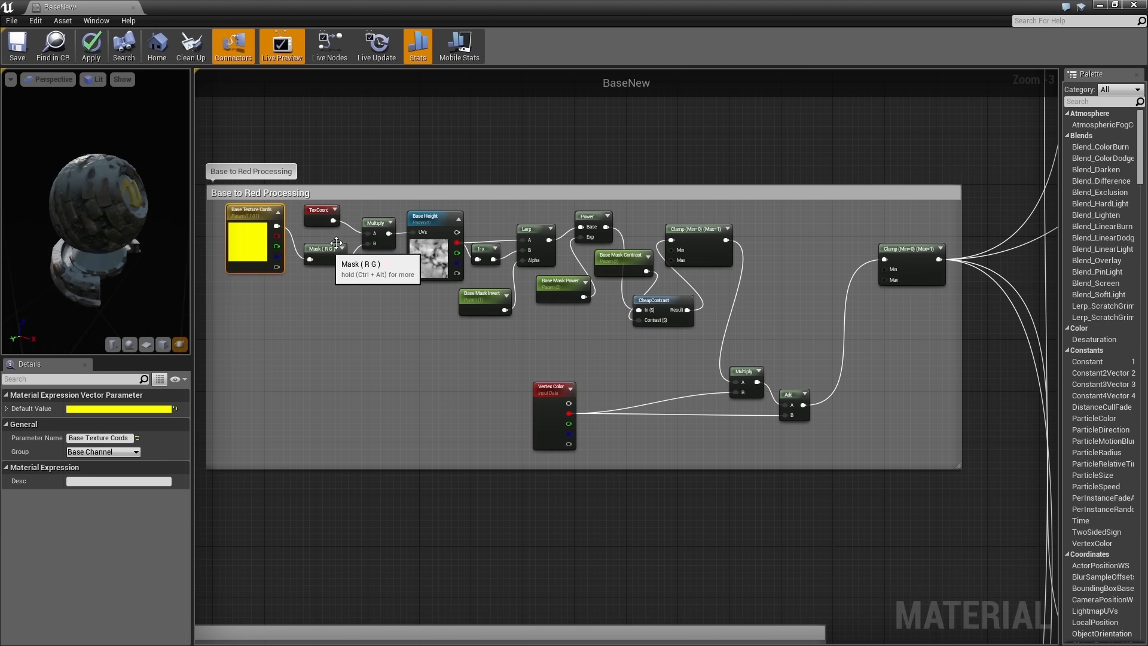
click(421, 239)
click(486, 254)
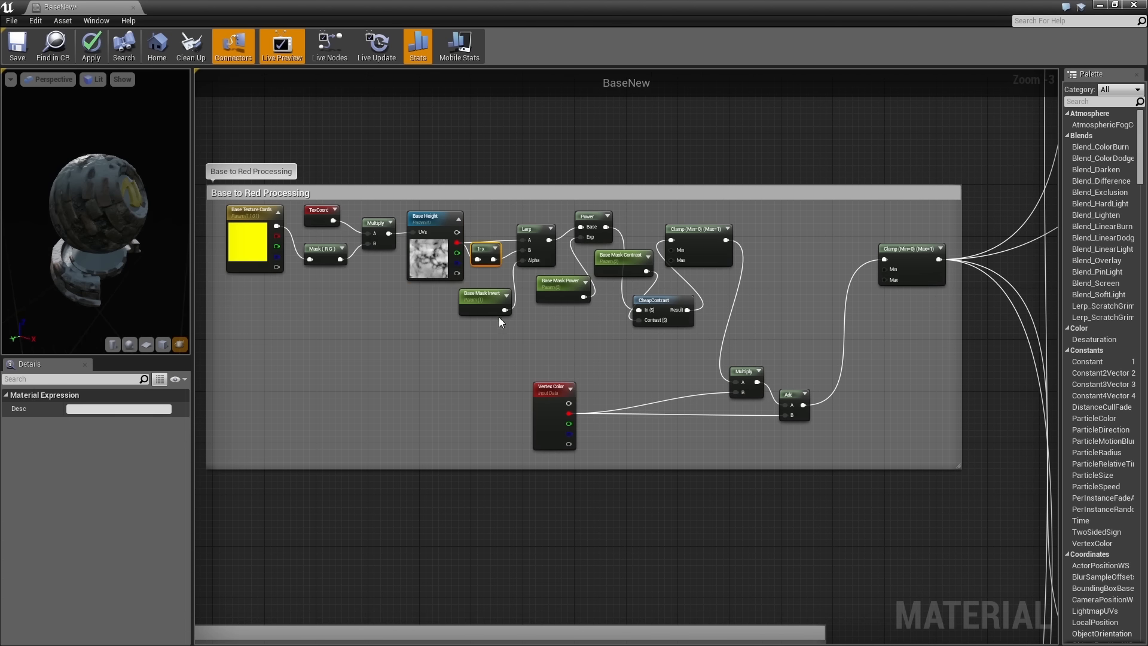
- Preview the mask Lerp with Base Mask Invert at 0, and set the parameter back to 1
click(536, 231)
right_click(536, 231)
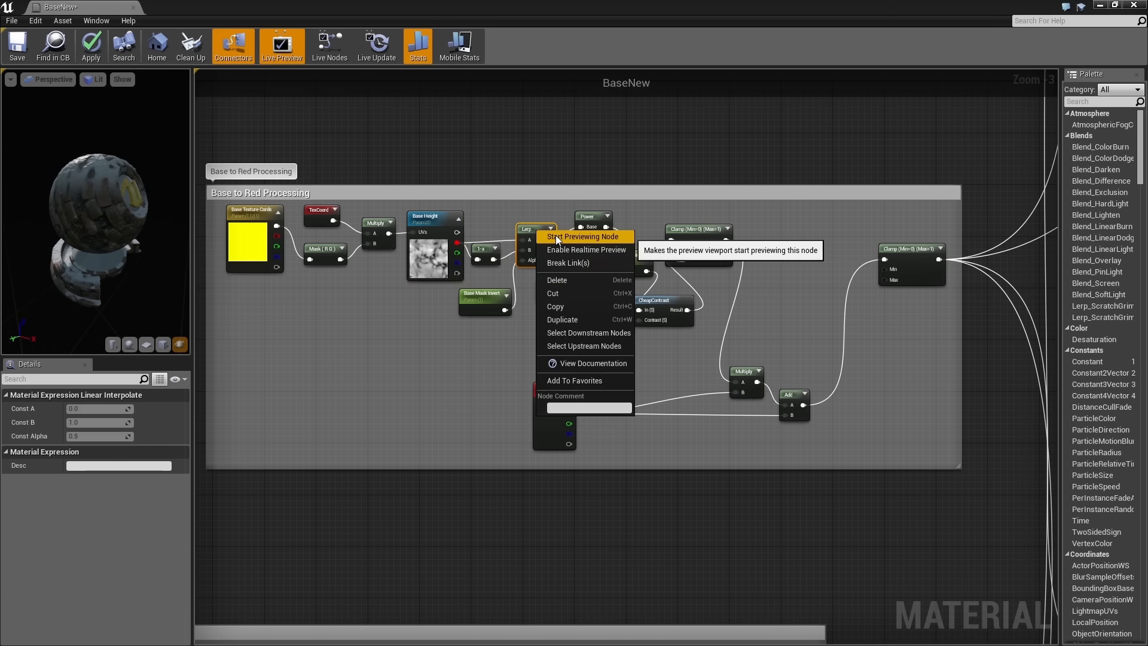
click(554, 235)
click(493, 294)
click(83, 409)
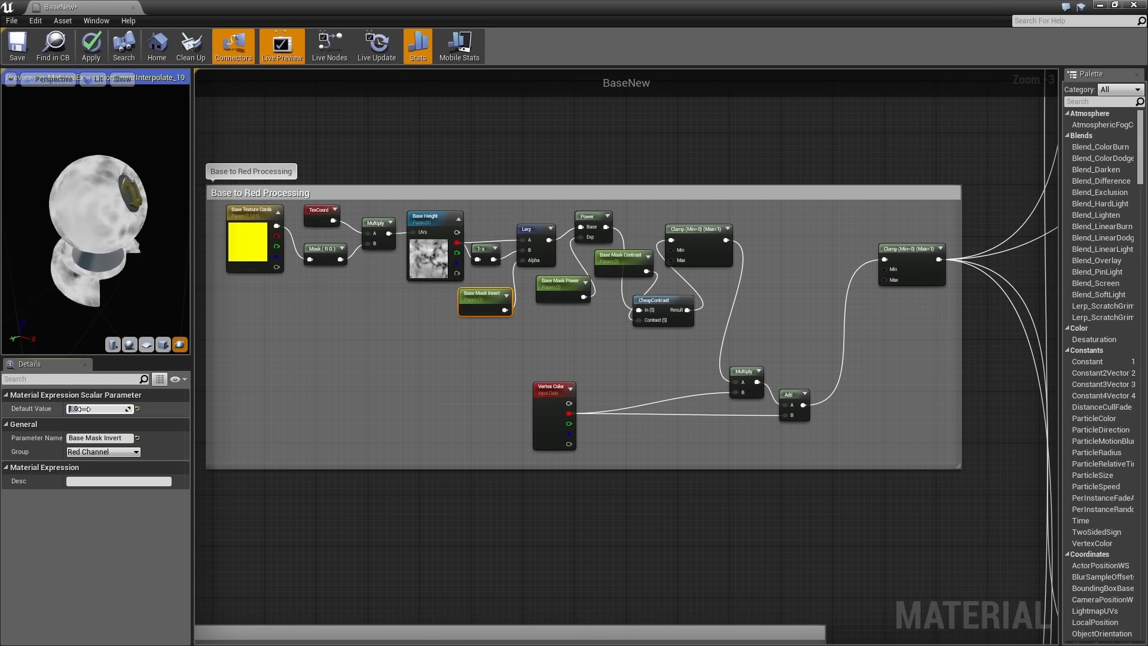
text(0)
key(Return)
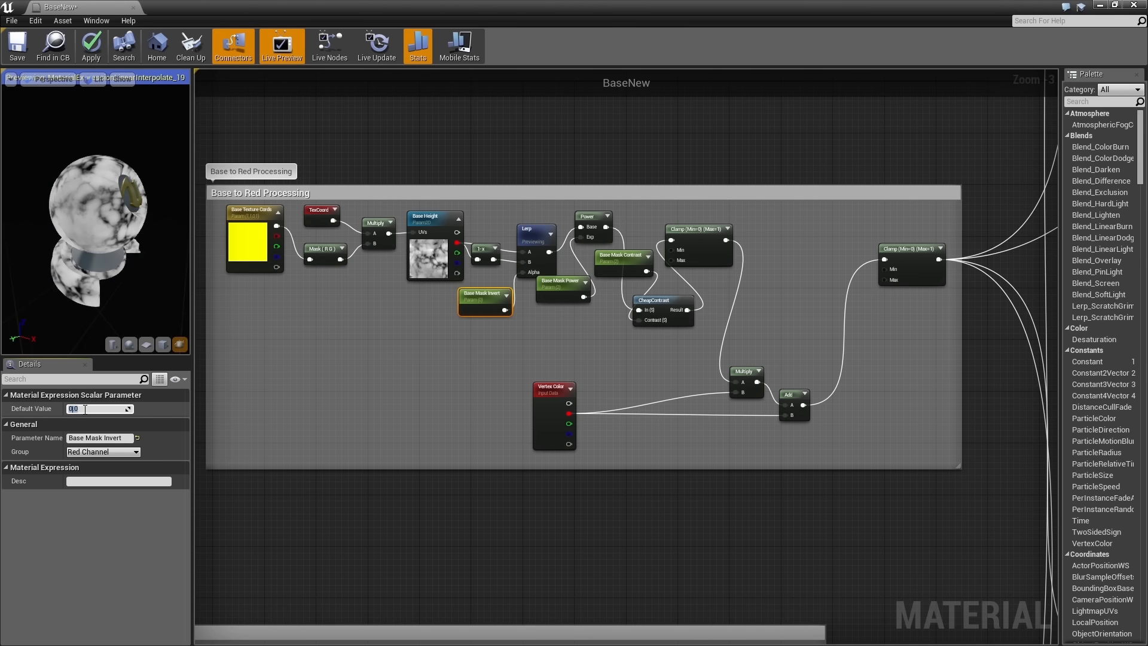
text(1)
key(Return)
click(332, 363)
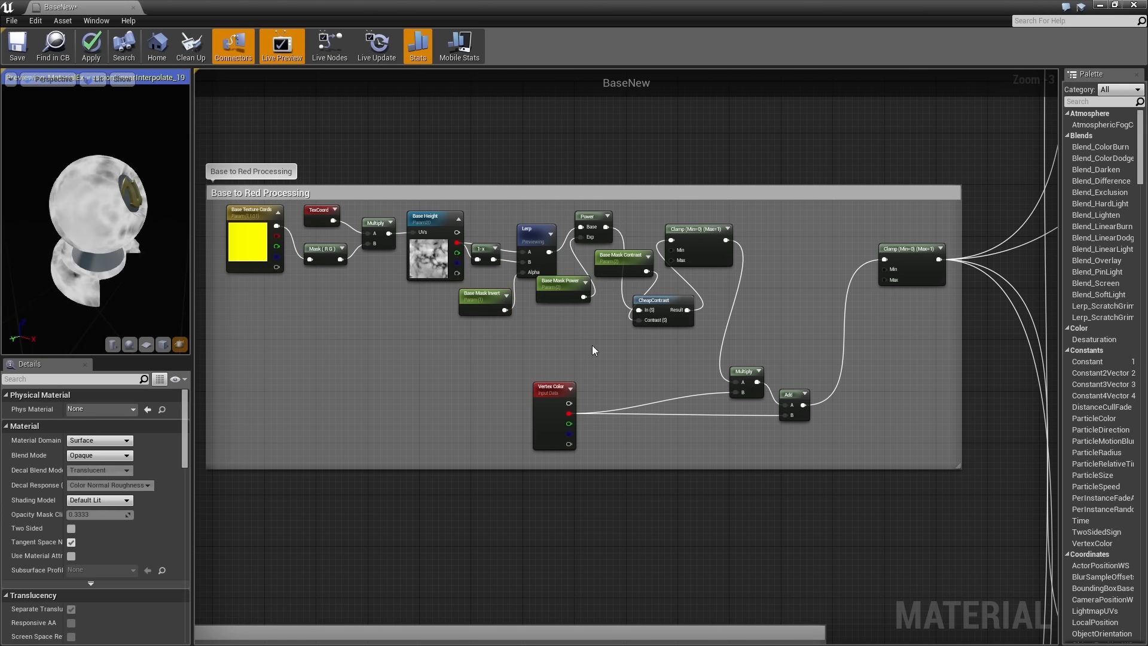
- Preview the Power node with Base Mask Power at 3, set the parameter to 2 and stop the preview
right_click(595, 216)
click(613, 223)
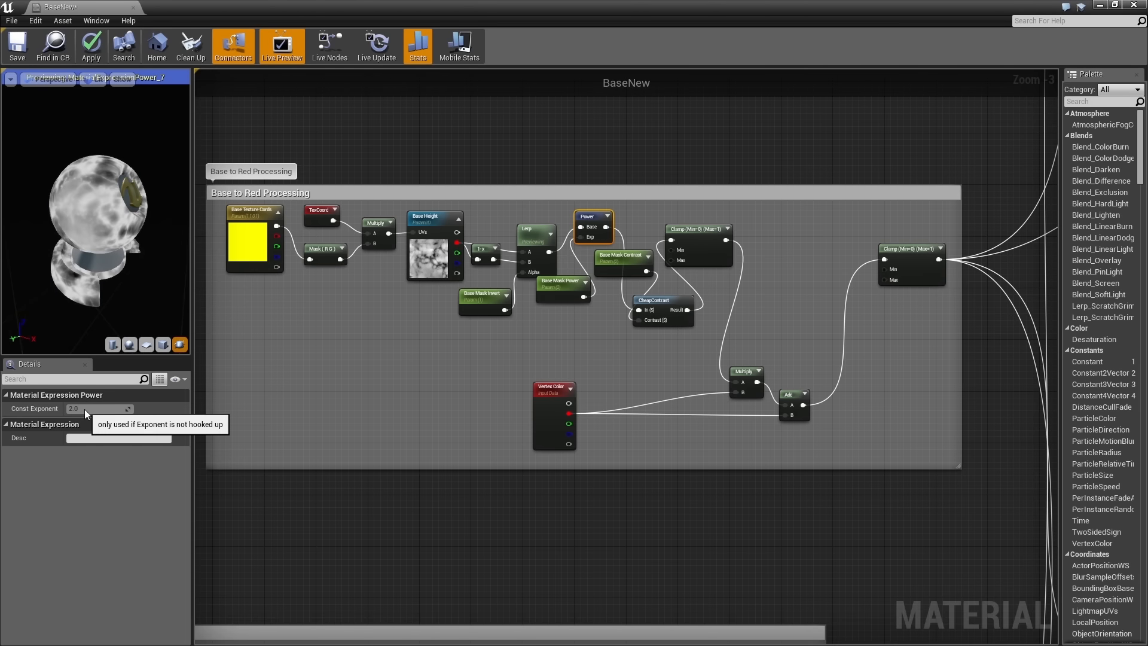
click(560, 282)
click(82, 412)
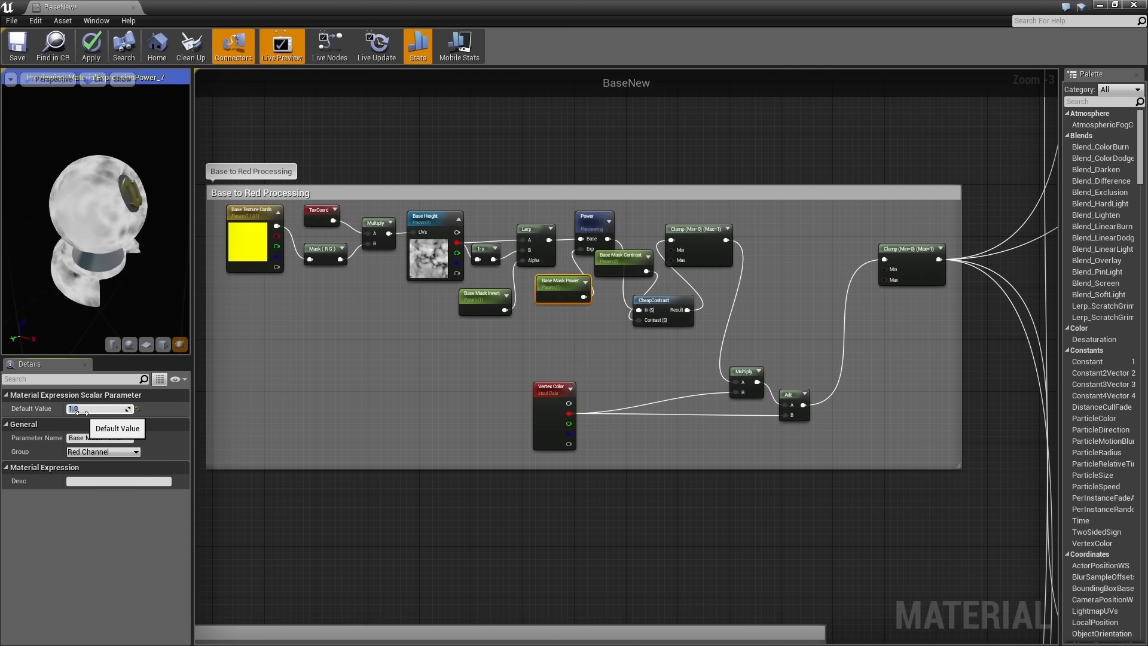
text(3)
key(Return)
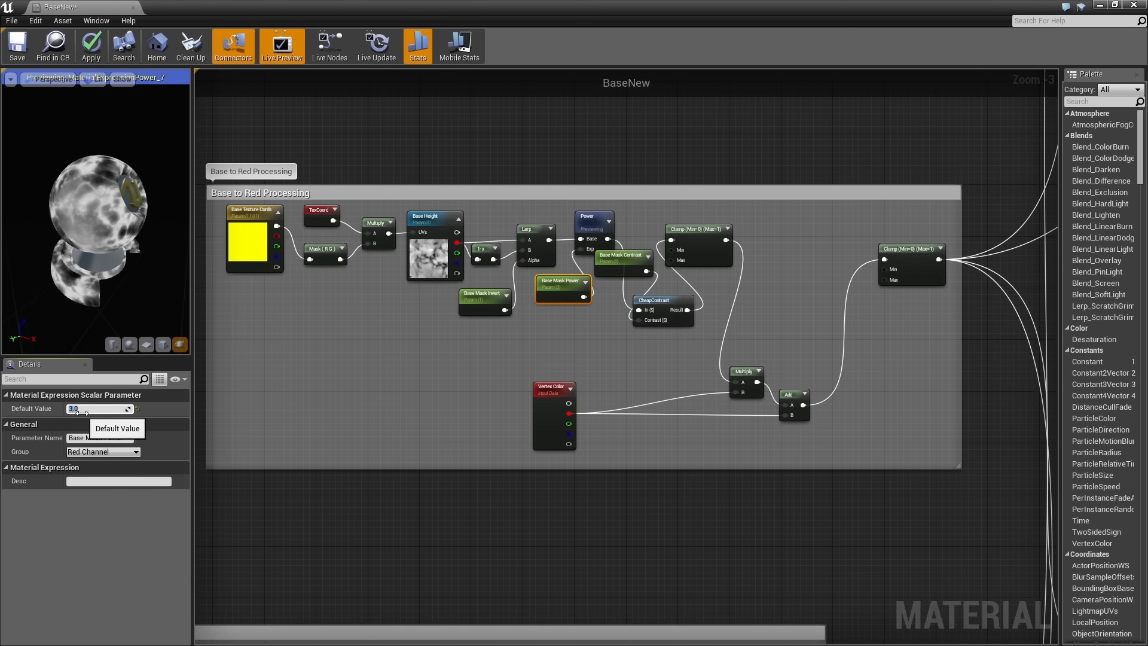
text(2)
key(Return)
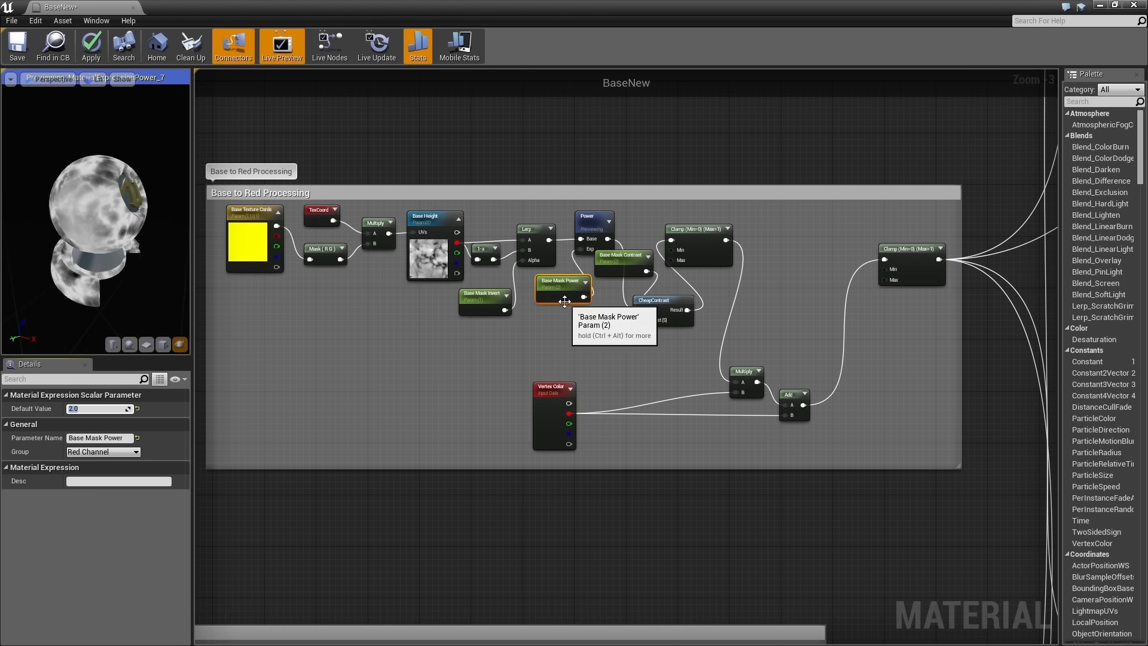
right_click(558, 292)
right_click(603, 230)
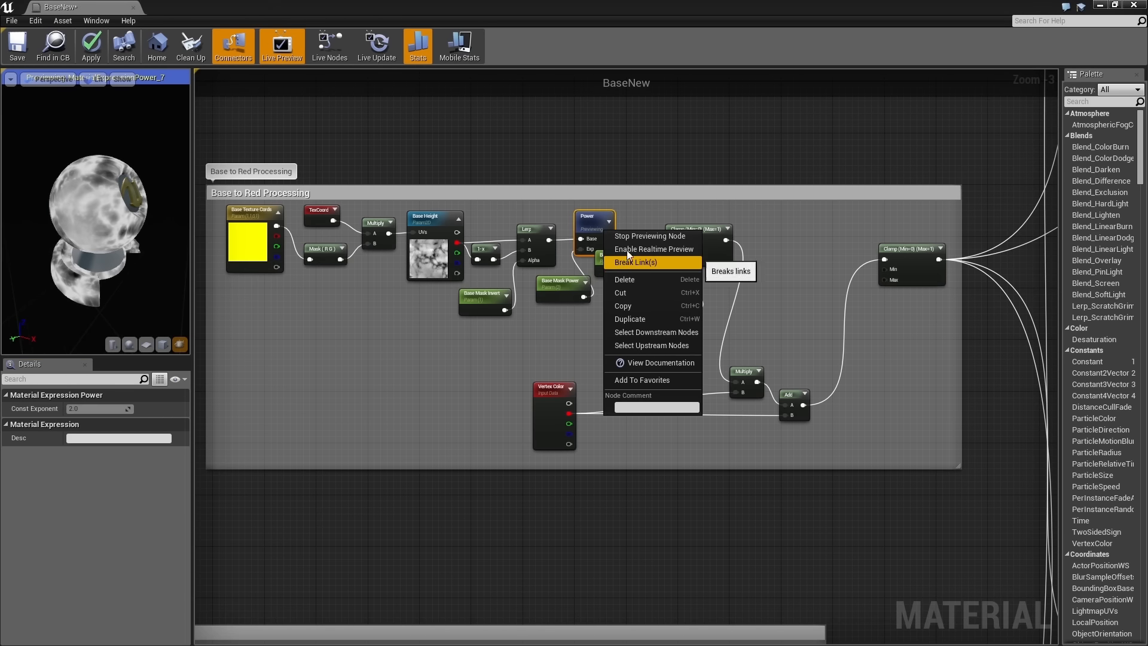
click(625, 236)
- Stop previewing the Power node, select the Base Mask Contrast parameter, and preview the Clamp node fed by CheapContrast
click(626, 324)
drag(630, 267, 636, 275)
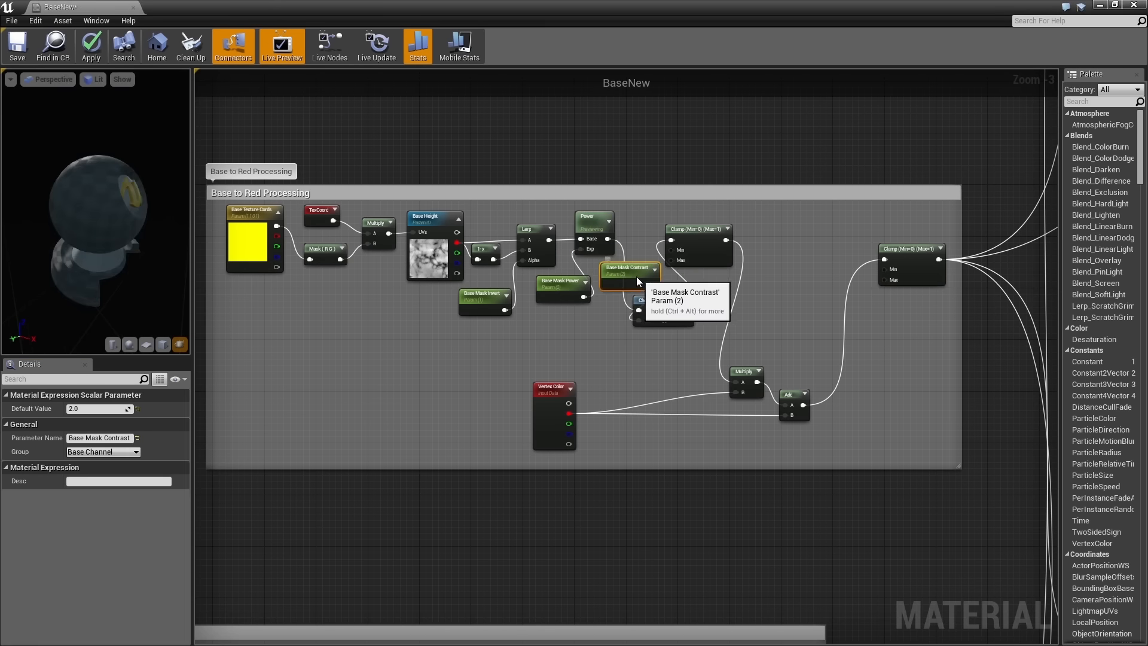
right_click(694, 241)
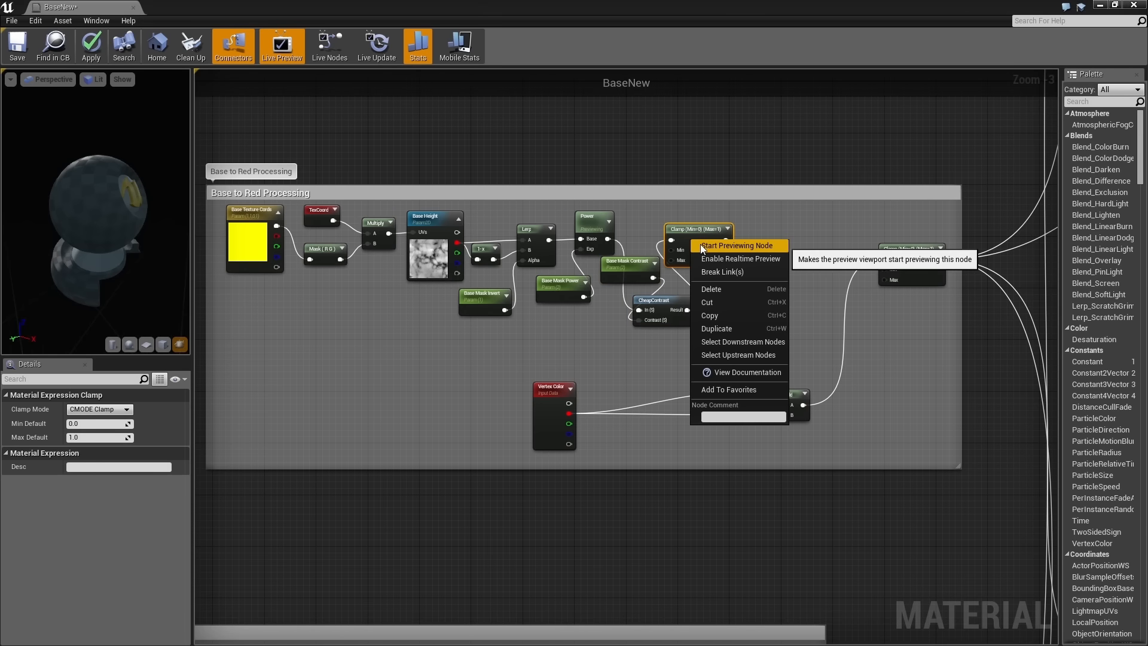
click(700, 244)
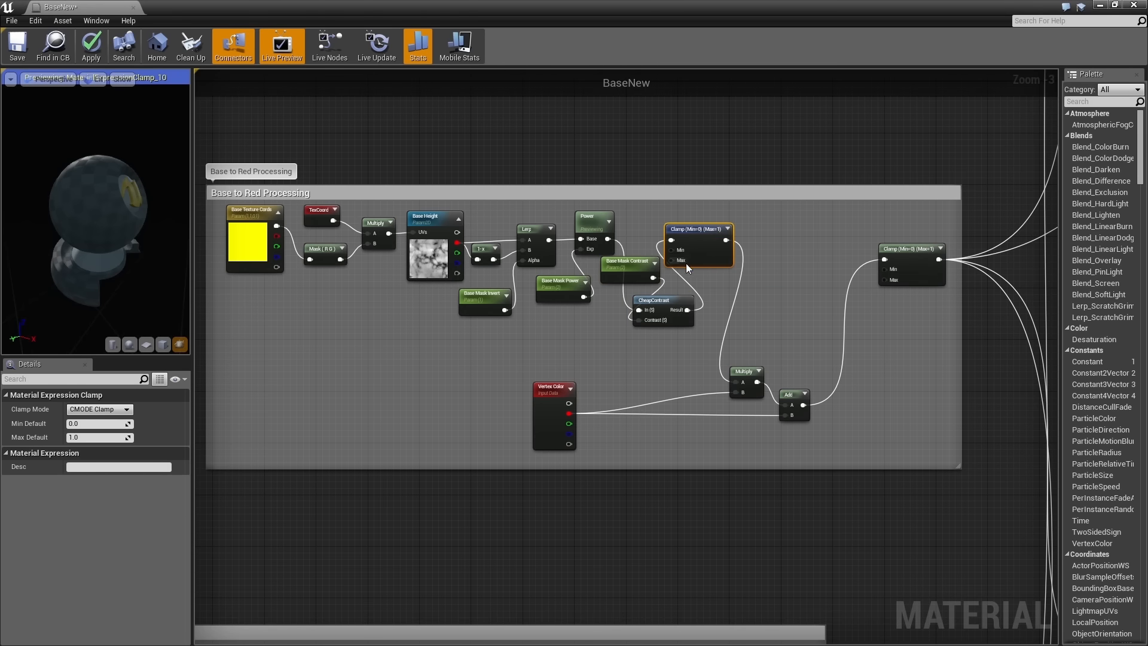
- Compare the Clamp preview with Base Mask Contrast at 0, set the parameter back to 2 and stop the preview
click(640, 271)
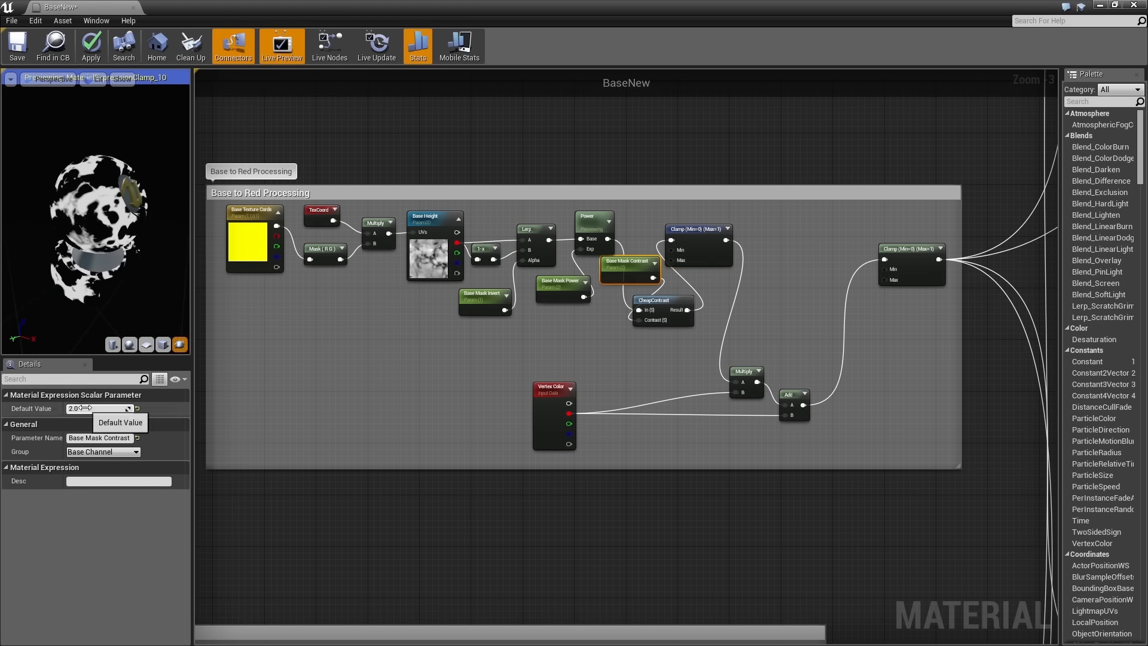
click(87, 408)
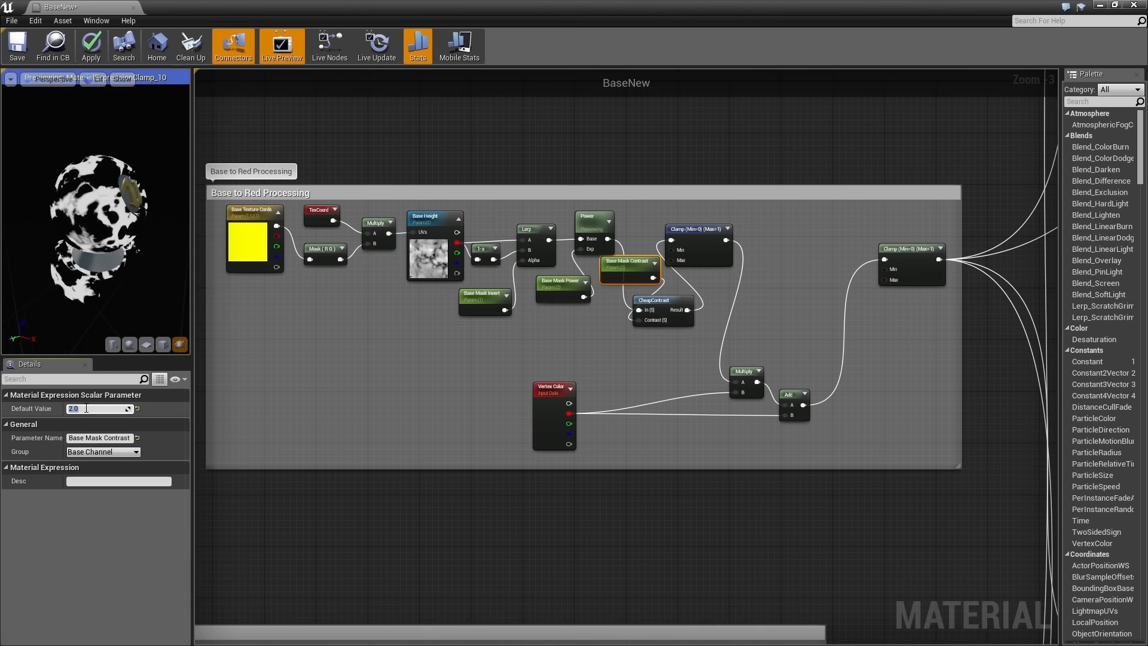
key(Return)
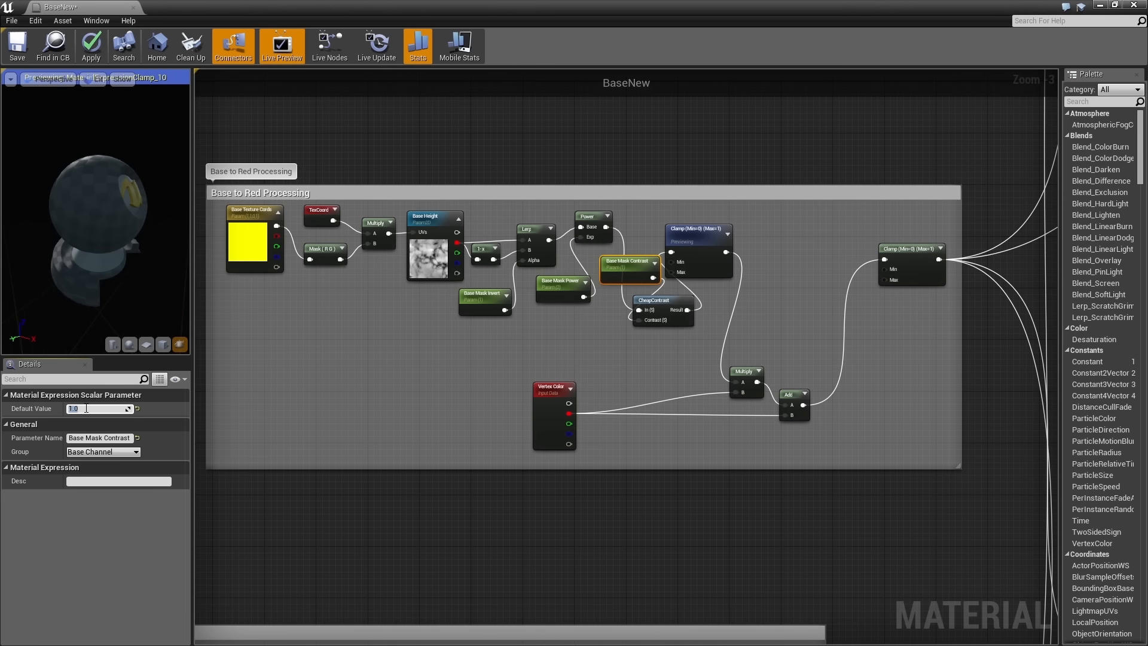
text(0)
key(Return)
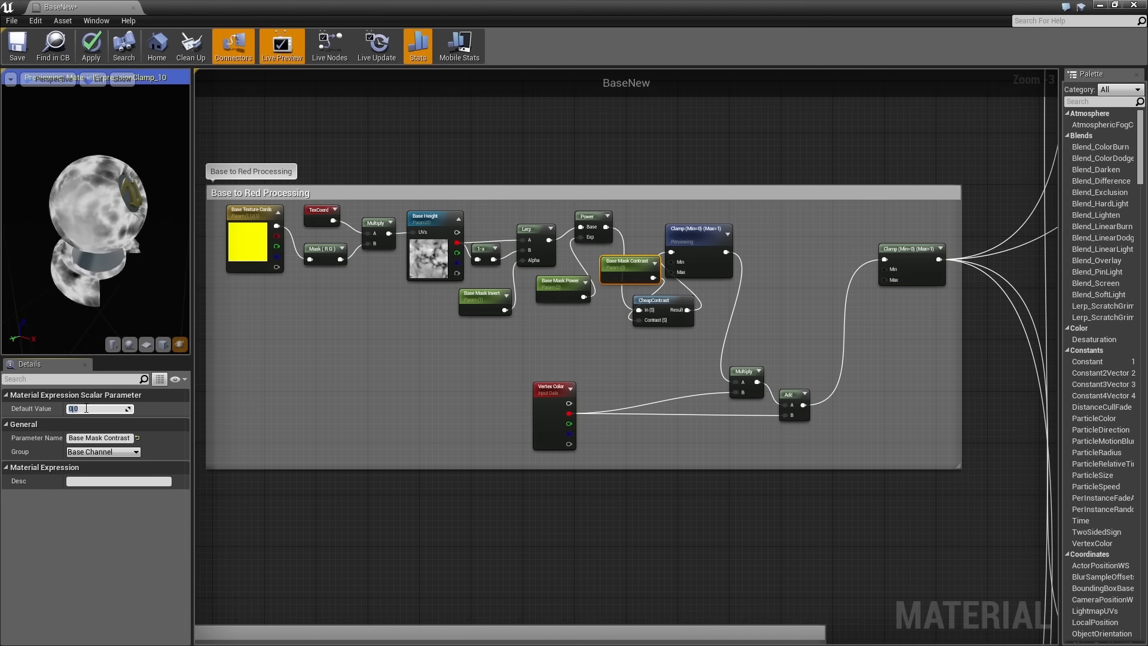
text(2)
key(Return)
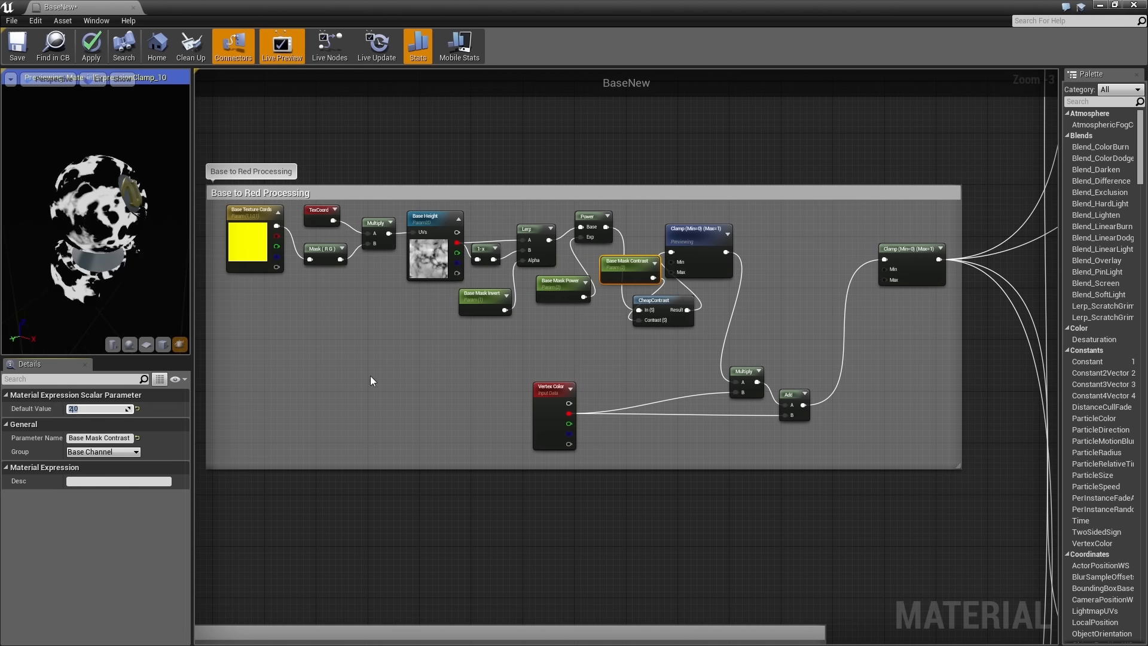
right_click(705, 239)
click(734, 246)
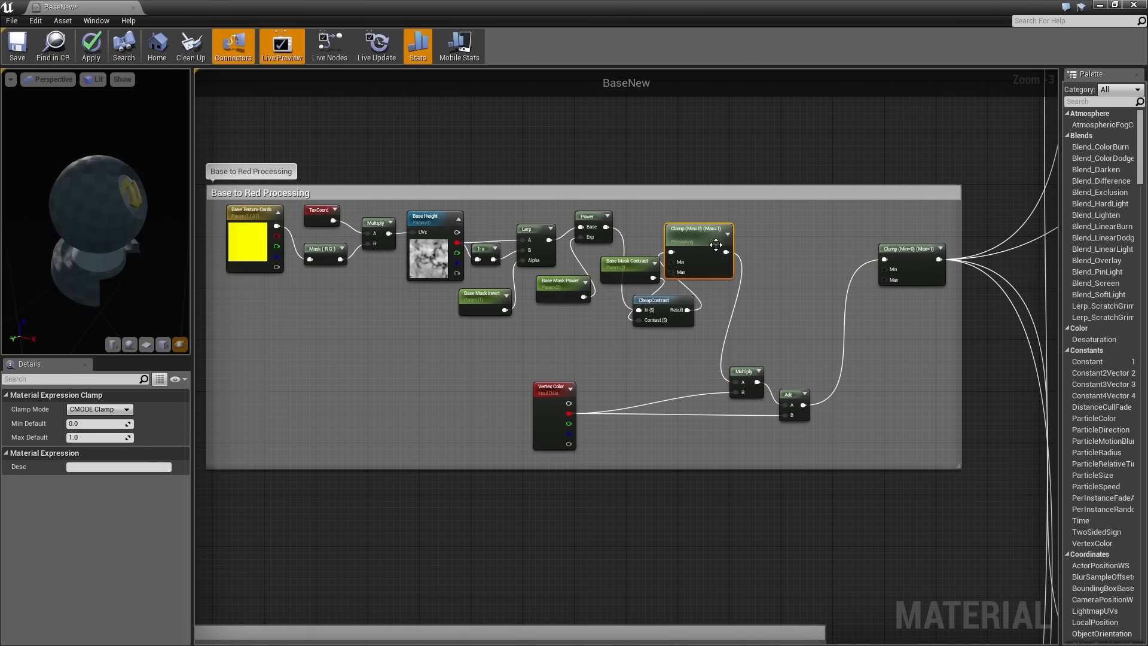
- Examine the Multiply and Add nodes that combine the processed base mask with the red channel of Vertex Color
right_click(747, 378)
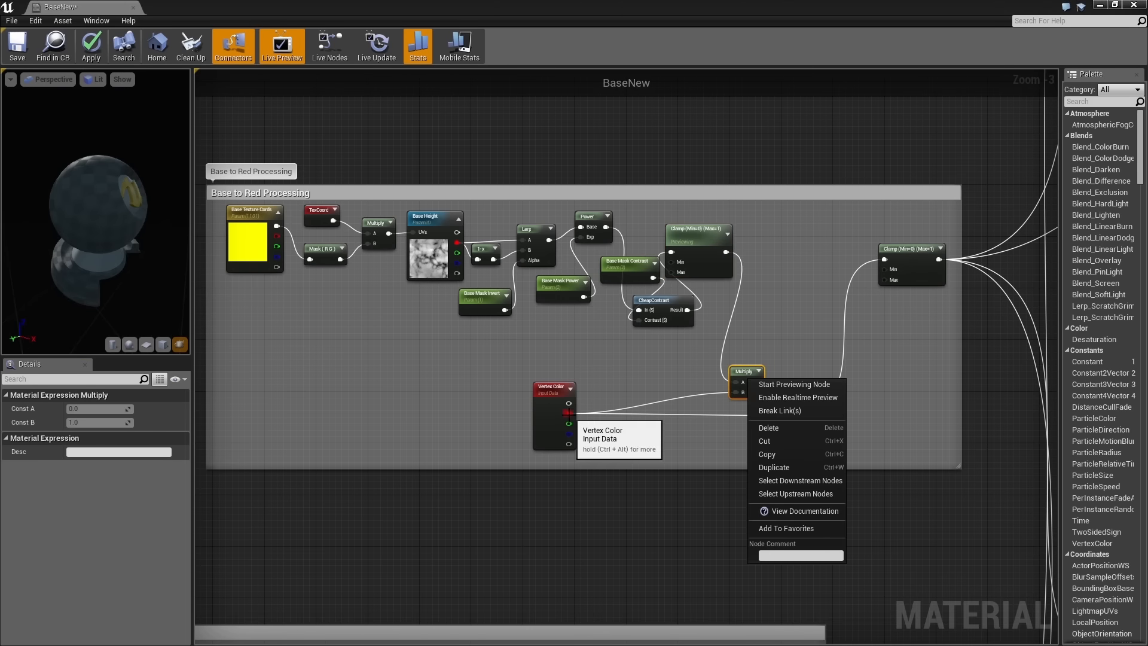
click(605, 417)
click(605, 417)
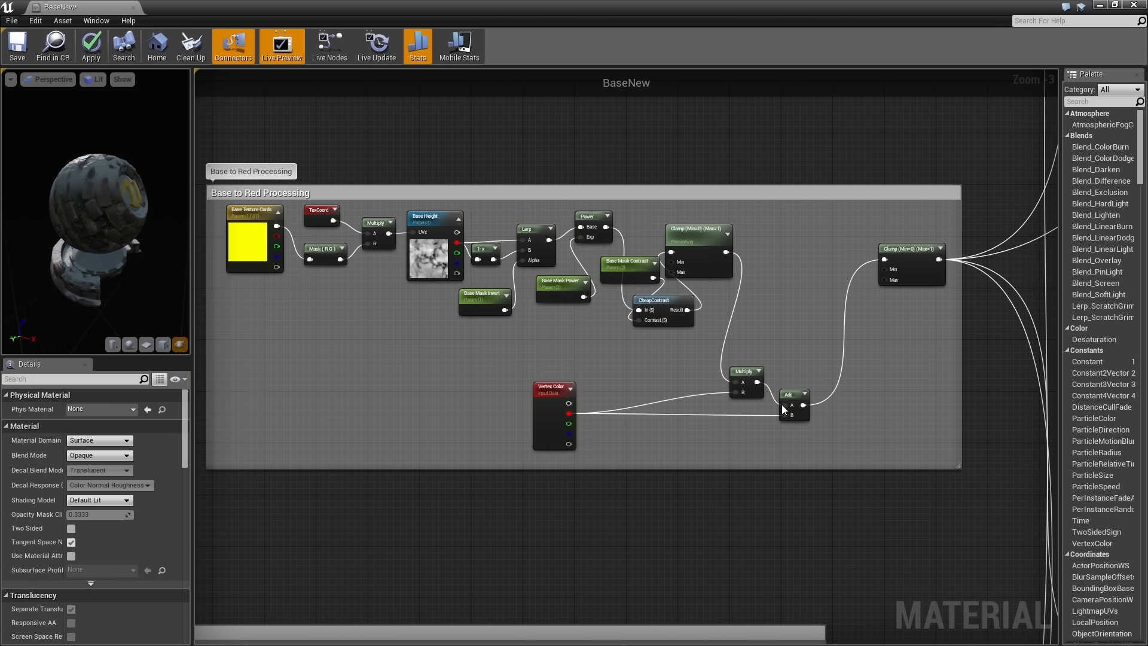
click(791, 395)
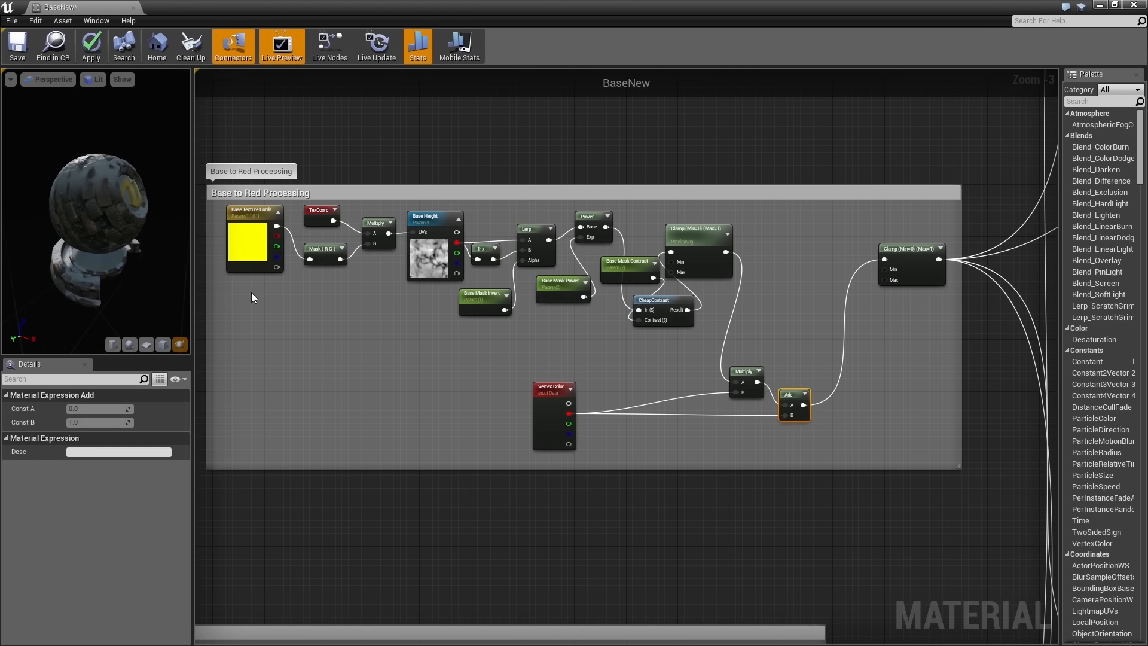
drag(96, 216, 42, 210)
- Examine the Base to Red Mask and Red to Coating Mask groups inside the Coating Masking section
scroll(927, 368, down, 3)
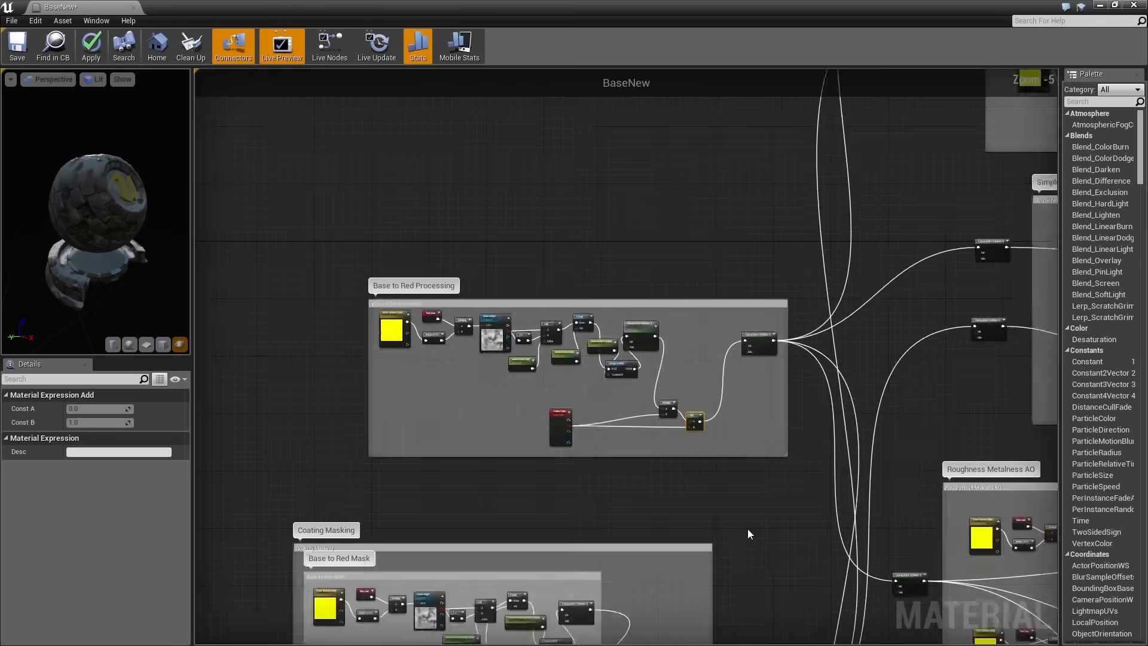
right_drag(686, 540, 682, 499)
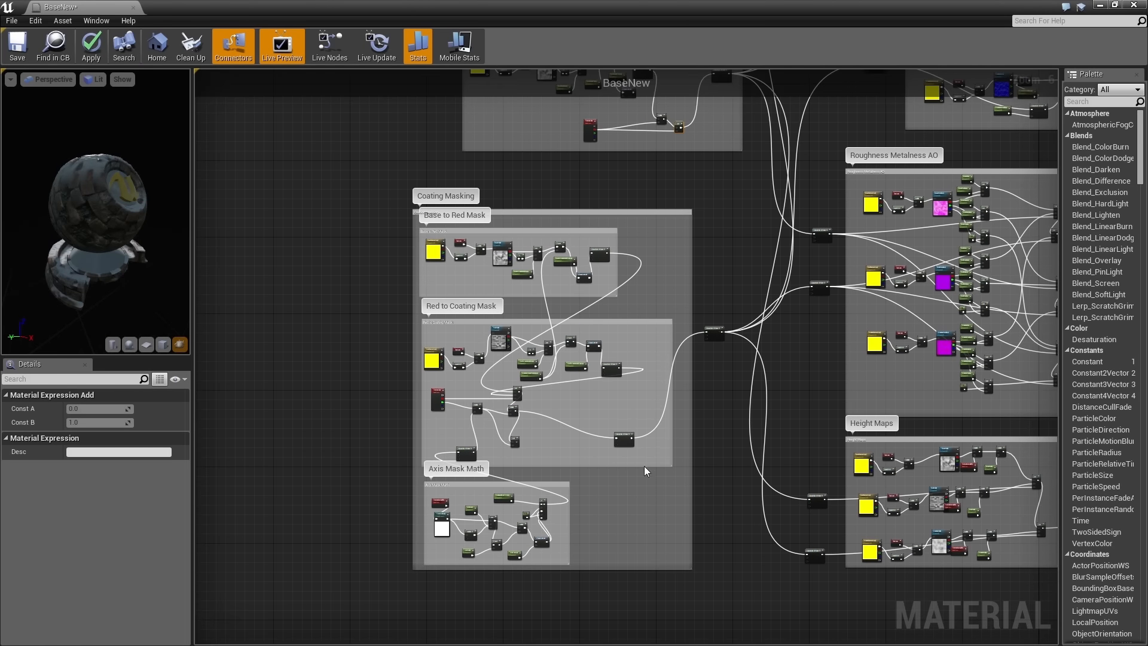
scroll(514, 295, up, 2)
right_drag(519, 333, 504, 365)
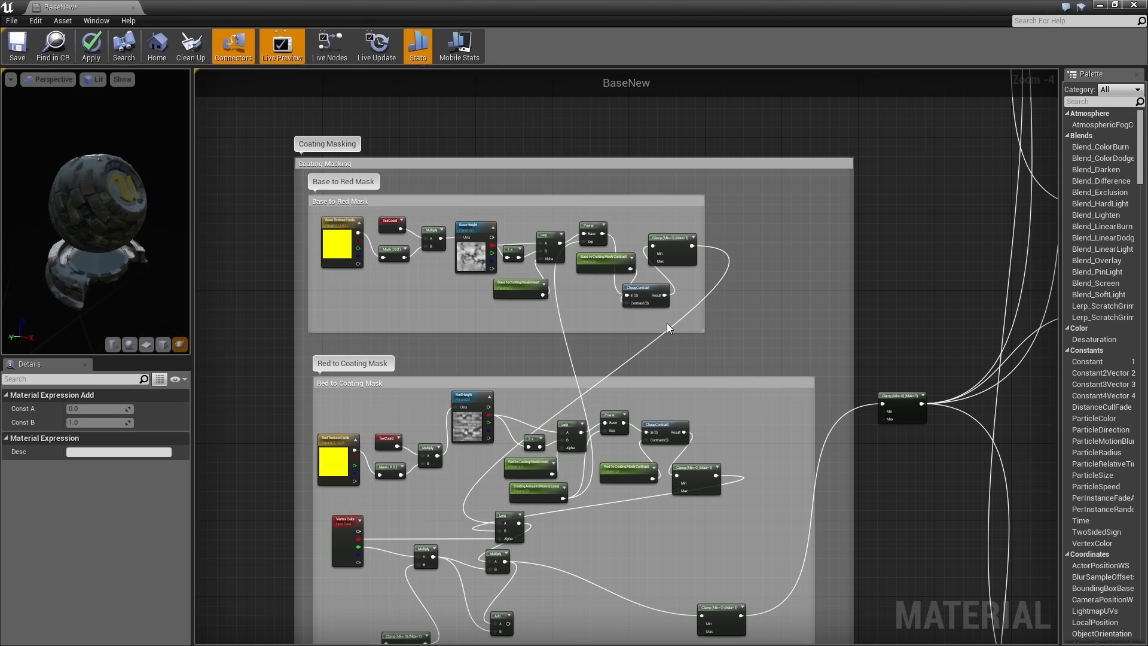
right_drag(777, 272, 768, 633)
right_drag(849, 500, 800, 186)
right_drag(726, 449, 761, 281)
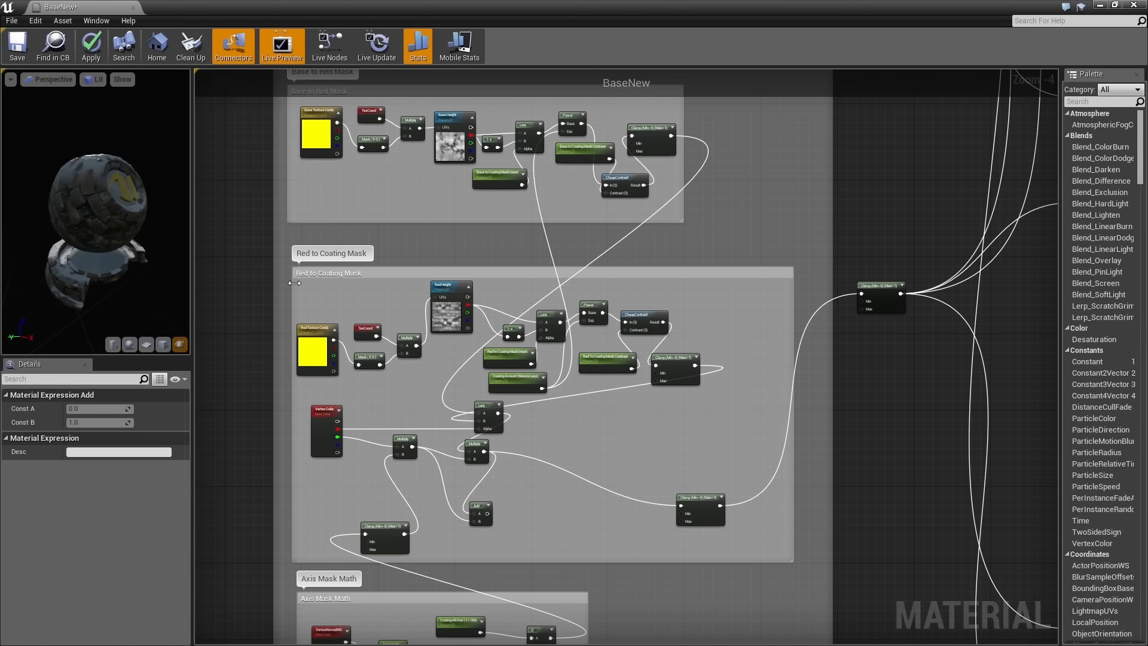
drag(283, 285, 726, 397)
click(691, 463)
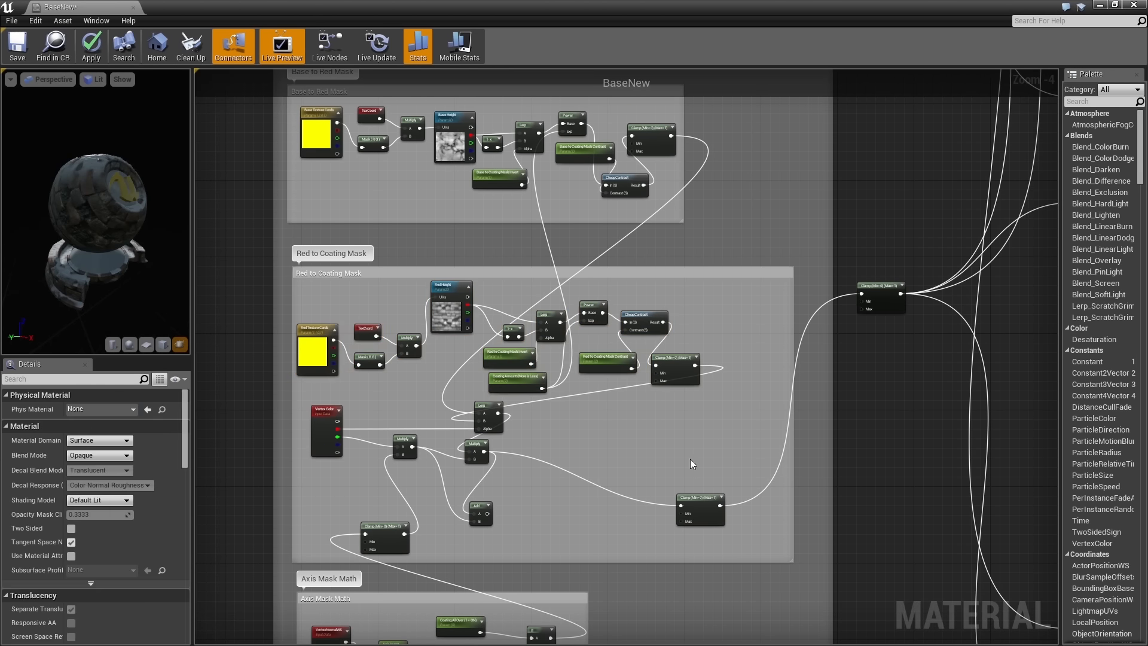
- Inspect the Lerp that combines the two coating masks and its Vertex Color and Multiply connections
right_drag(455, 397, 469, 332)
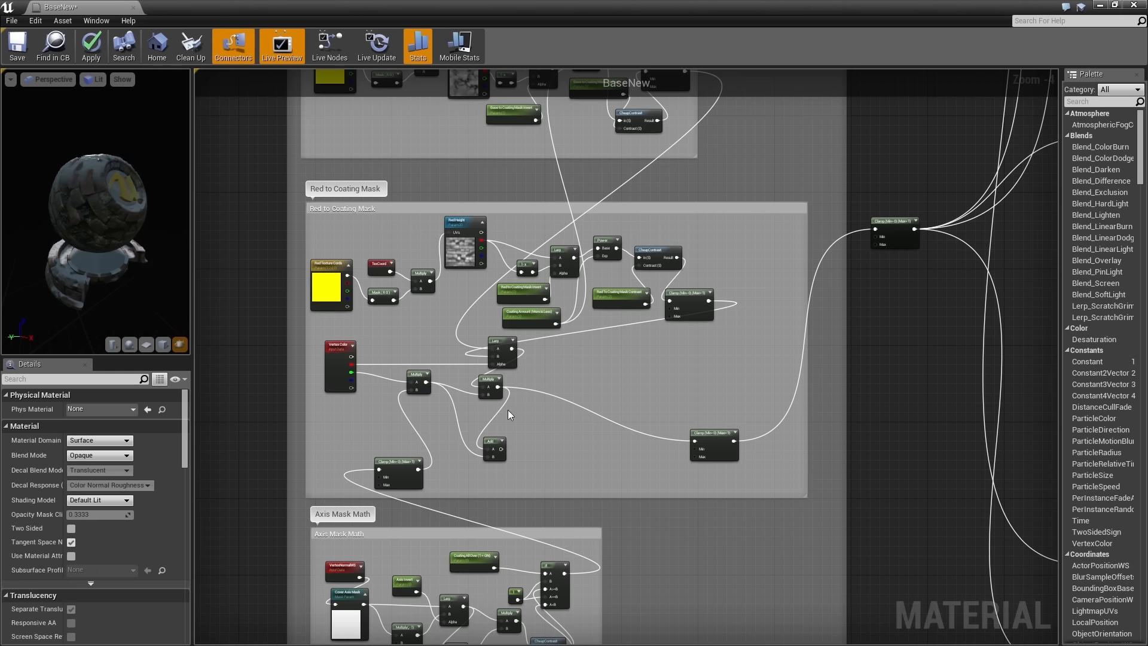
click(513, 344)
right_drag(499, 412, 539, 320)
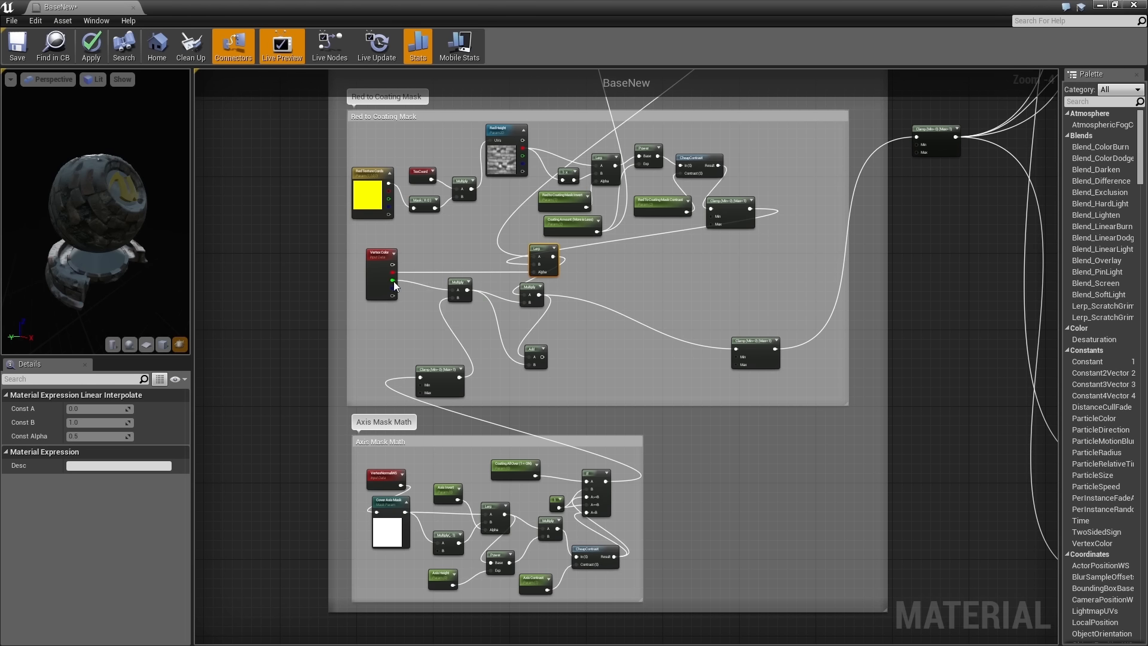
right_drag(434, 354, 430, 309)
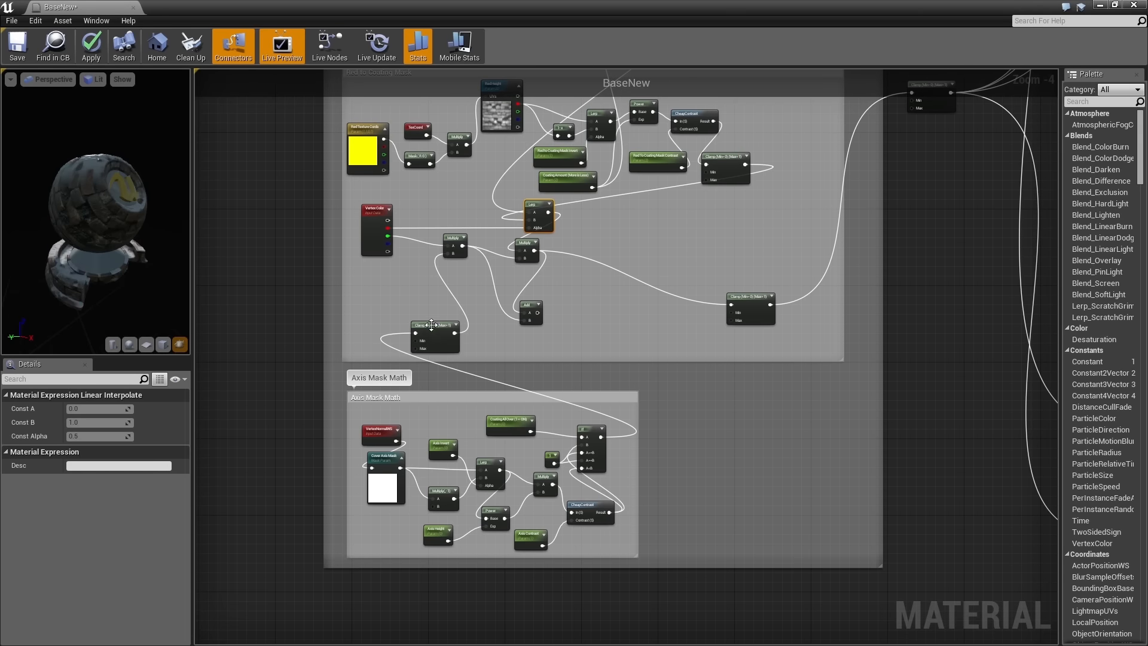
- Preview the VertexNormalWS and Cover Axis Mask nodes in the Axis Mask Math group, orbiting the preview model
scroll(414, 314, up, 2)
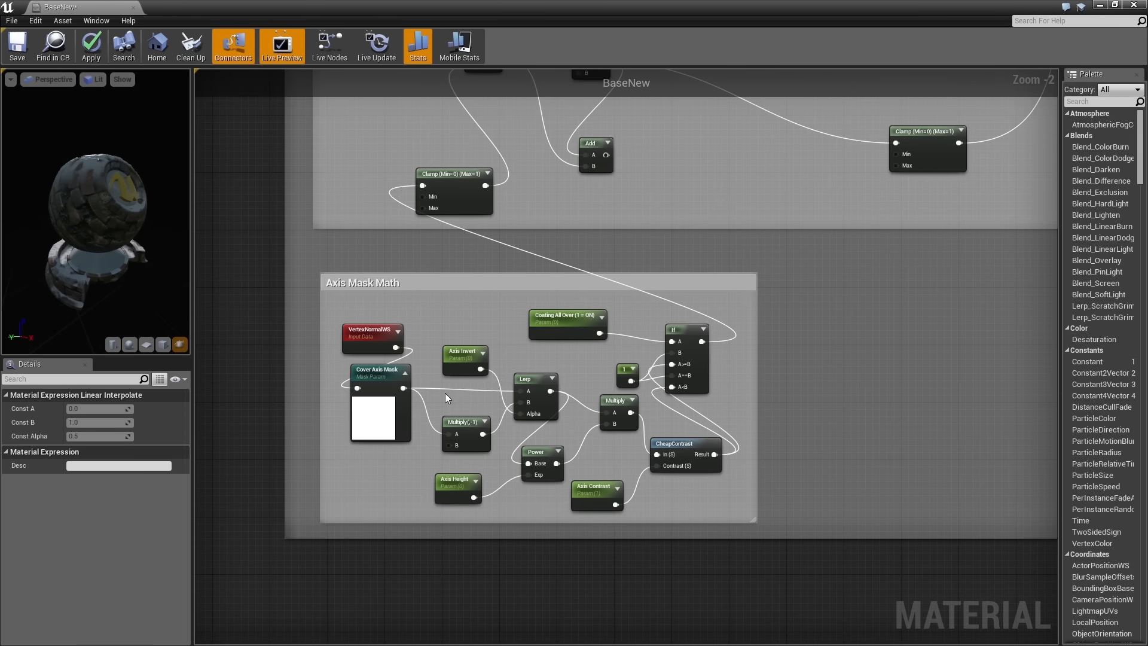
right_click(374, 329)
click(420, 336)
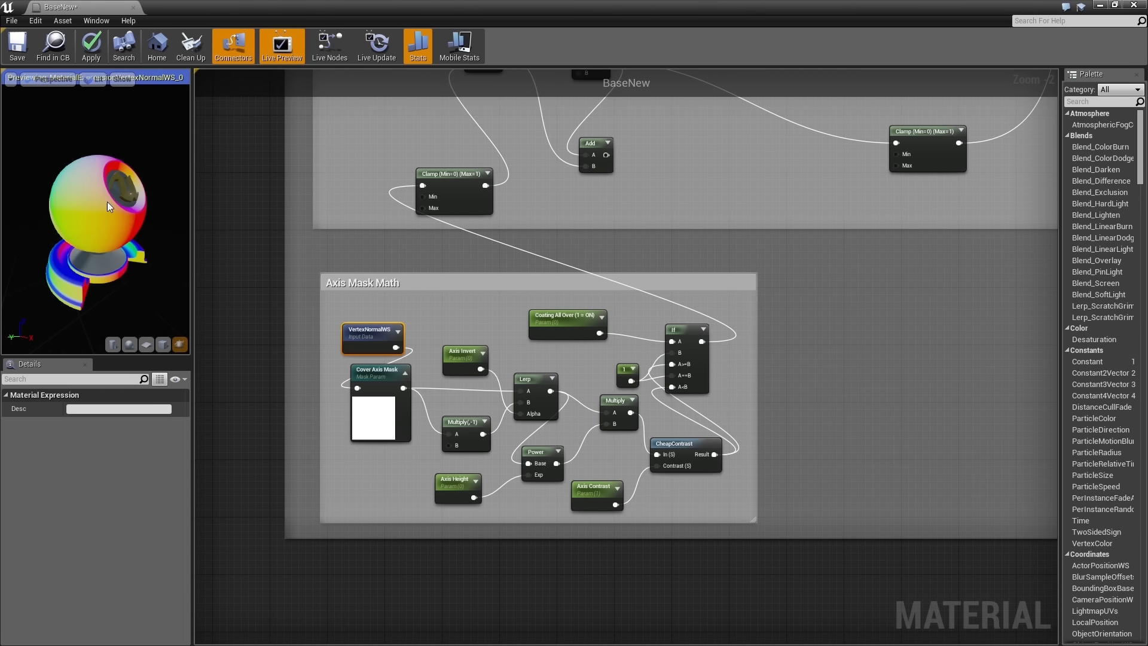
right_click(378, 373)
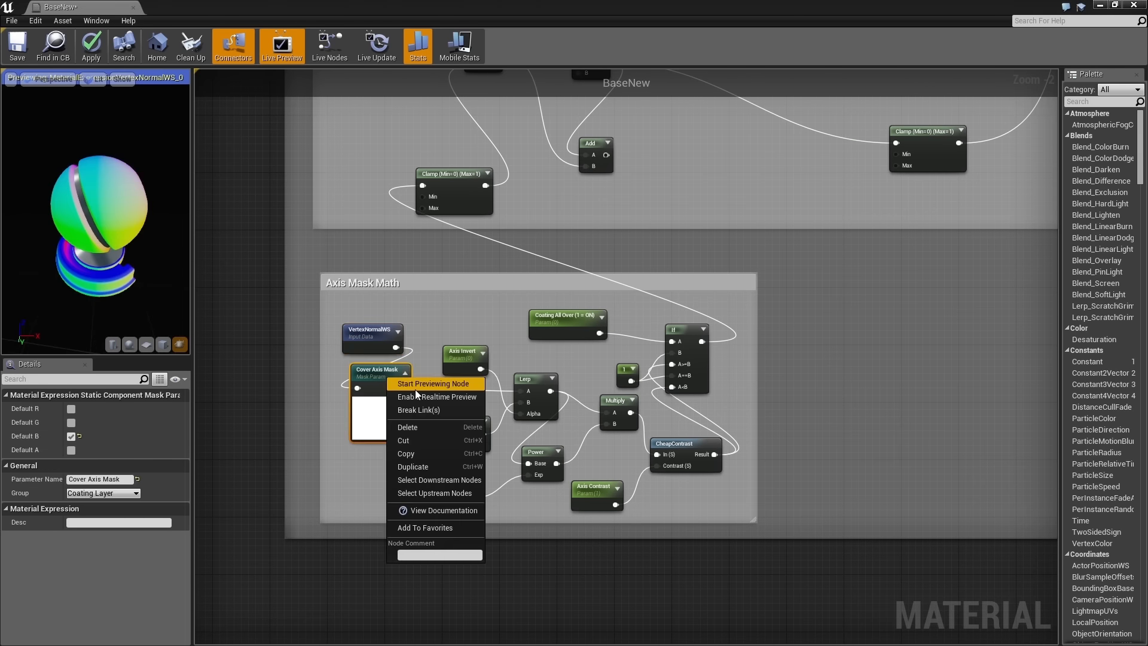
click(418, 383)
drag(123, 258, 66, 258)
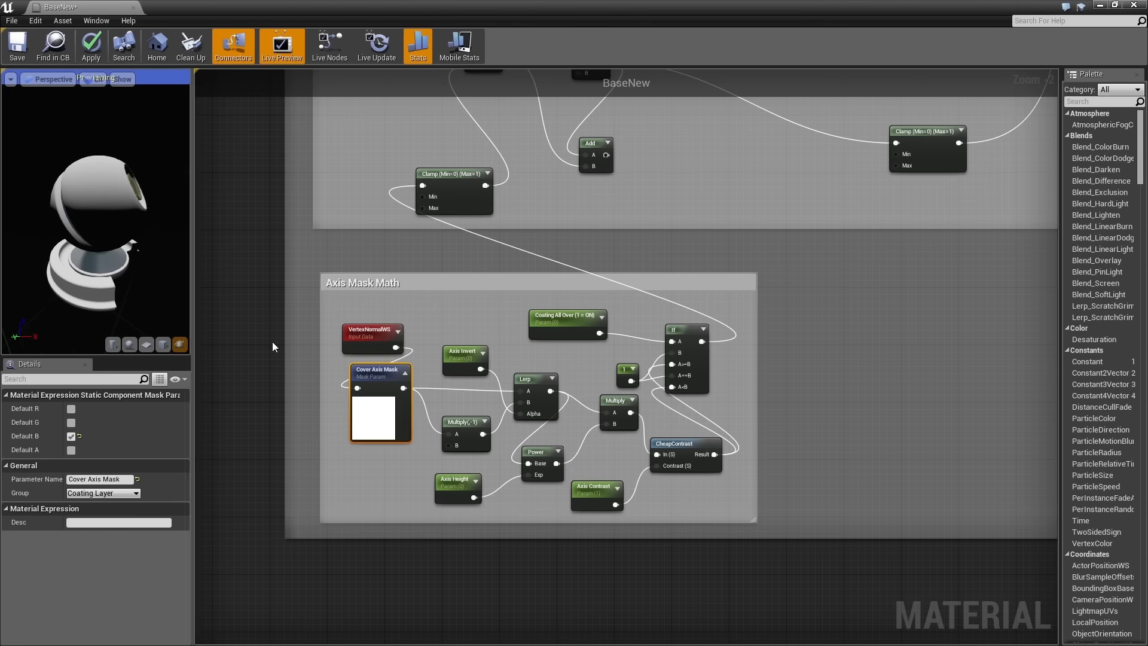
- Preview the Multiply node with constant B of -1 and inspect the Axis Invert parameter
right_click(467, 425)
click(482, 432)
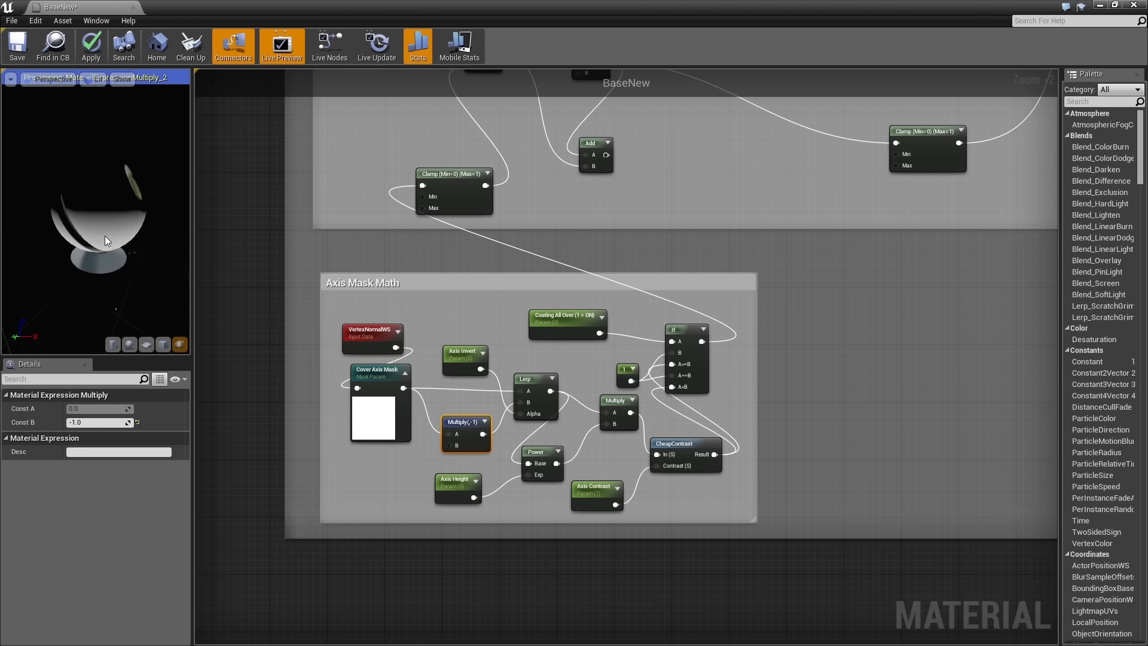
click(465, 362)
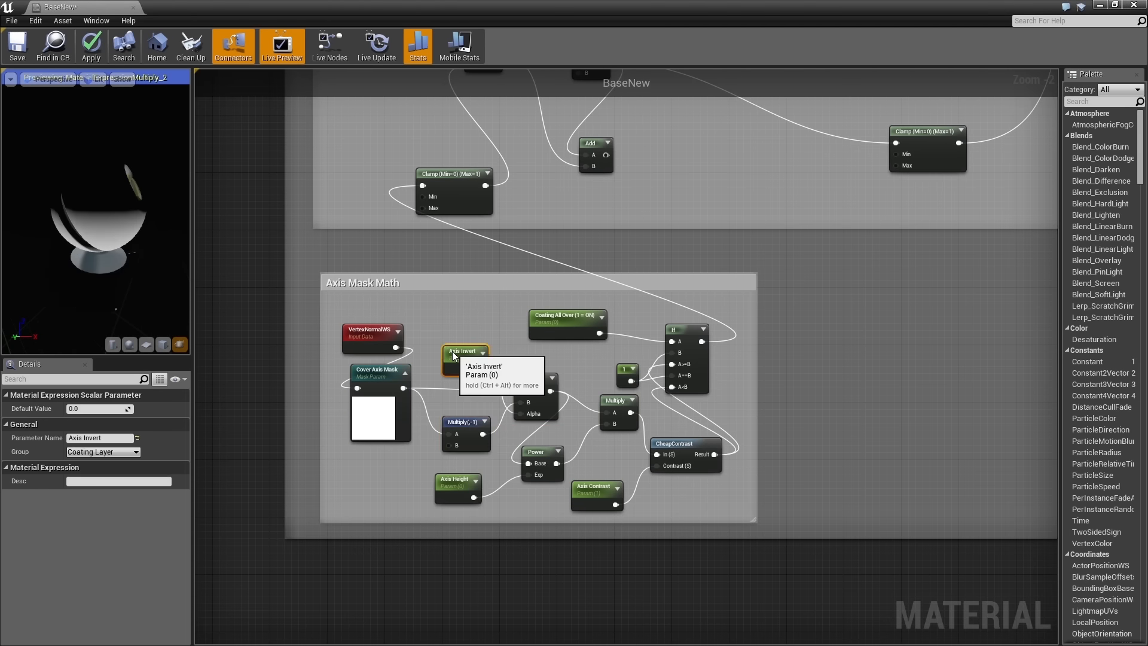
- Preview the axis mask's Power node, inspect its Axis Height parameter, and preview the Multiply node it feeds
right_click(541, 454)
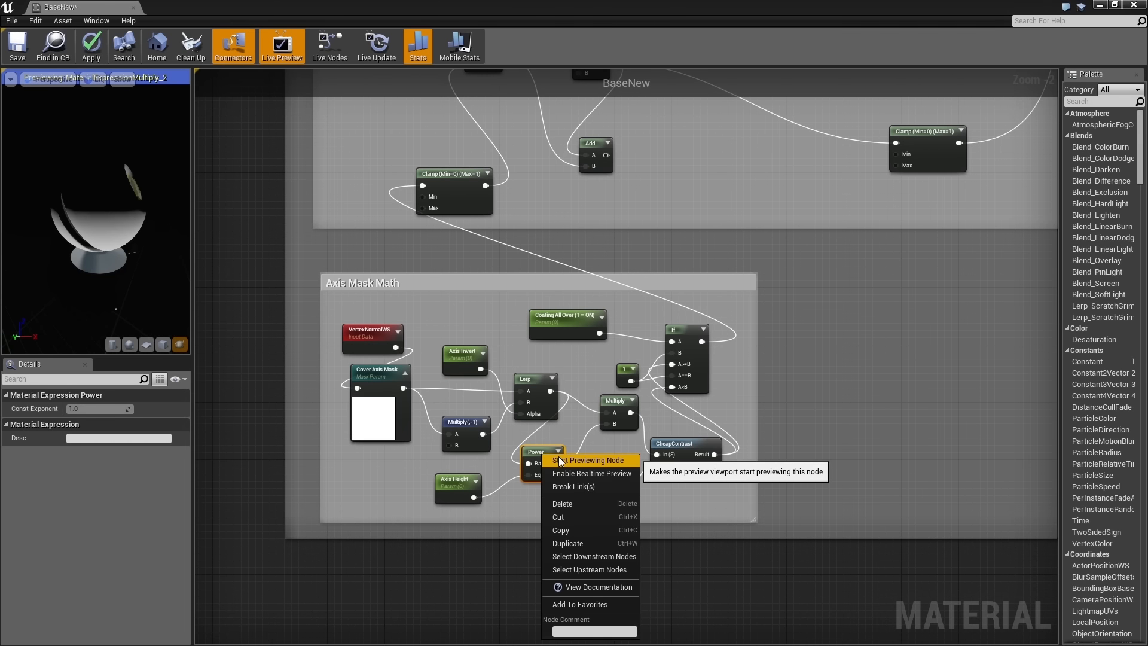
click(558, 459)
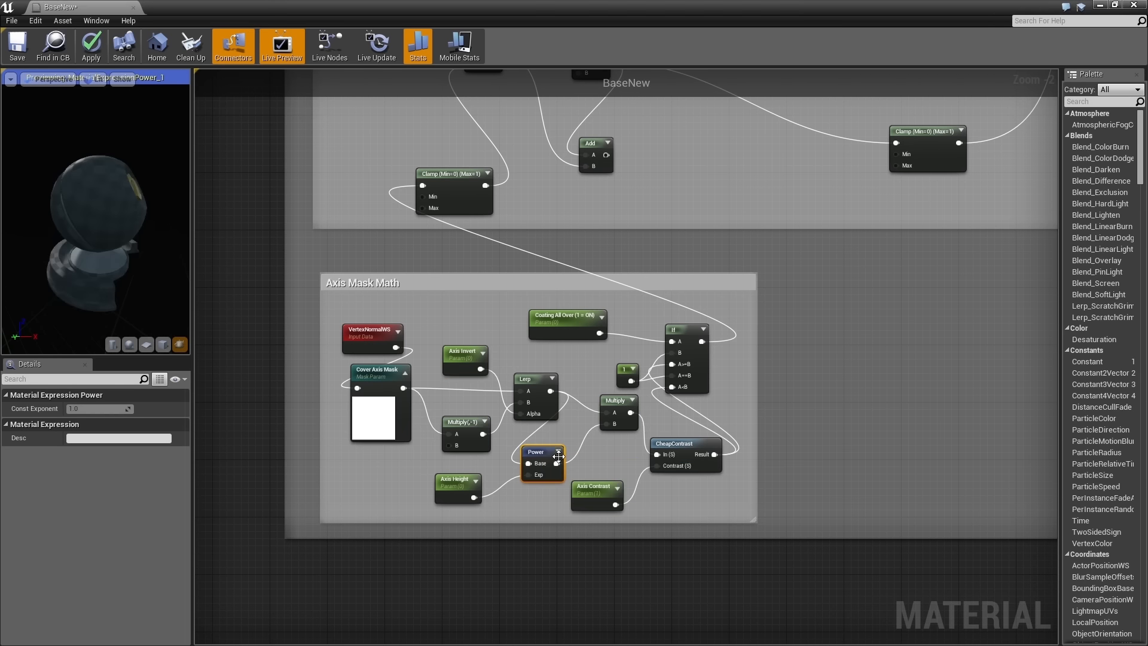
click(476, 486)
right_click(615, 406)
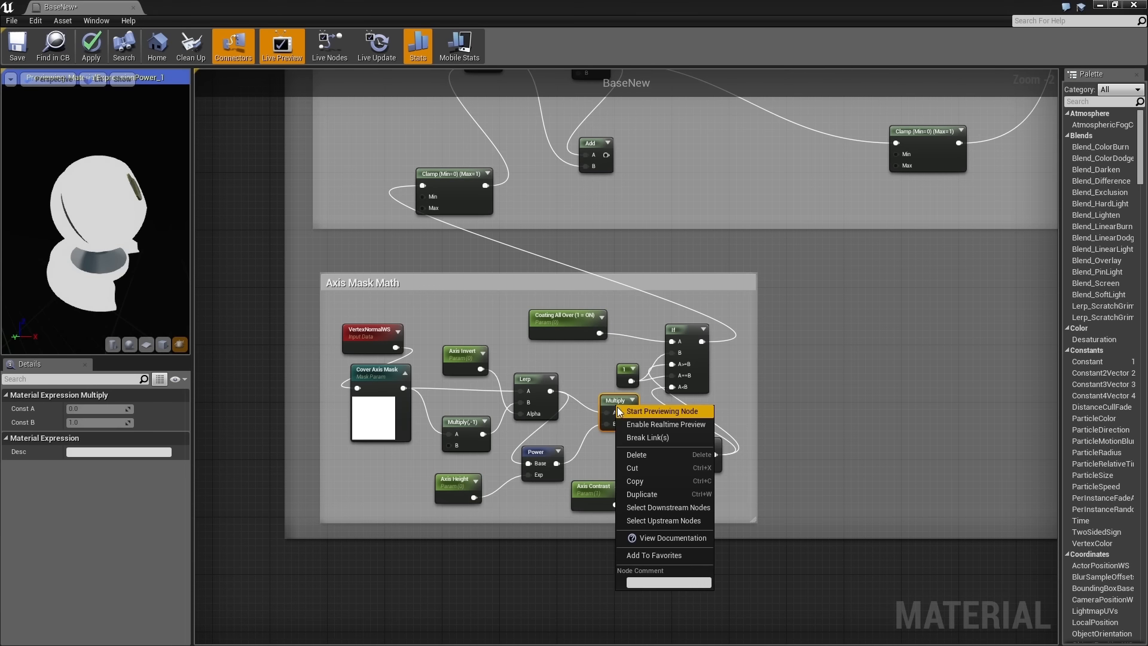
click(631, 412)
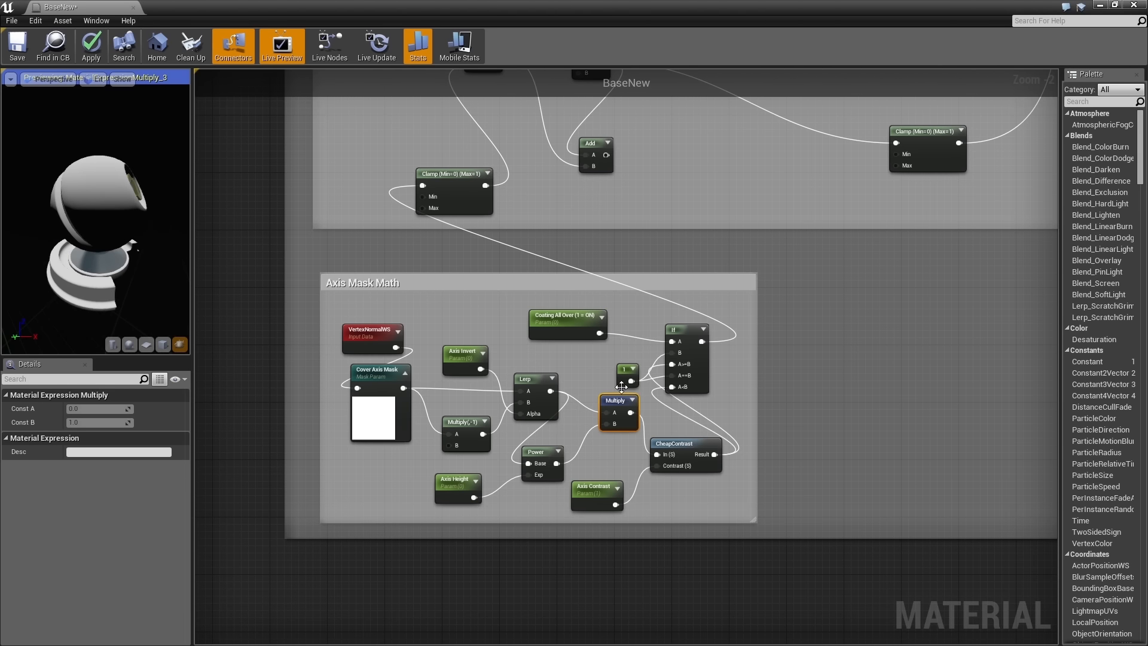
- Inspect the Axis Contrast parameter, preview the CheapContrast node it controls, and stop the preview
click(597, 487)
right_click(598, 486)
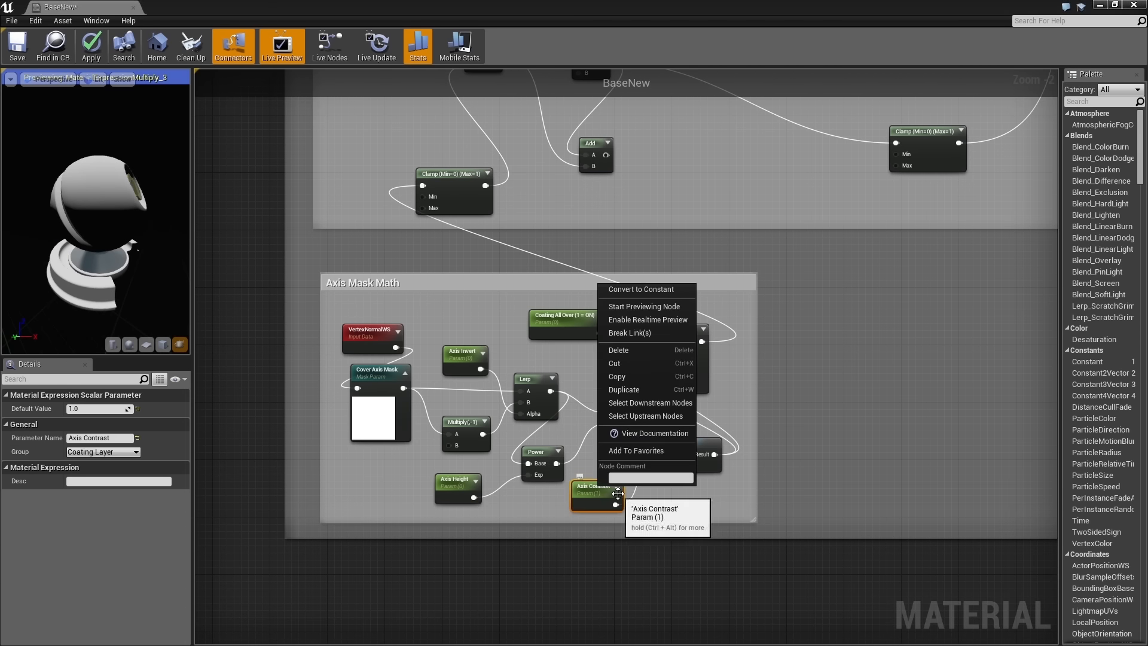
click(668, 505)
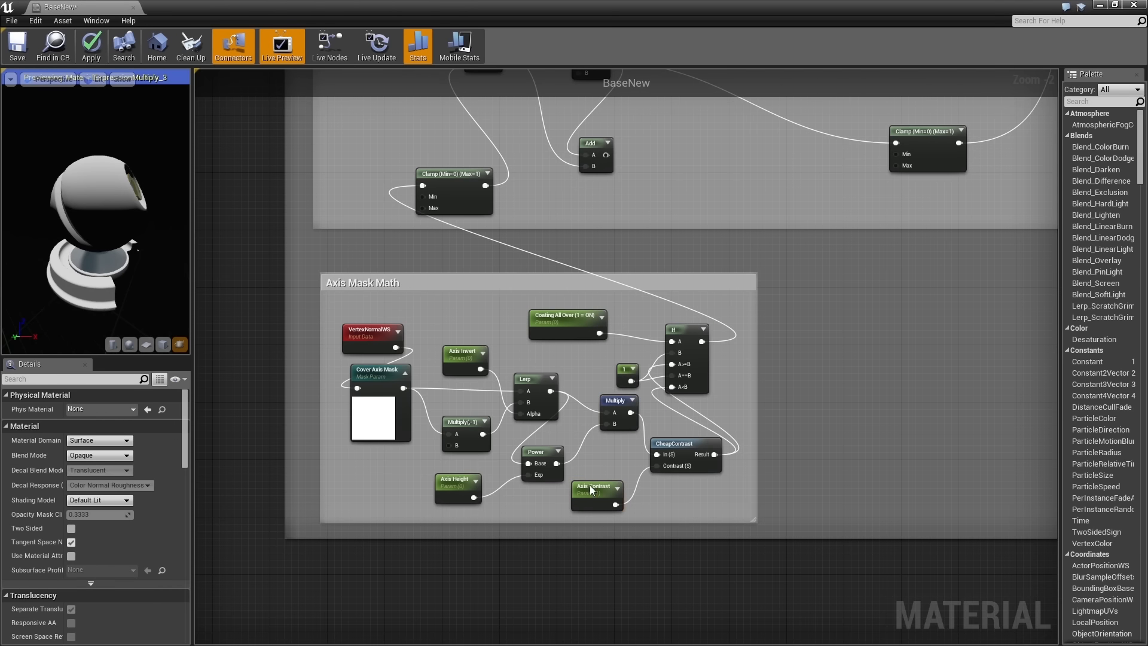
right_click(604, 487)
click(649, 493)
right_click(689, 443)
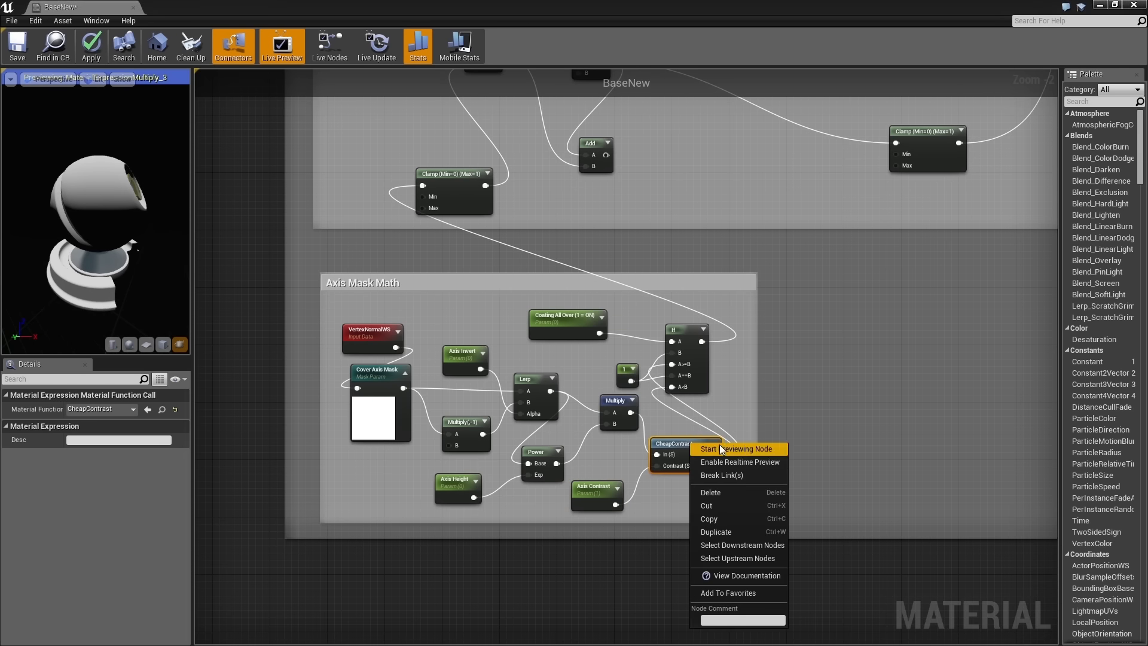
click(720, 446)
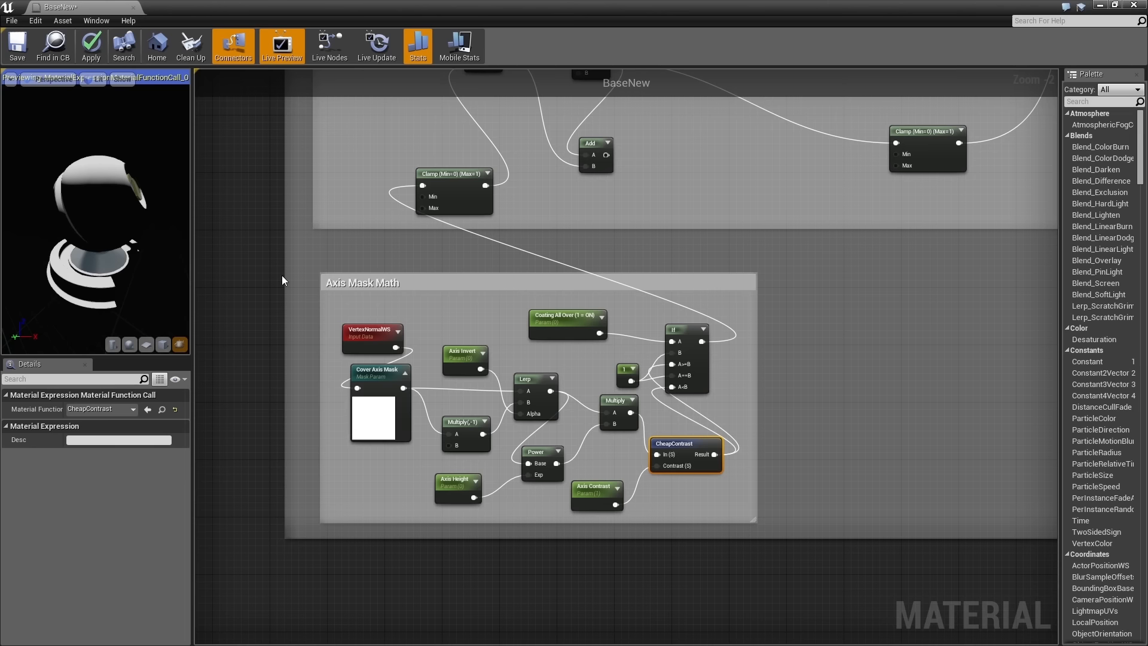
right_click(676, 443)
click(712, 448)
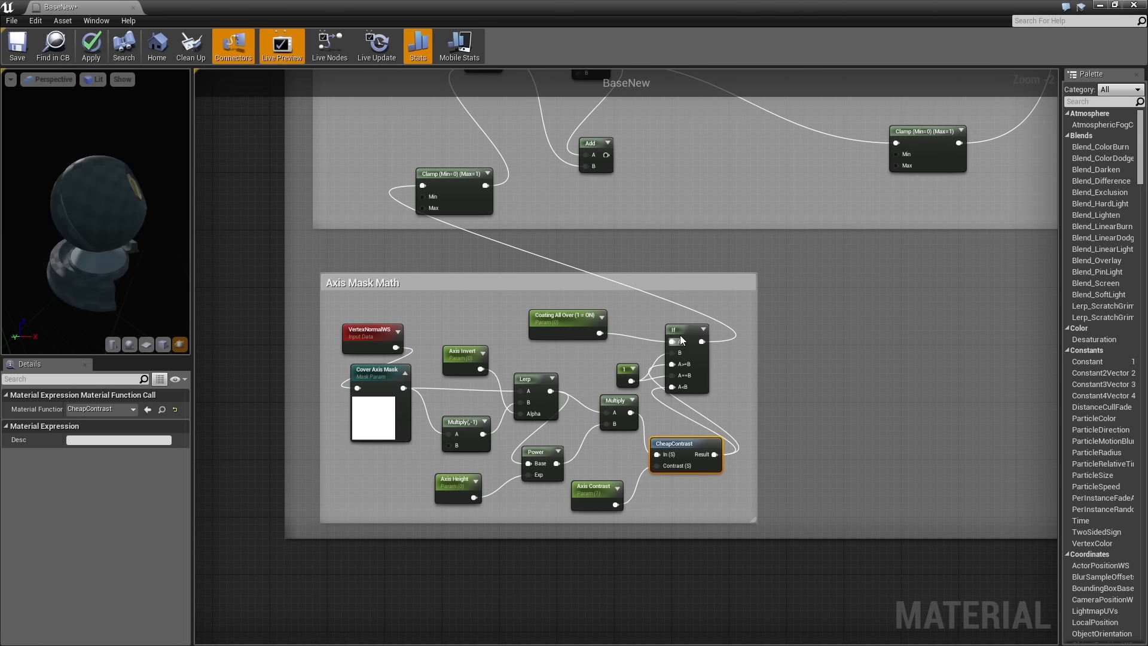
- Inspect the axis mask's If node, the CheapContrast node feeding it, and the Coating All Over (1 = ON) parameter
drag(681, 328, 688, 322)
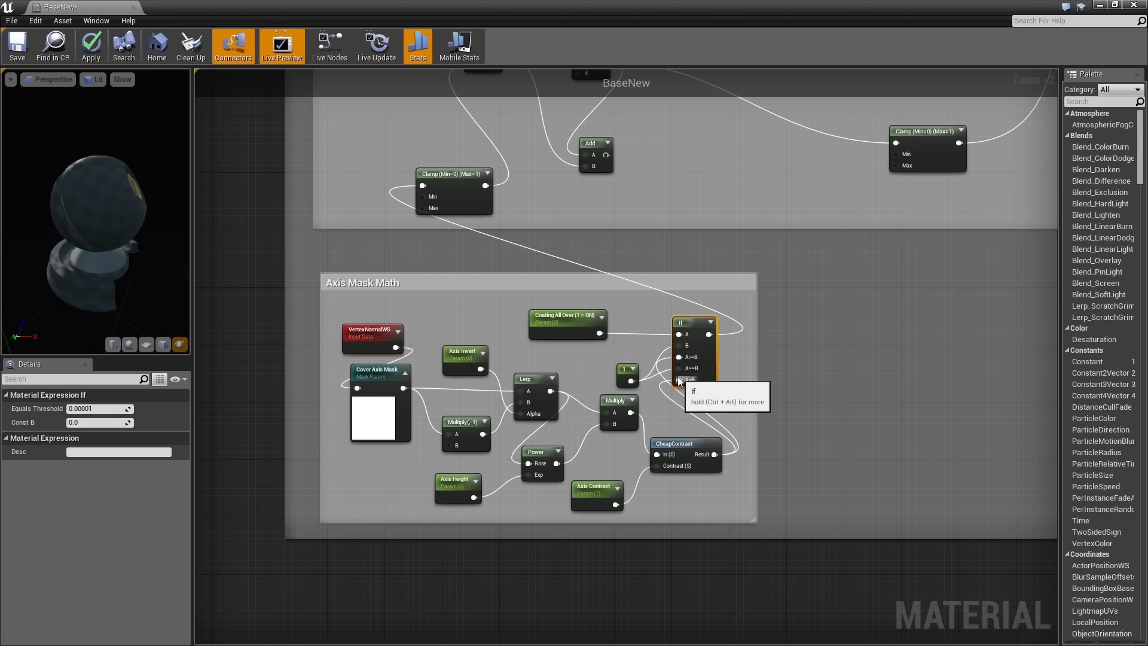
click(688, 457)
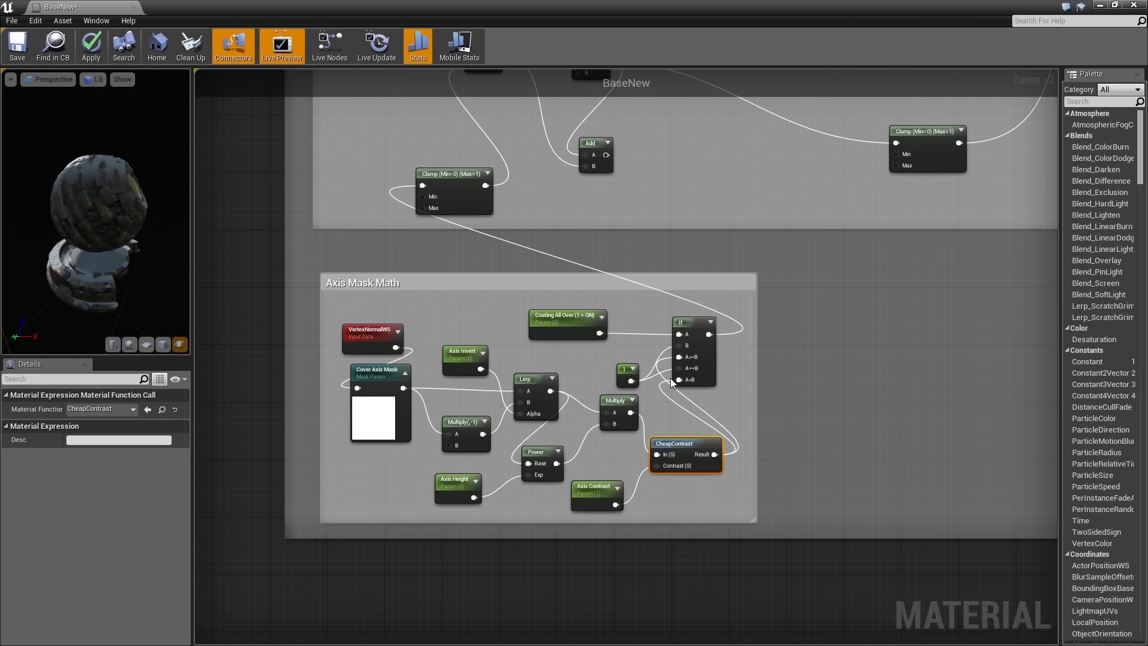
click(694, 325)
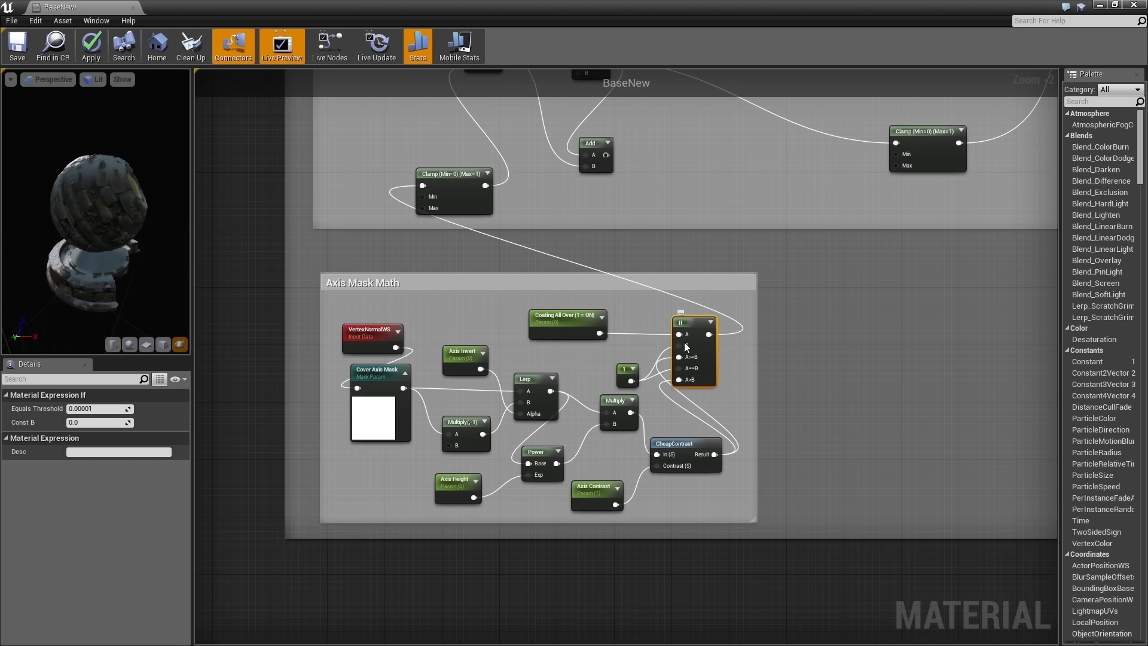
click(558, 323)
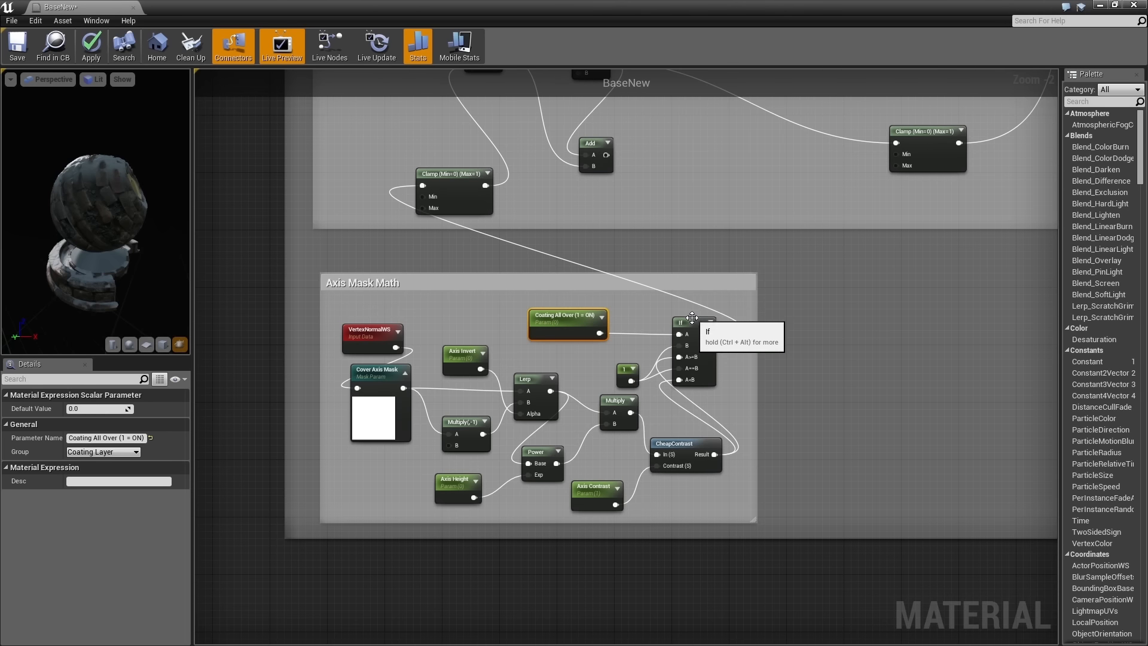
- Add the node comment "Over Complicated Bool" to the If node in the Axis Mask Math group
drag(695, 325, 695, 332)
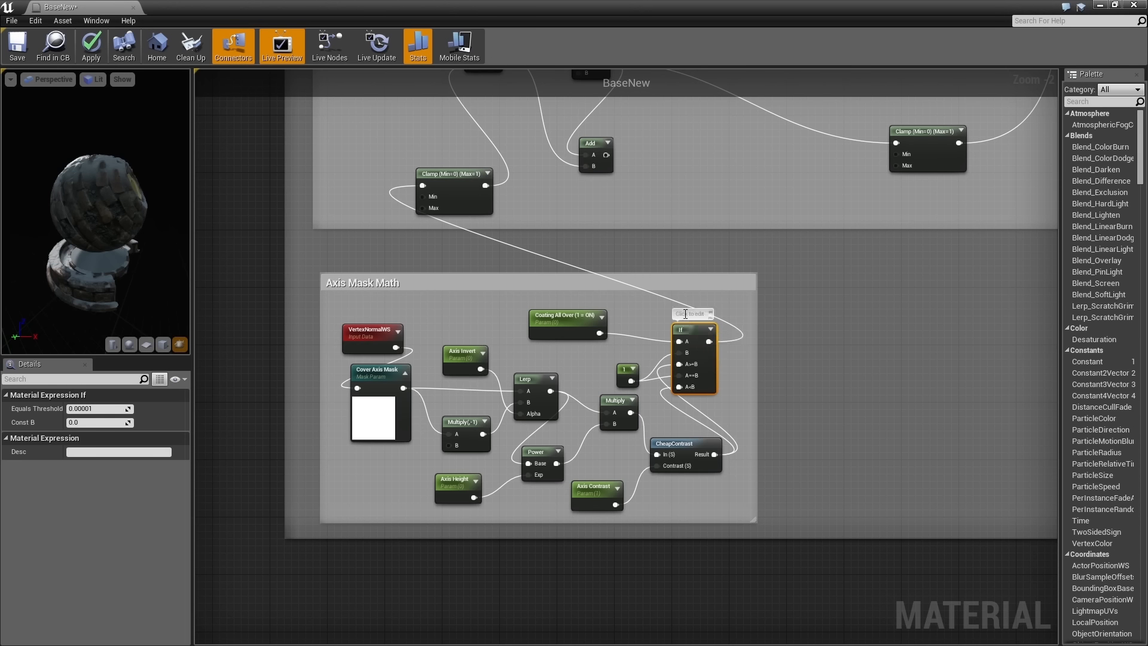
click(685, 314)
text(Over Complicated Bool)
key(Return)
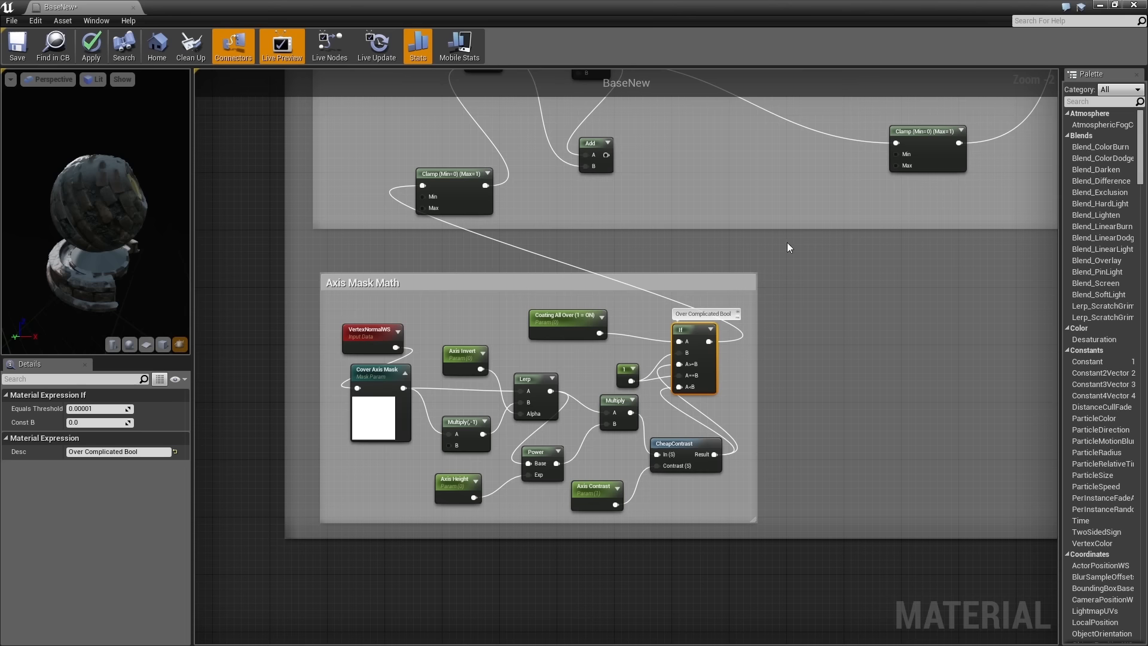
- Delete the Add node with the unconnected output above the Axis Mask Math group
right_drag(786, 247, 719, 422)
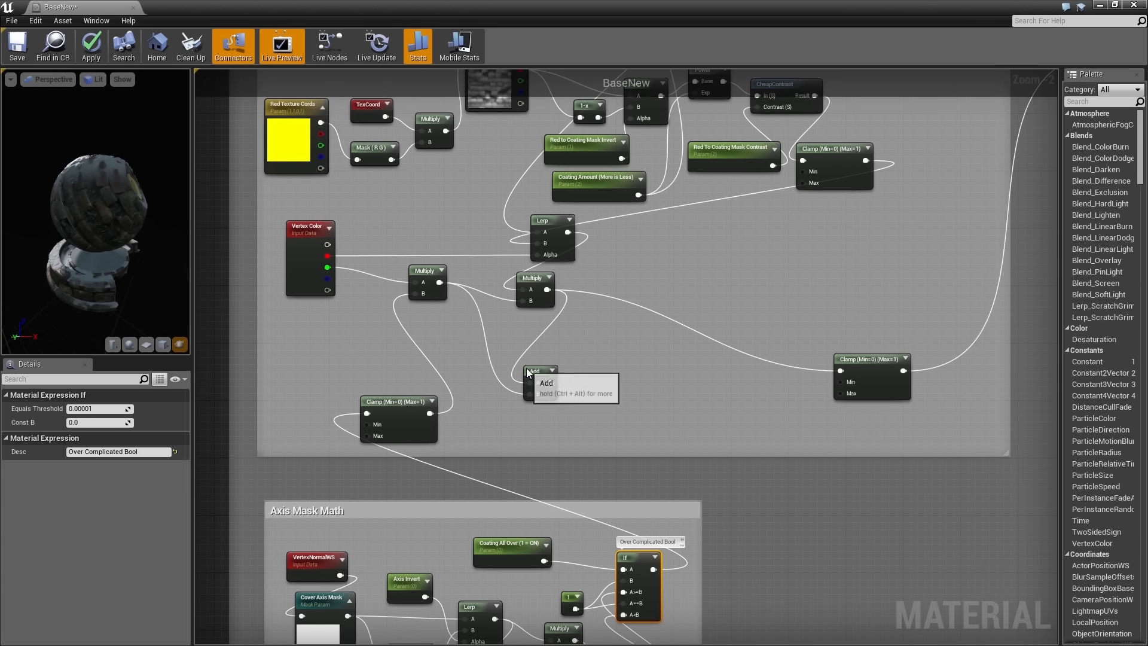
click(537, 388)
key(Delete)
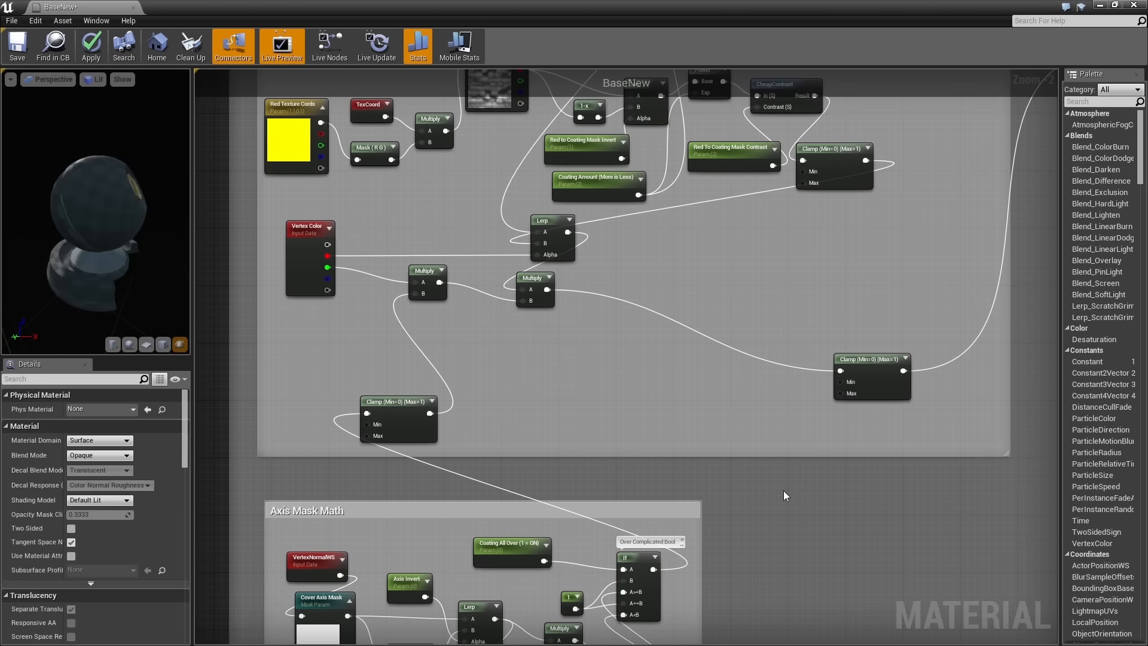
- Preview the Clamp node that receives the result of the axis mask's If node
click(414, 416)
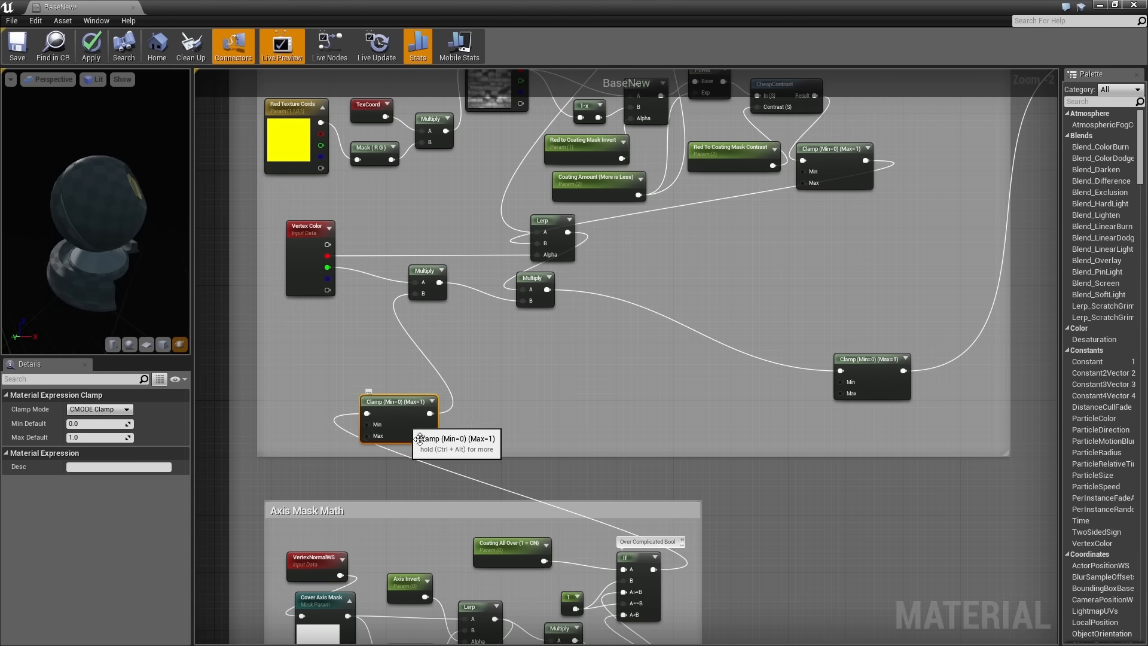
right_click(633, 574)
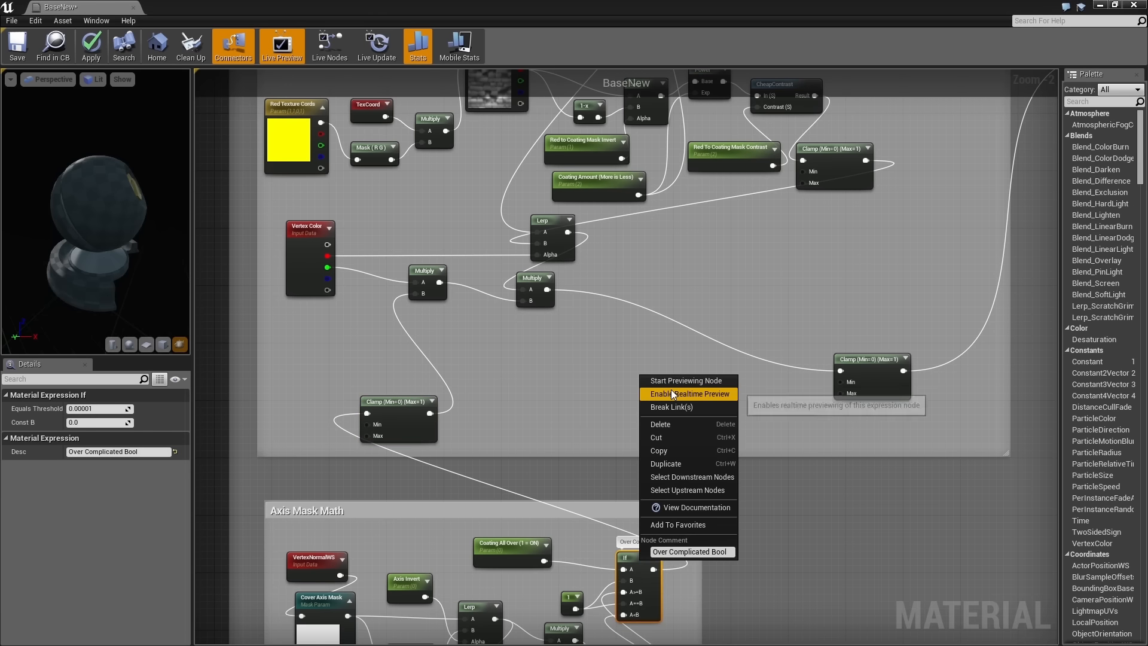
right_drag(793, 618, 769, 526)
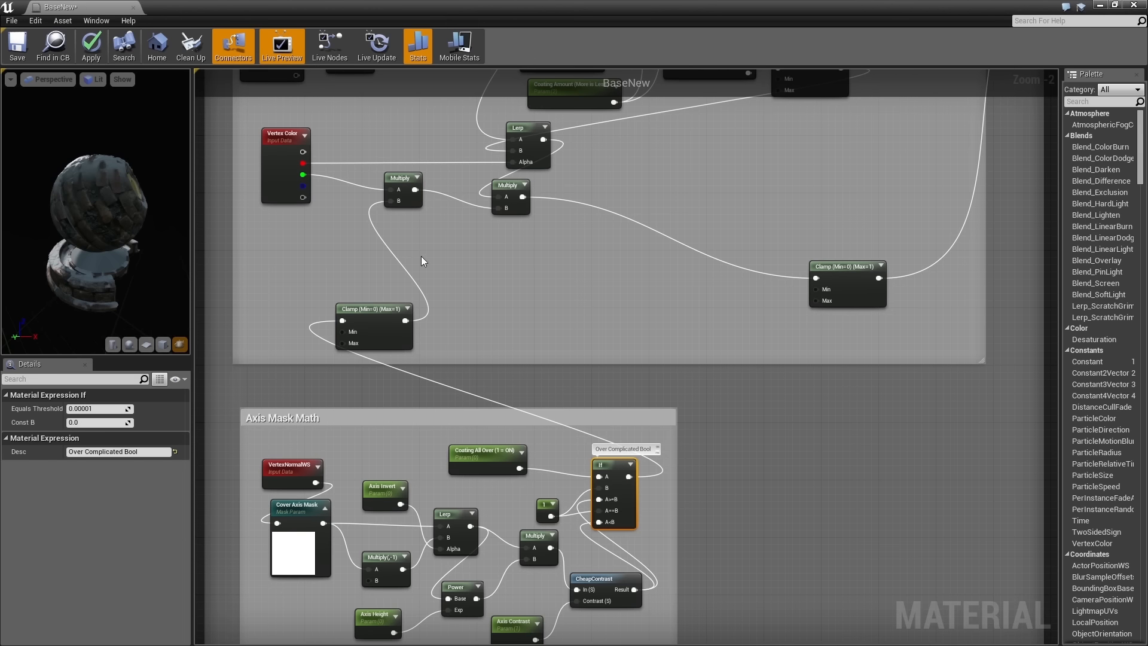
right_click(376, 308)
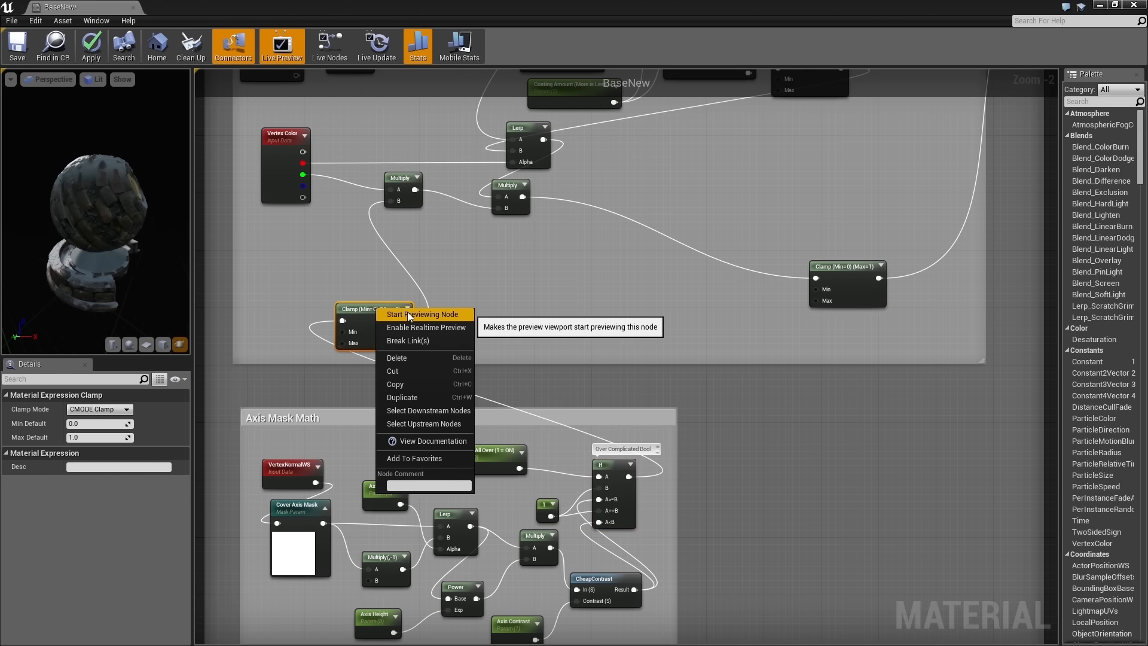
click(409, 315)
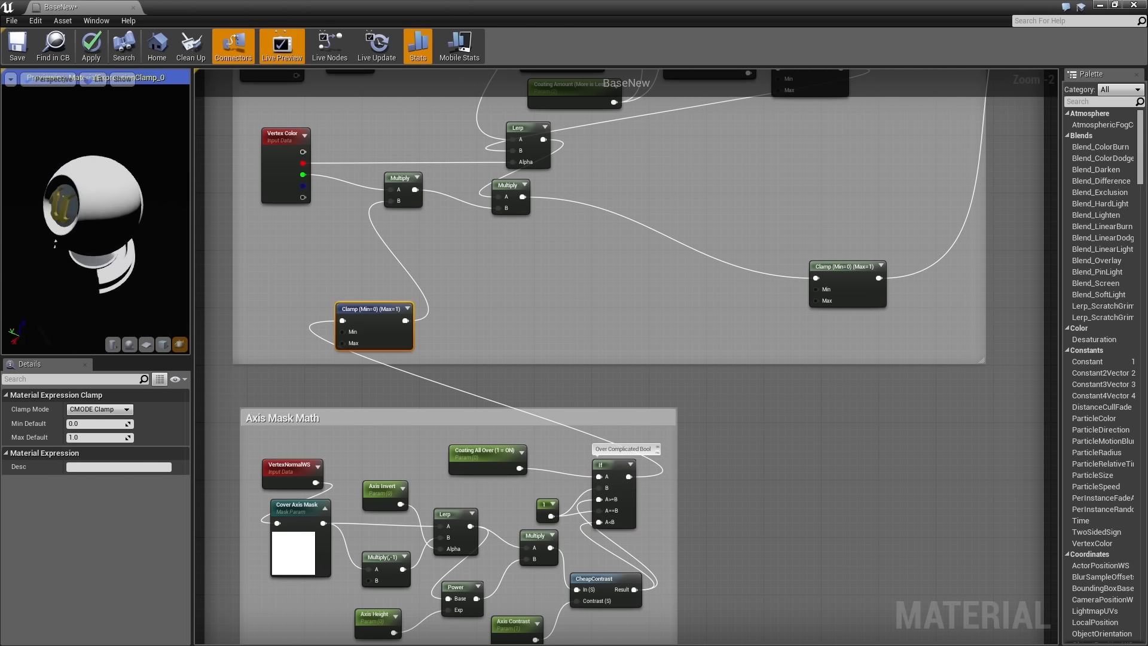
- Preview the Multiply node combining vertex color with the clamped axis mask, and the Multiply node it feeds
right_click(407, 179)
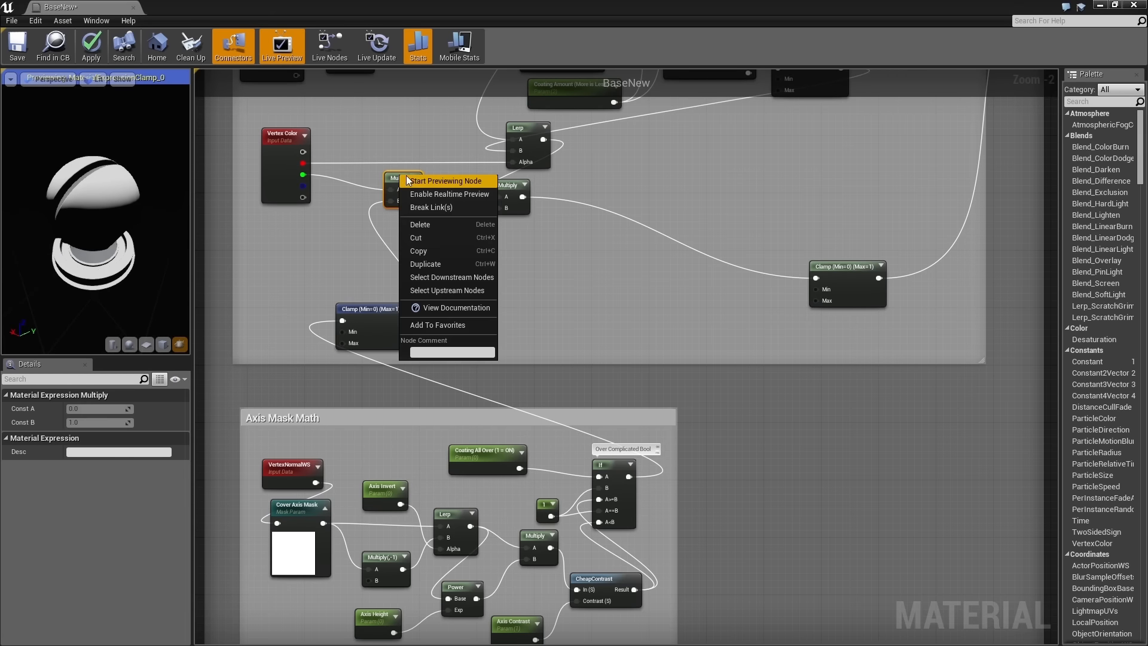
click(410, 180)
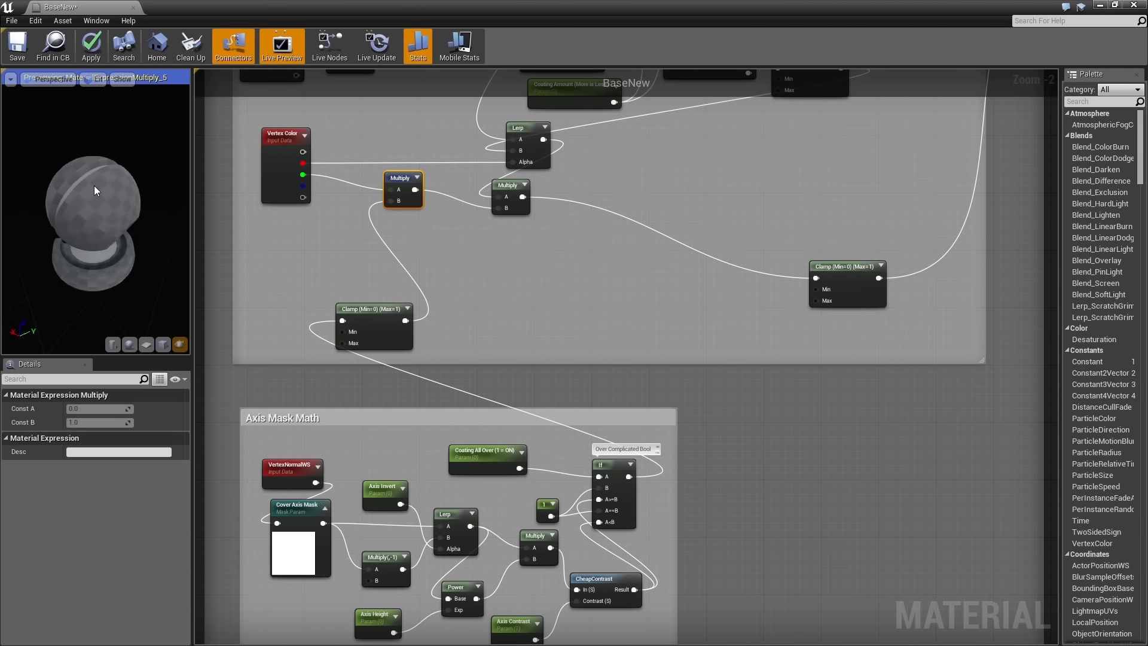
right_click(516, 185)
click(544, 189)
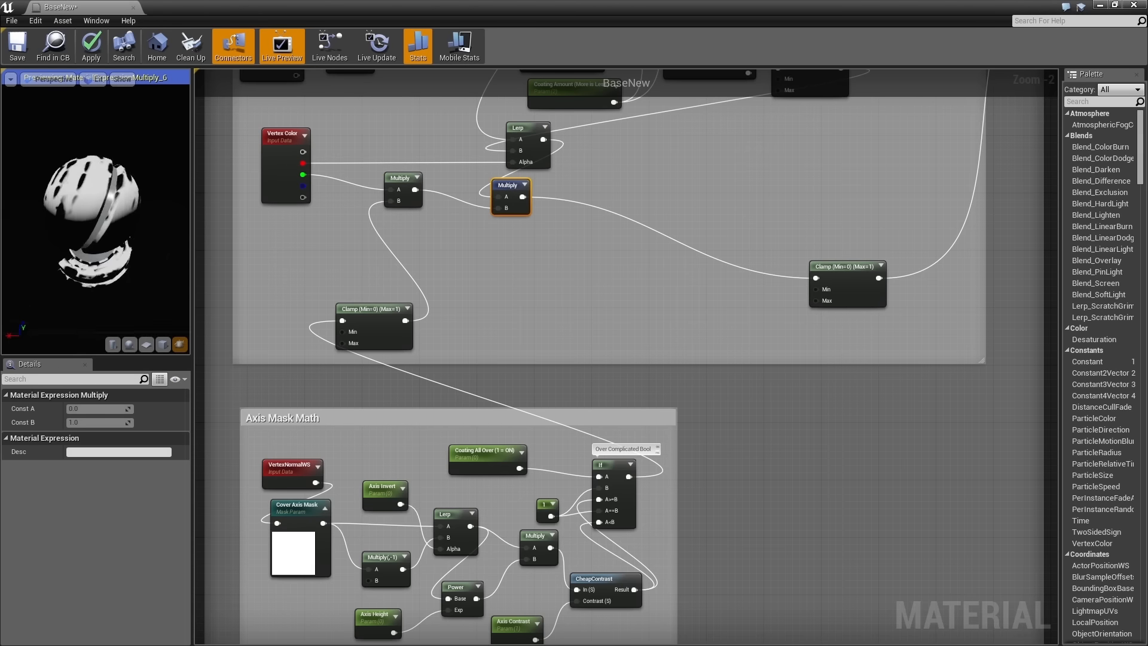
right_drag(906, 255, 540, 346)
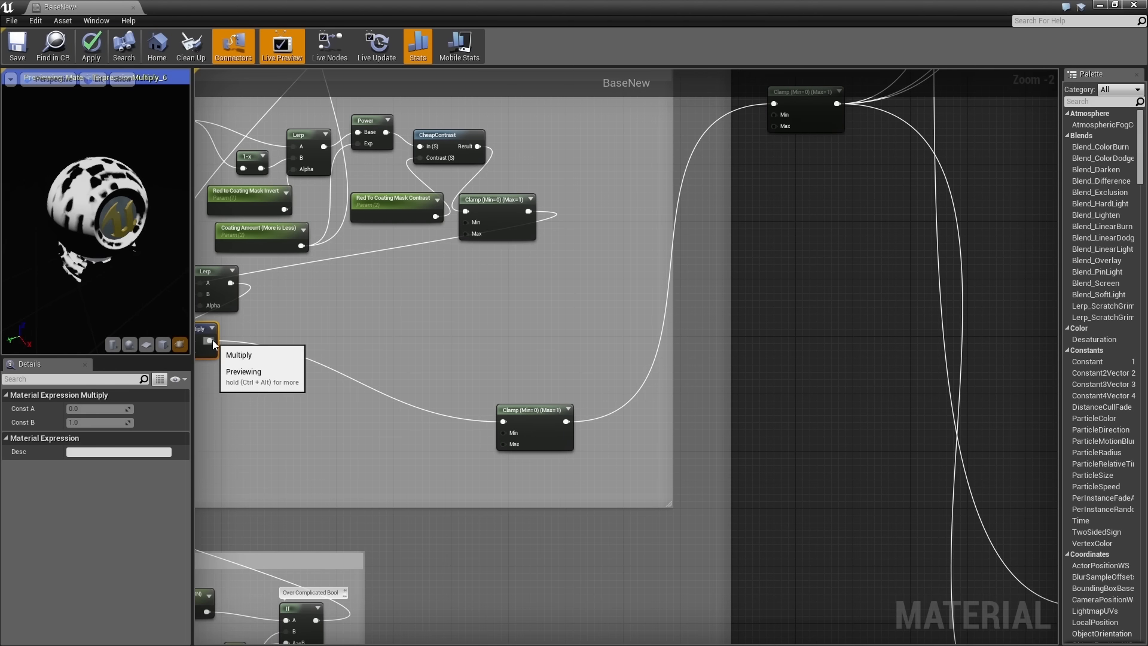
drag(212, 339, 373, 328)
click(293, 450)
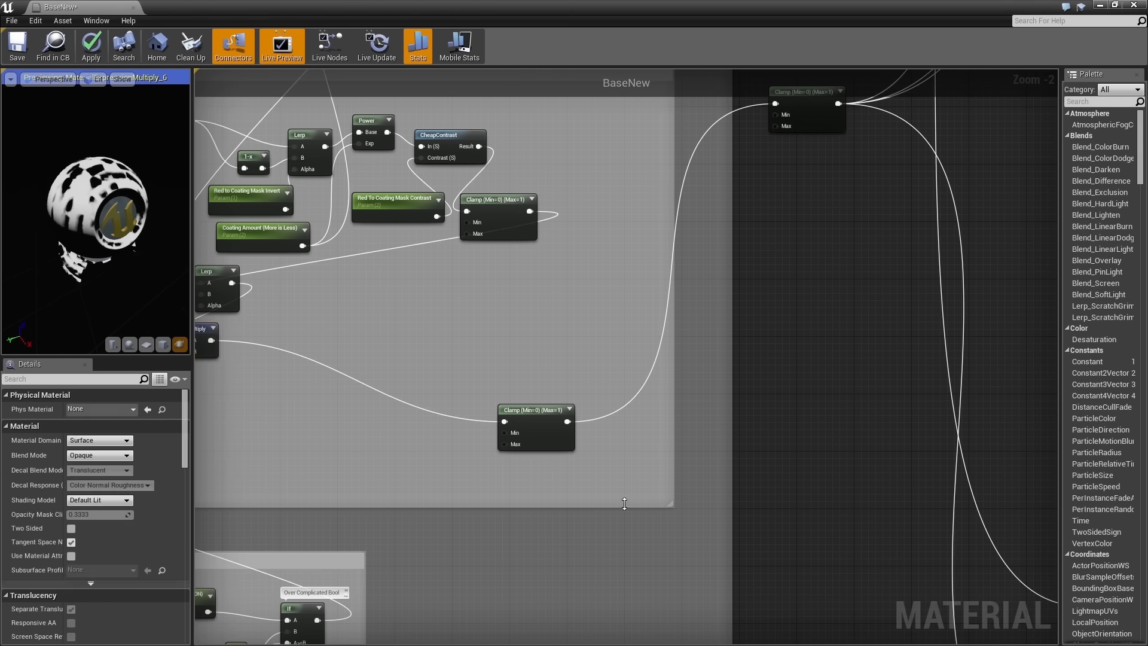
- Preview the VertexNormalWS node beside Base Height in the Height Maps group, stop the preview, and inspect the Base to Red clamp
scroll(662, 526, down, 3)
right_drag(663, 526, 279, 423)
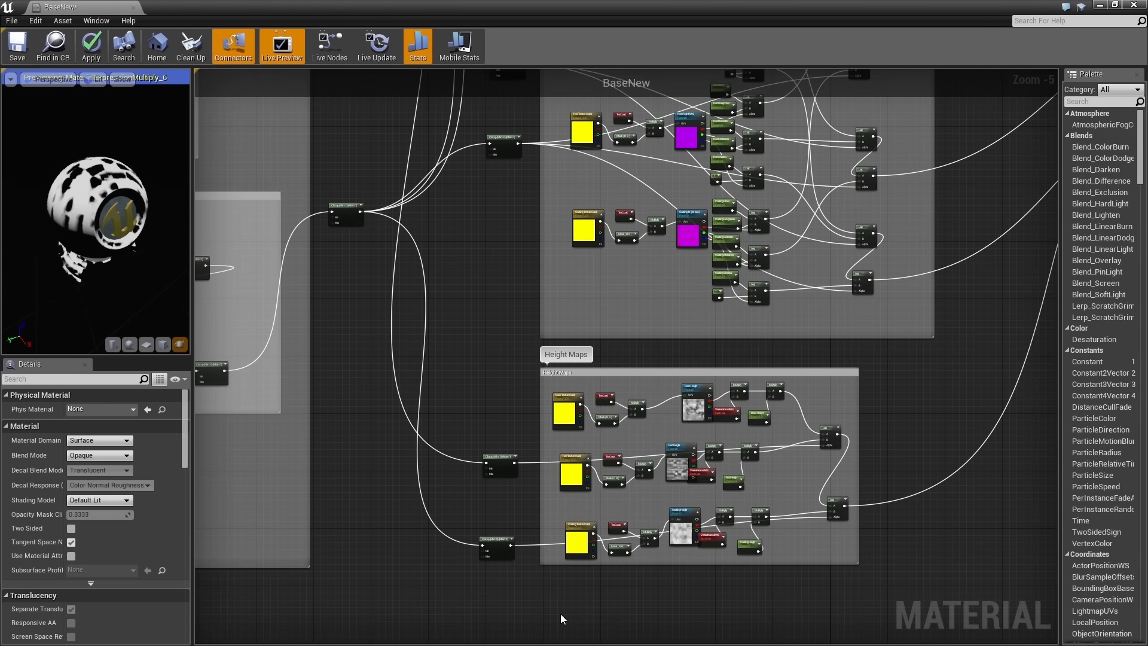
right_drag(514, 438, 360, 378)
scroll(531, 498, up, 3)
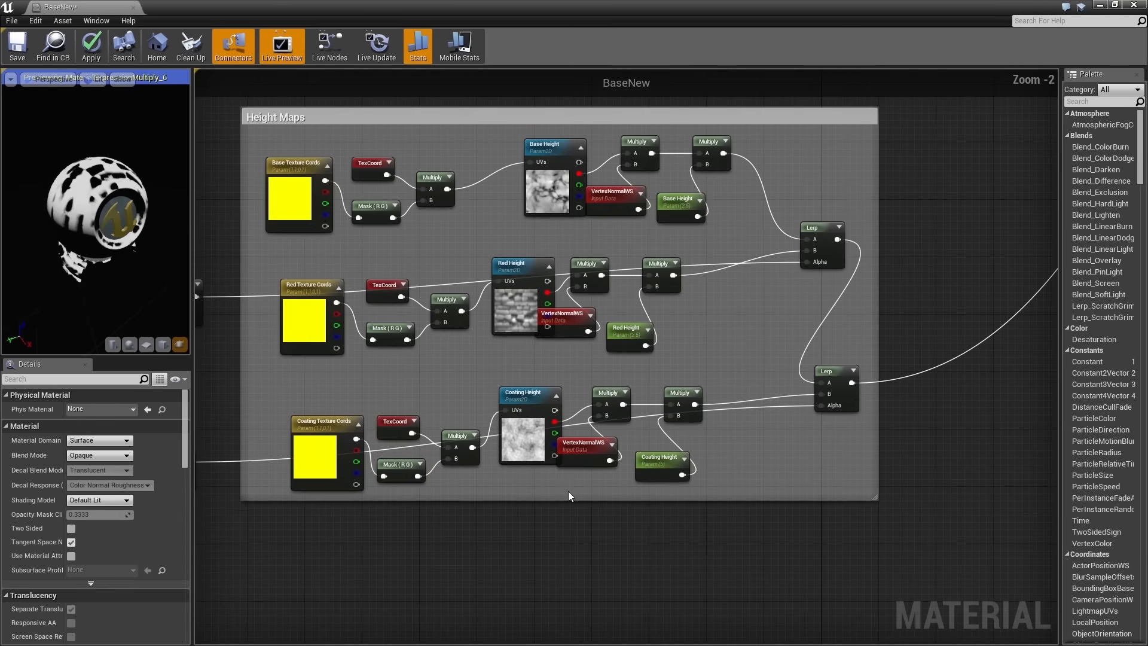
right_drag(747, 409, 763, 436)
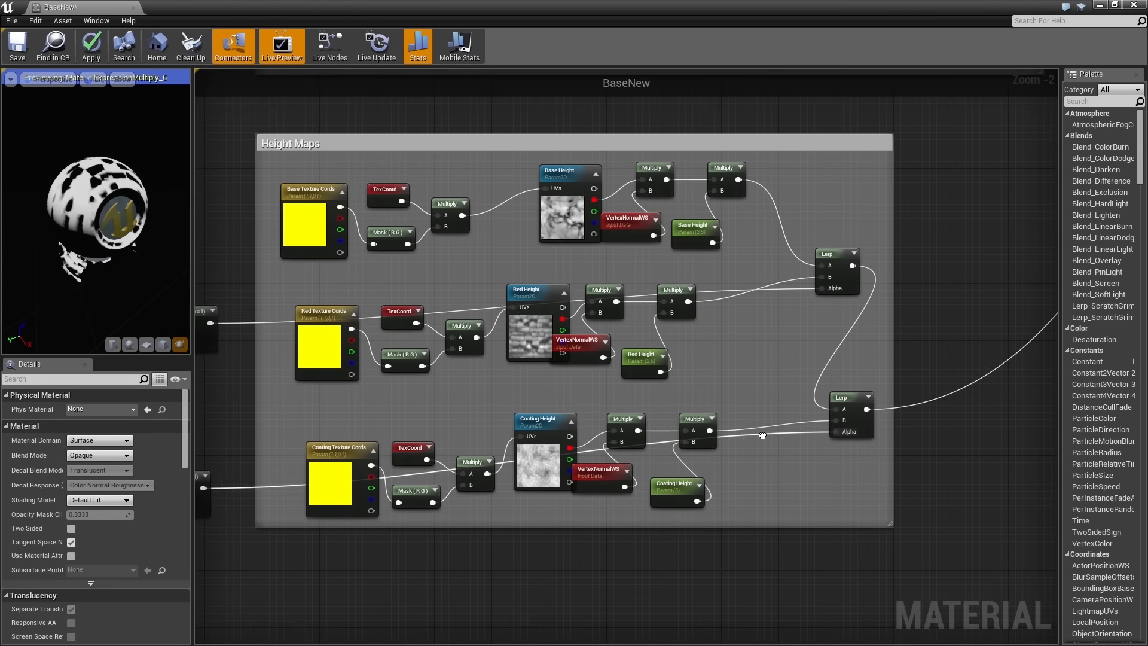
click(630, 222)
right_click(631, 222)
click(654, 231)
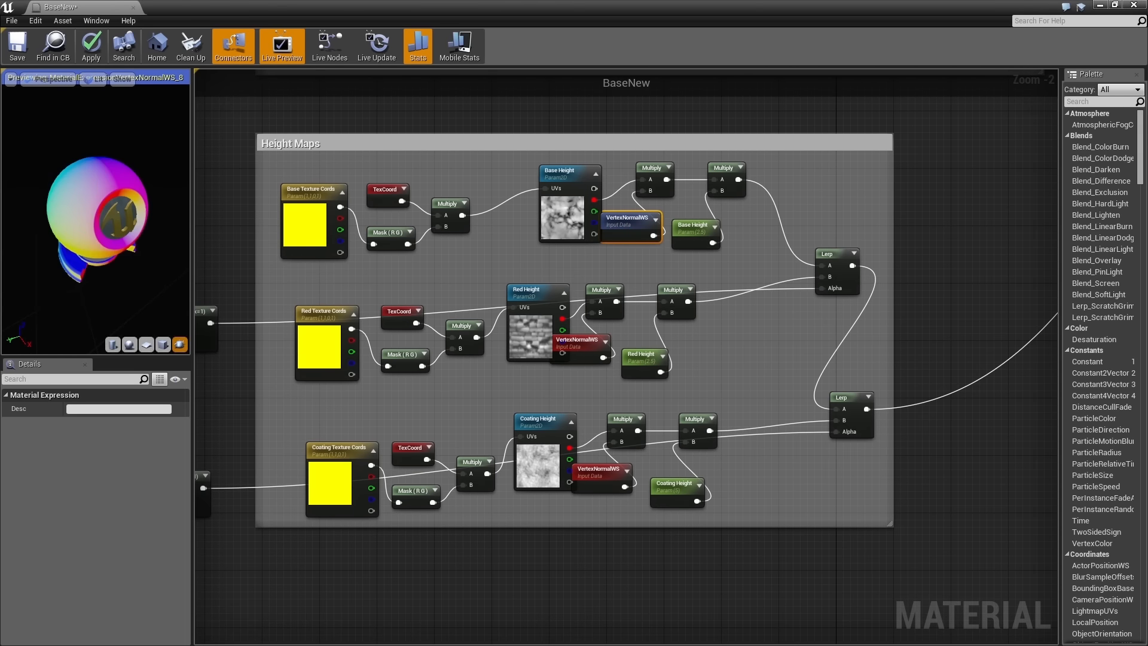
right_click(635, 219)
click(640, 223)
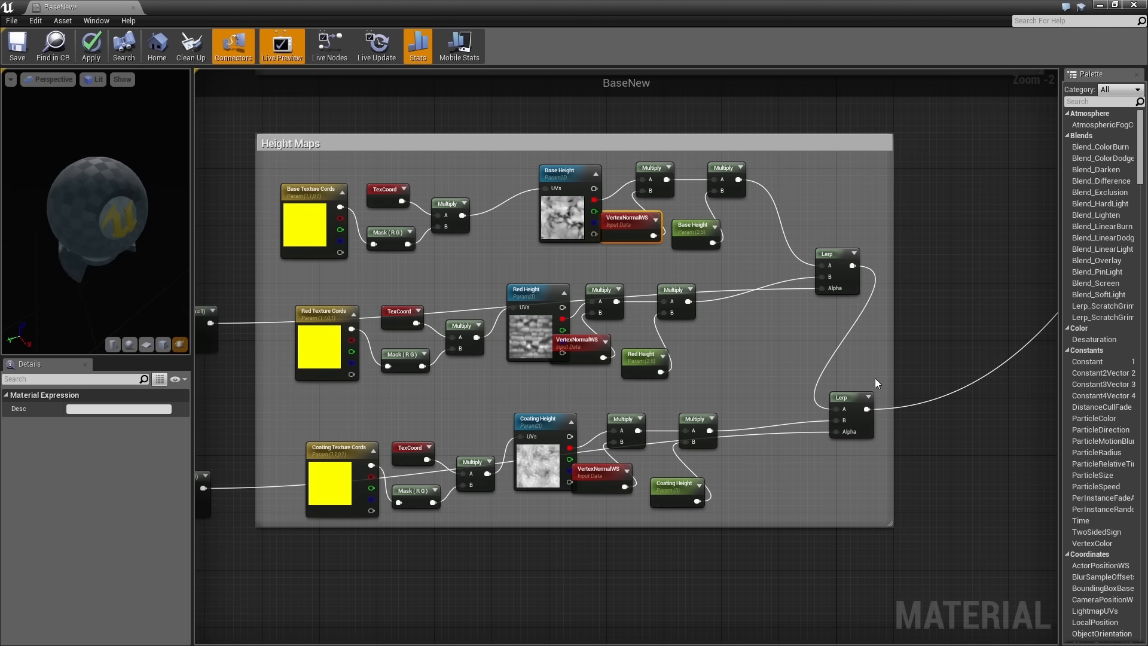
click(201, 330)
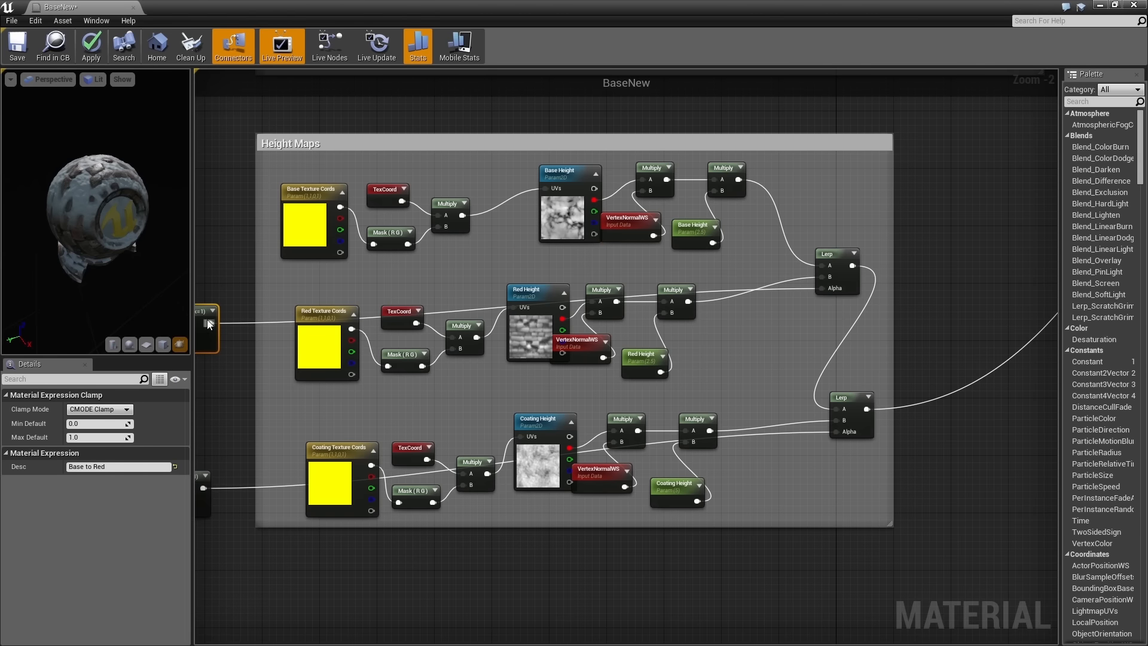
- Inspect the Tesselation Multiplier (polycount) parameter at the BaseNew output node and look closely at the preview model
right_drag(636, 406, 247, 639)
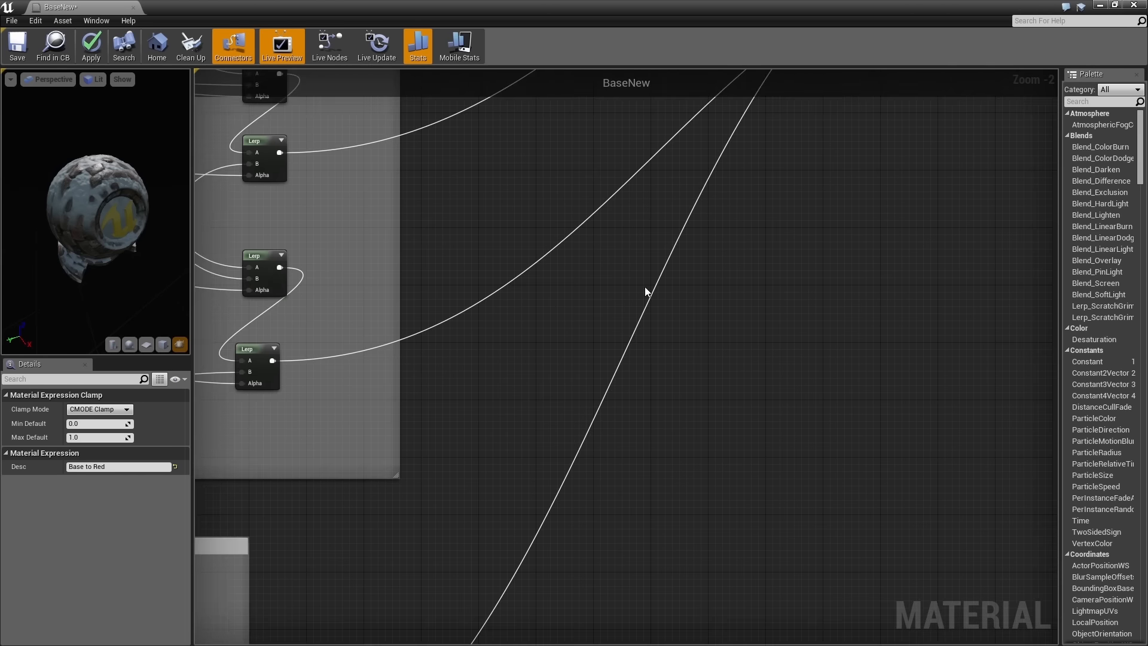
right_drag(644, 287, 360, 640)
right_drag(622, 443, 448, 554)
click(413, 308)
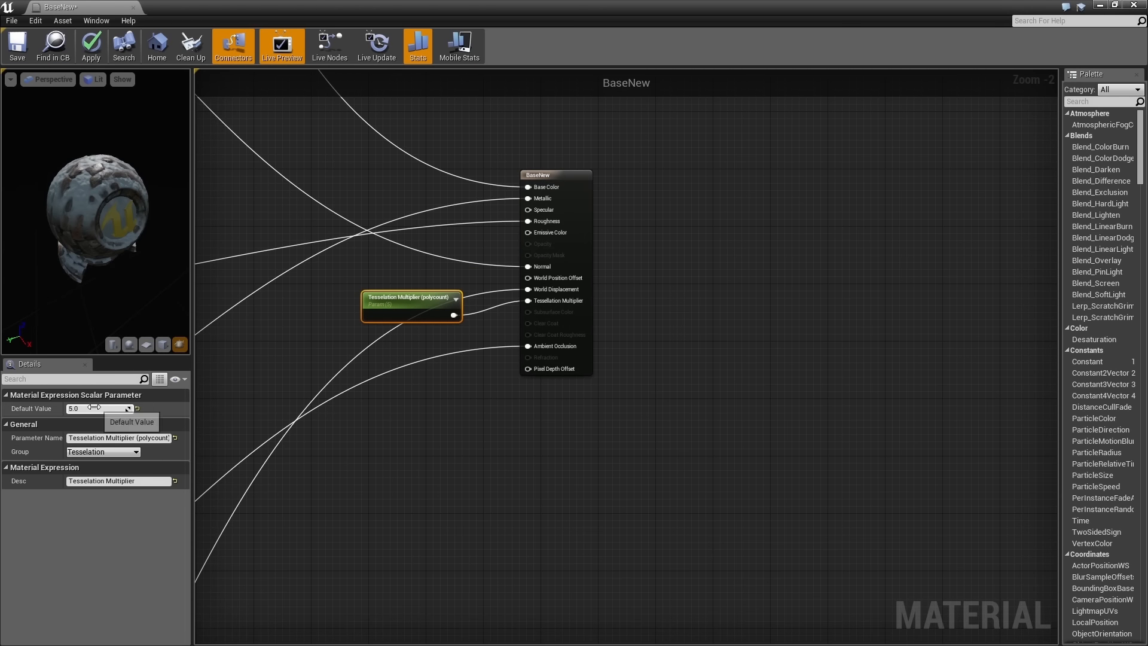
right_drag(109, 296, 109, 233)
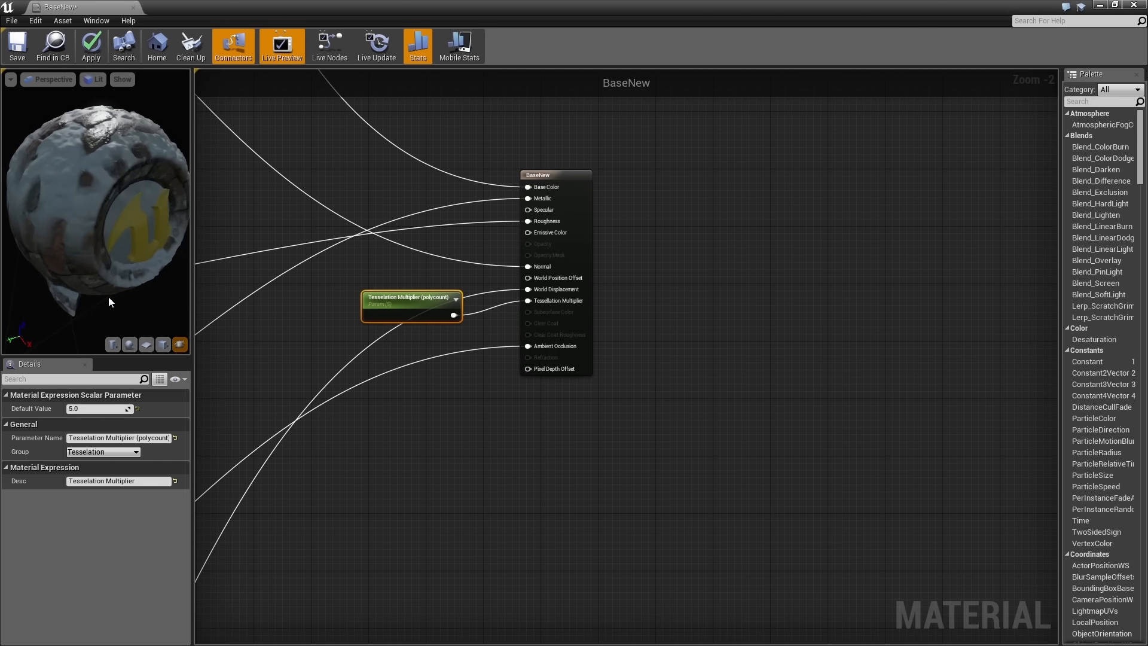
- Try a default value of 0 for the Tesselation Multiplier (polycount) parameter and restore it to 5.0
click(74, 409)
text(0)
key(Return)
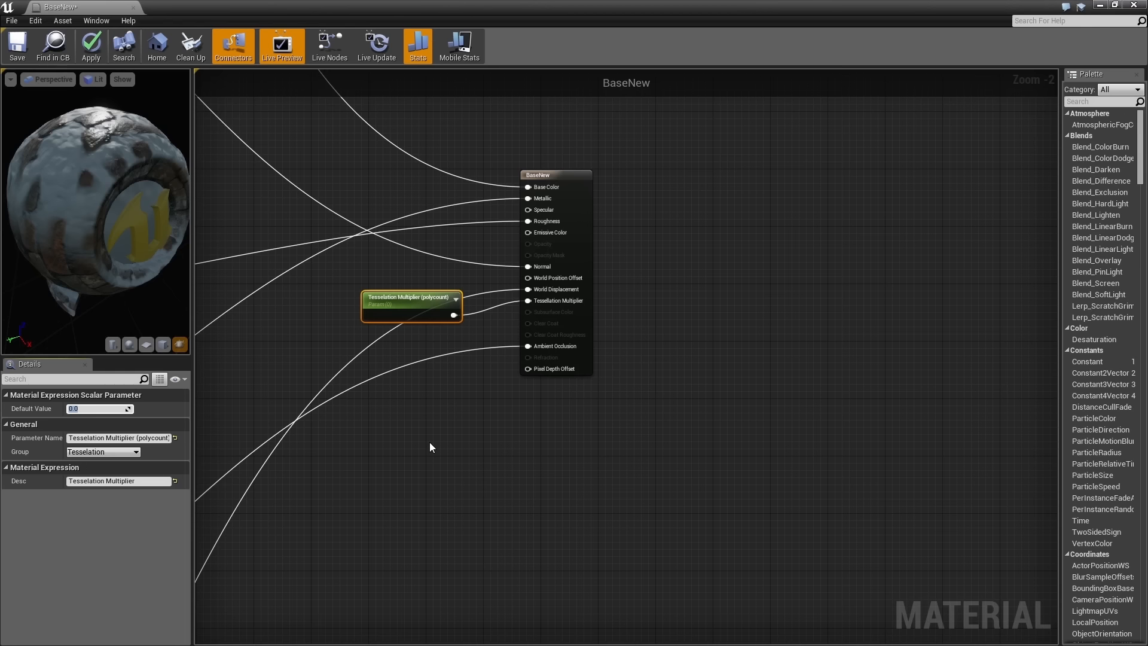
key(Return)
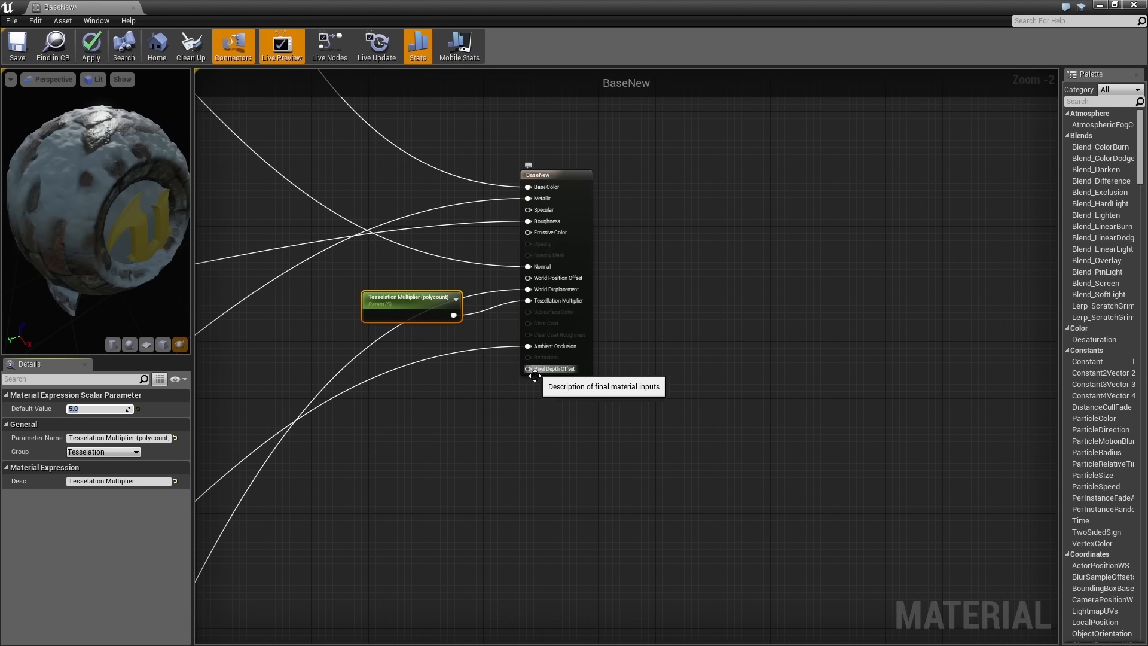
- Set the material's D3D11 tessellation mode to No Tessellation and examine the preview model from another angle
click(464, 569)
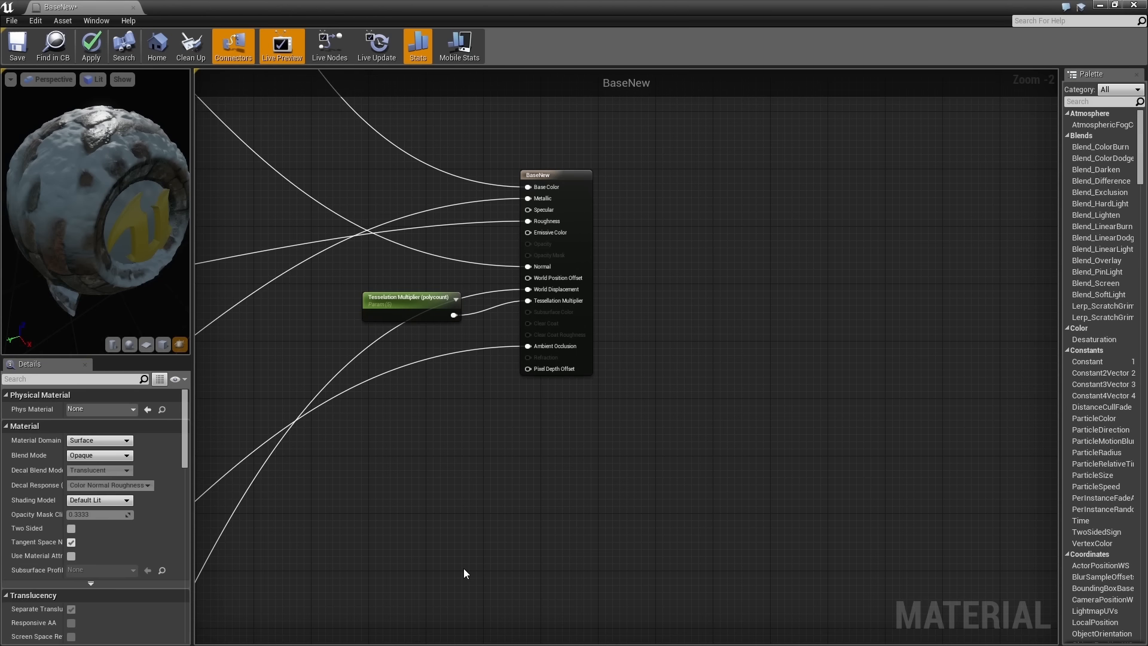
scroll(117, 500, down, 5)
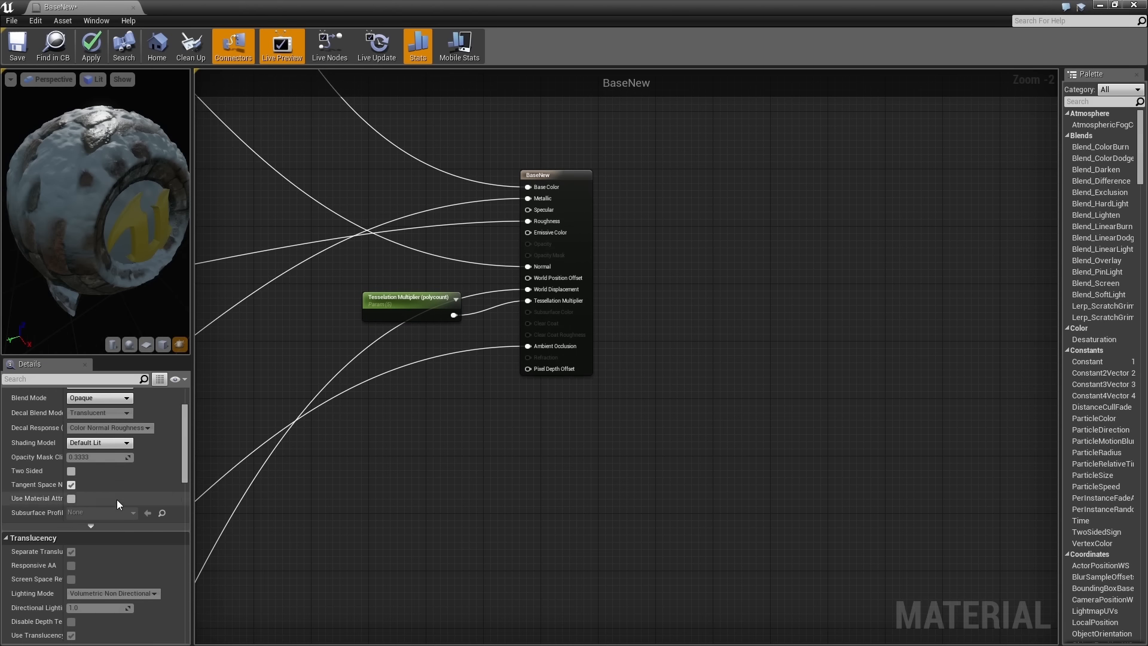
scroll(117, 499, down, 8)
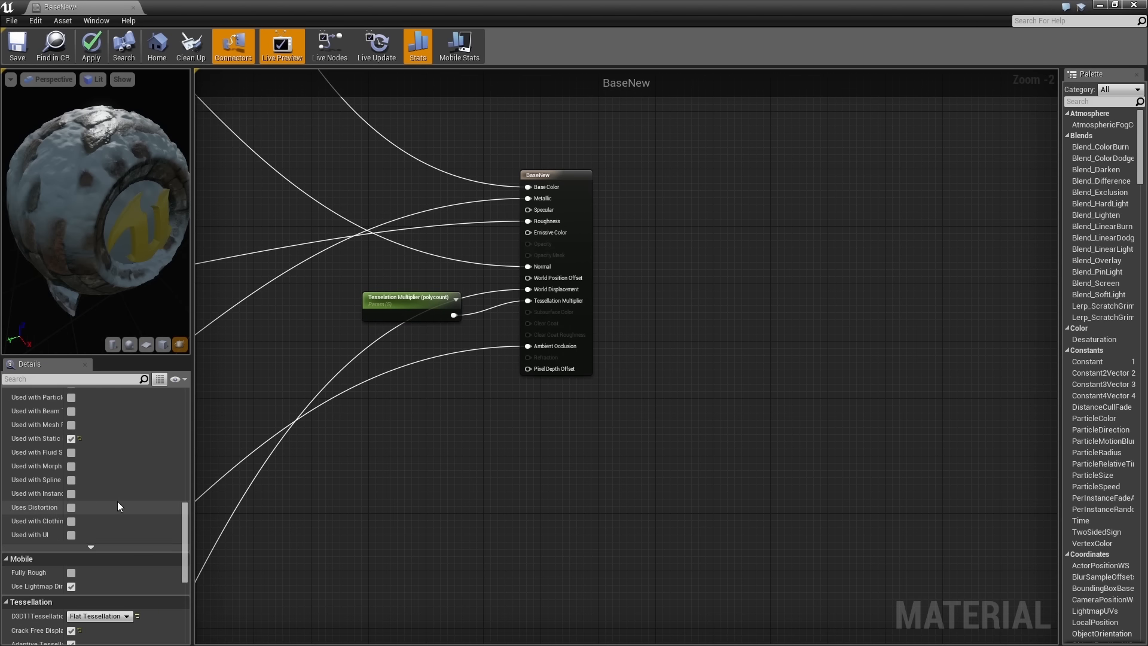
click(99, 577)
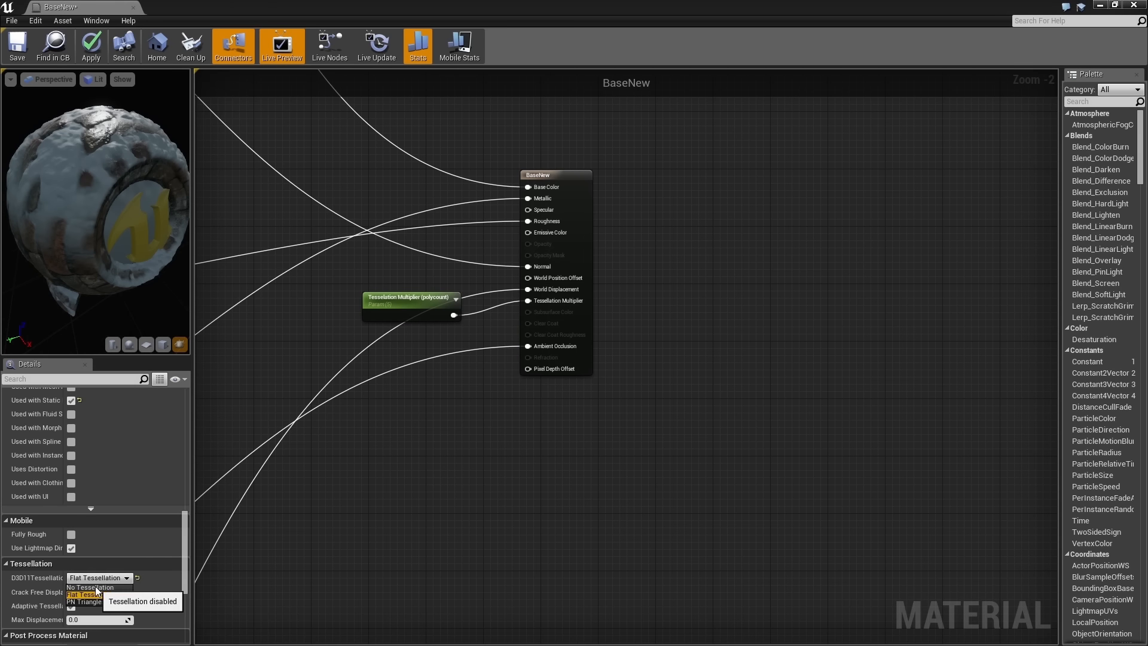
click(95, 587)
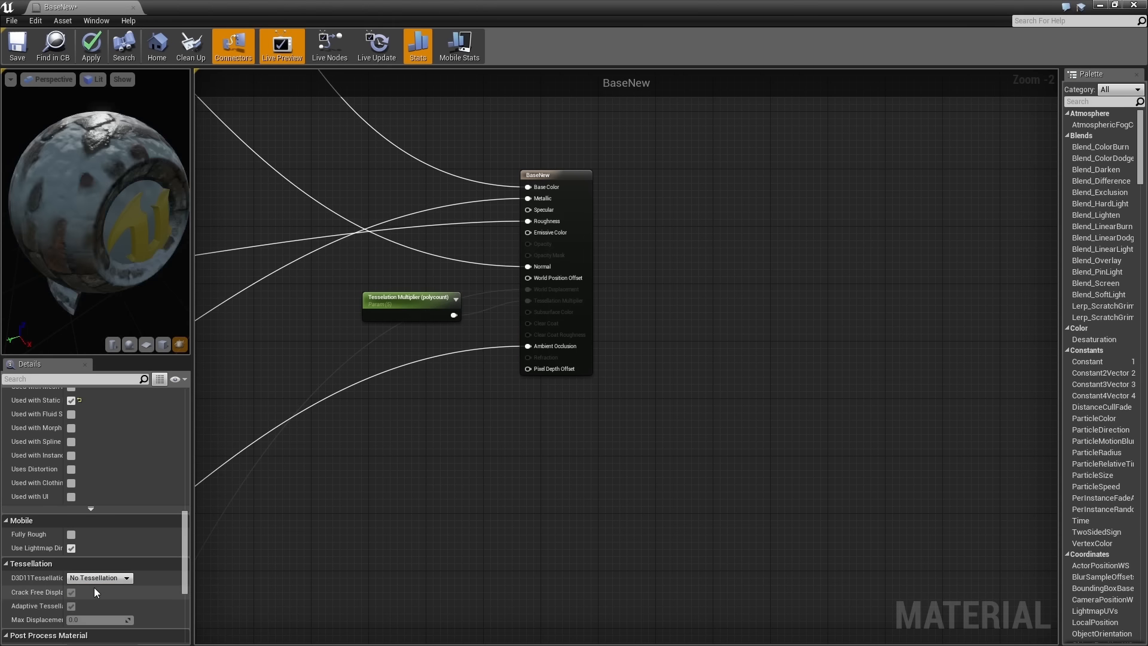
mouse_move(133, 223)
mouse_down()
mouse_move(179, 224)
mouse_move(66, 234)
mouse_move(145, 217)
mouse_up()
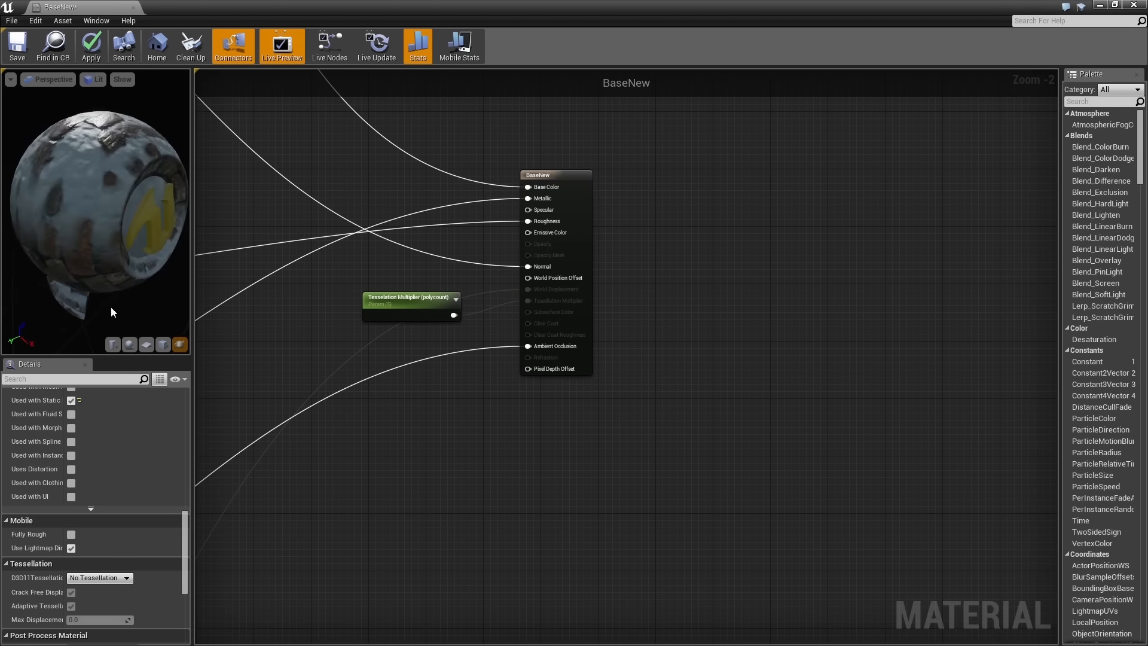
- Set the material's D3D11 tessellation mode to Flat Tessellation and apply the material changes
click(84, 578)
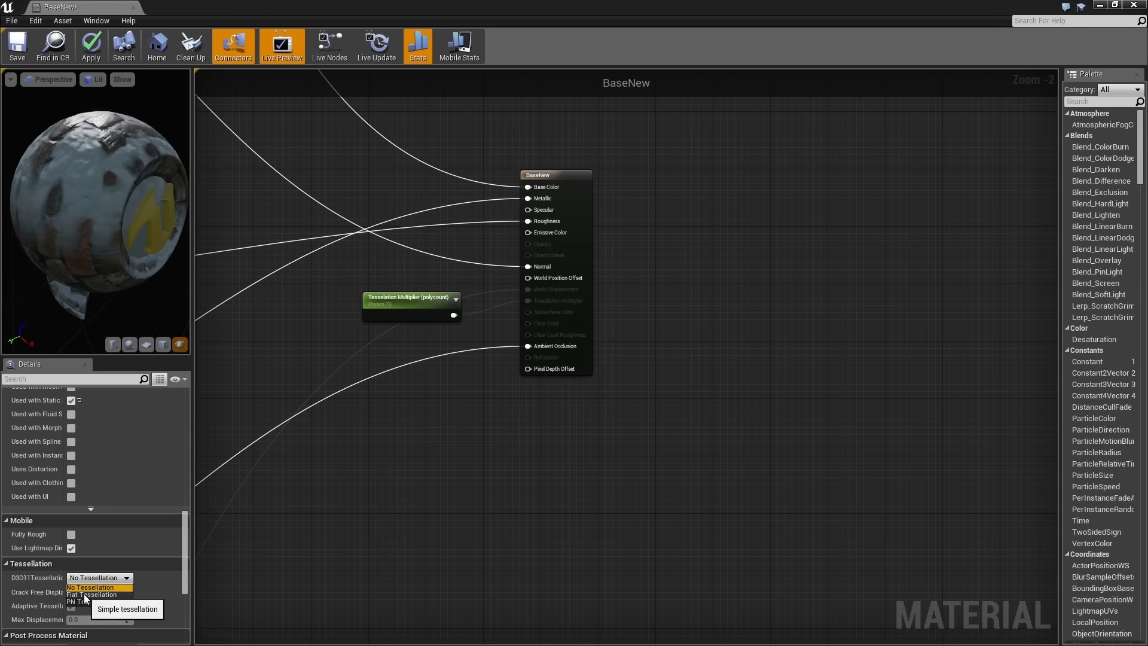
click(85, 594)
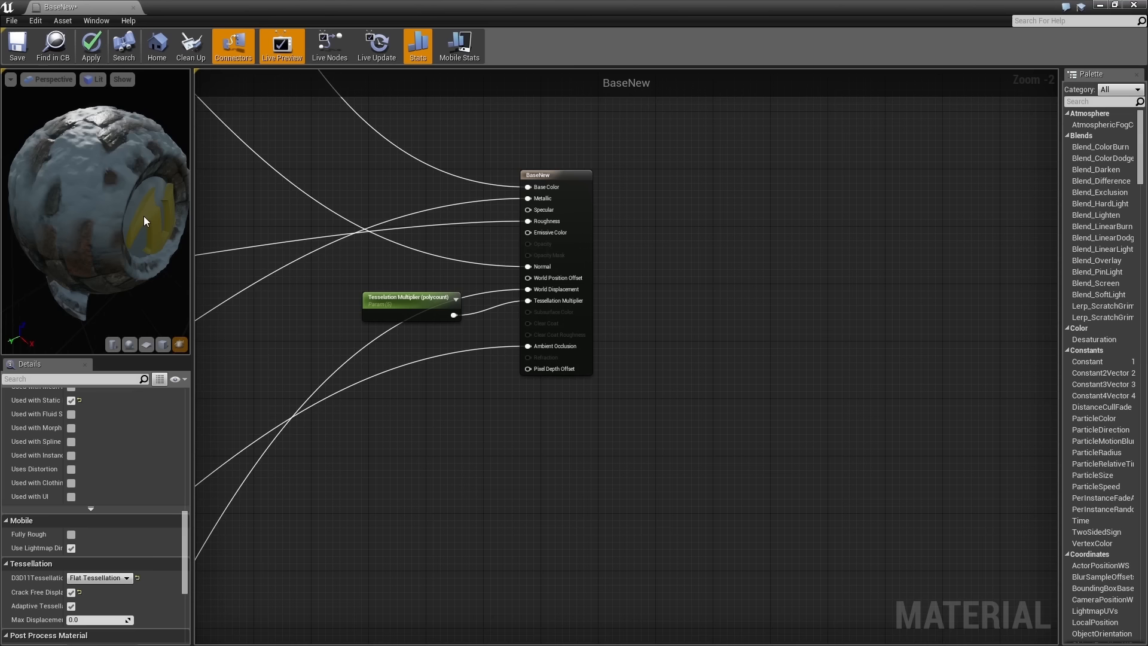
click(99, 47)
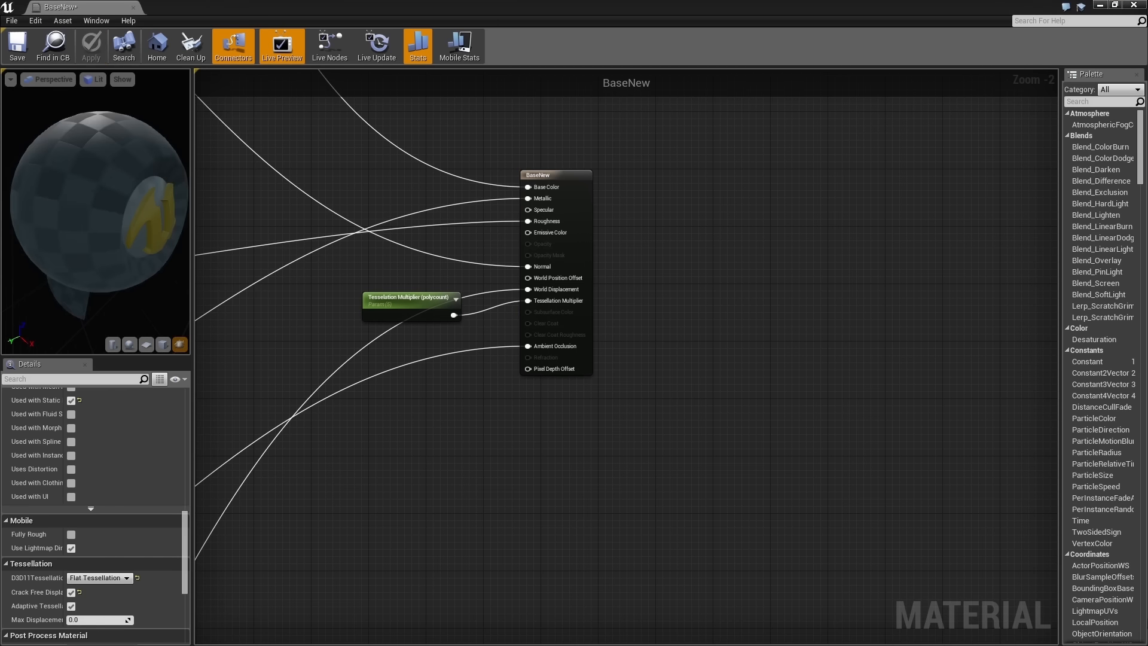